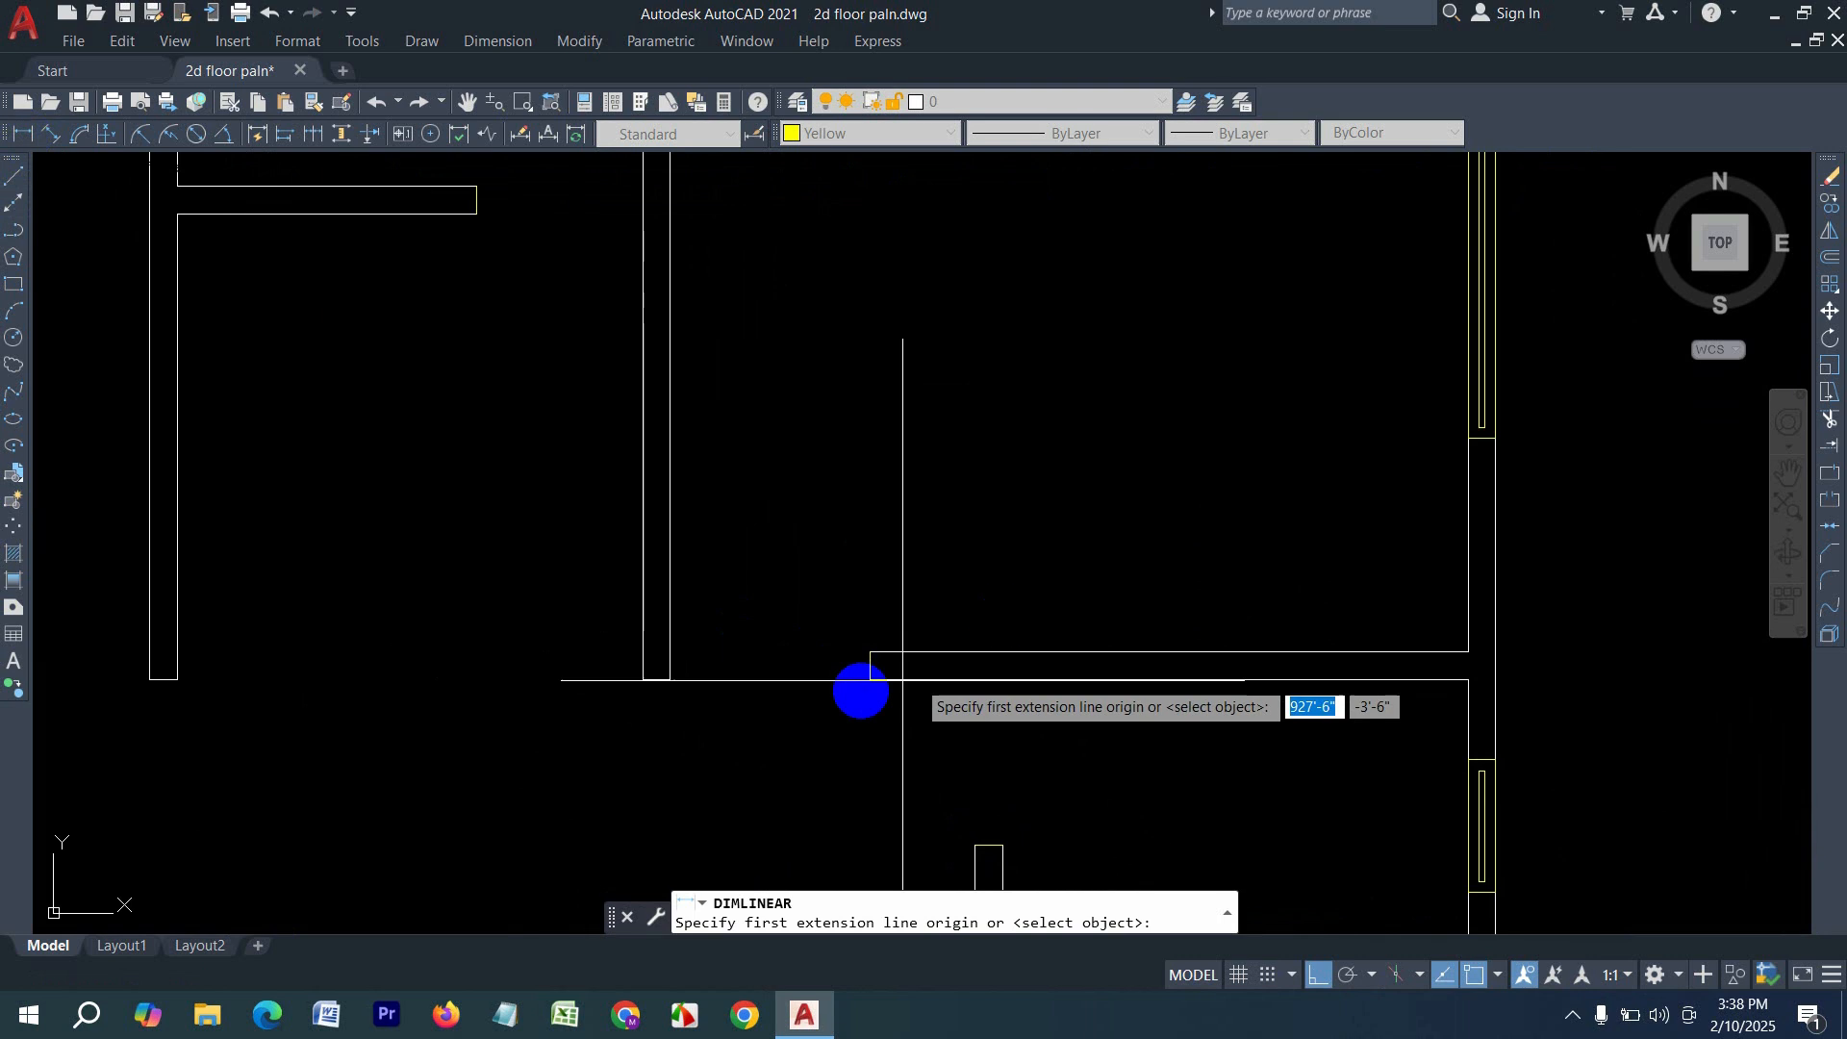
# - Measure the width of the opening between the vertical partition wall and the end of the right-hand horizontal wall
pyautogui.click(673, 680)
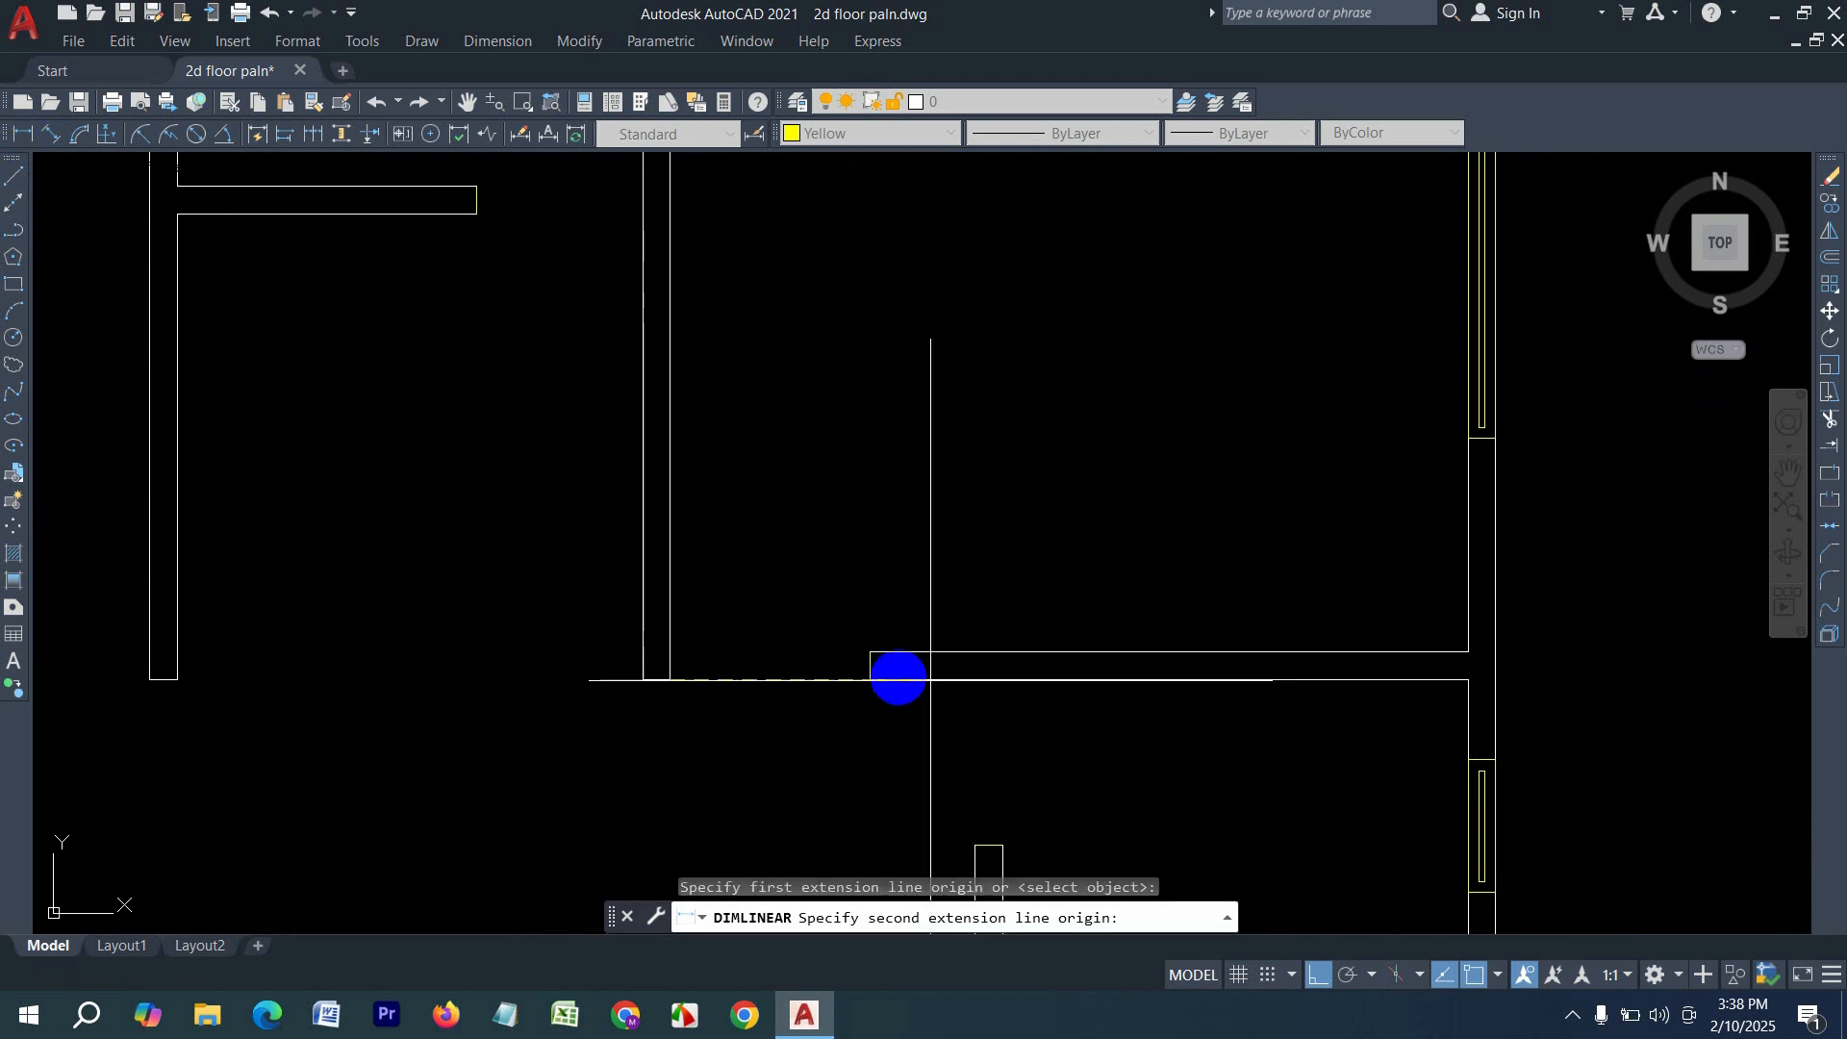
pyautogui.click(870, 680)
pyautogui.press('Escape')
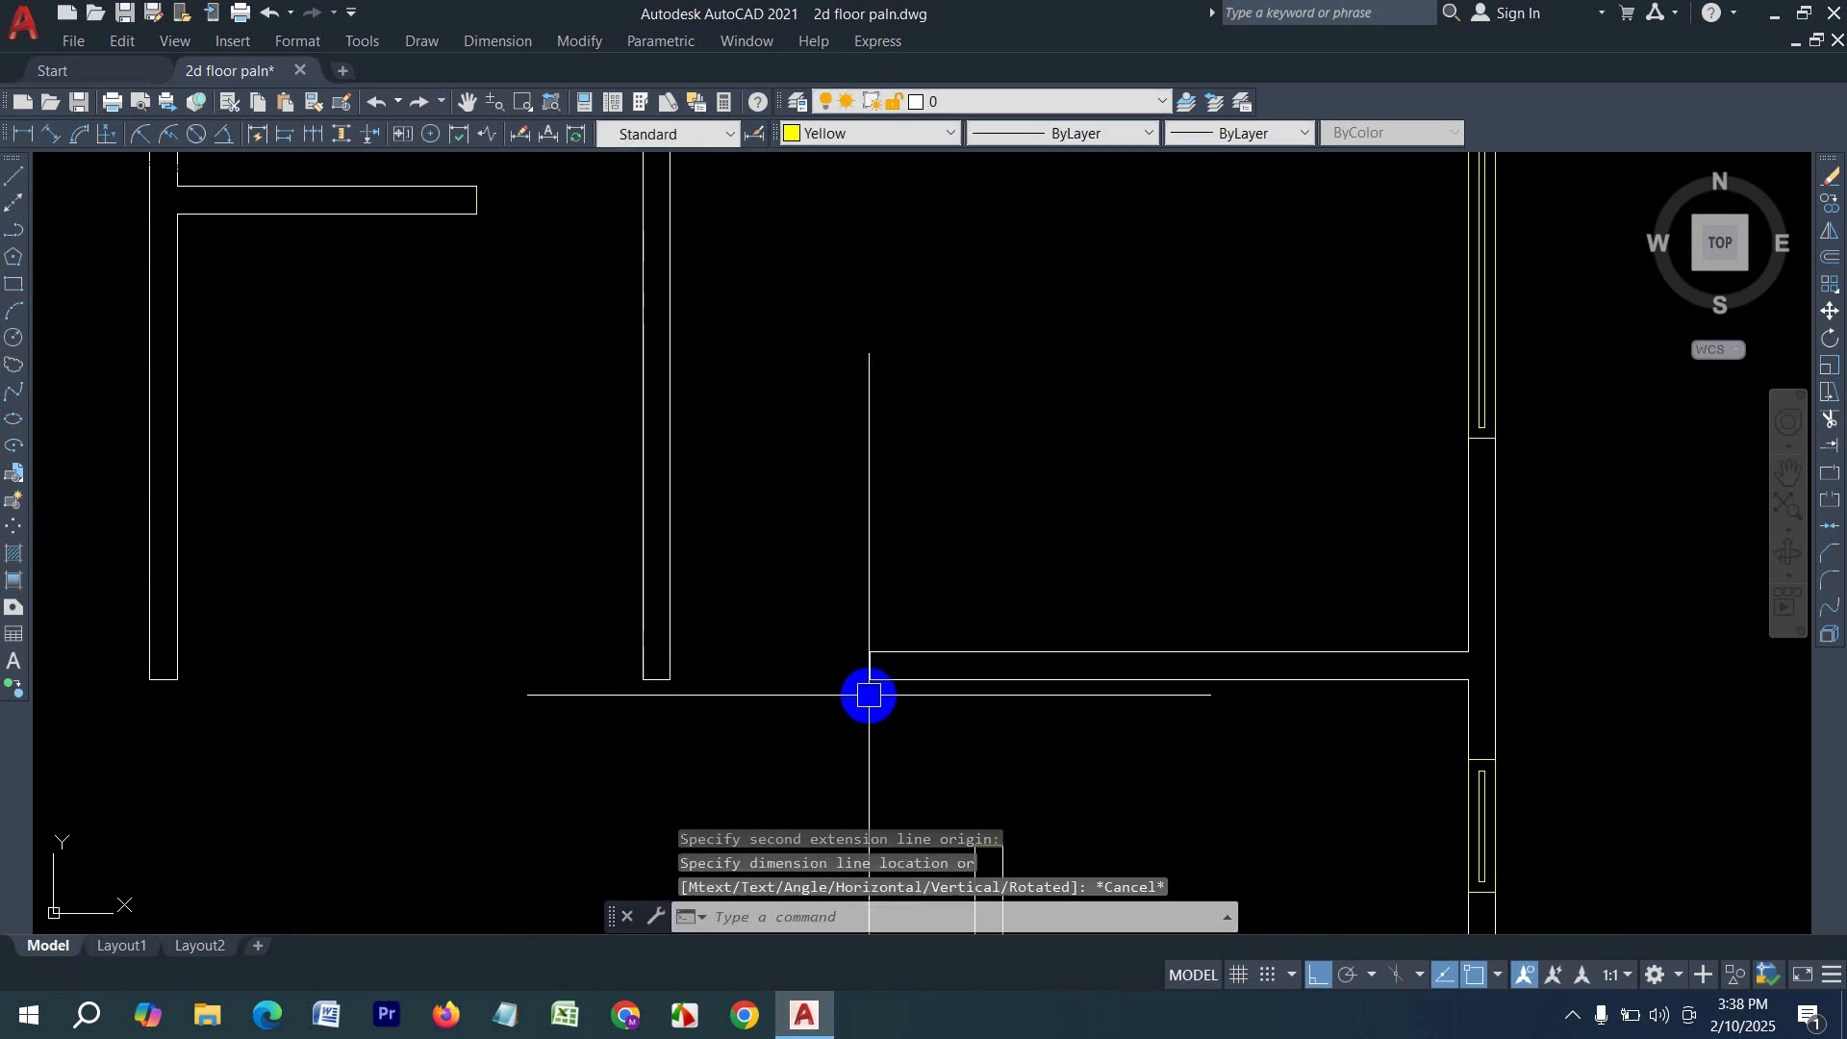
# - Set the current object color to ByLayer and dismiss the Driver Updater notification
pyautogui.scroll(-4, 932, 783)
pyautogui.moveTo(904, 770); pyautogui.dragTo(746, 734, button='middle')
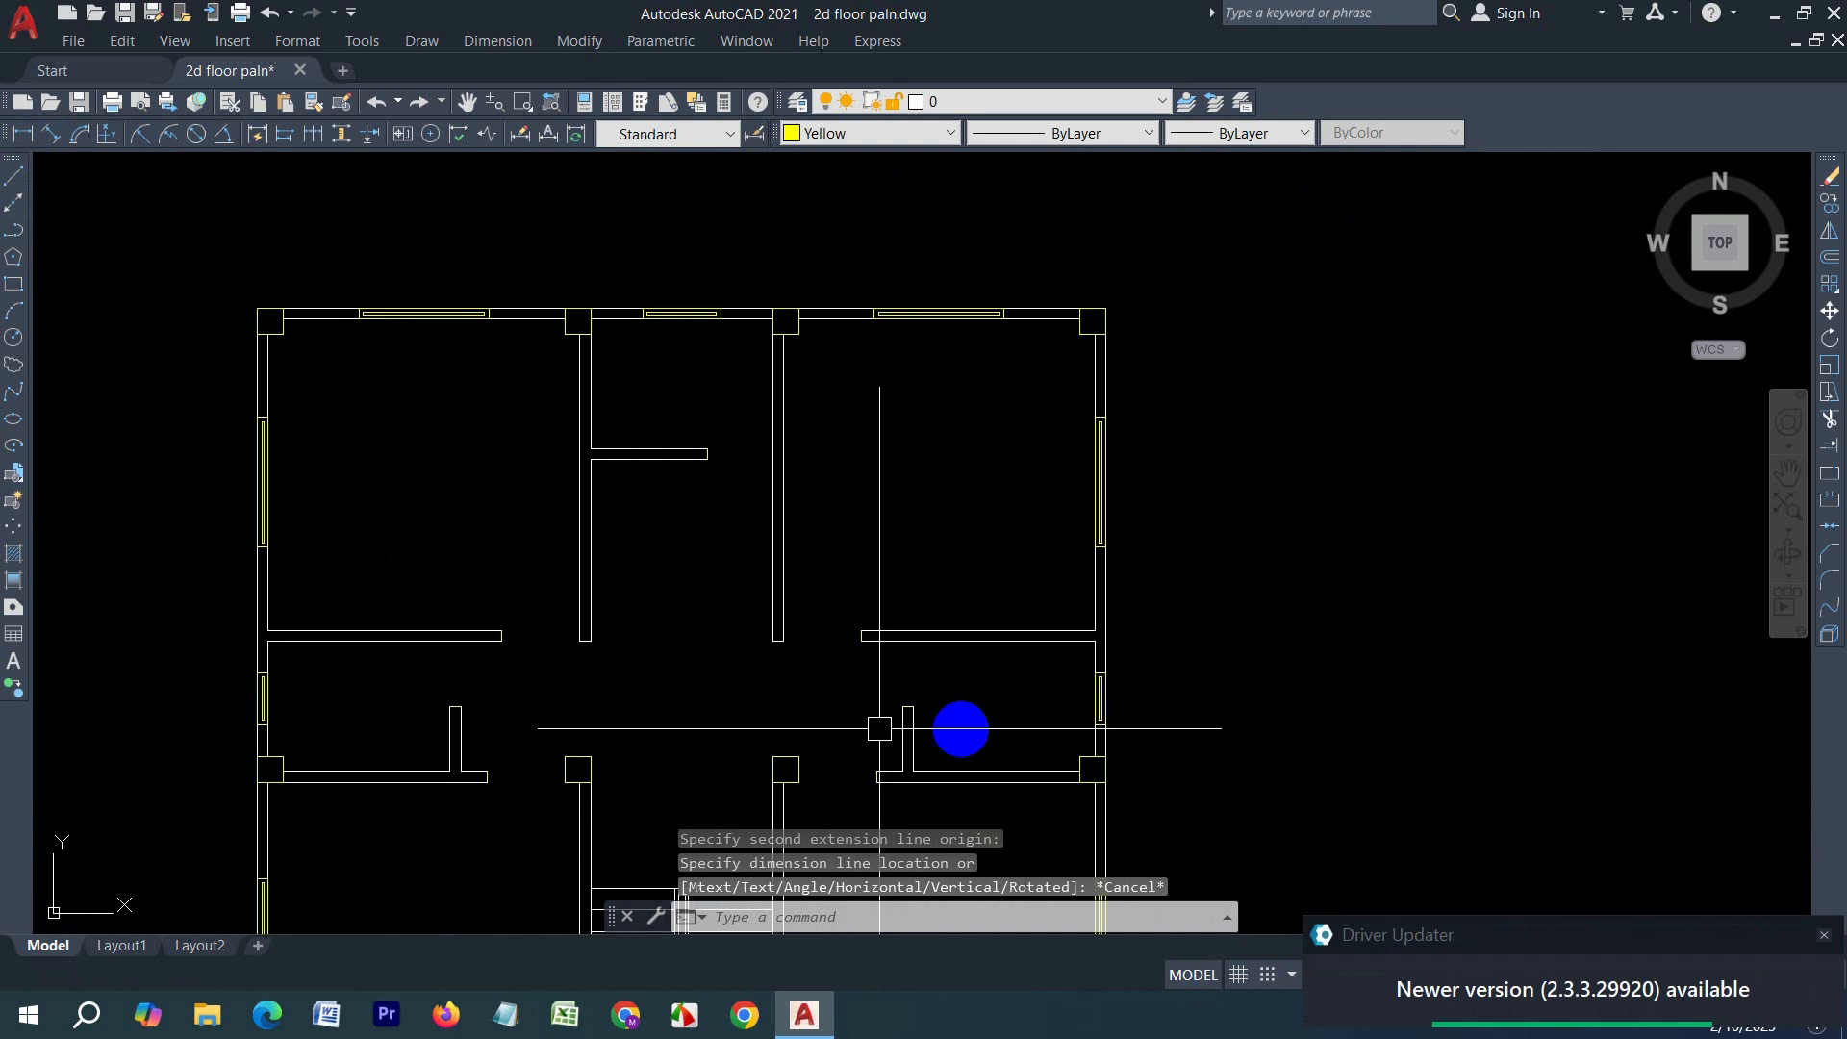
pyautogui.click(846, 135)
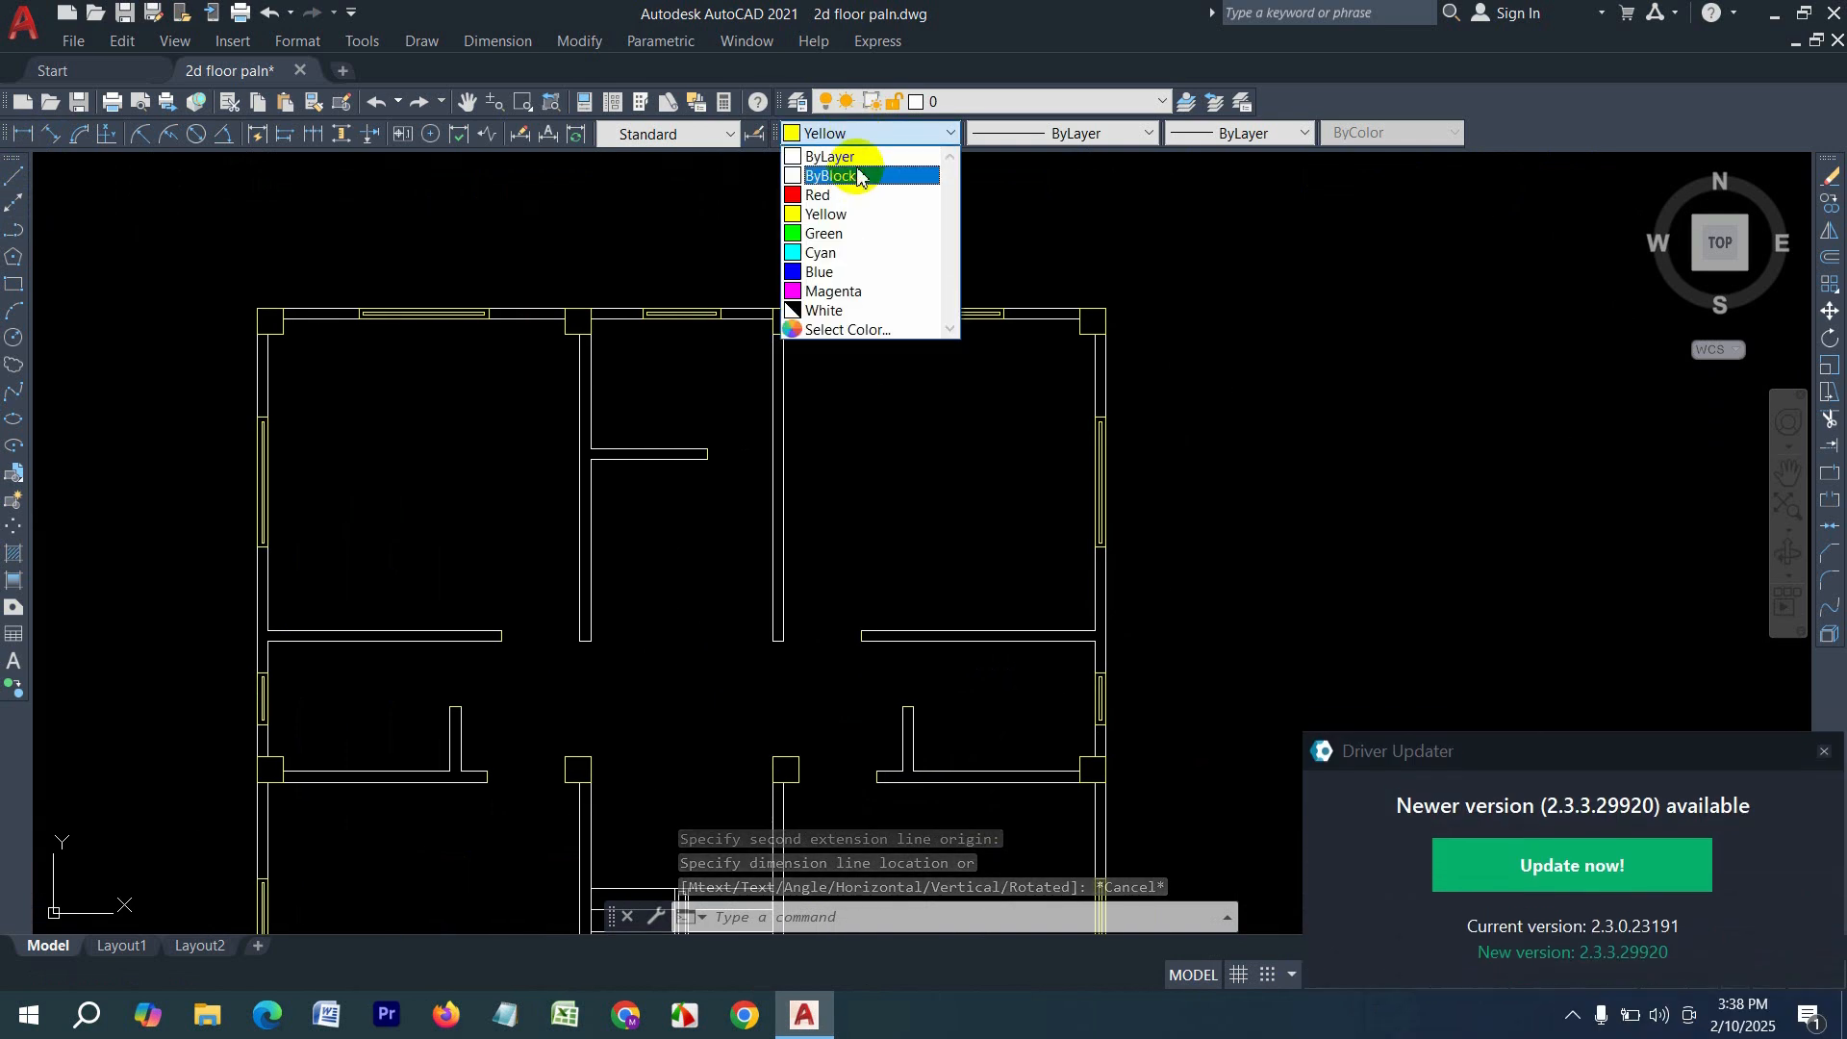
pyautogui.click(857, 159)
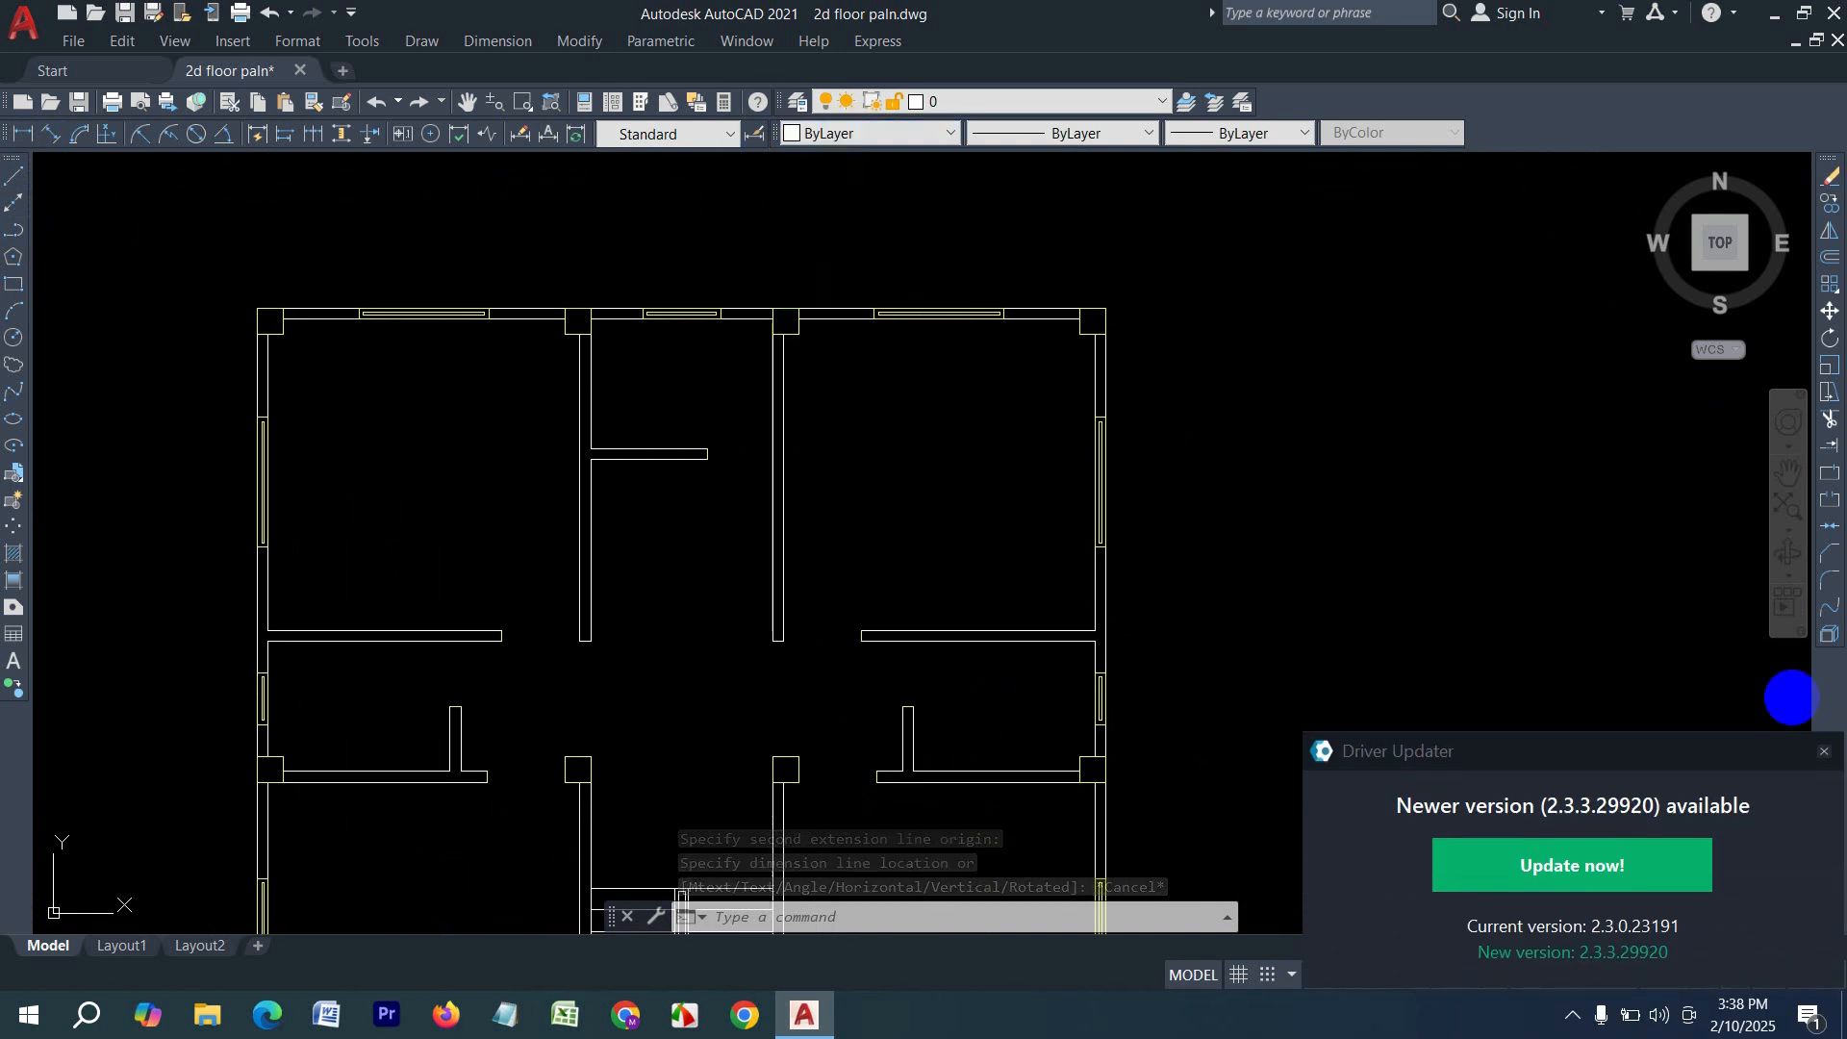
pyautogui.click(1821, 754)
# - Draw a 3' horizontal line in the empty area to the right of the floor plan
pyautogui.click(15, 181)
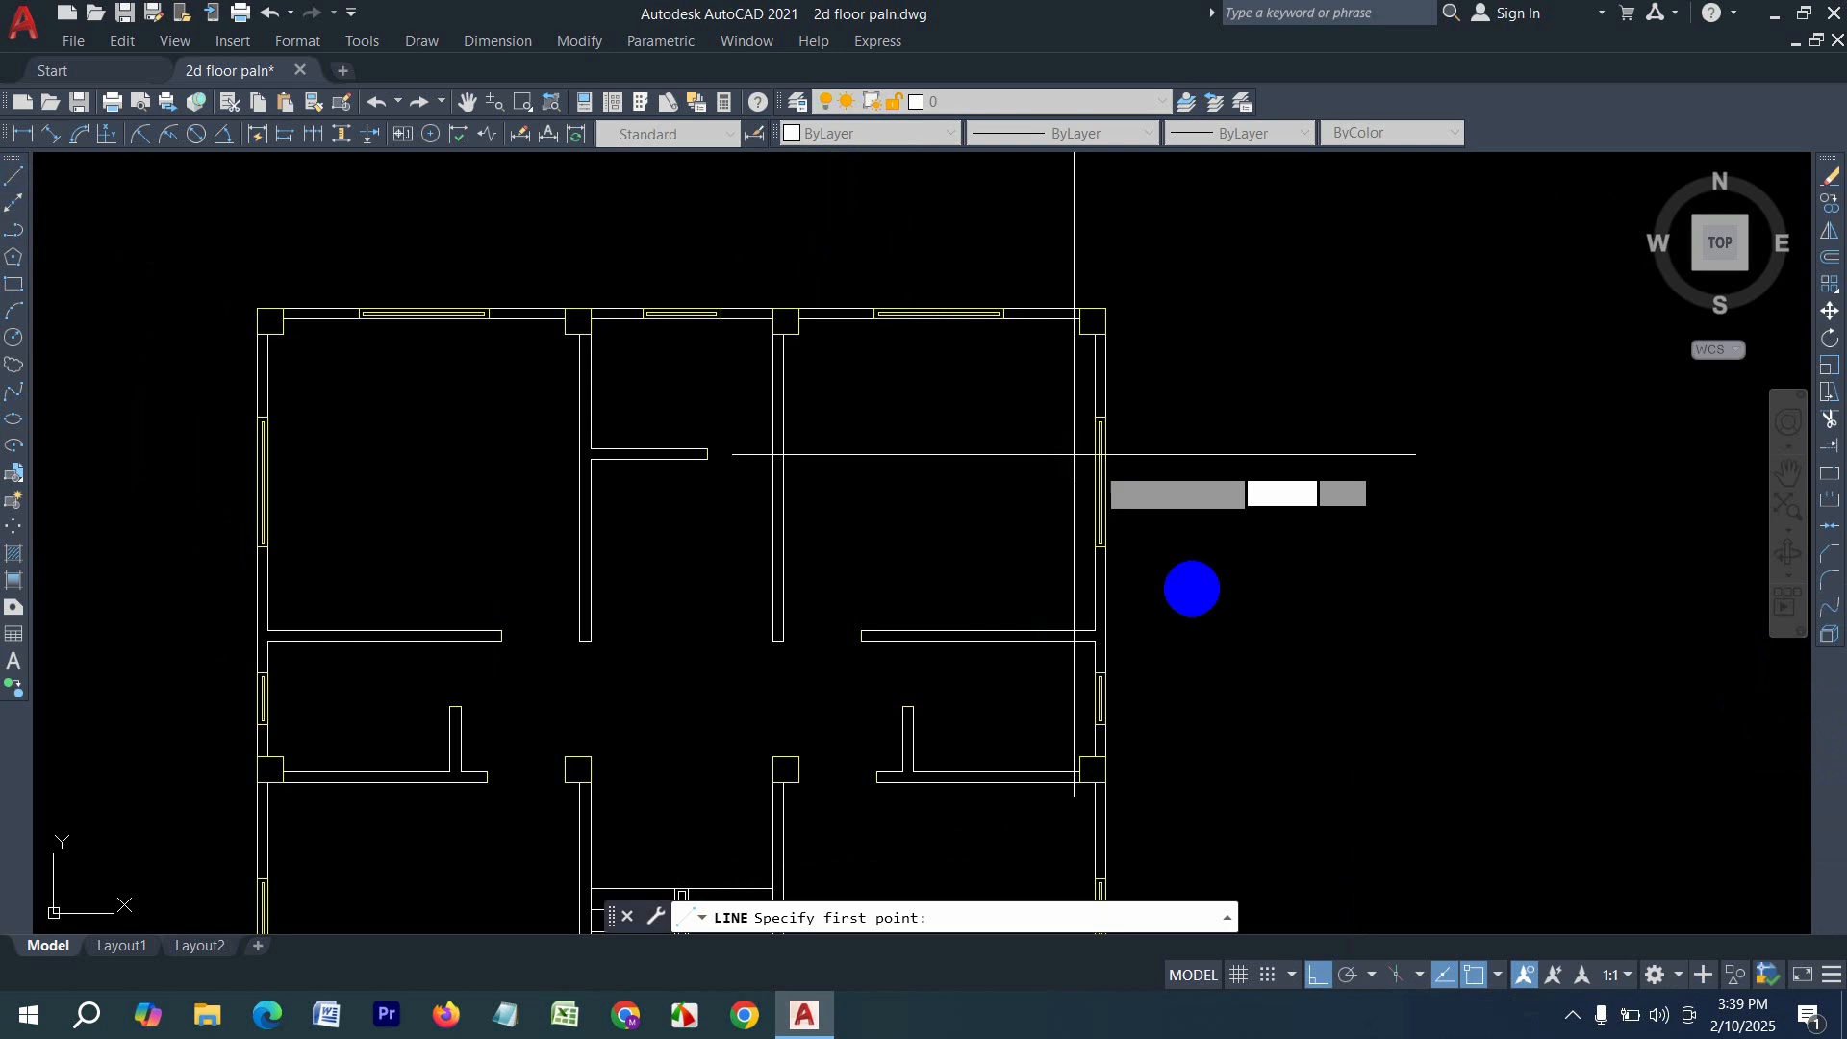
pyautogui.click(1244, 685)
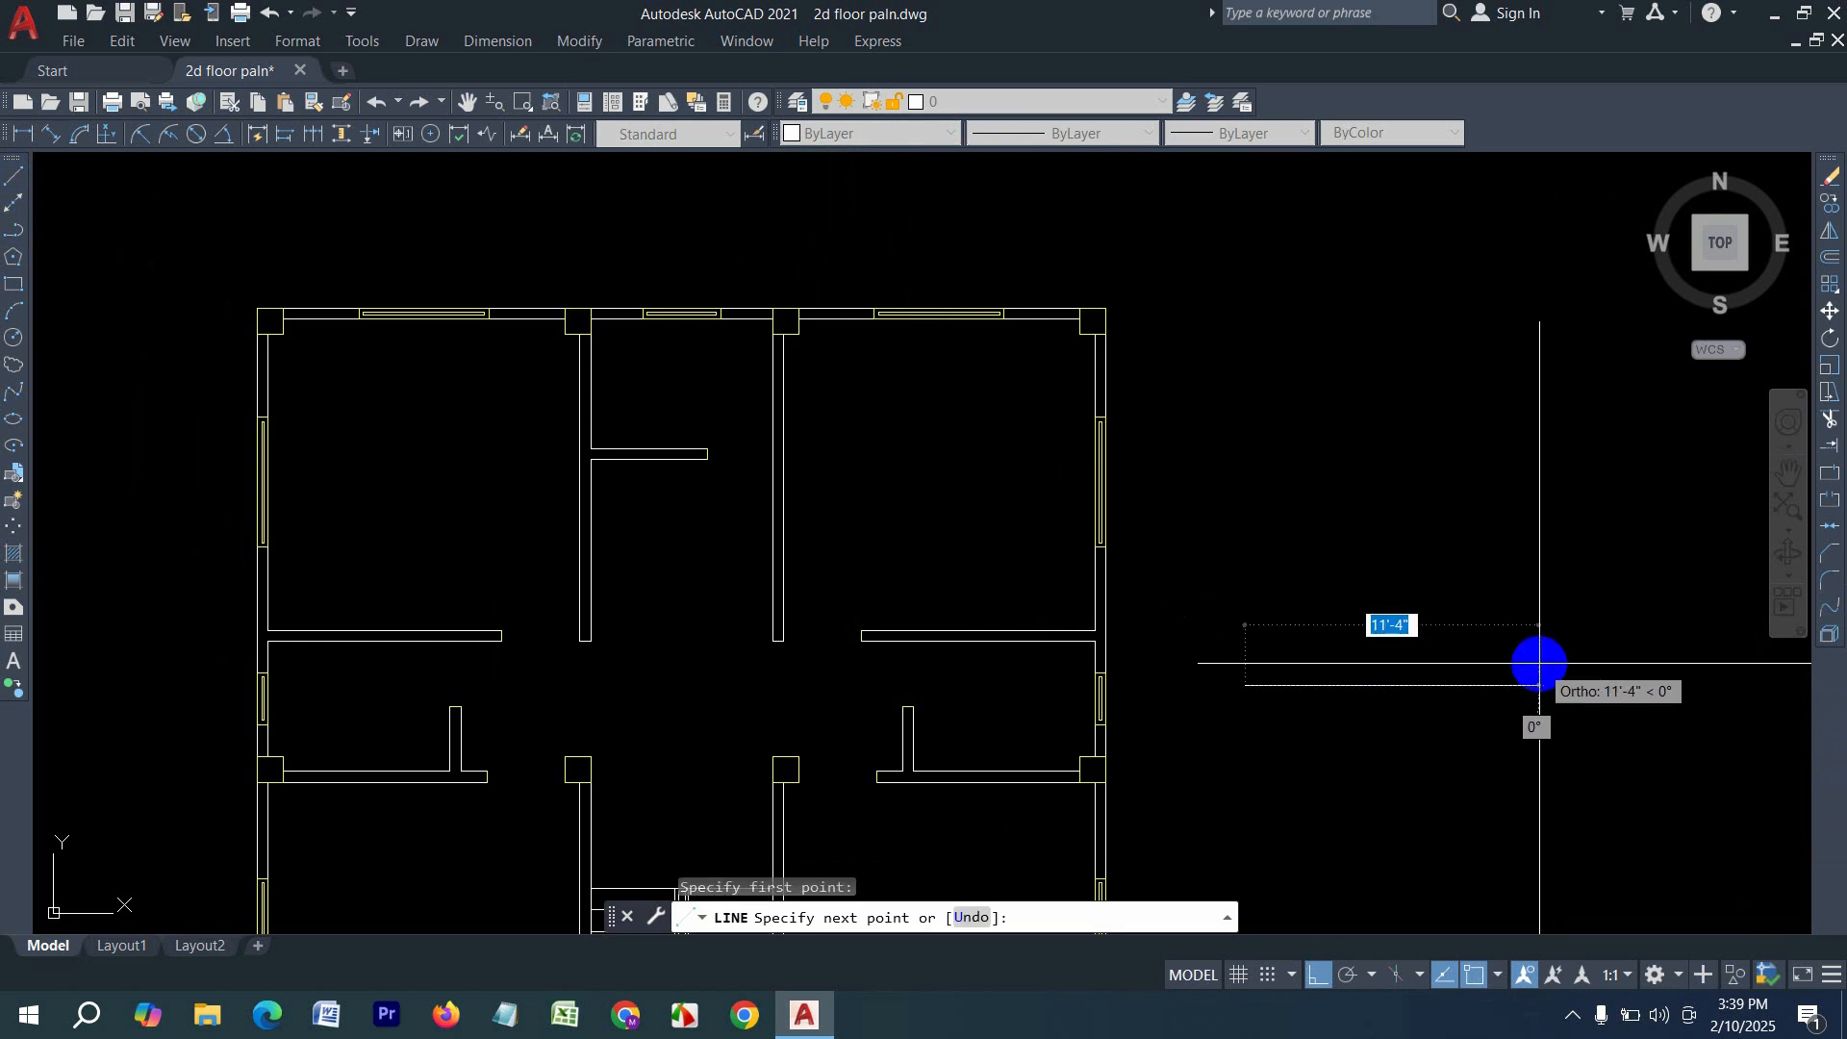
pyautogui.write("3'")
pyautogui.press('Return')
pyautogui.press('Return')
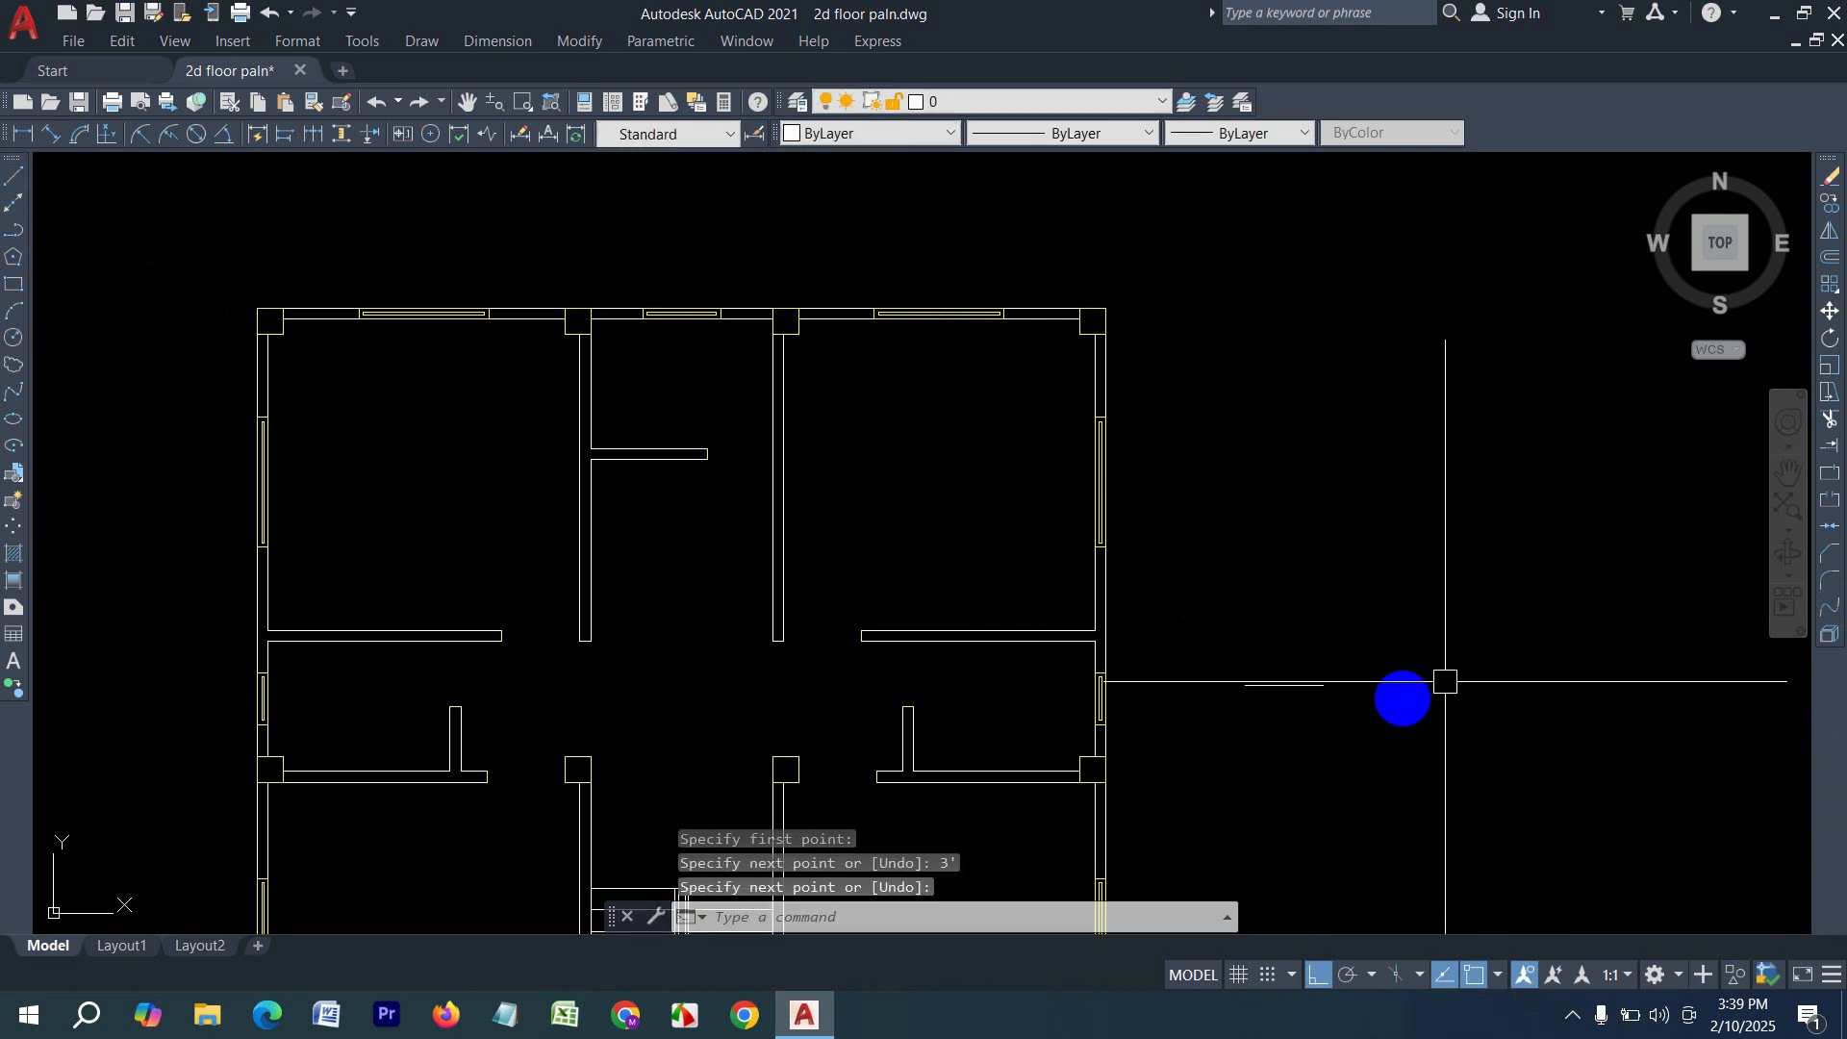
# - Draw a stepped jamb outline from the 3' line's left end: 5" up, 2" right, 2" down, 1" right and 3" down
pyautogui.scroll(3, 1296, 736)
pyautogui.scroll(2, 1310, 733)
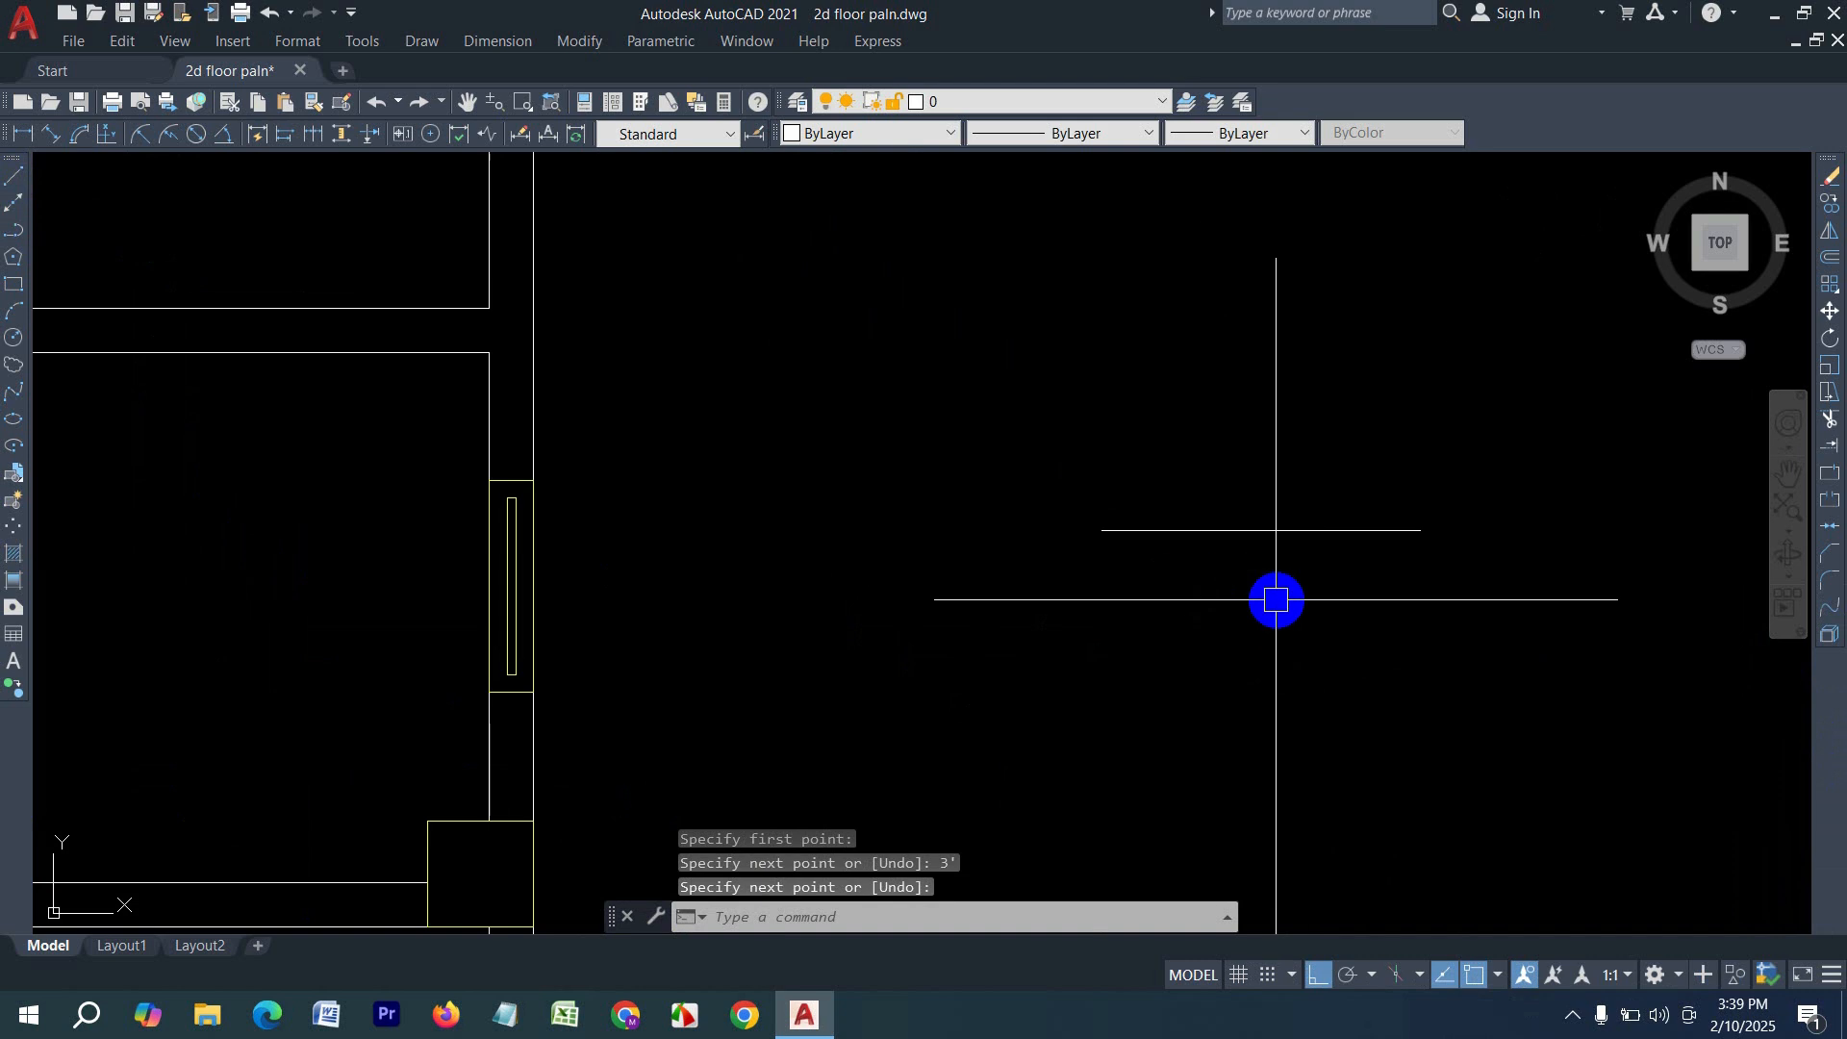
pyautogui.moveTo(1203, 591); pyautogui.dragTo(1077, 620, button='middle')
pyautogui.press('Return')
pyautogui.click(976, 559)
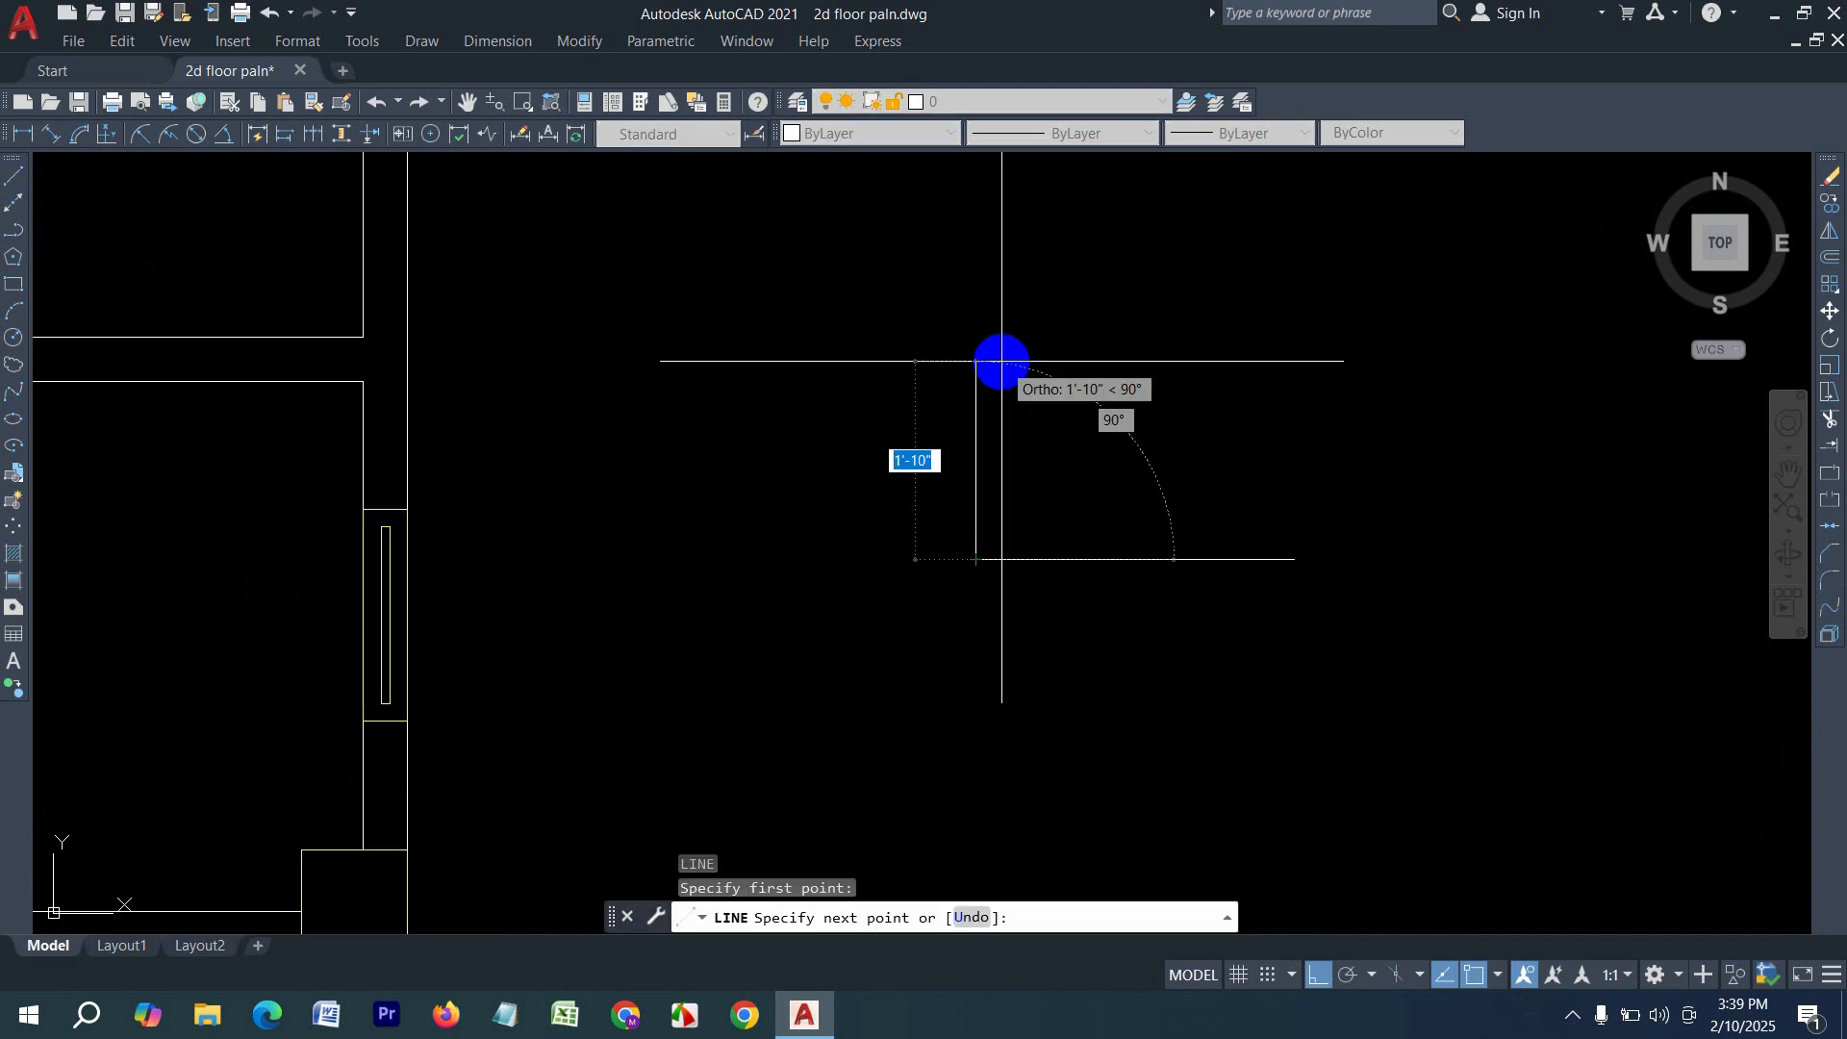
pyautogui.write('5')
pyautogui.press('Return')
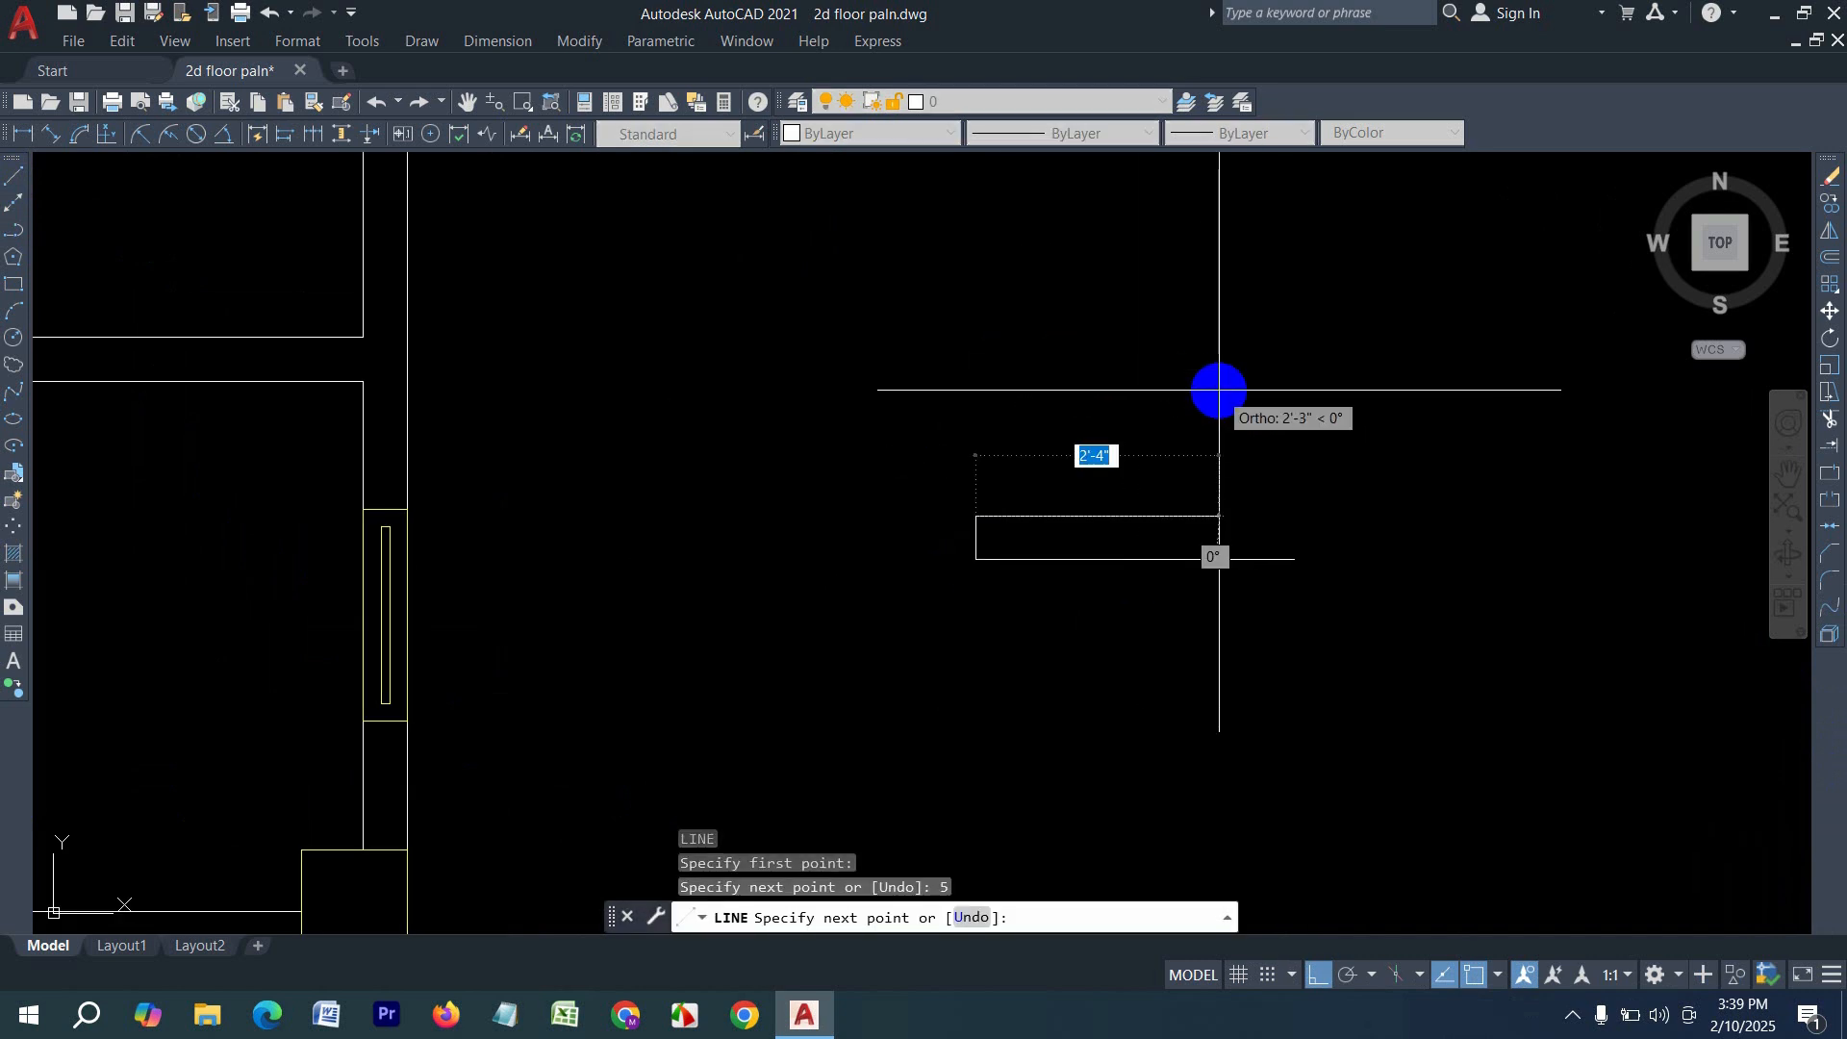
pyautogui.press('Return')
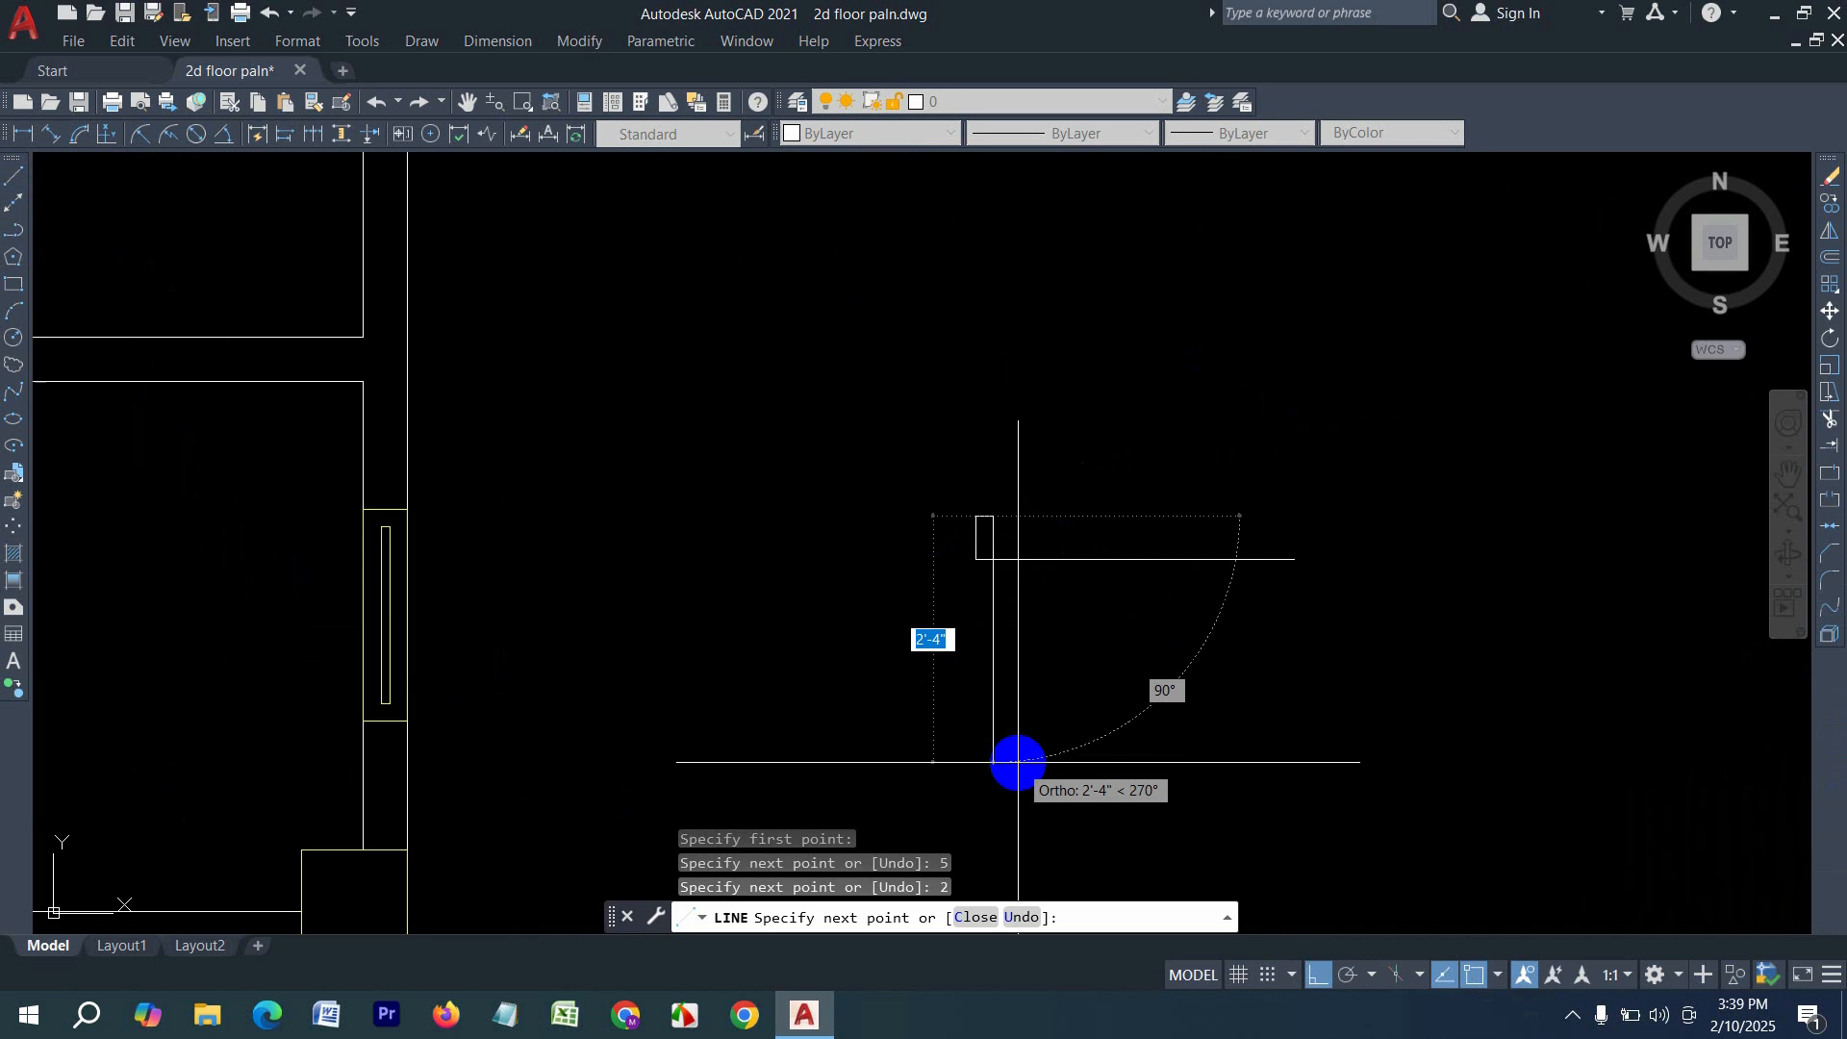
pyautogui.press('Return')
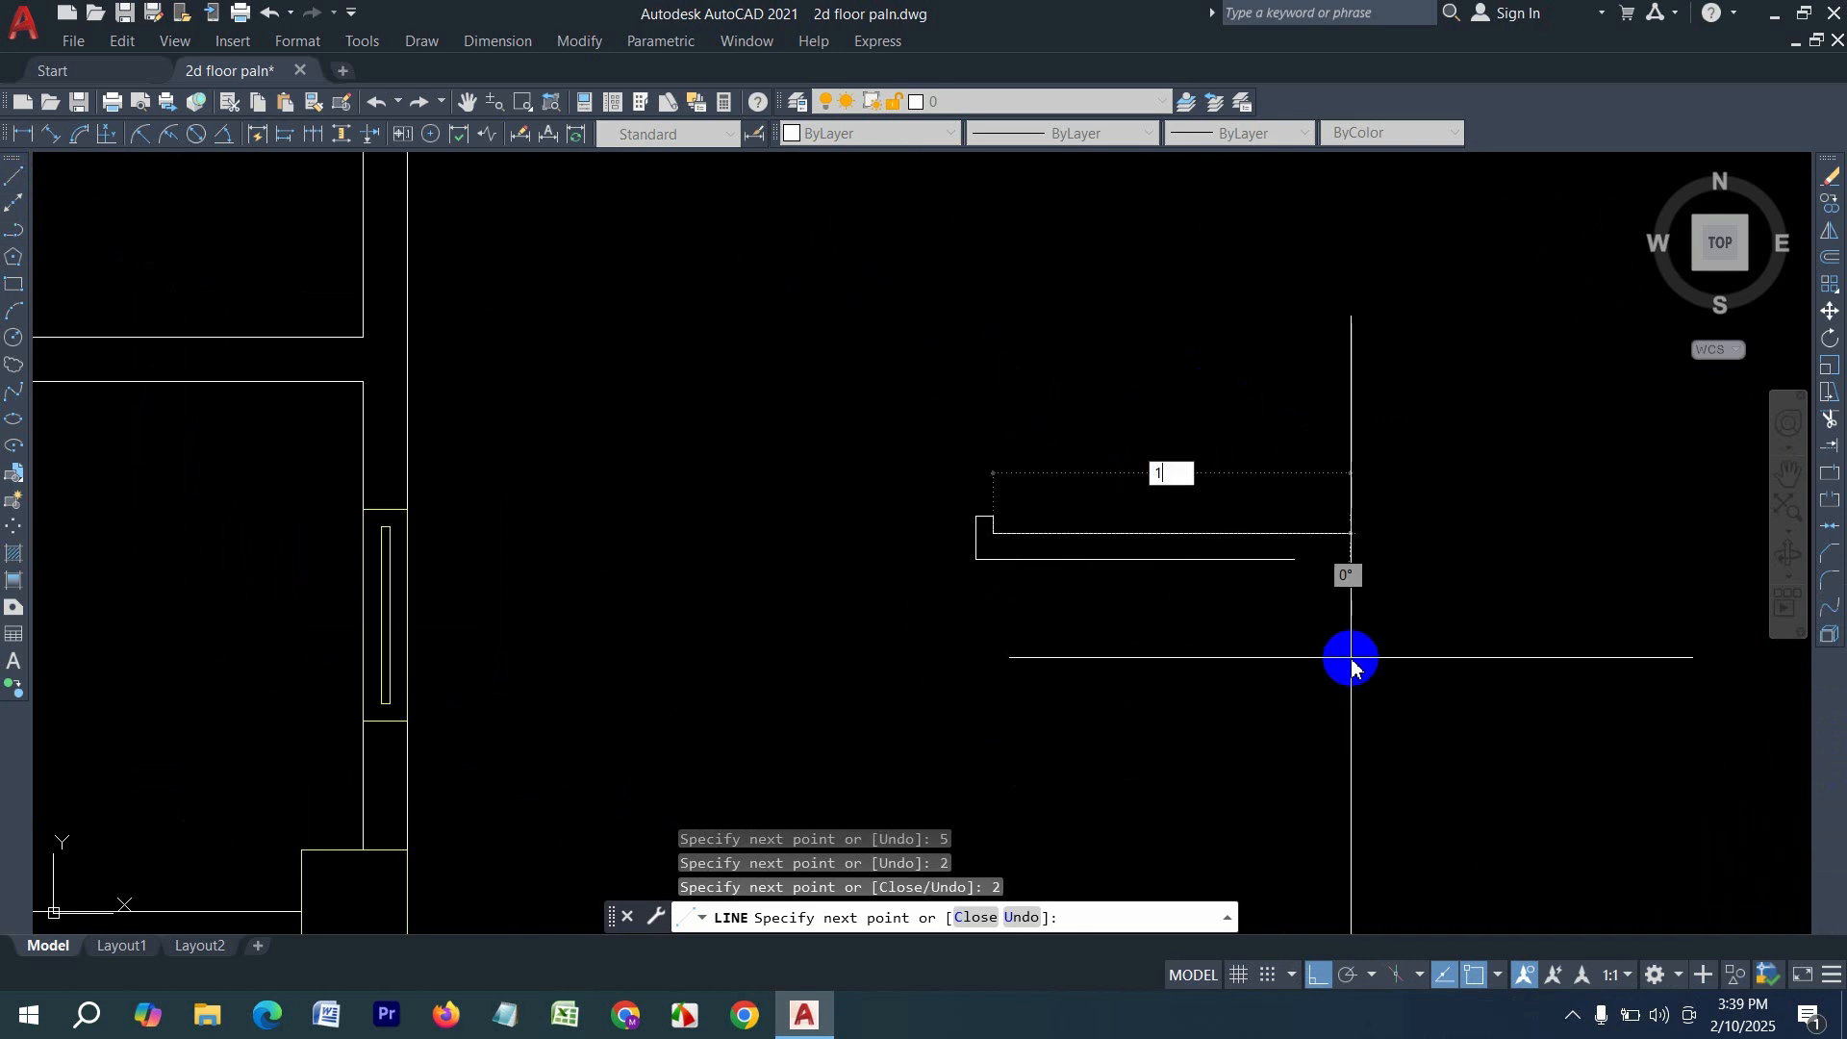
pyautogui.write('1')
pyautogui.press('Return')
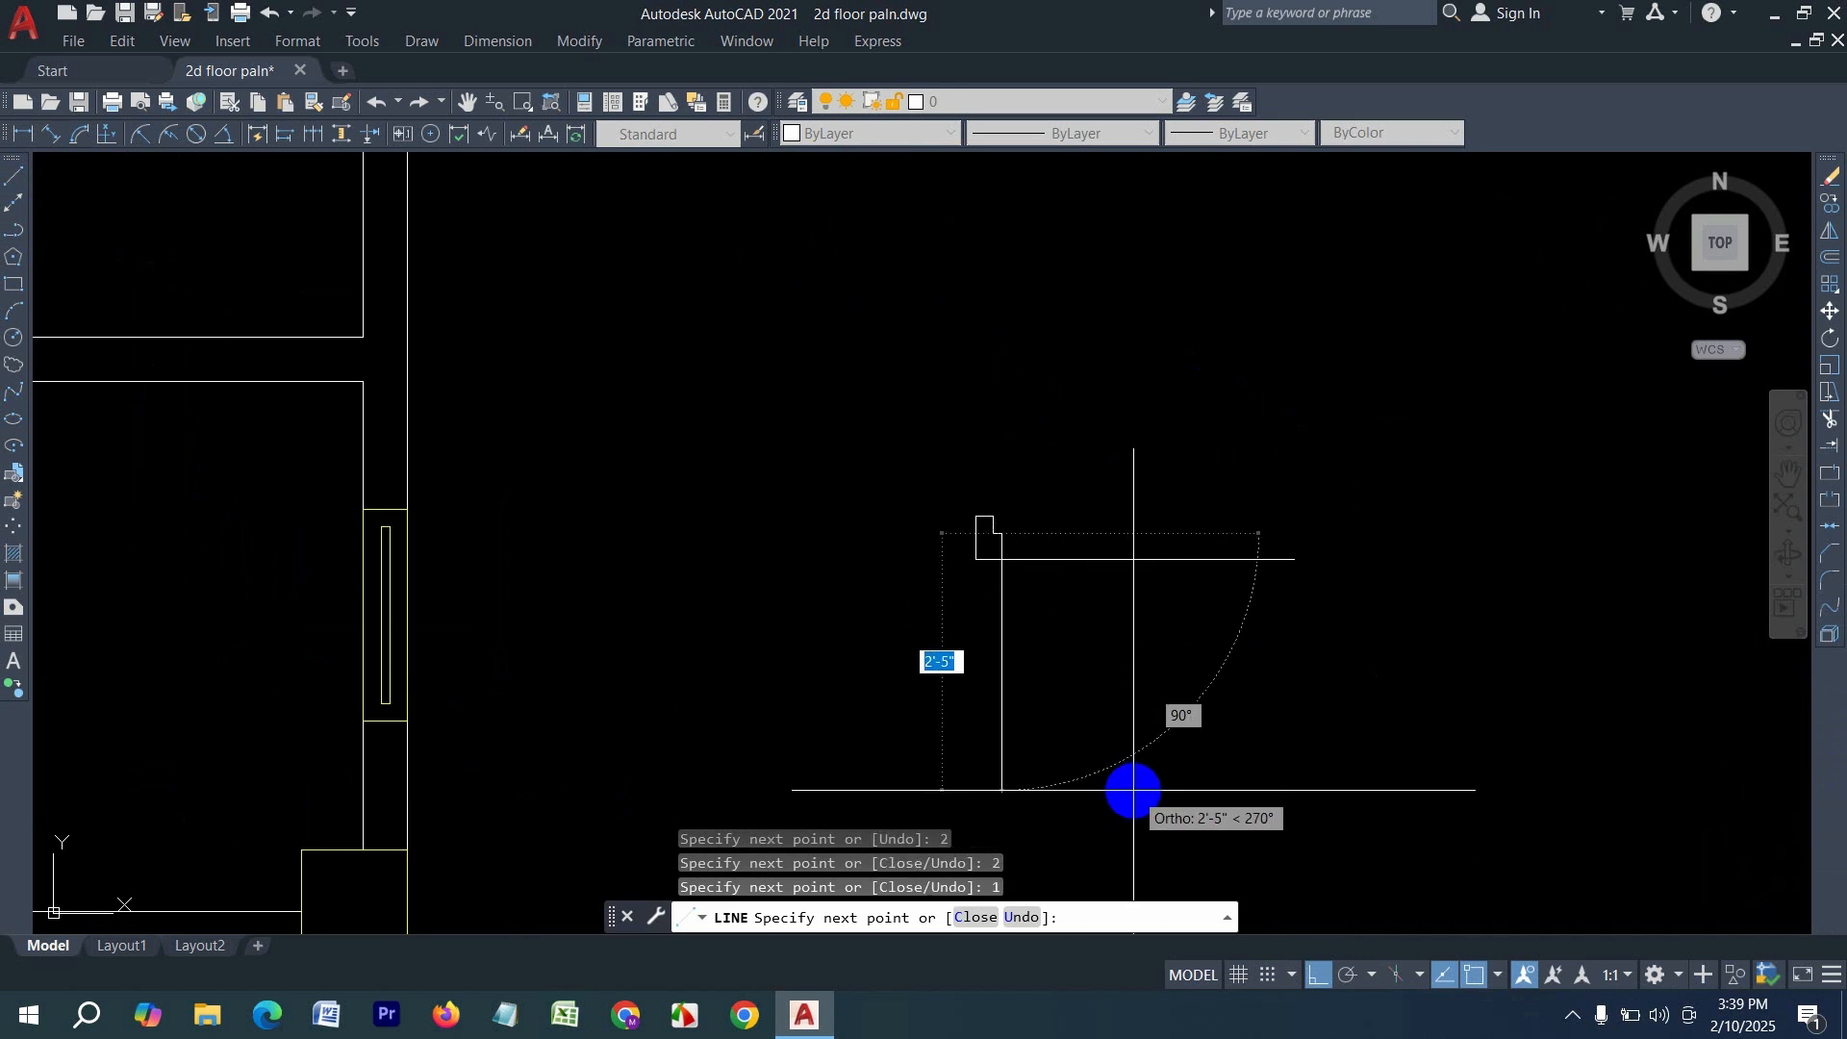
pyautogui.write('3')
pyautogui.press('Return')
pyautogui.press('Return')
# - Mirror the stepped jamb outline about a vertical axis through the 3' line's midpoint, keeping the source objects
pyautogui.scroll(2, 1115, 554)
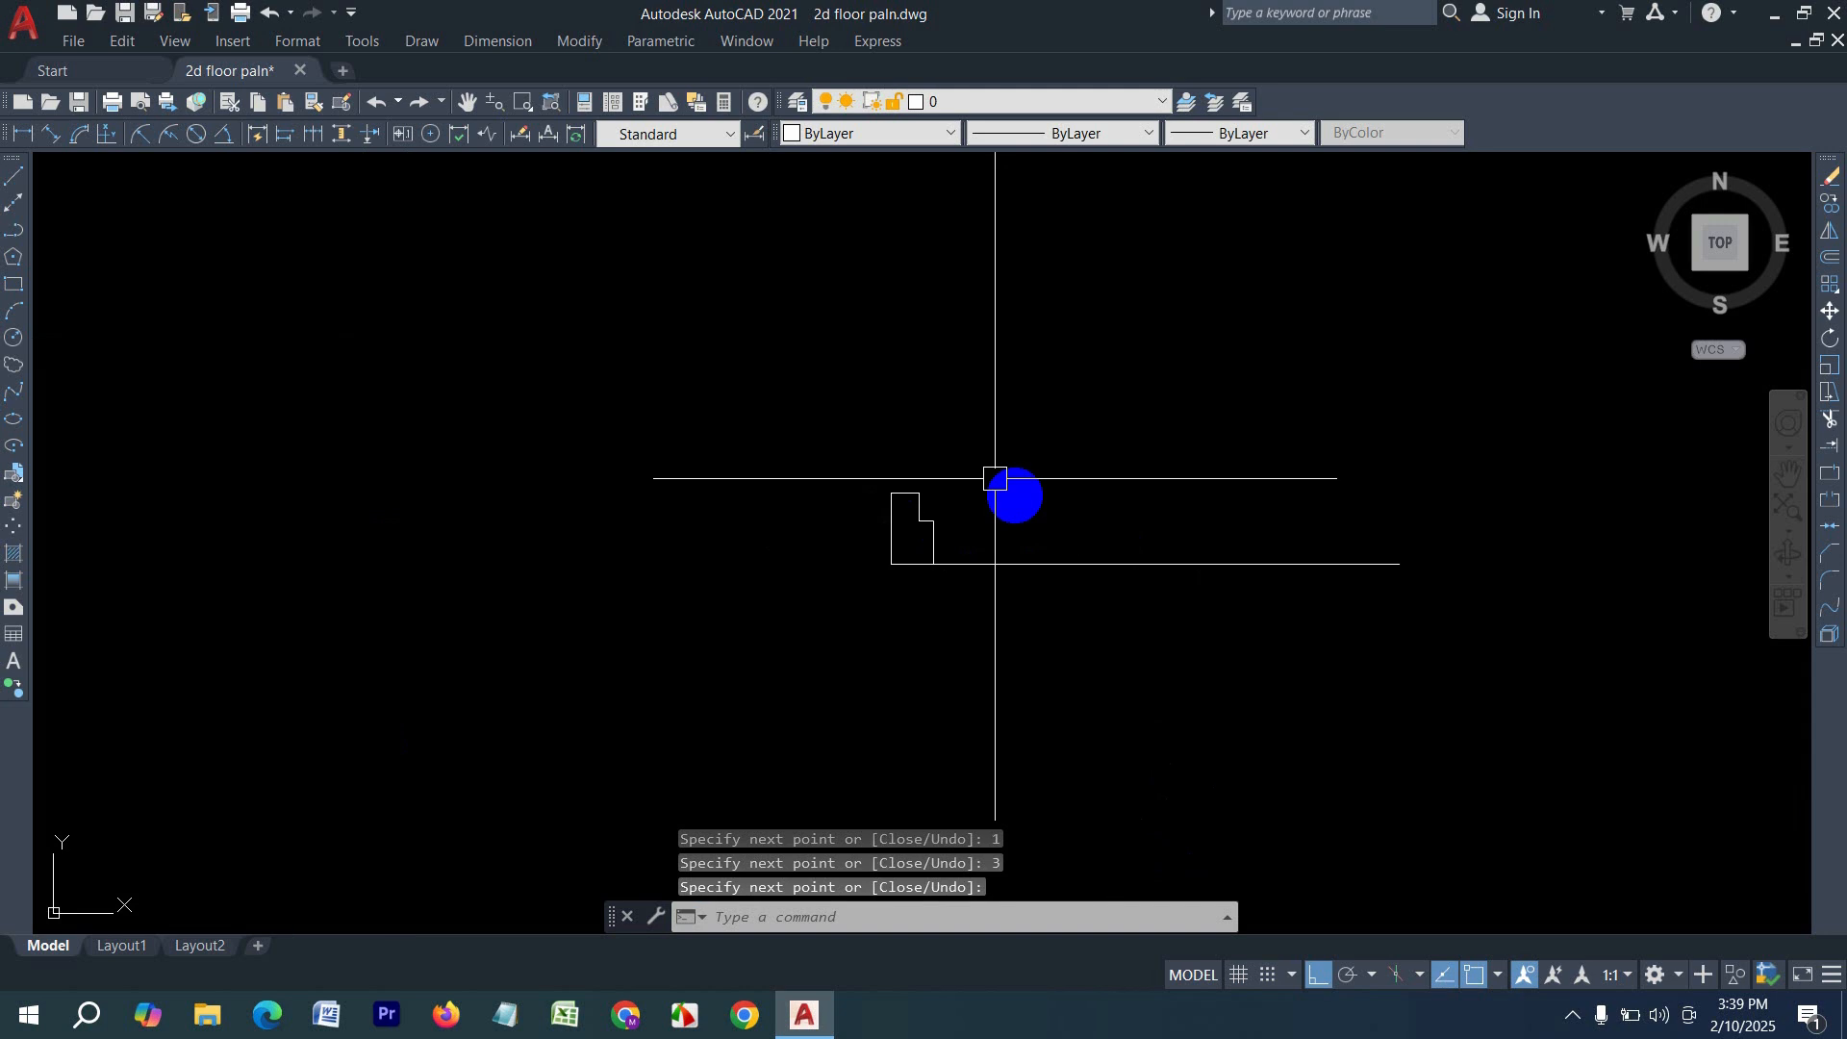
pyautogui.click(1034, 548)
pyautogui.click(792, 473)
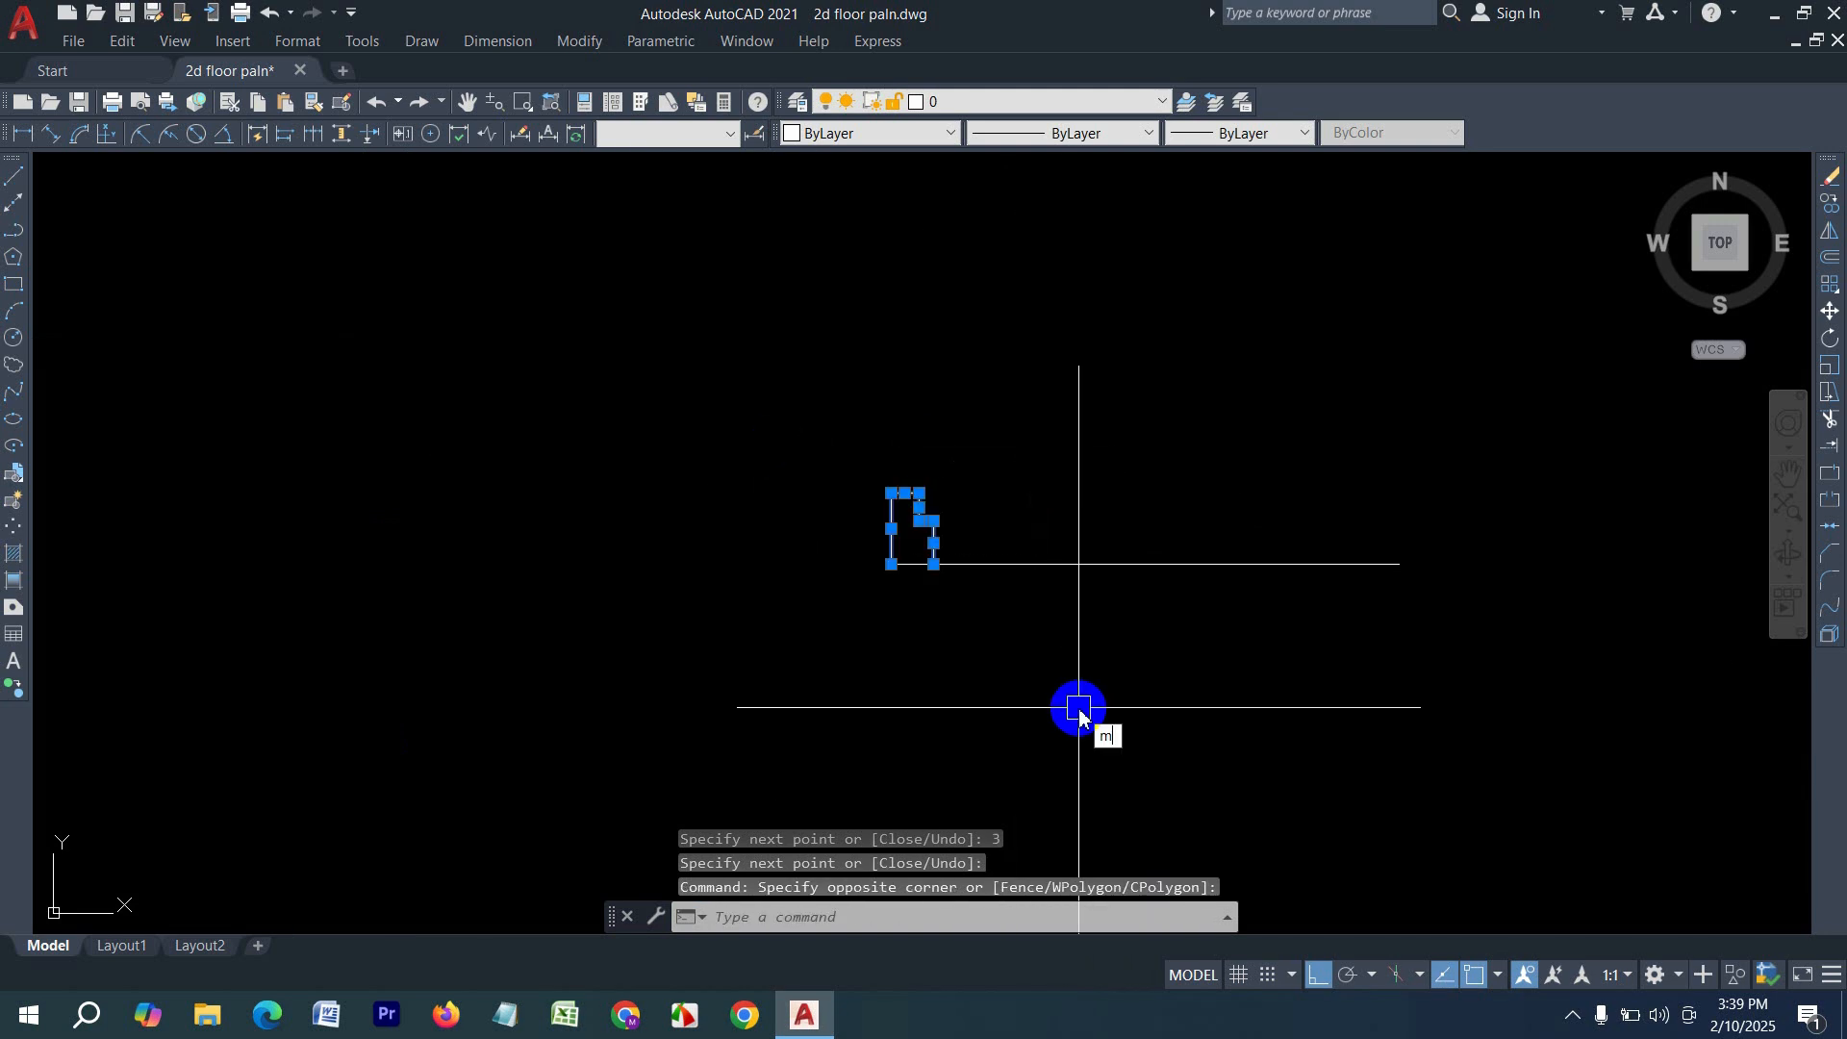
pyautogui.write('mii')
pyautogui.press('Return')
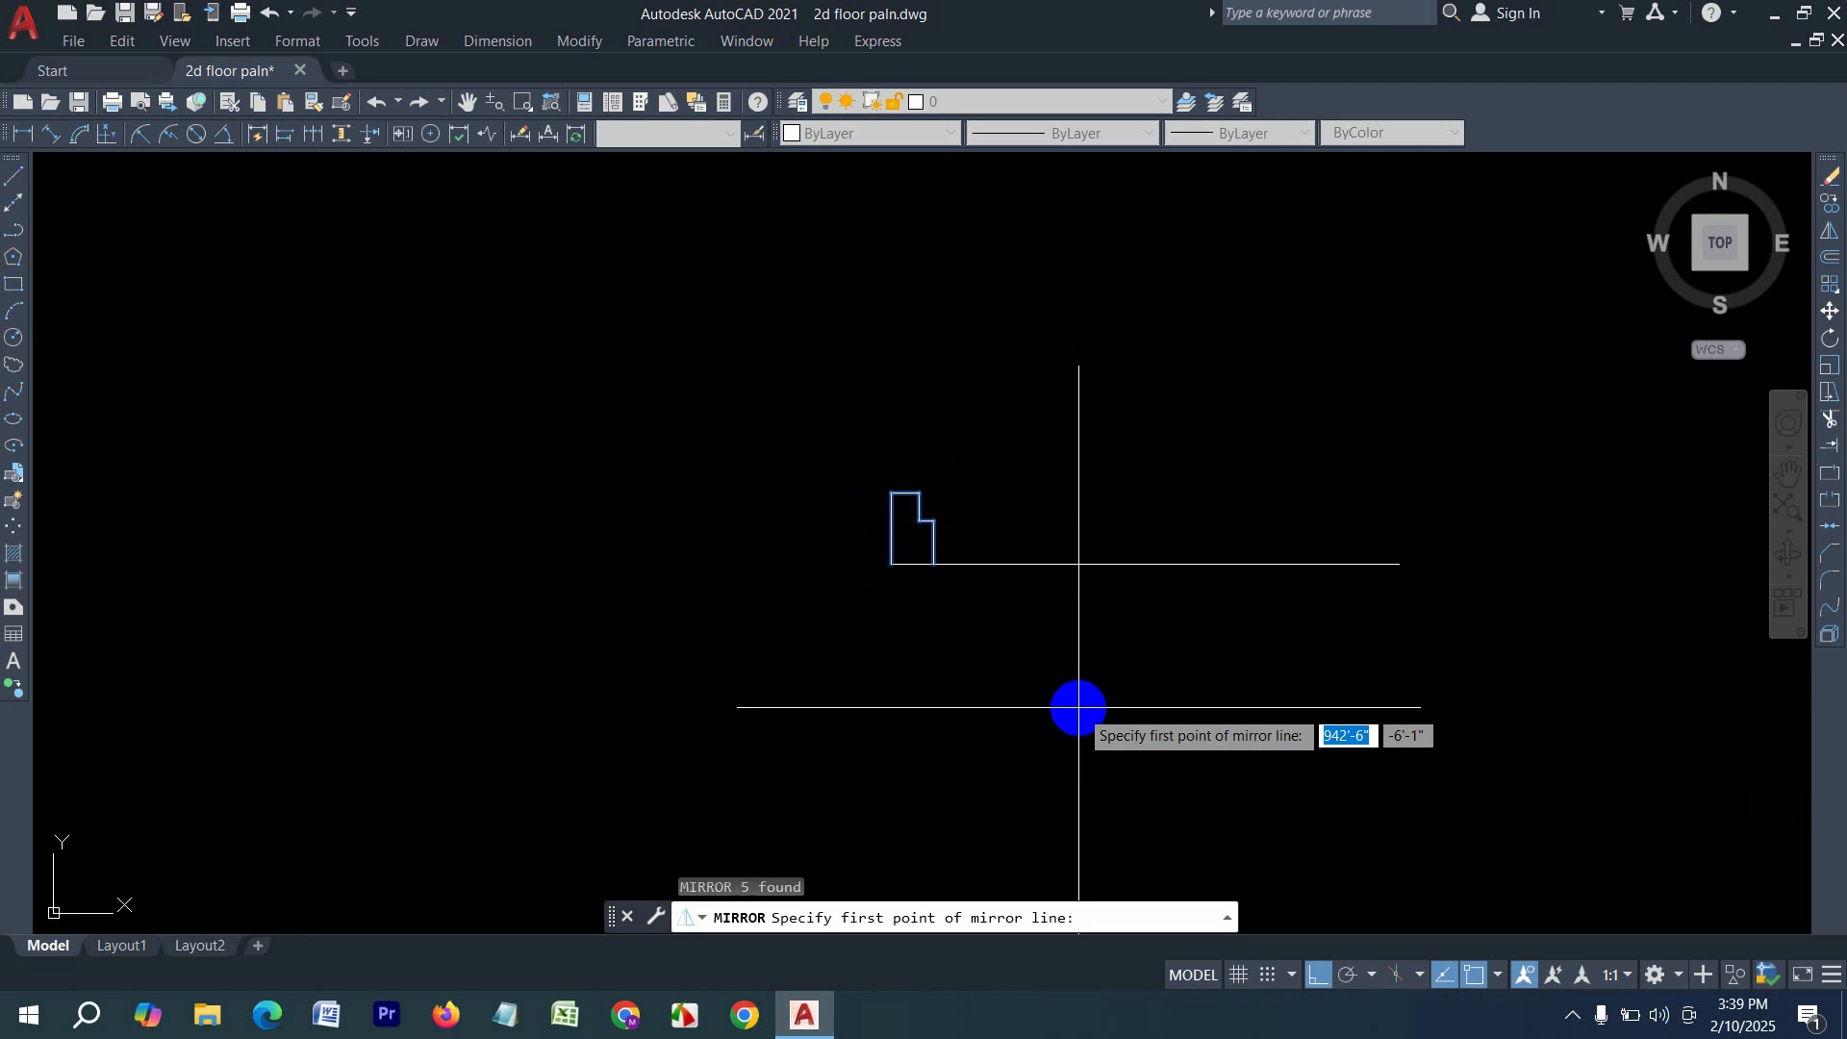
pyautogui.click(1144, 564)
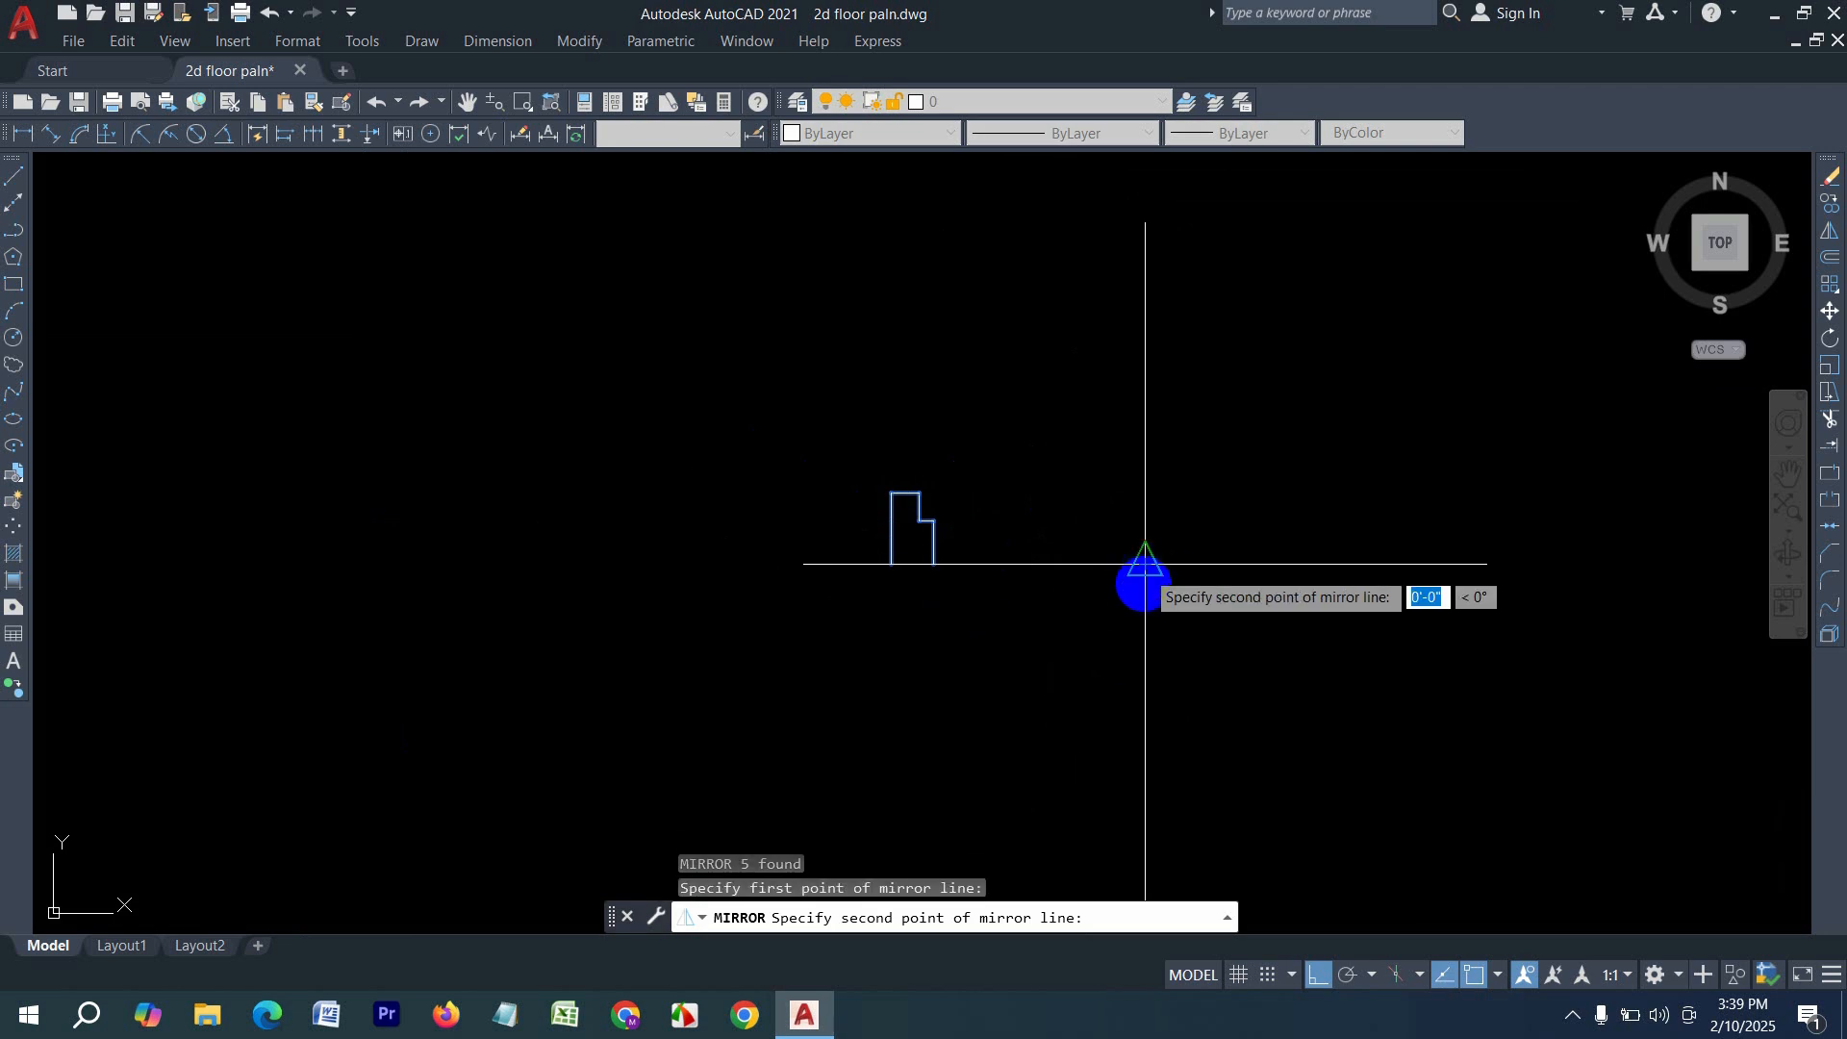
pyautogui.click(1173, 674)
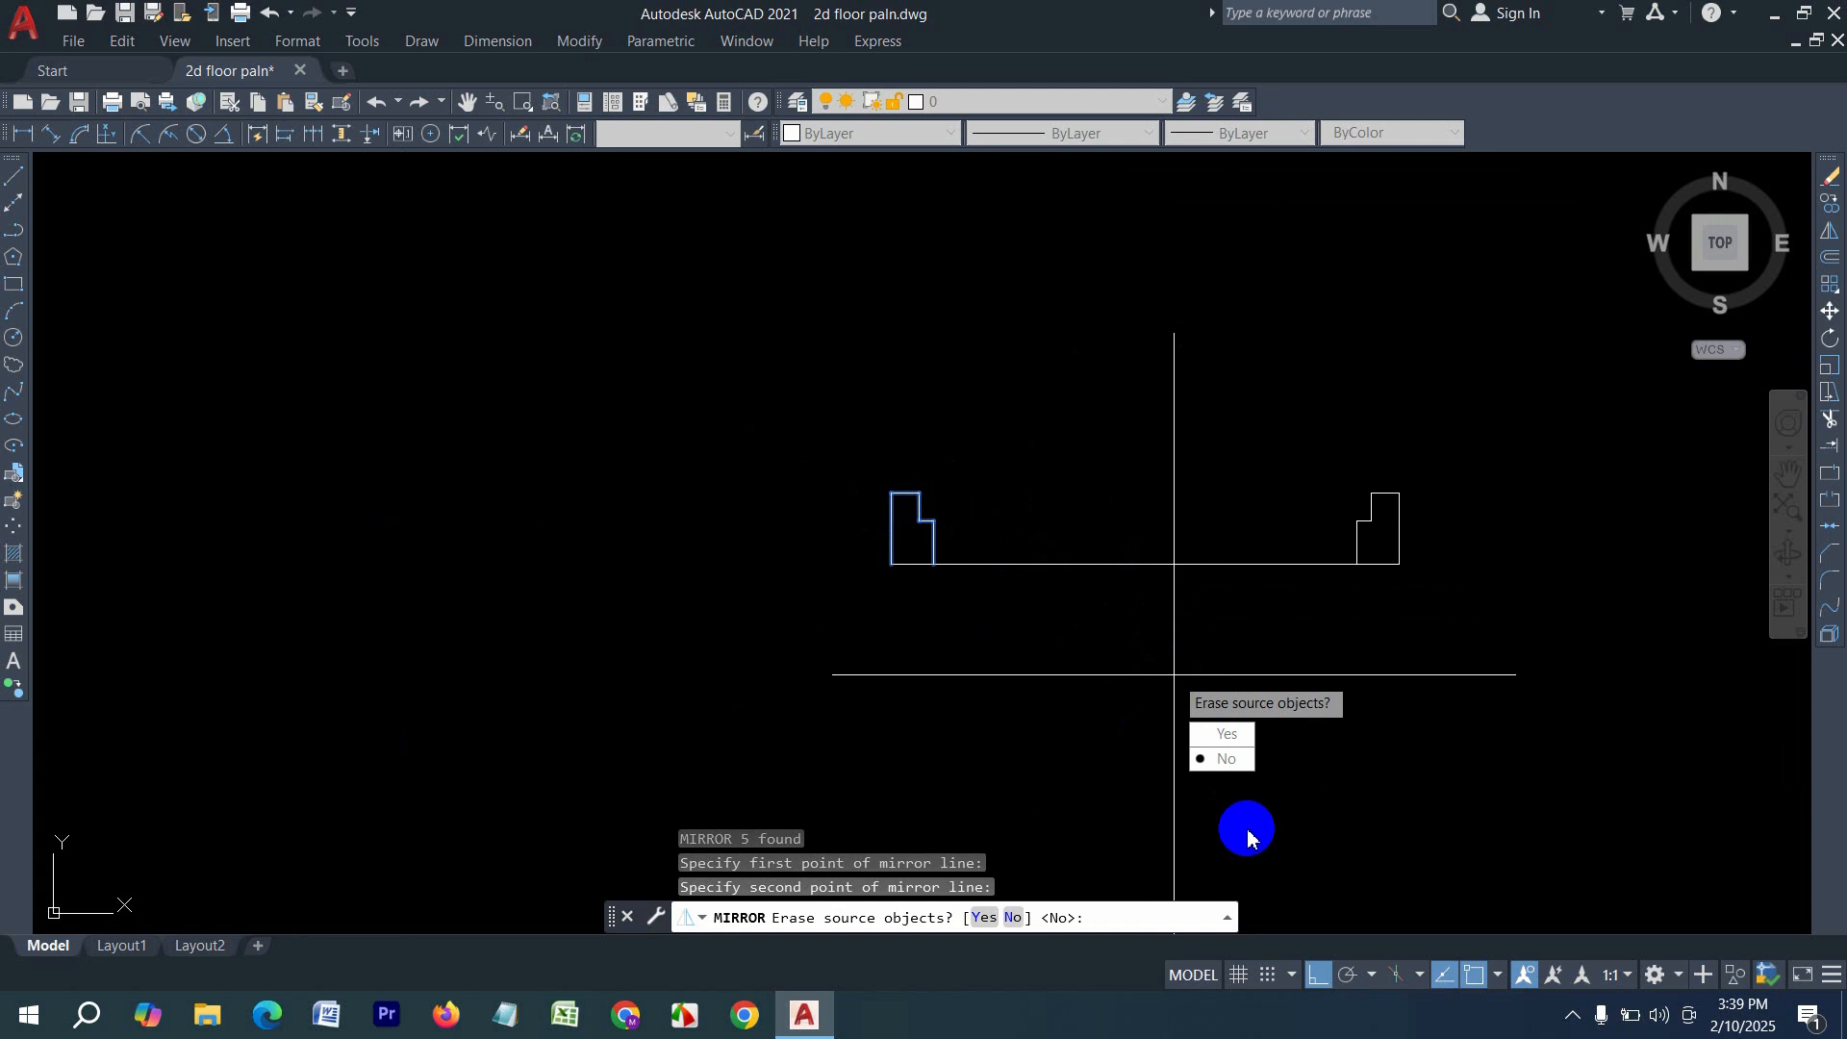
pyautogui.click(1238, 769)
# - Draw a 7' vertical line upward from the inner notch corner of the left jamb
pyautogui.moveTo(1187, 652); pyautogui.dragTo(1064, 698, button='middle')
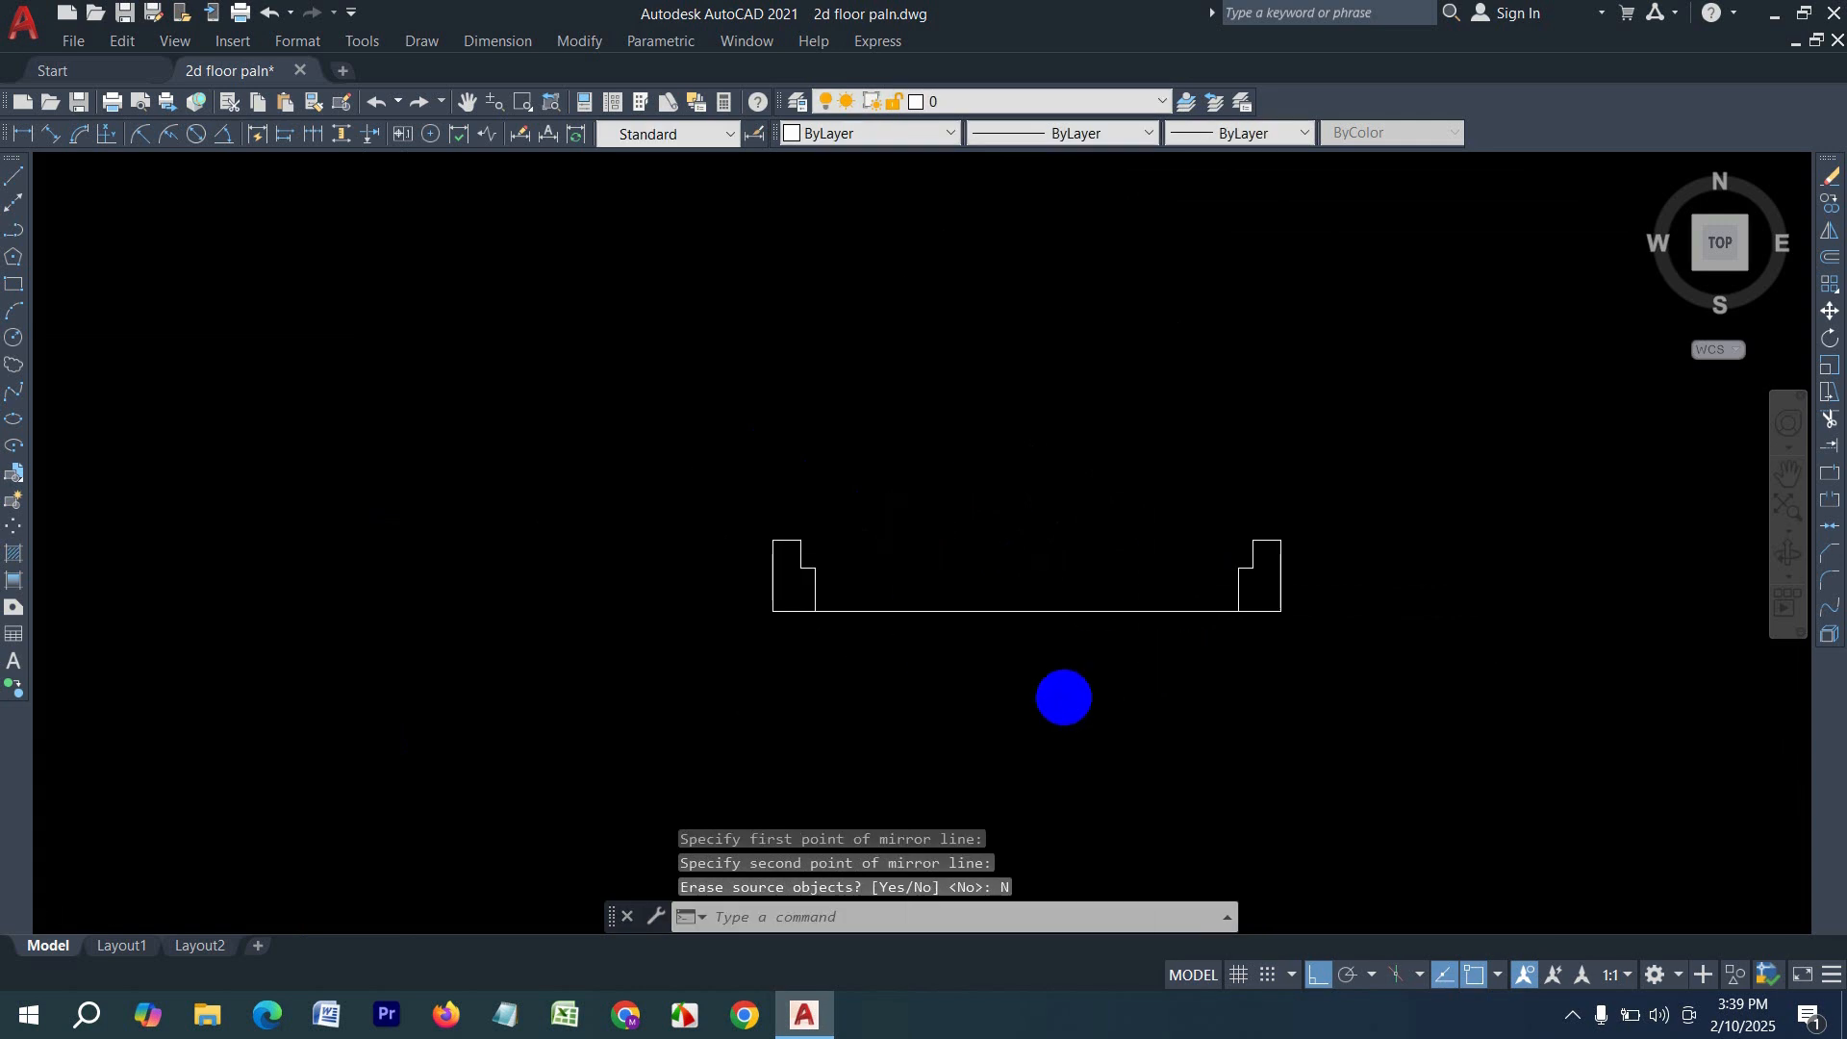
pyautogui.click(17, 179)
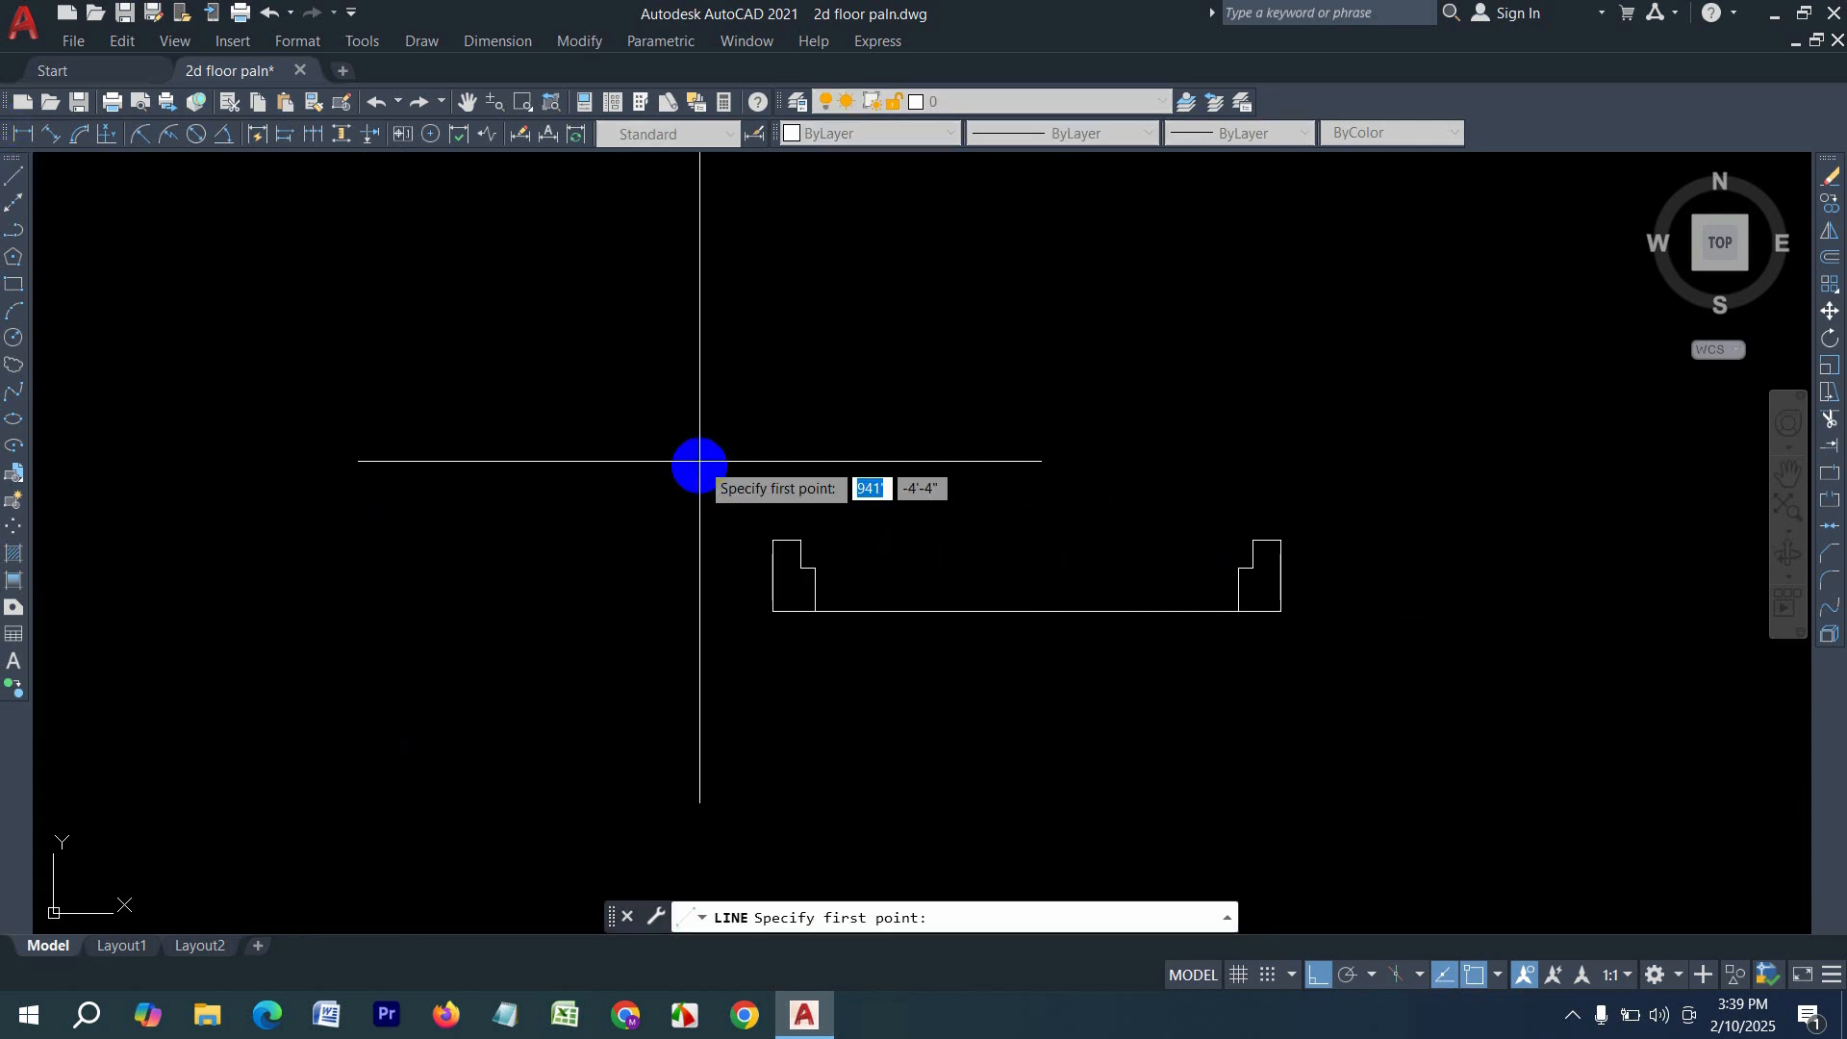
pyautogui.click(800, 569)
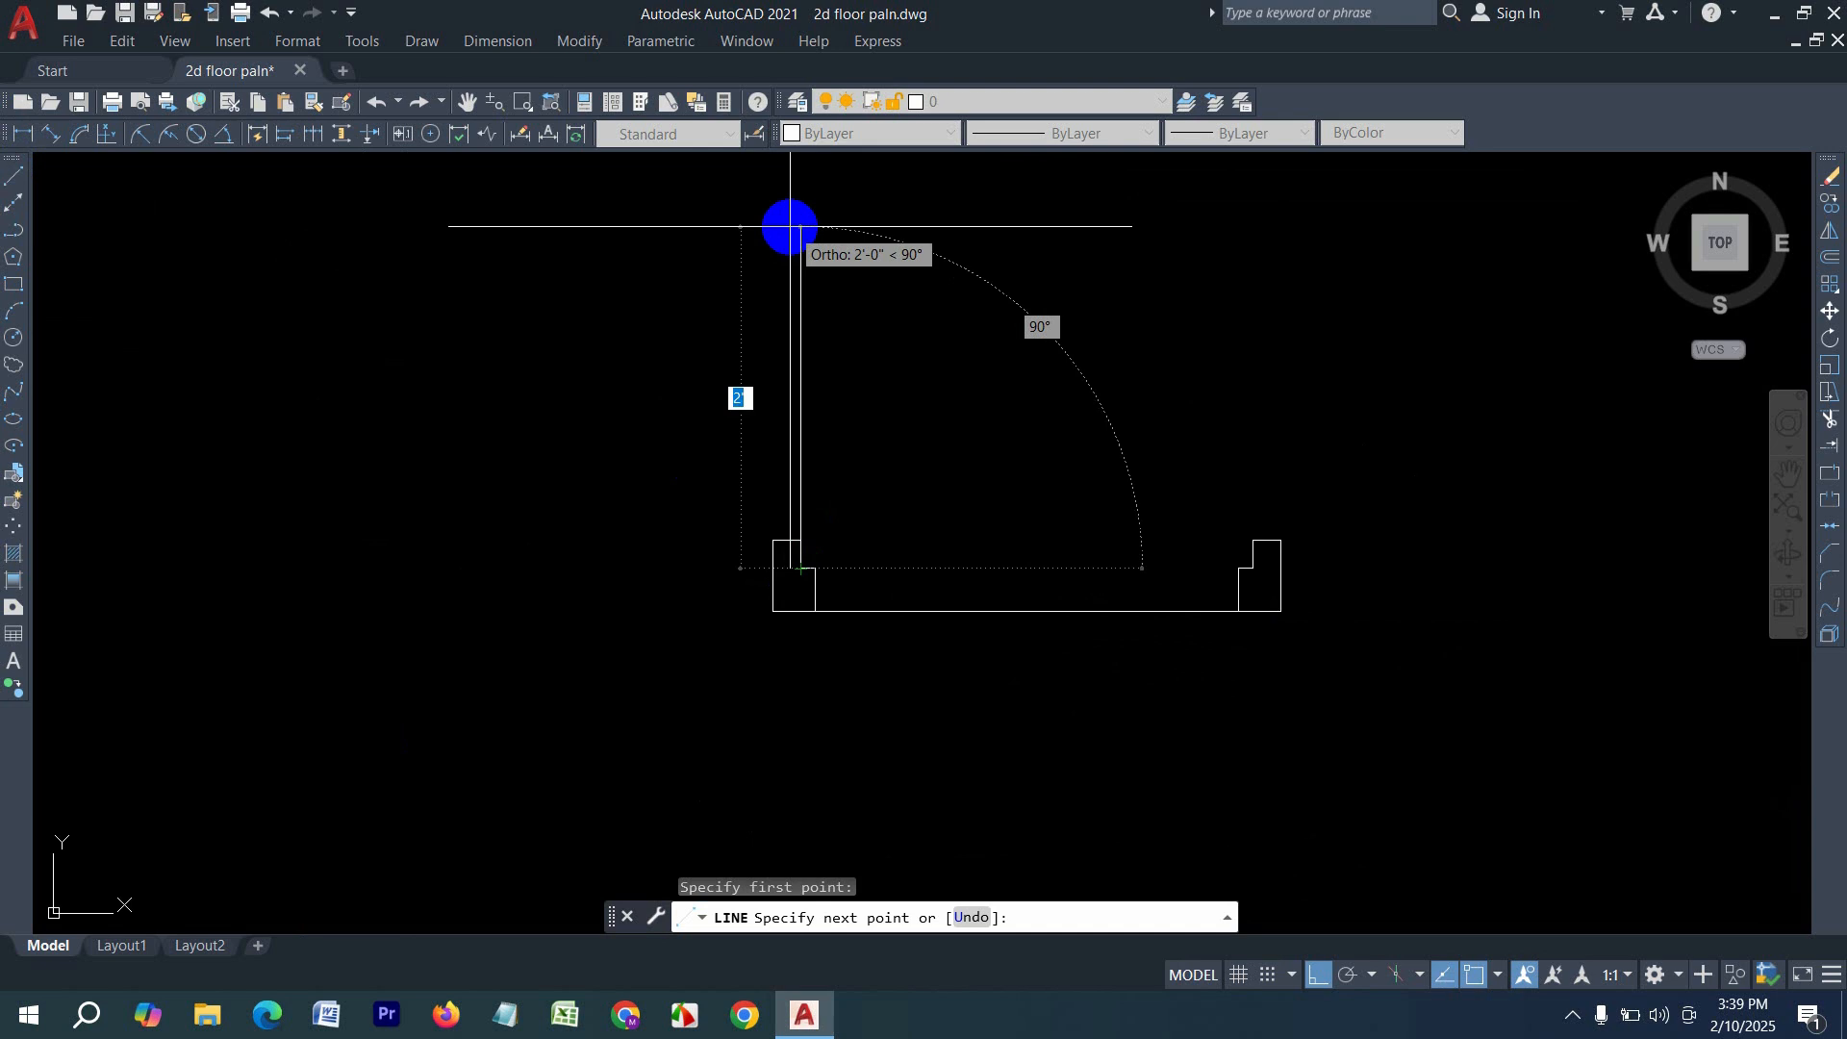
pyautogui.write("7'")
pyautogui.press('Return')
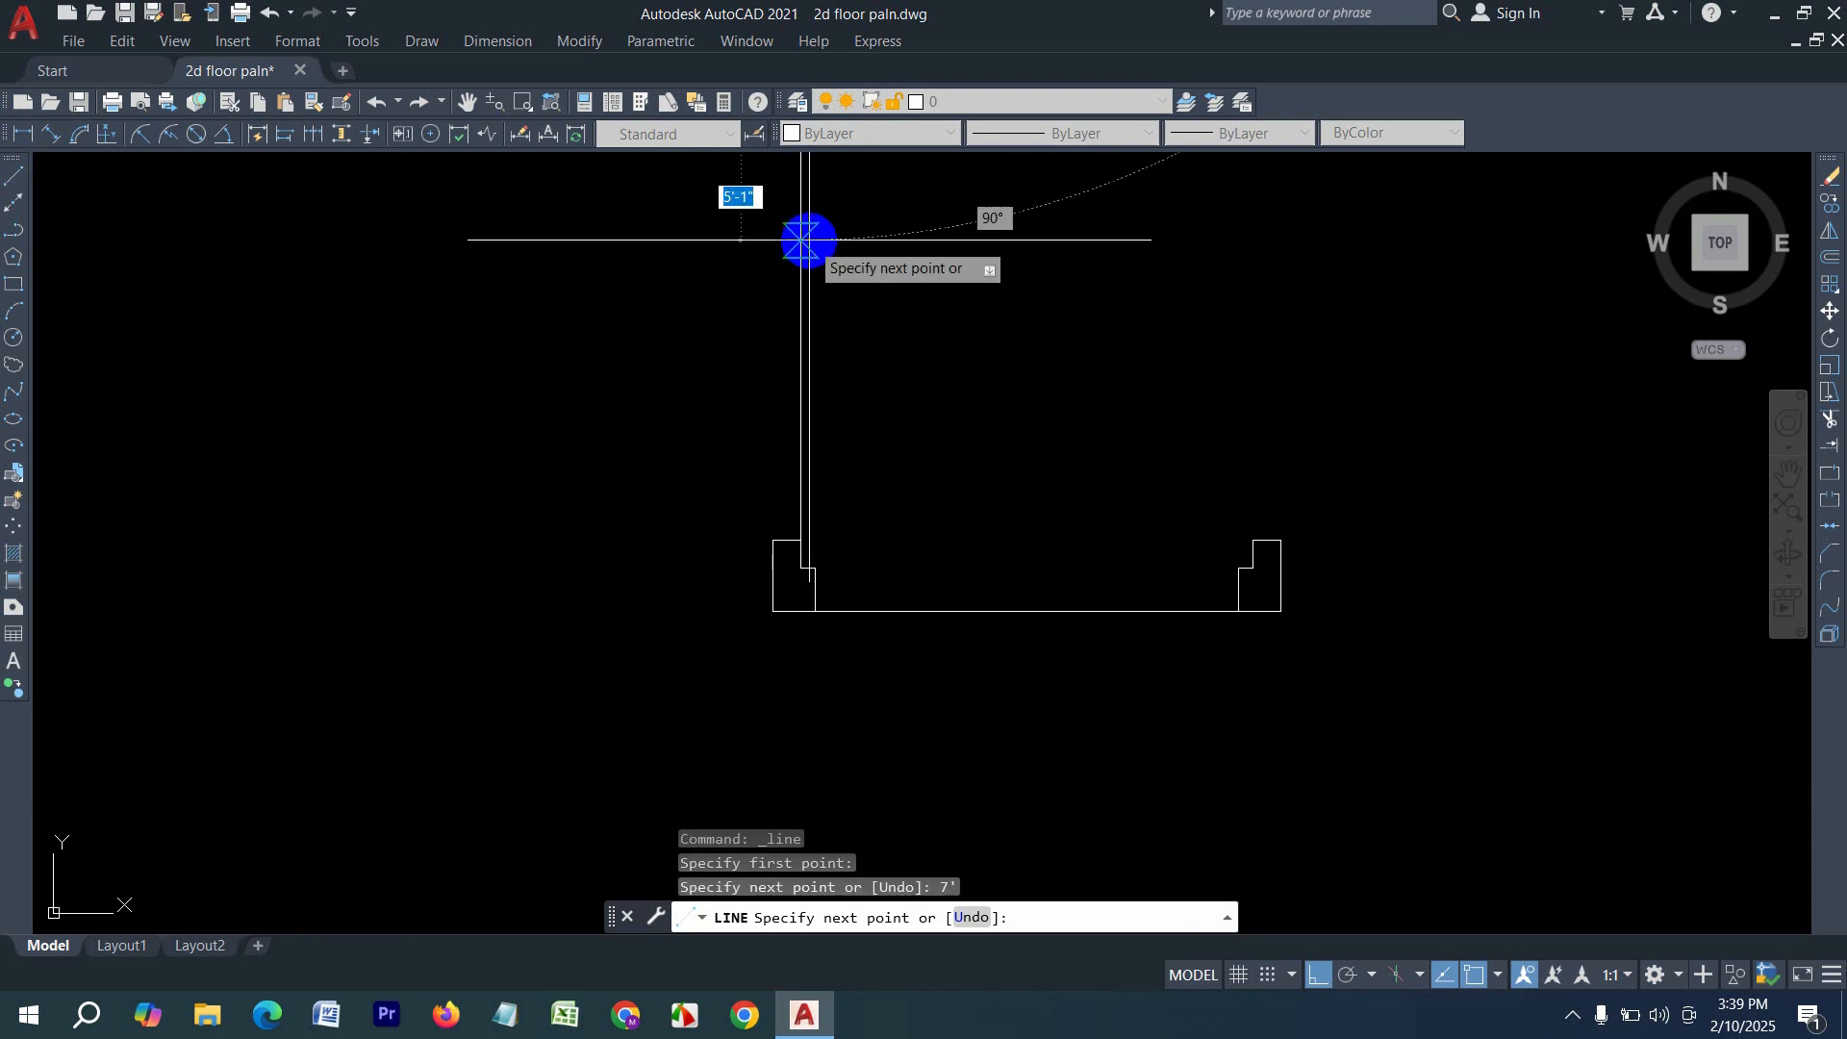
pyautogui.press('Return')
# - Offset the 7' vertical line 1" to the right to form the door leaf's thickness
pyautogui.write('o')
pyautogui.press('Return')
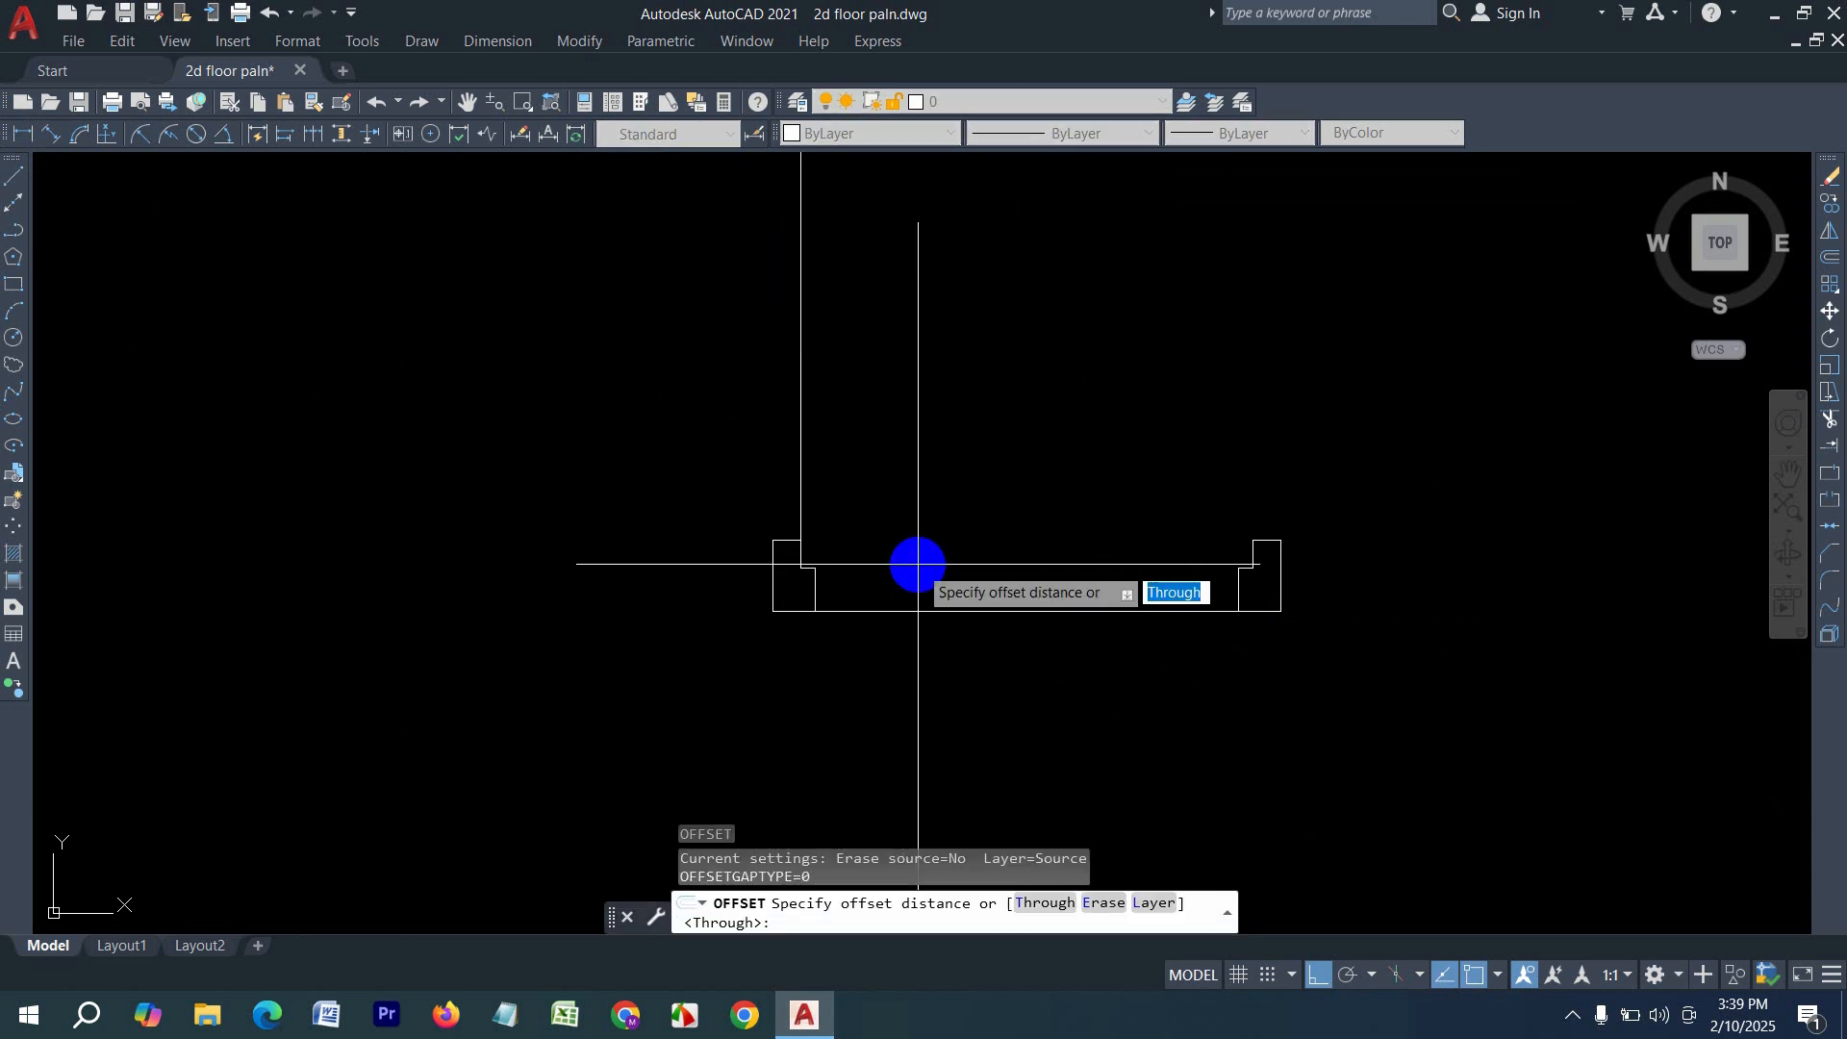
pyautogui.write('1')
pyautogui.press('Return')
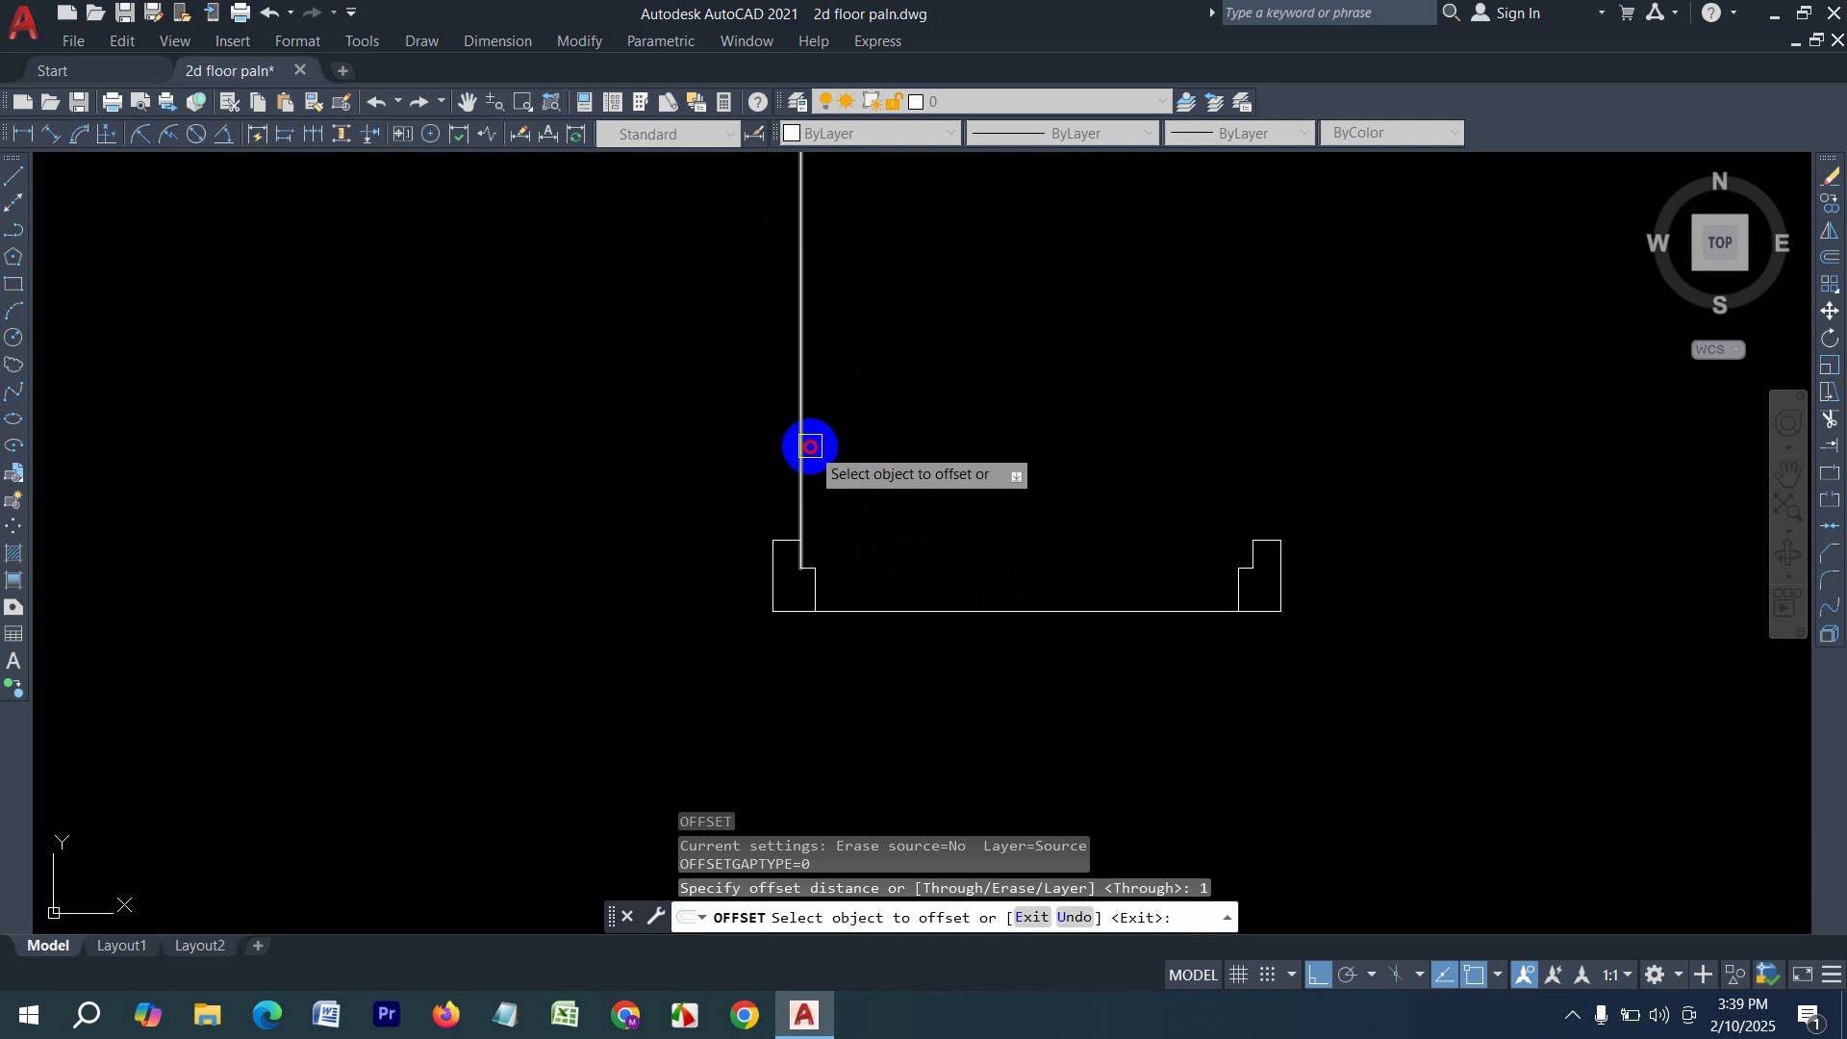
pyautogui.click(809, 447)
pyautogui.click(1027, 474)
pyautogui.moveTo(1026, 475); pyautogui.dragTo(985, 631, button='middle')
pyautogui.press('Escape')
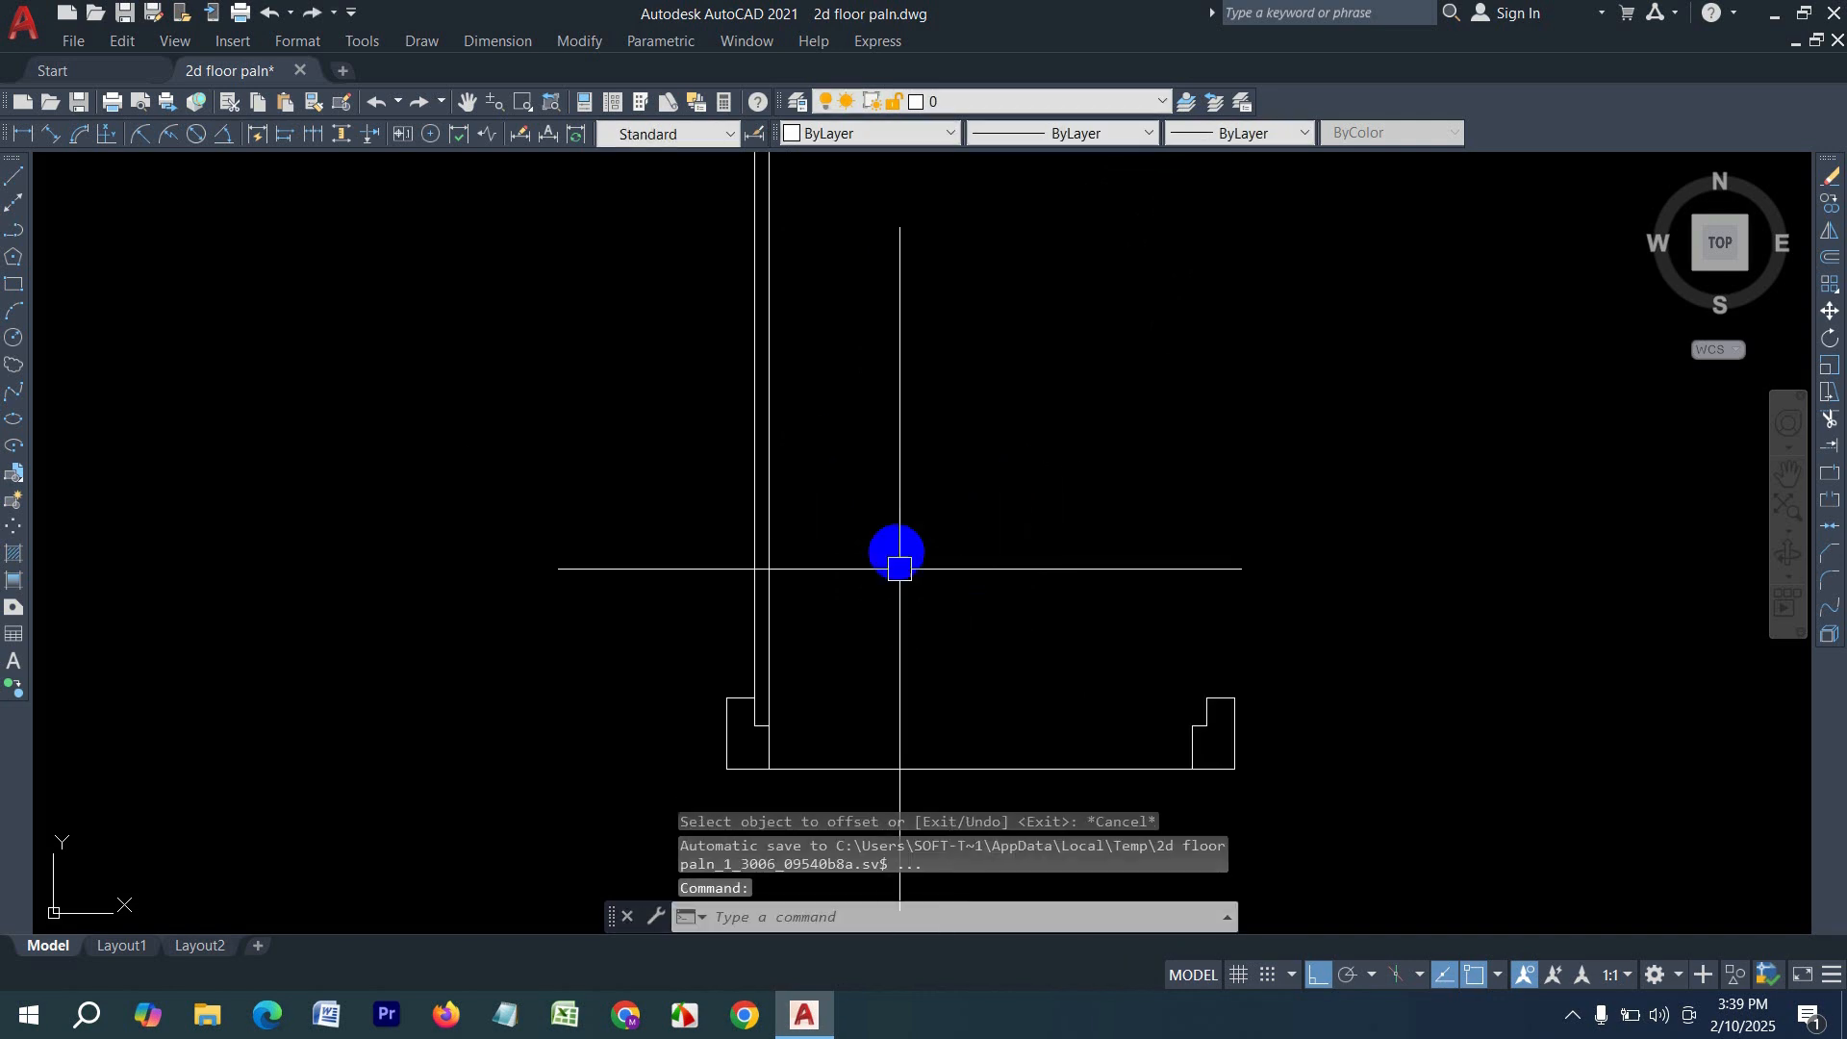
# - Draw a circle centered on the left jamb's upper inner corner, with its radius reaching the right jamb's upper inner corner
pyautogui.click(17, 346)
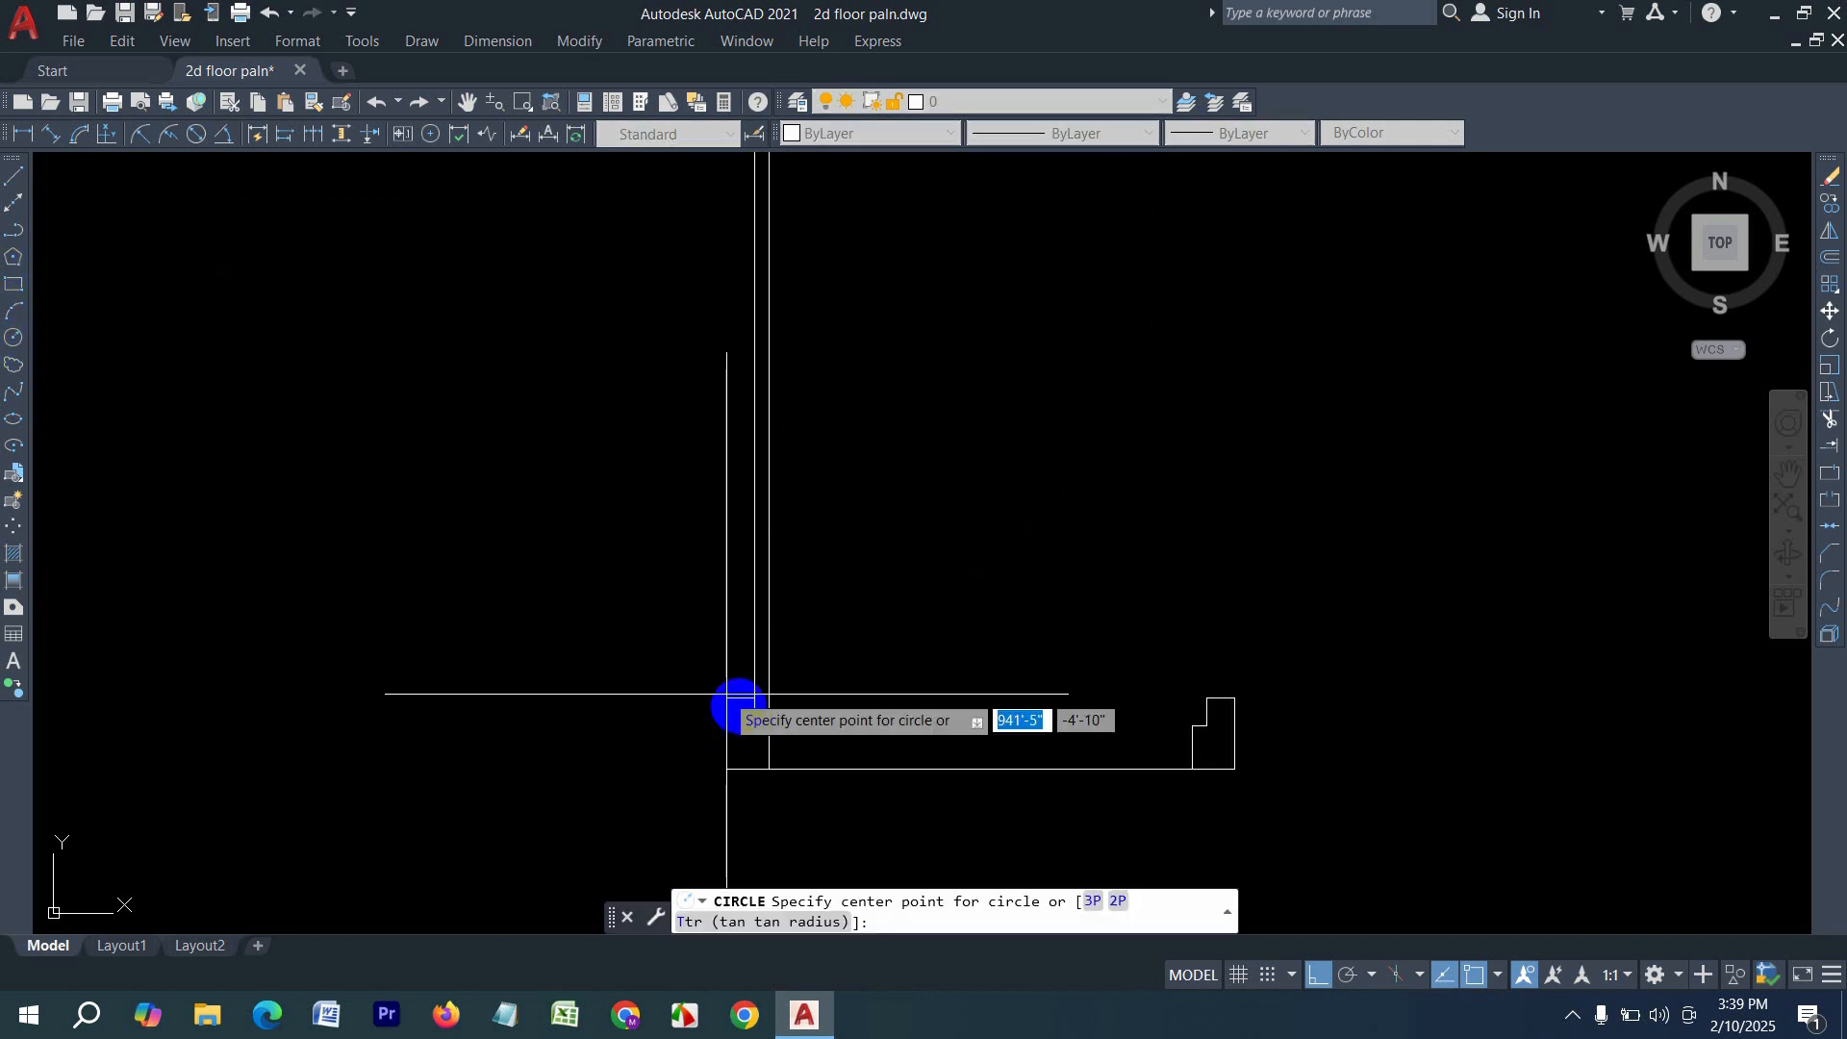
pyautogui.click(769, 698)
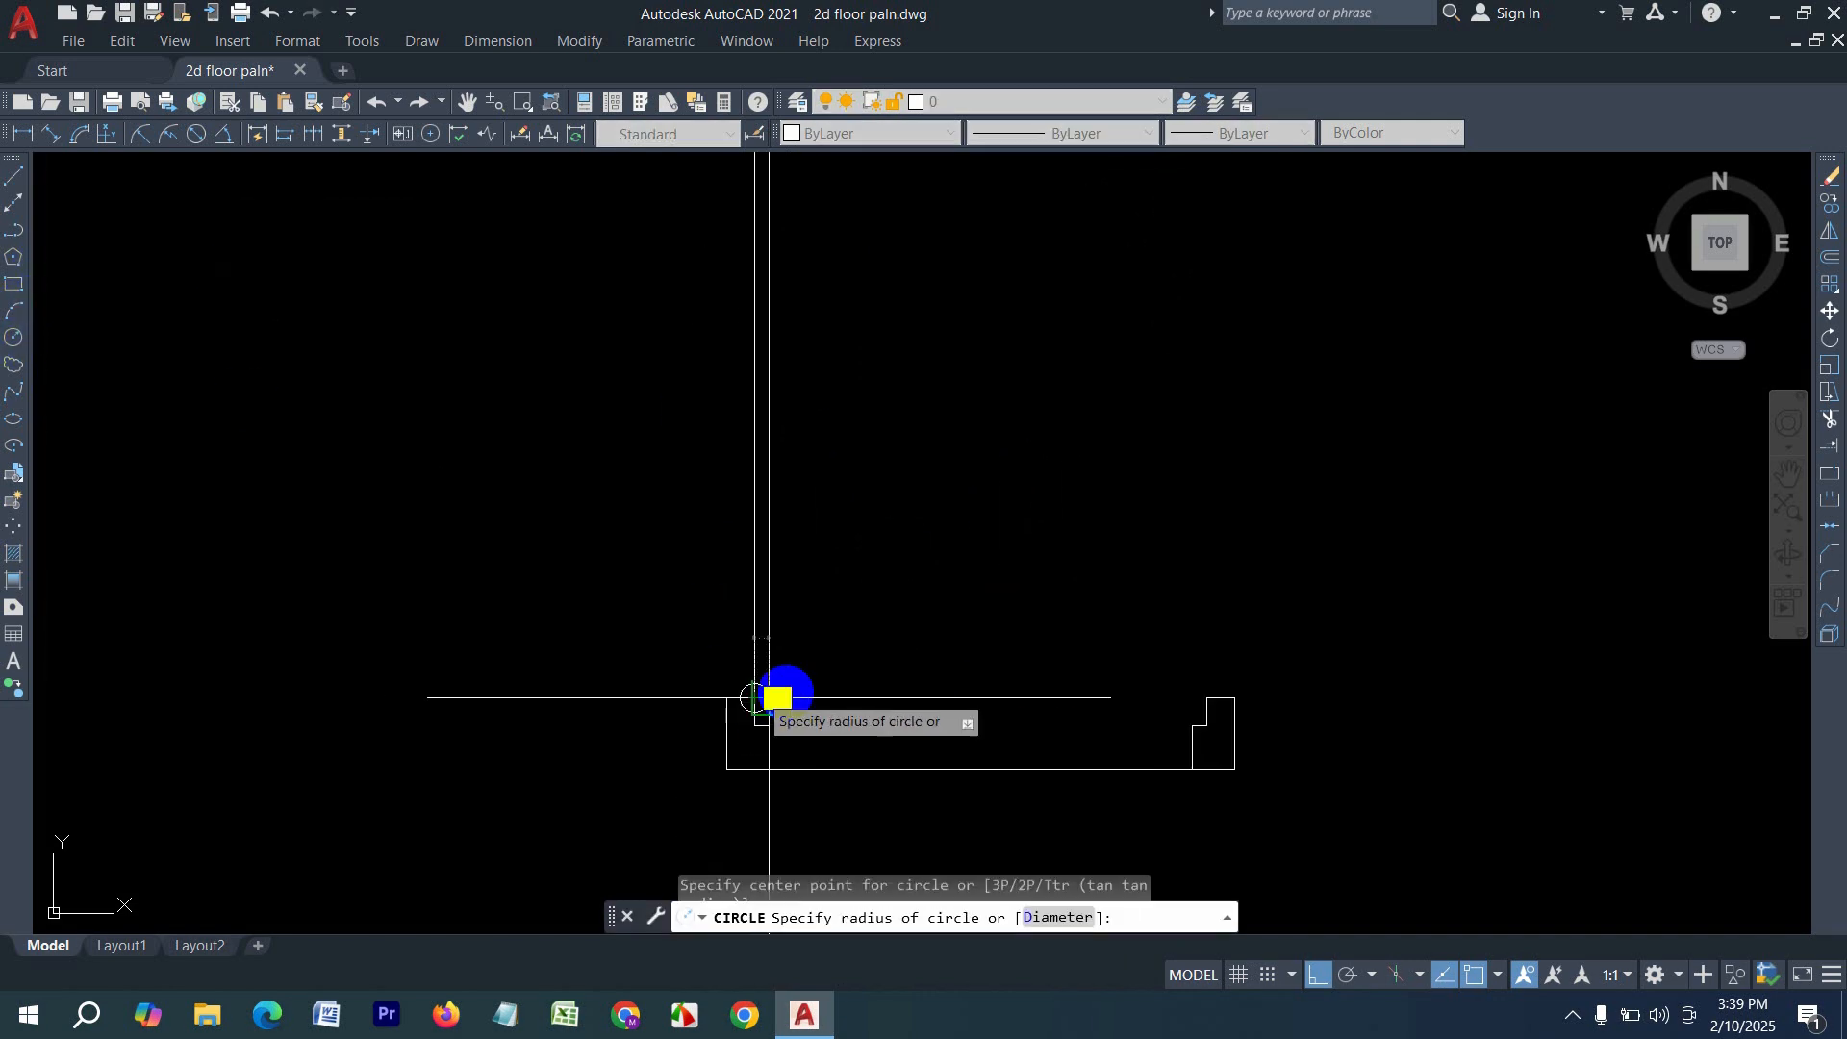
pyautogui.click(1204, 695)
# - Trim the circle to a quarter swing arc and cut the door leaf lines off above it
pyautogui.scroll(-2, 904, 524)
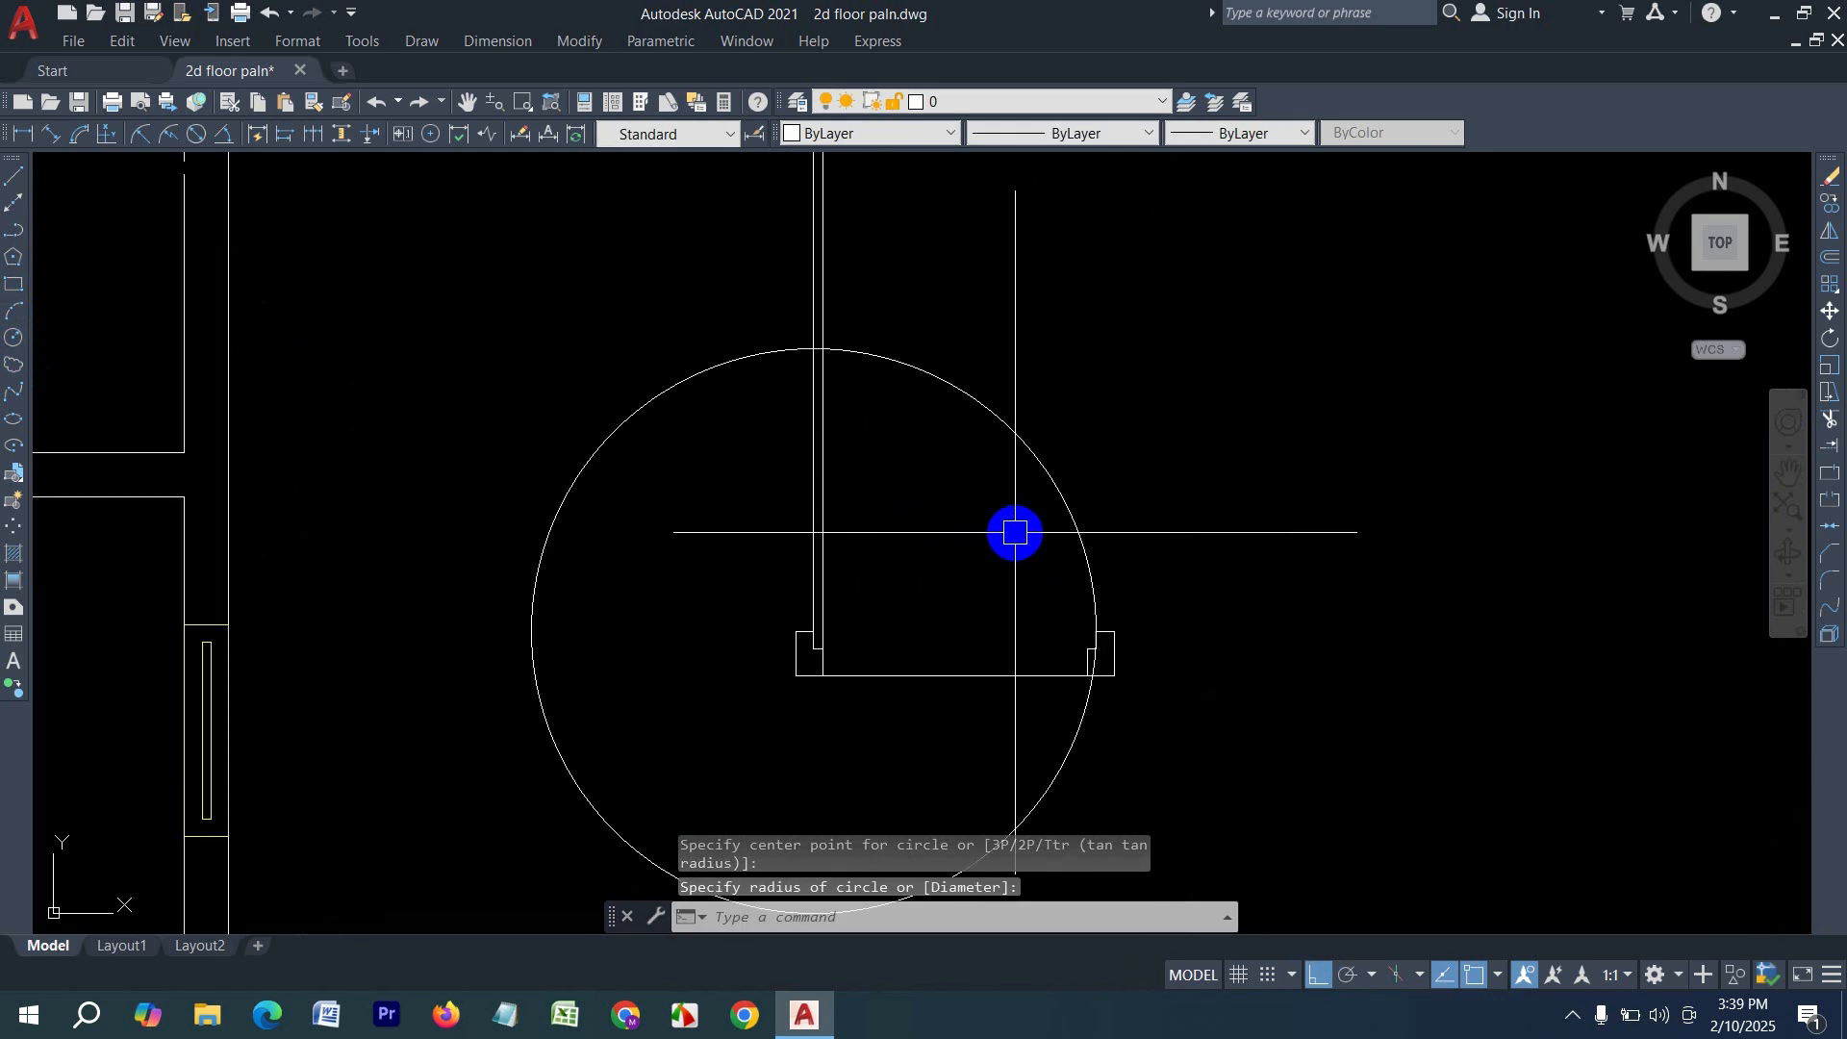
pyautogui.press('Return')
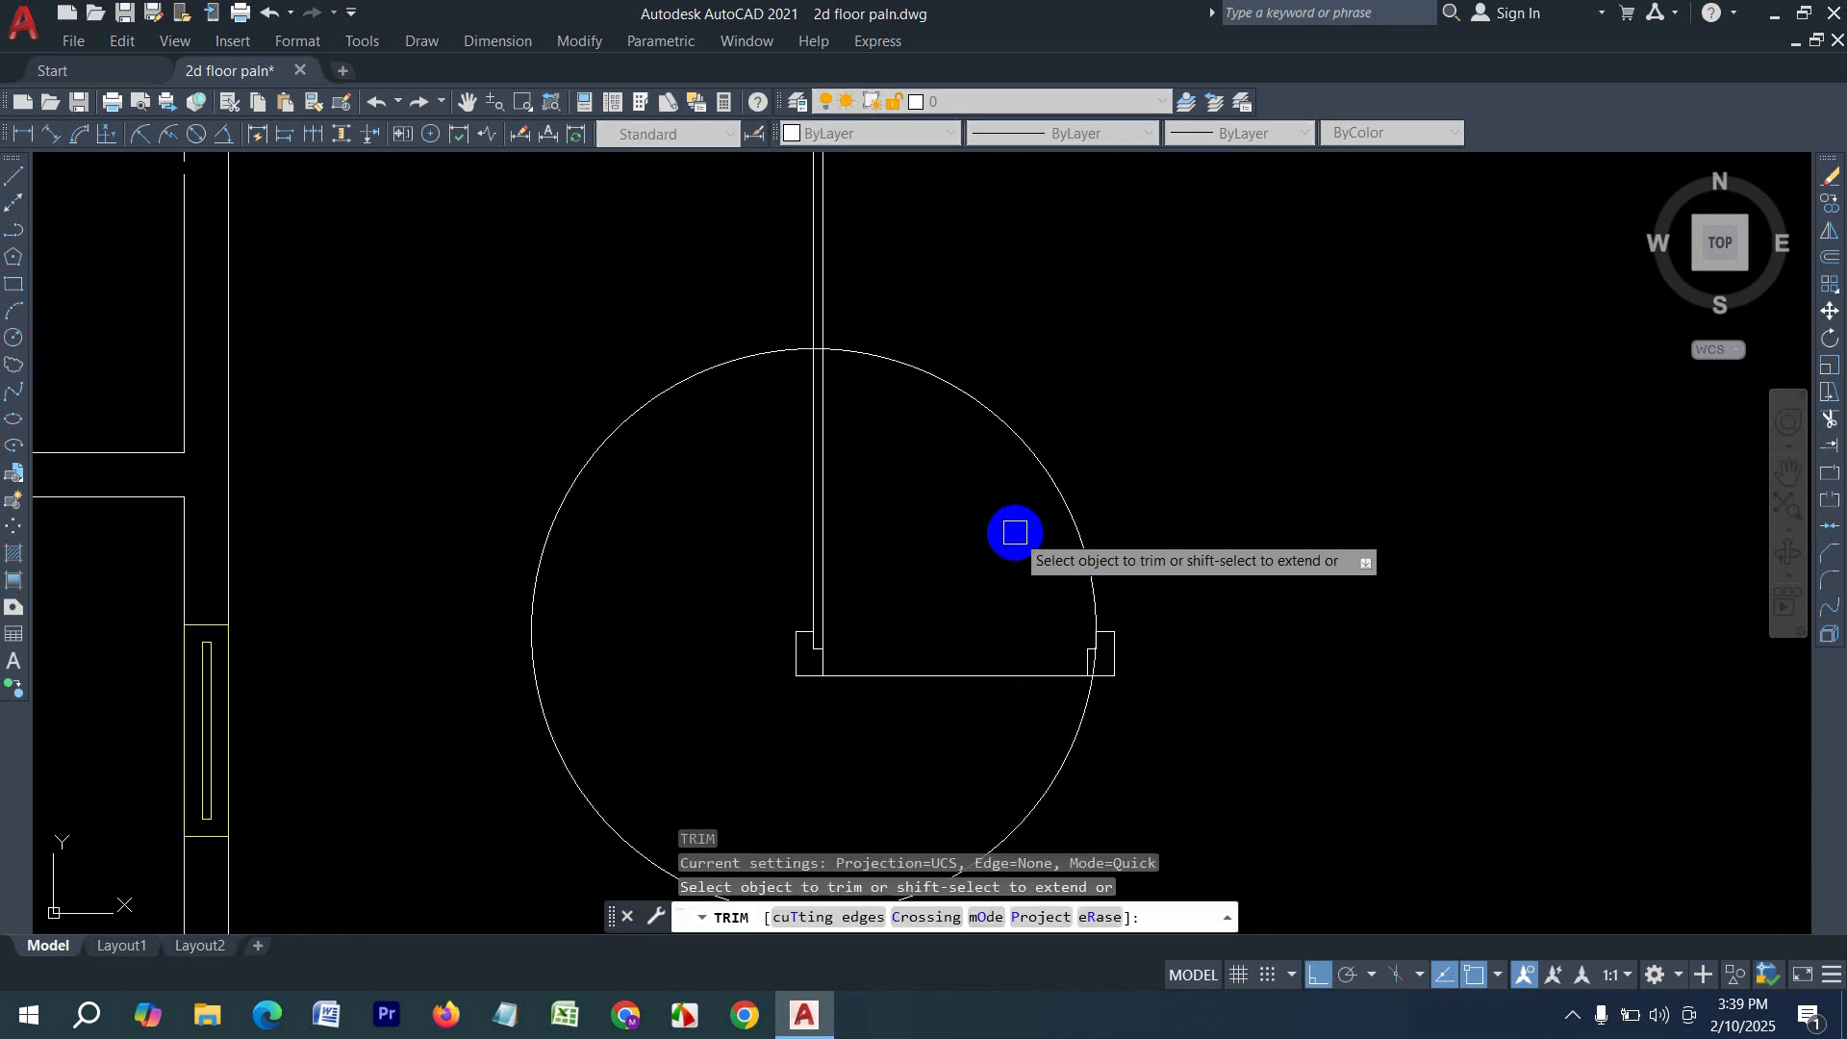
pyautogui.press('Return')
pyautogui.moveTo(939, 292); pyautogui.dragTo(578, 284)
pyautogui.moveTo(642, 526); pyautogui.dragTo(604, 423)
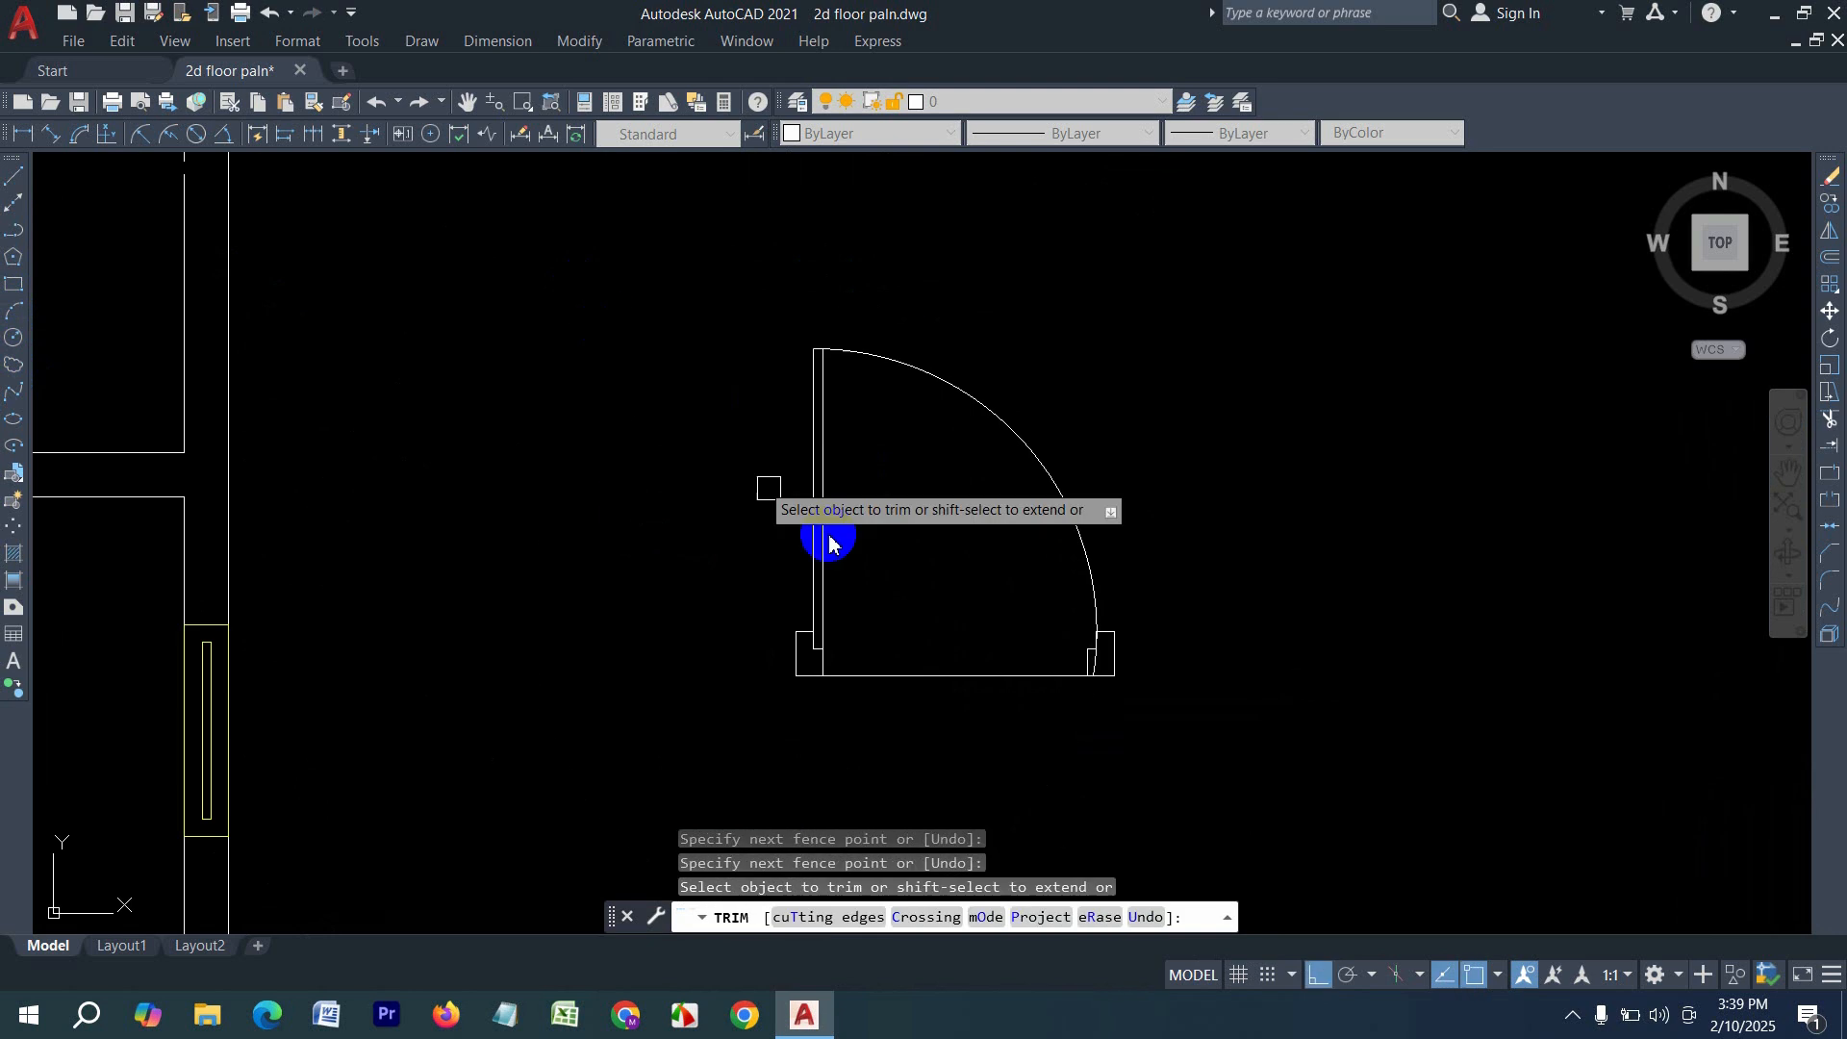
# - Trim the leftover arc end inside the right jamb's notch and the base line between the two jambs
pyautogui.scroll(5, 1104, 662)
pyautogui.moveTo(989, 649); pyautogui.dragTo(1082, 647)
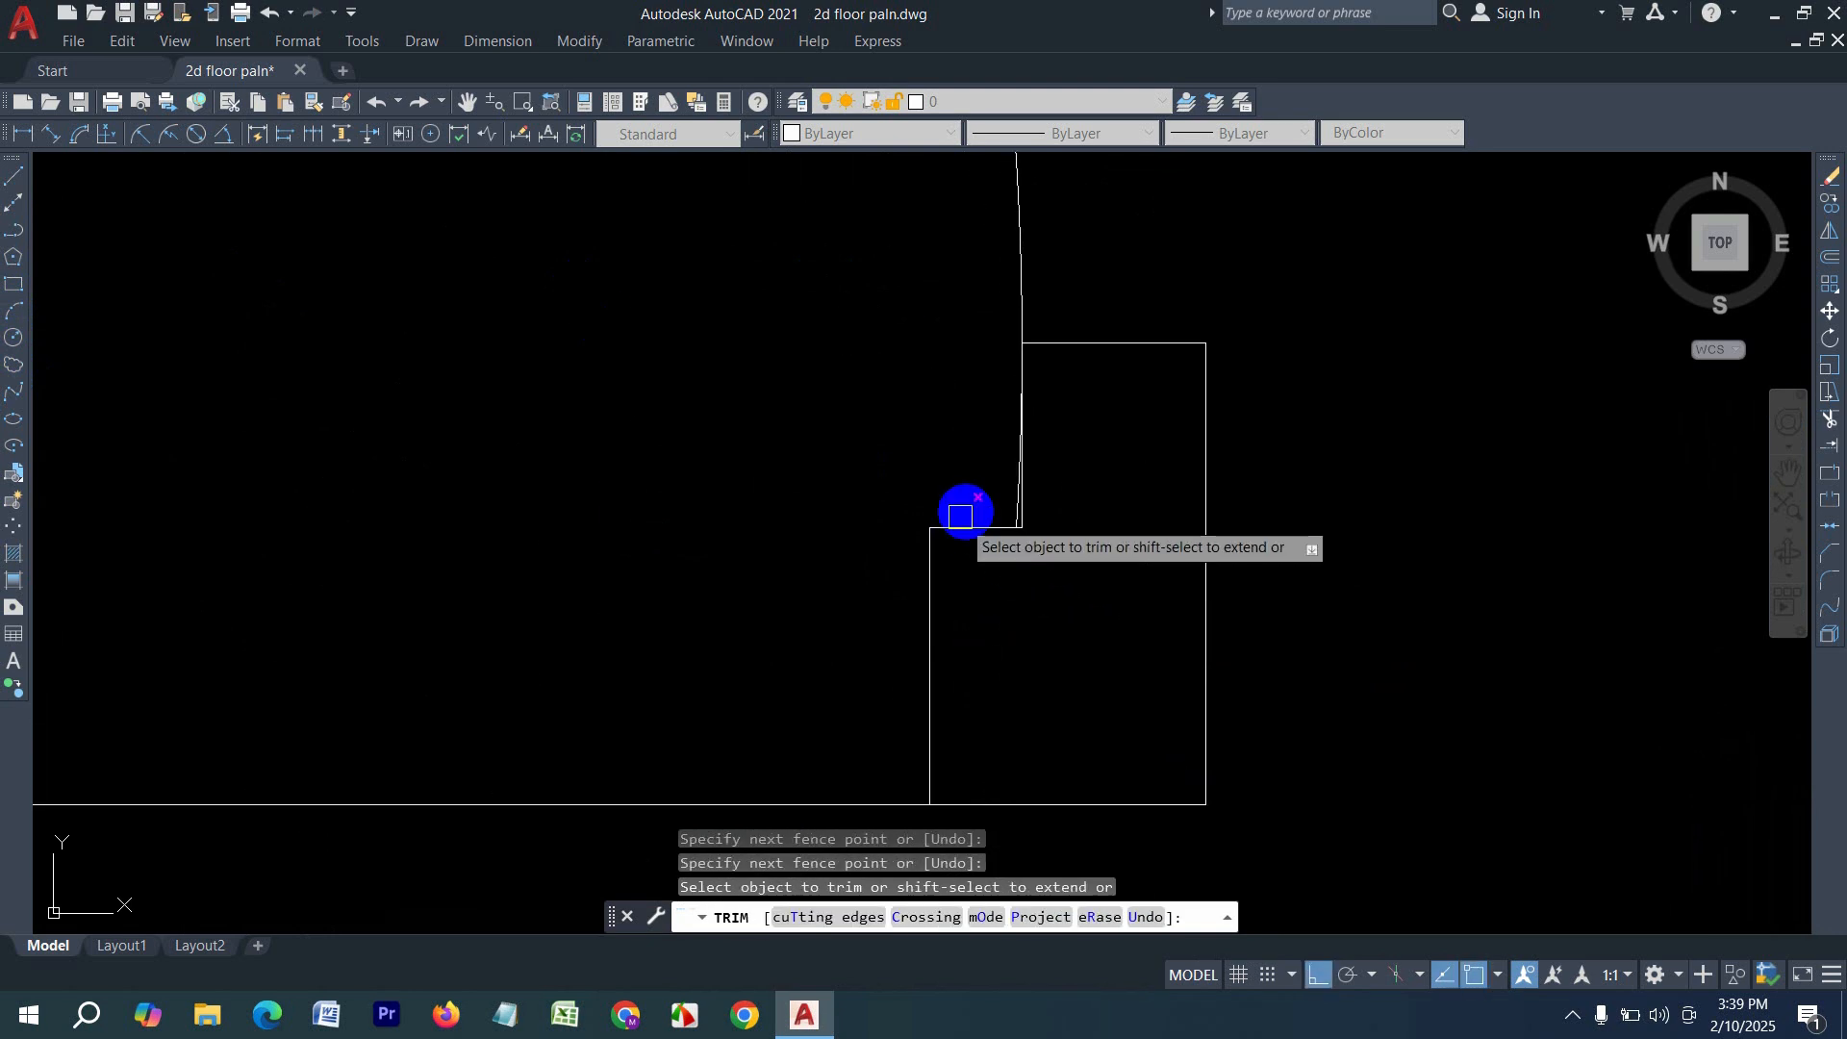
pyautogui.scroll(5, 1005, 505)
pyautogui.click(1002, 506)
pyautogui.scroll(-10, 1001, 539)
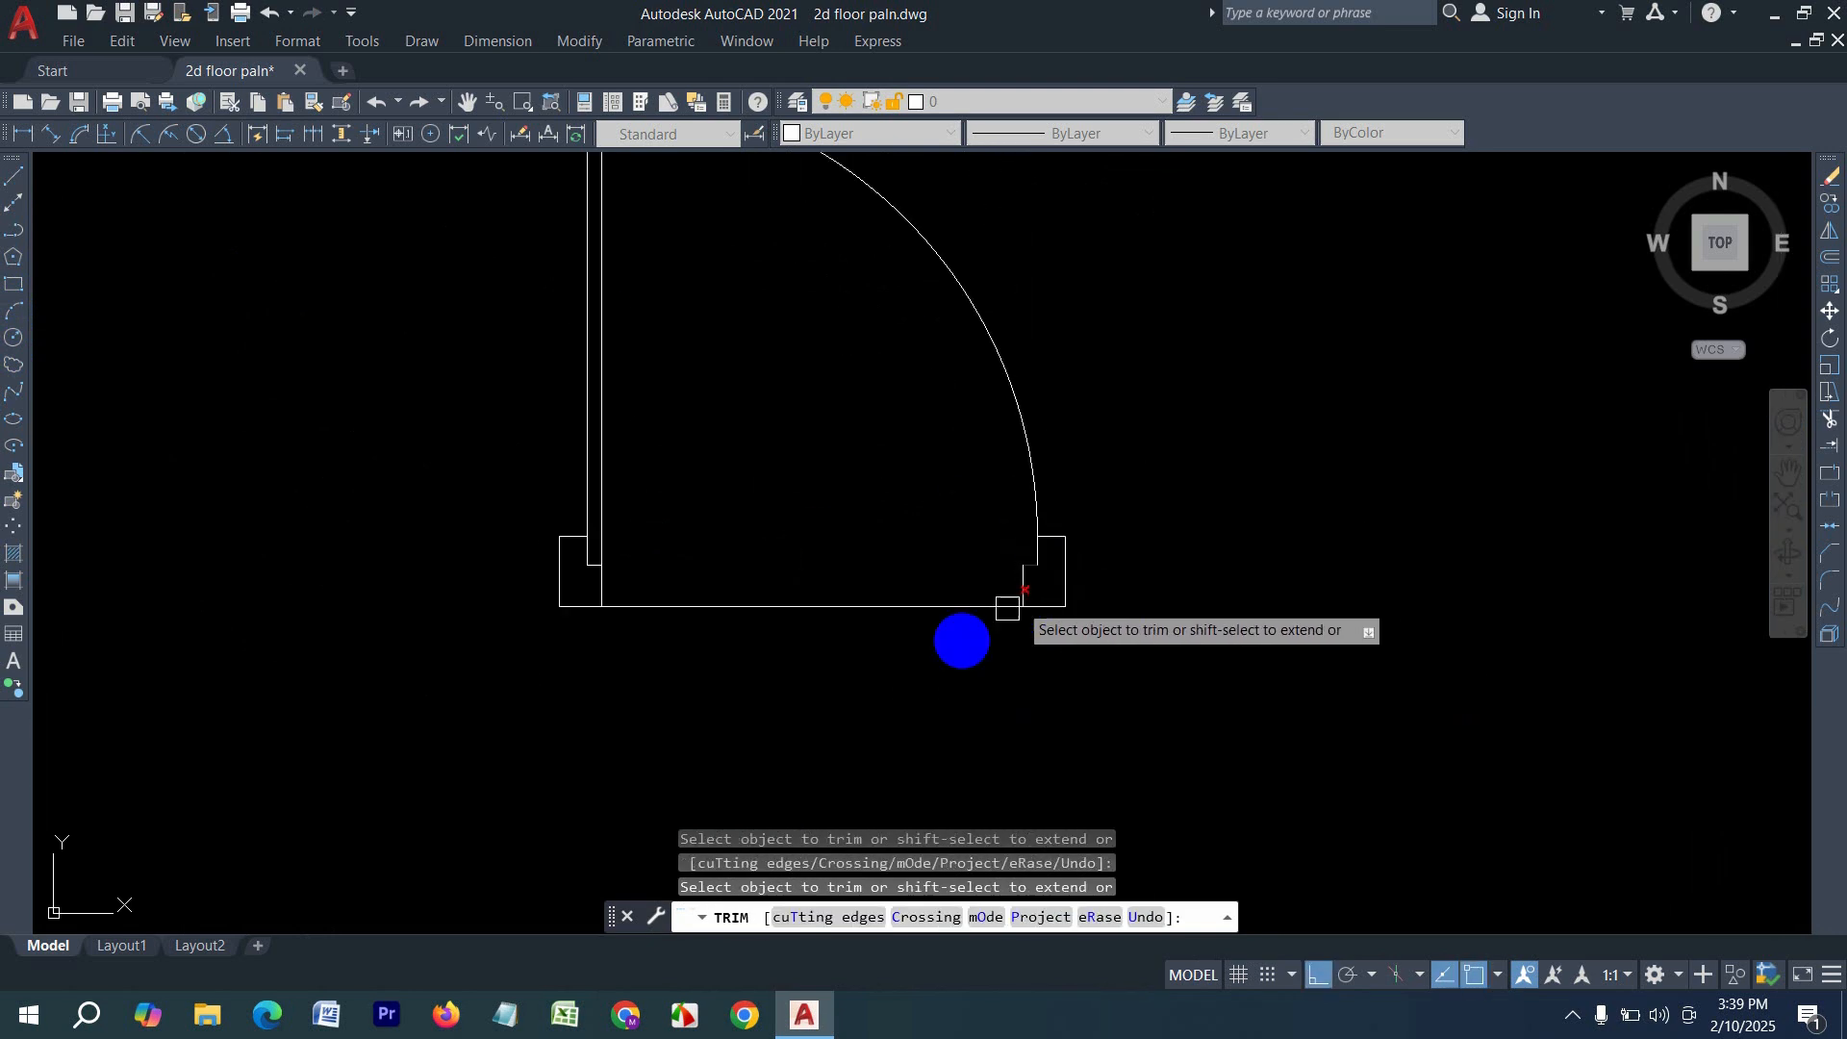
pyautogui.moveTo(845, 713)
pyautogui.mouseDown()
pyautogui.moveTo(812, 581)
pyautogui.moveTo(817, 484)
pyautogui.mouseUp()
pyautogui.scroll(-2, 893, 665)
pyautogui.scroll(-4, 902, 677)
pyautogui.scroll(2, 911, 680)
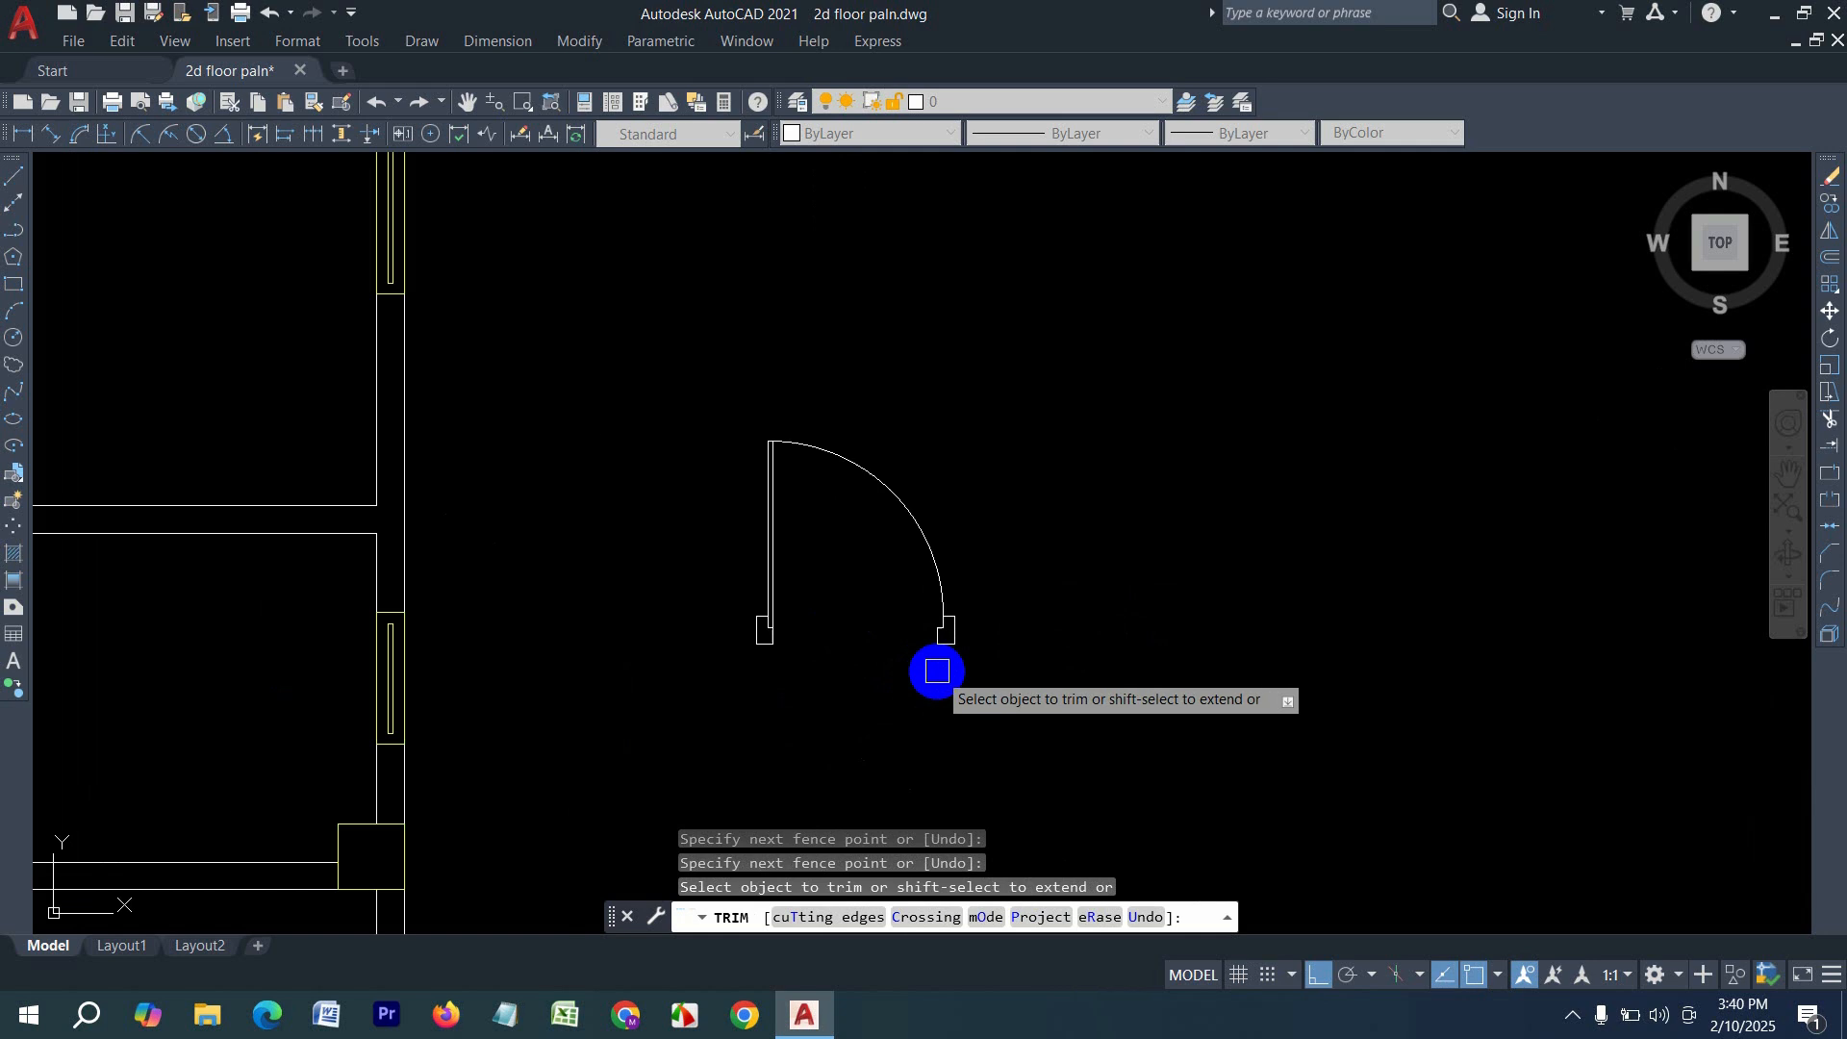
pyautogui.press('Escape')
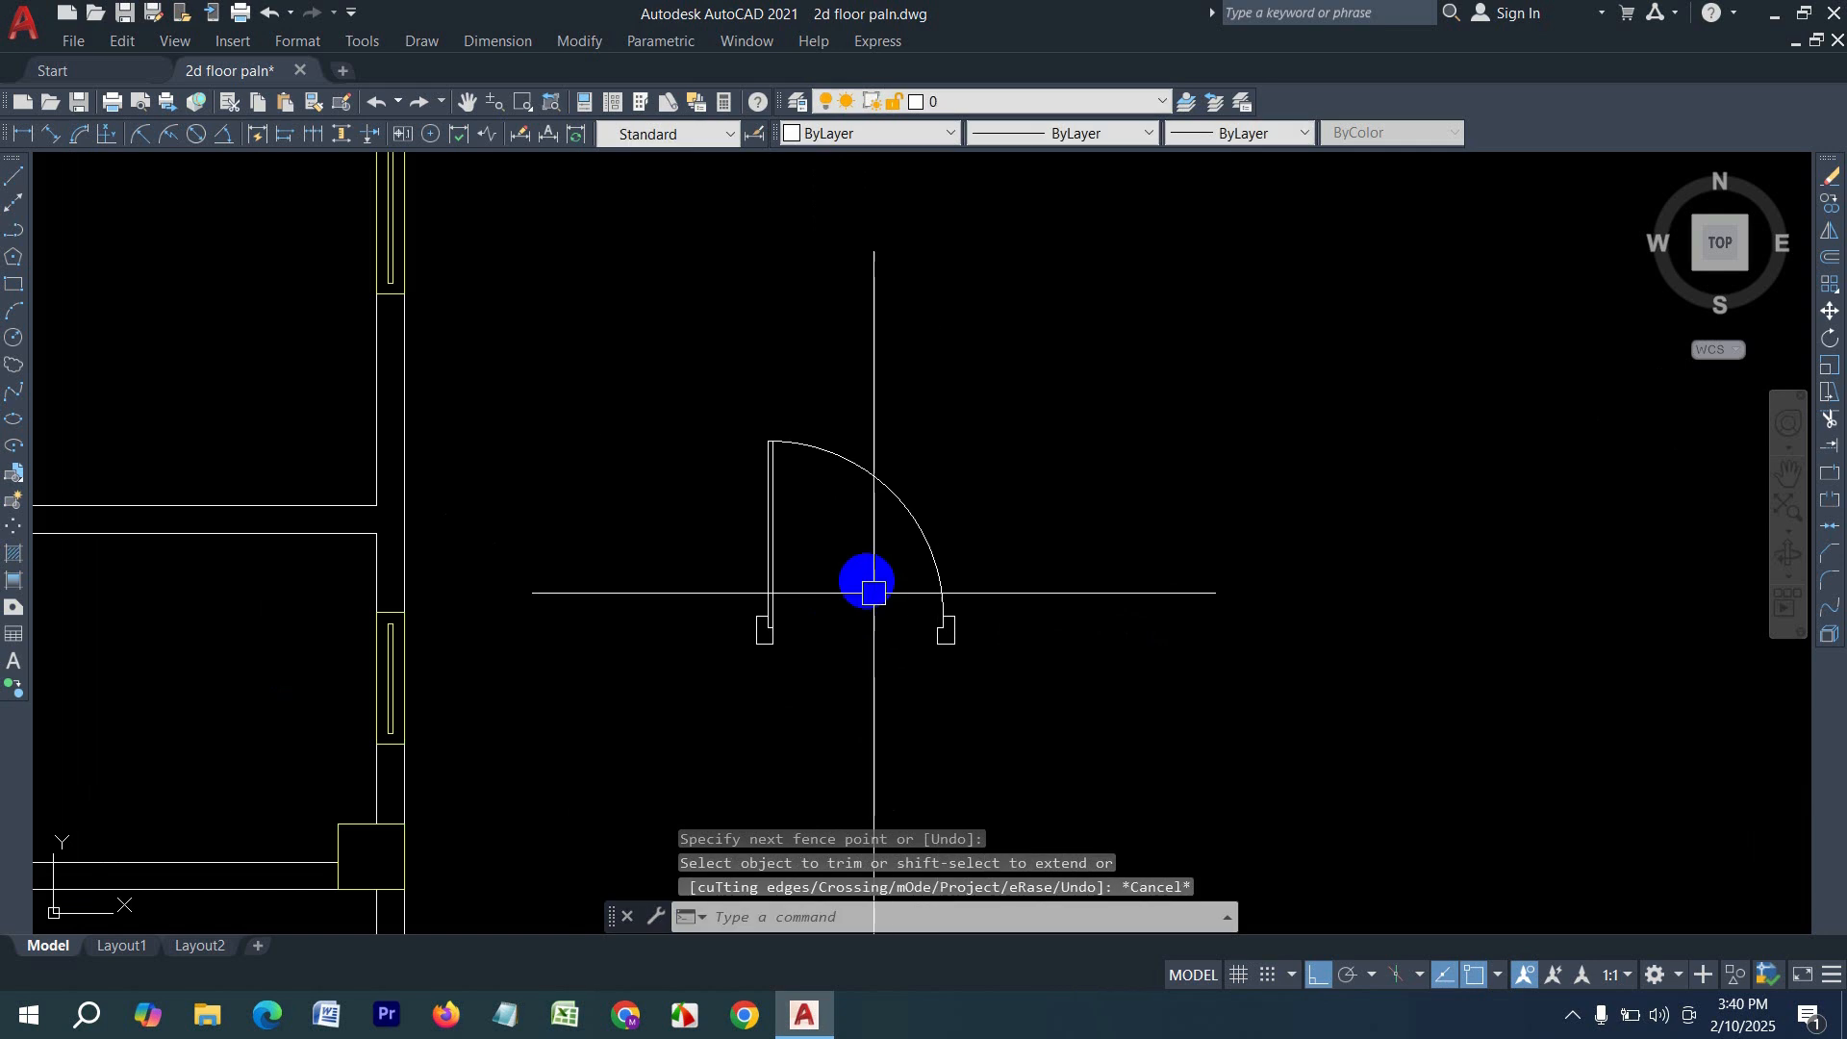
pyautogui.click(870, 478)
pyautogui.click(772, 523)
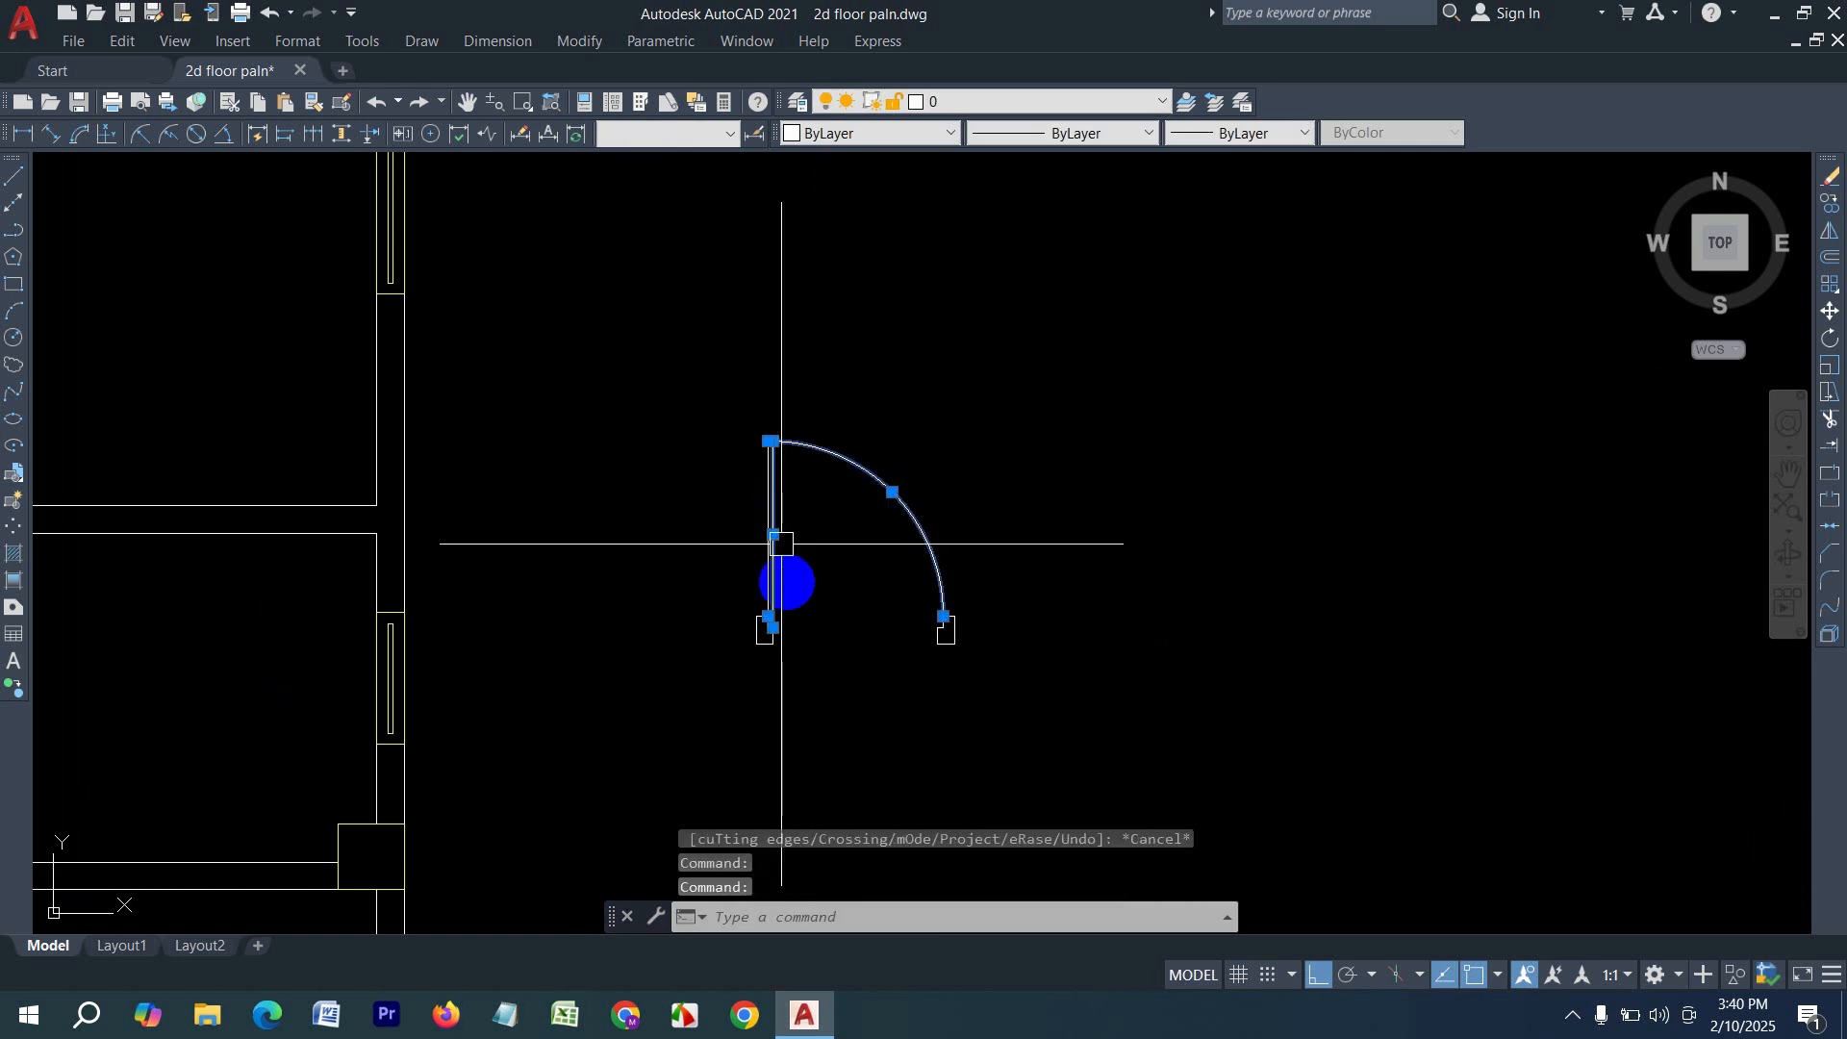
pyautogui.press('Escape')
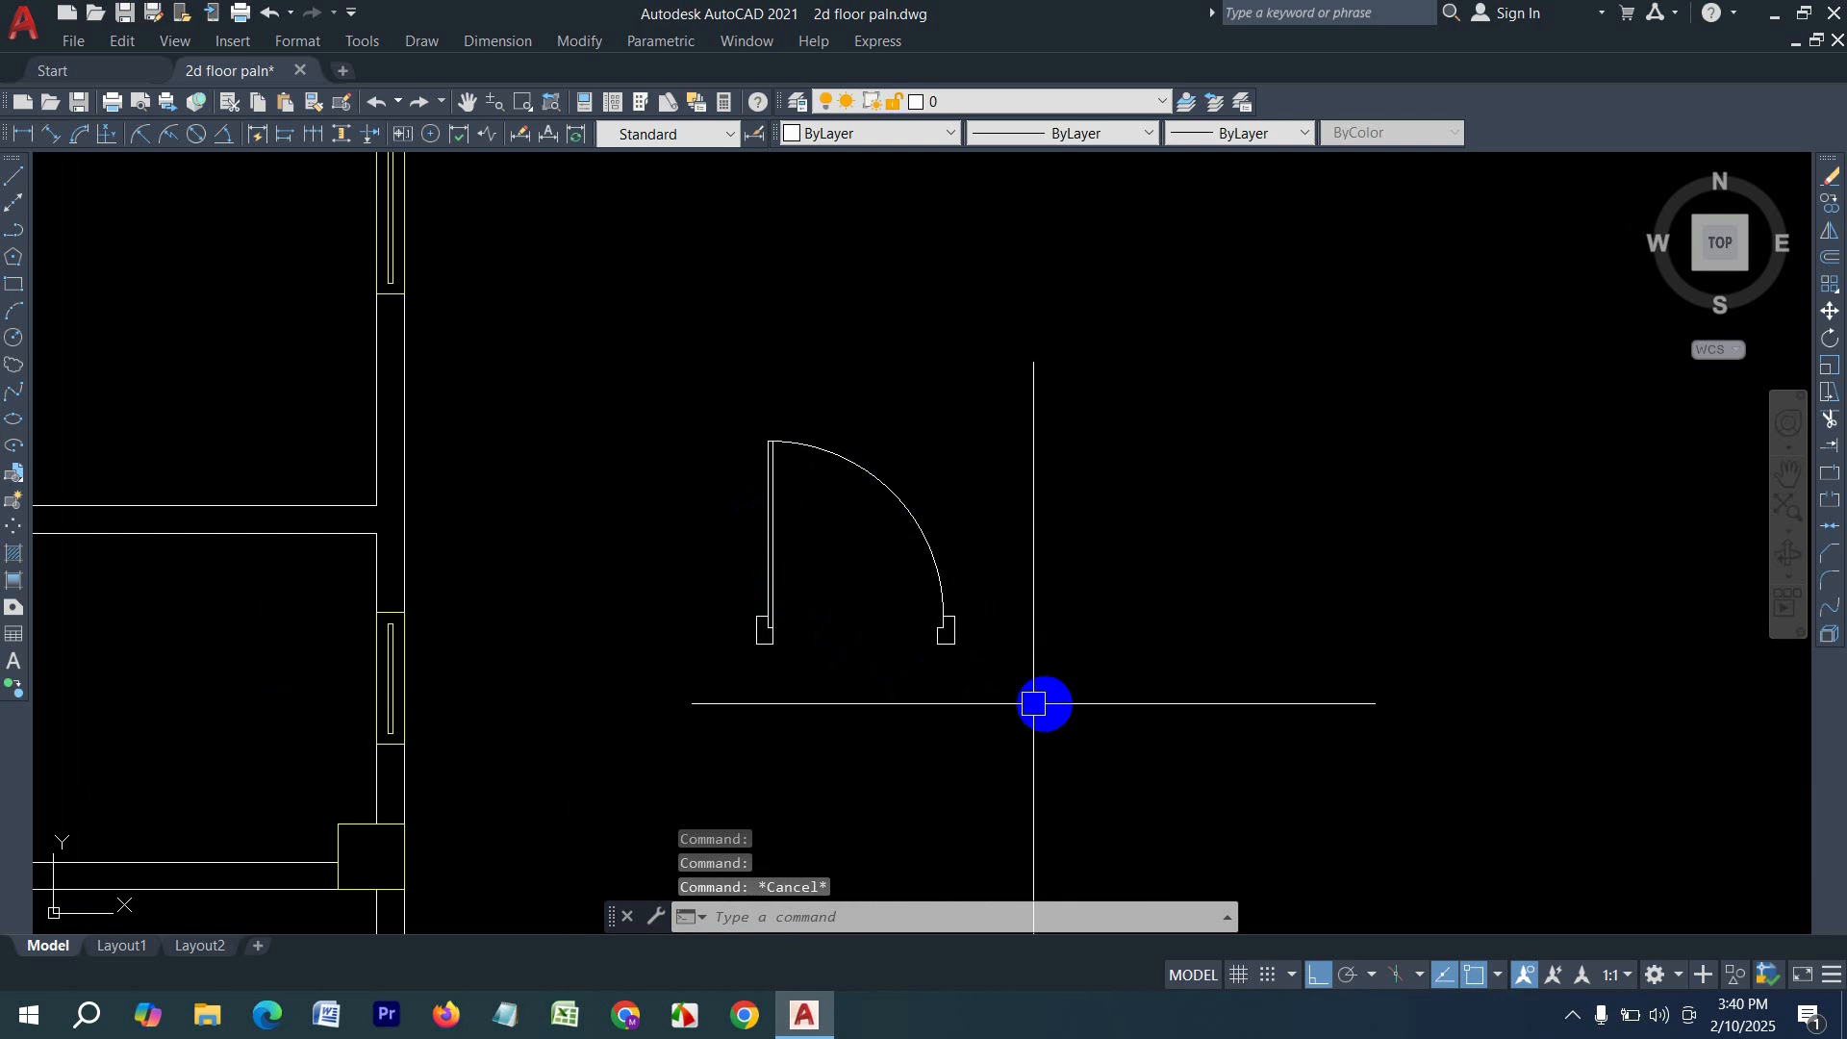
# - Combine all the door symbol's parts, including both jambs, the leaf and the swing arc, into a block named door
pyautogui.click(1045, 703)
pyautogui.click(618, 365)
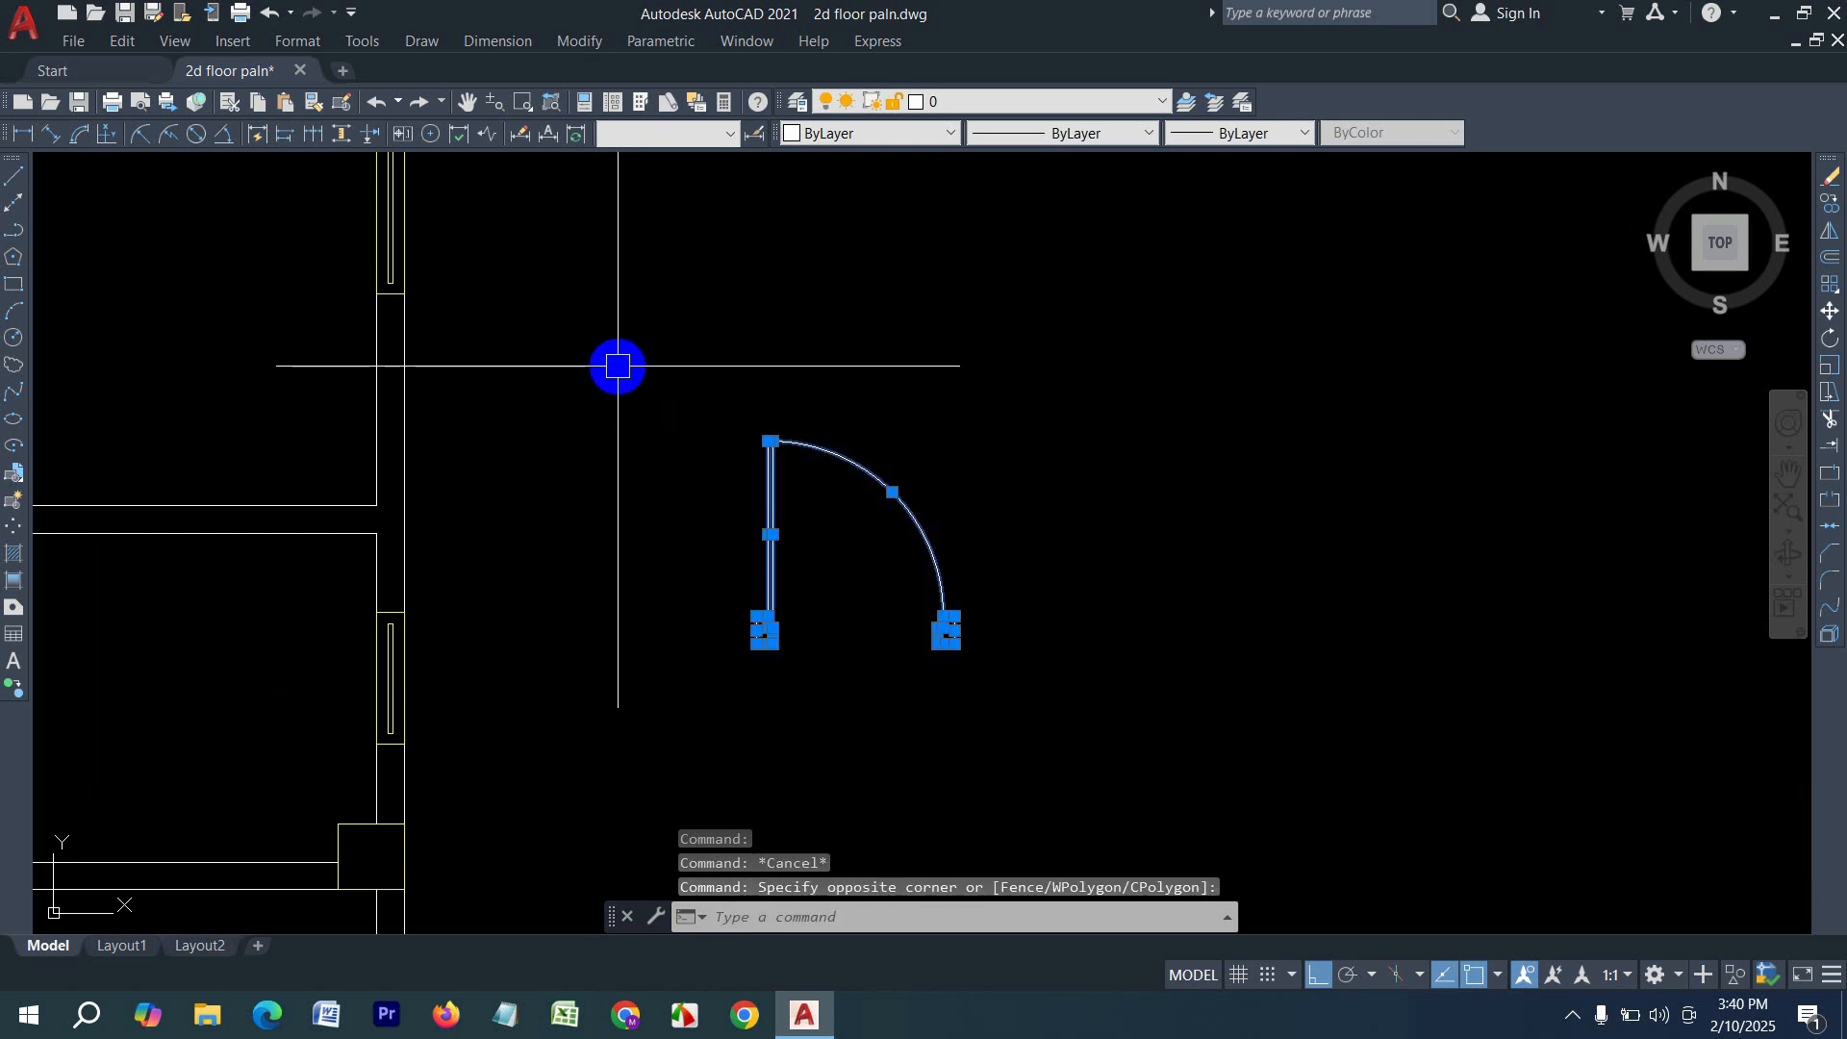
pyautogui.press('Return')
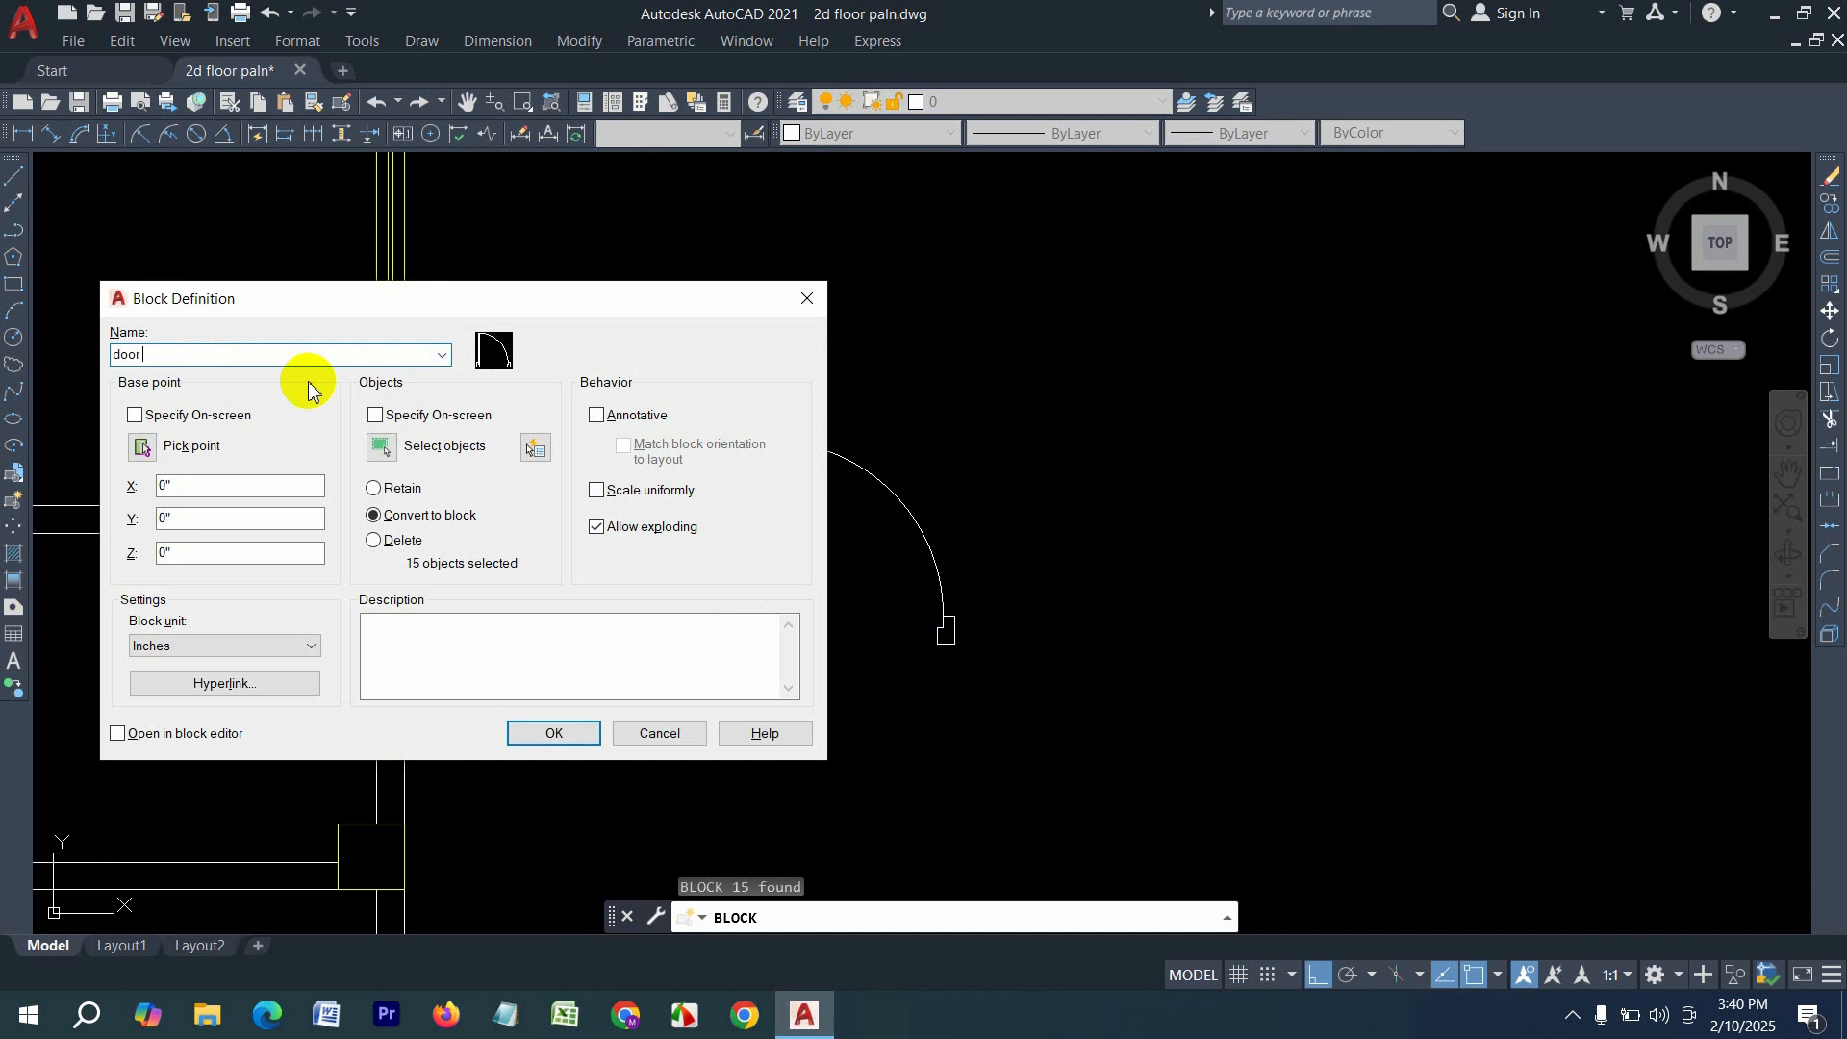
pyautogui.click(560, 742)
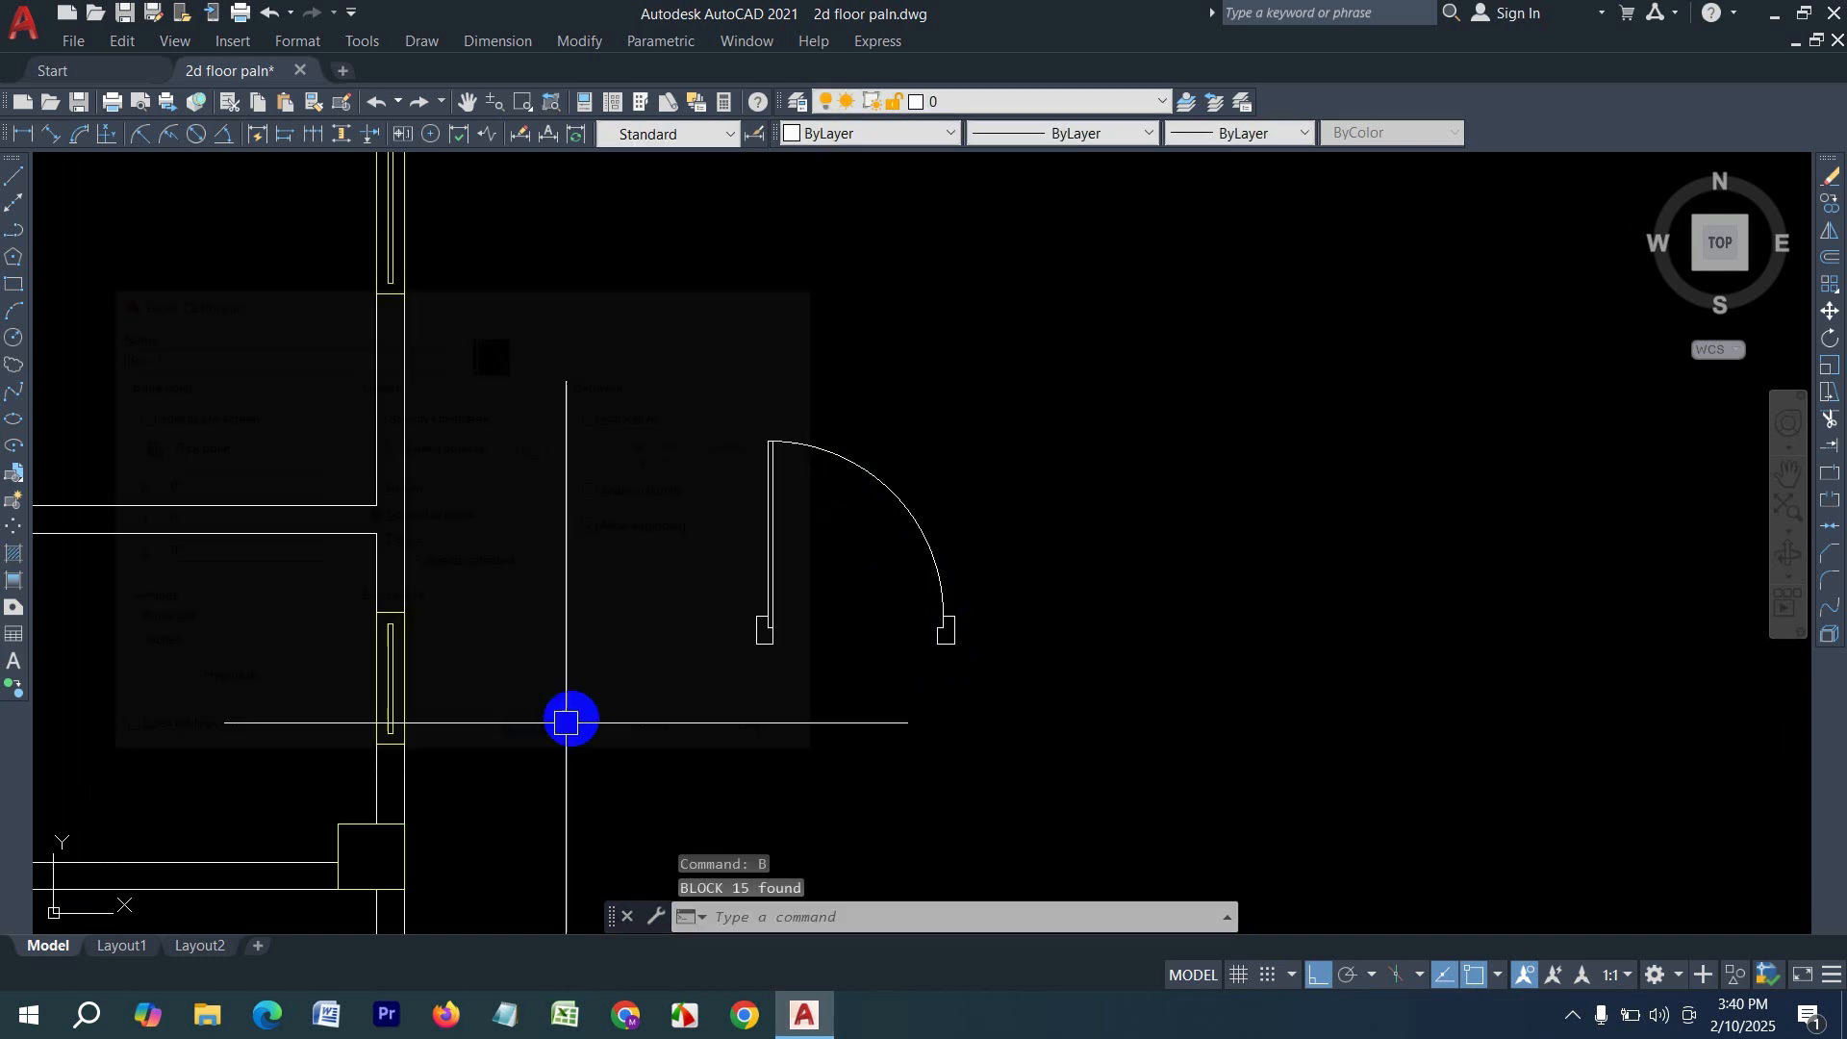
# - Try erasing the door block as a single object and undo the deletion
pyautogui.moveTo(833, 545); pyautogui.dragTo(907, 552, button='middle')
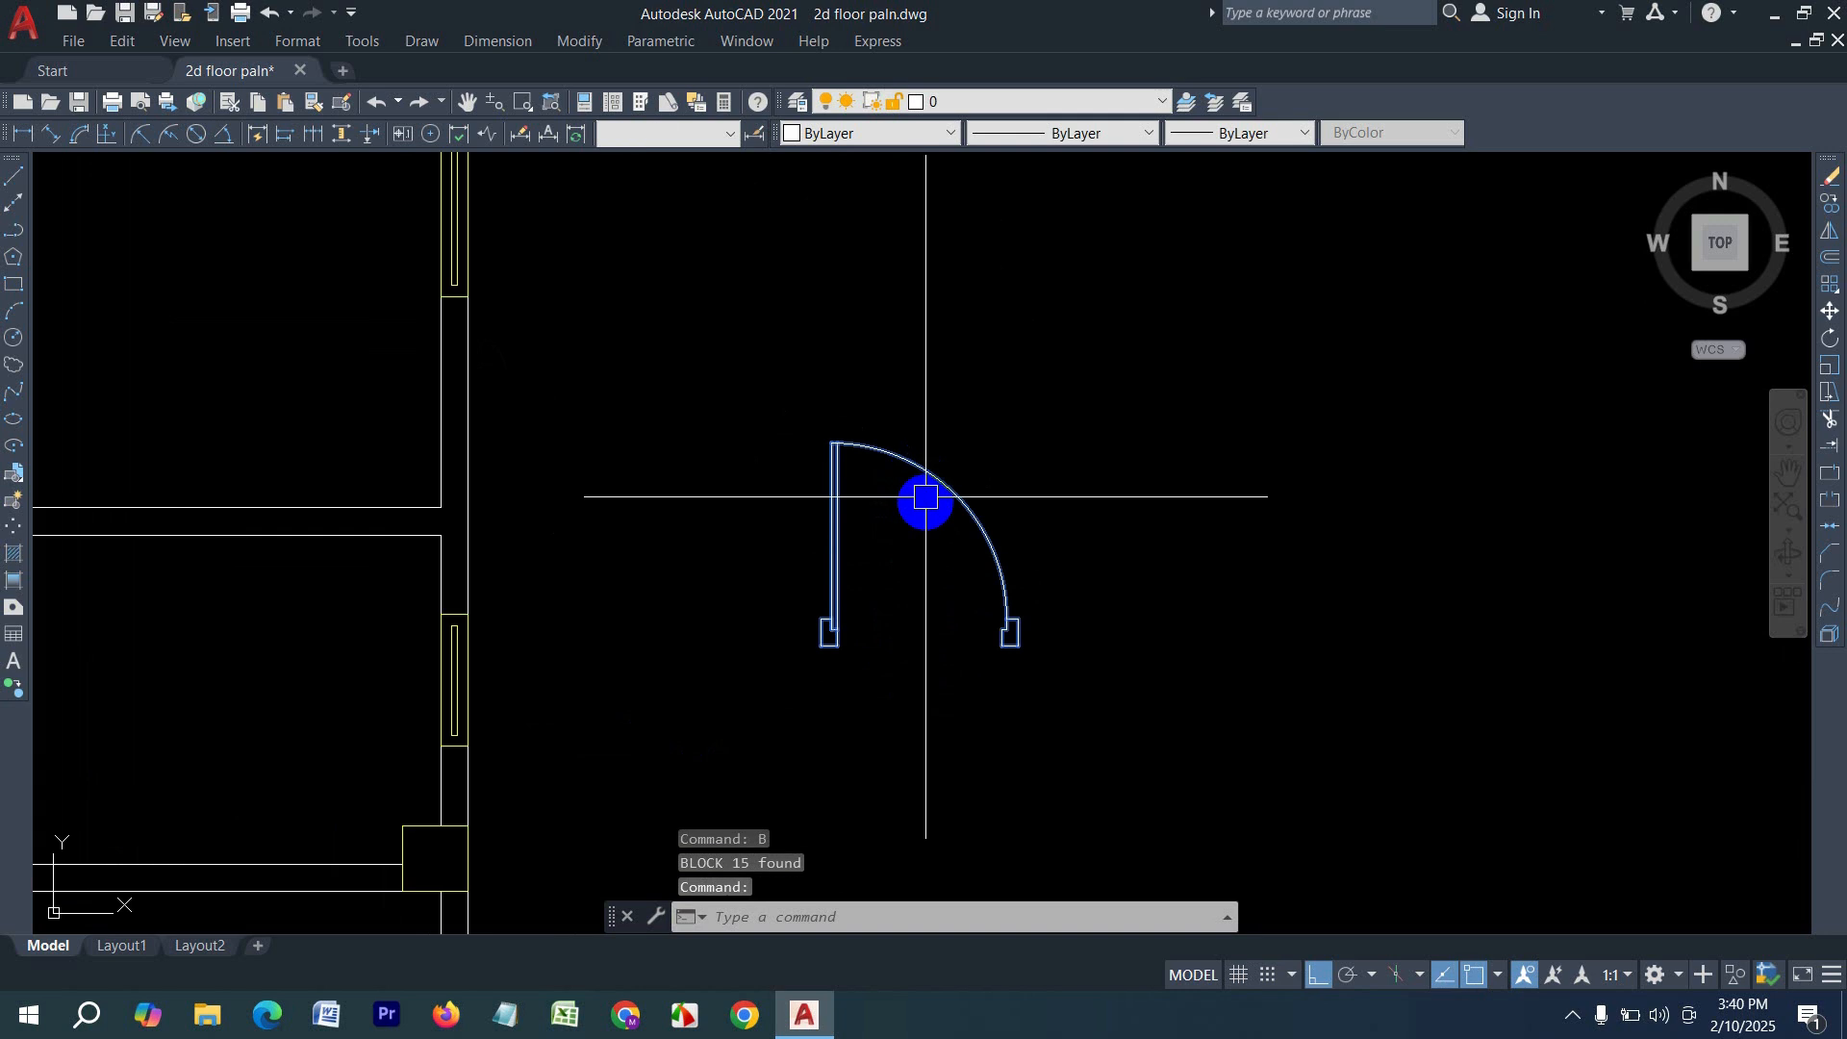
pyautogui.scroll(-4, 1010, 505)
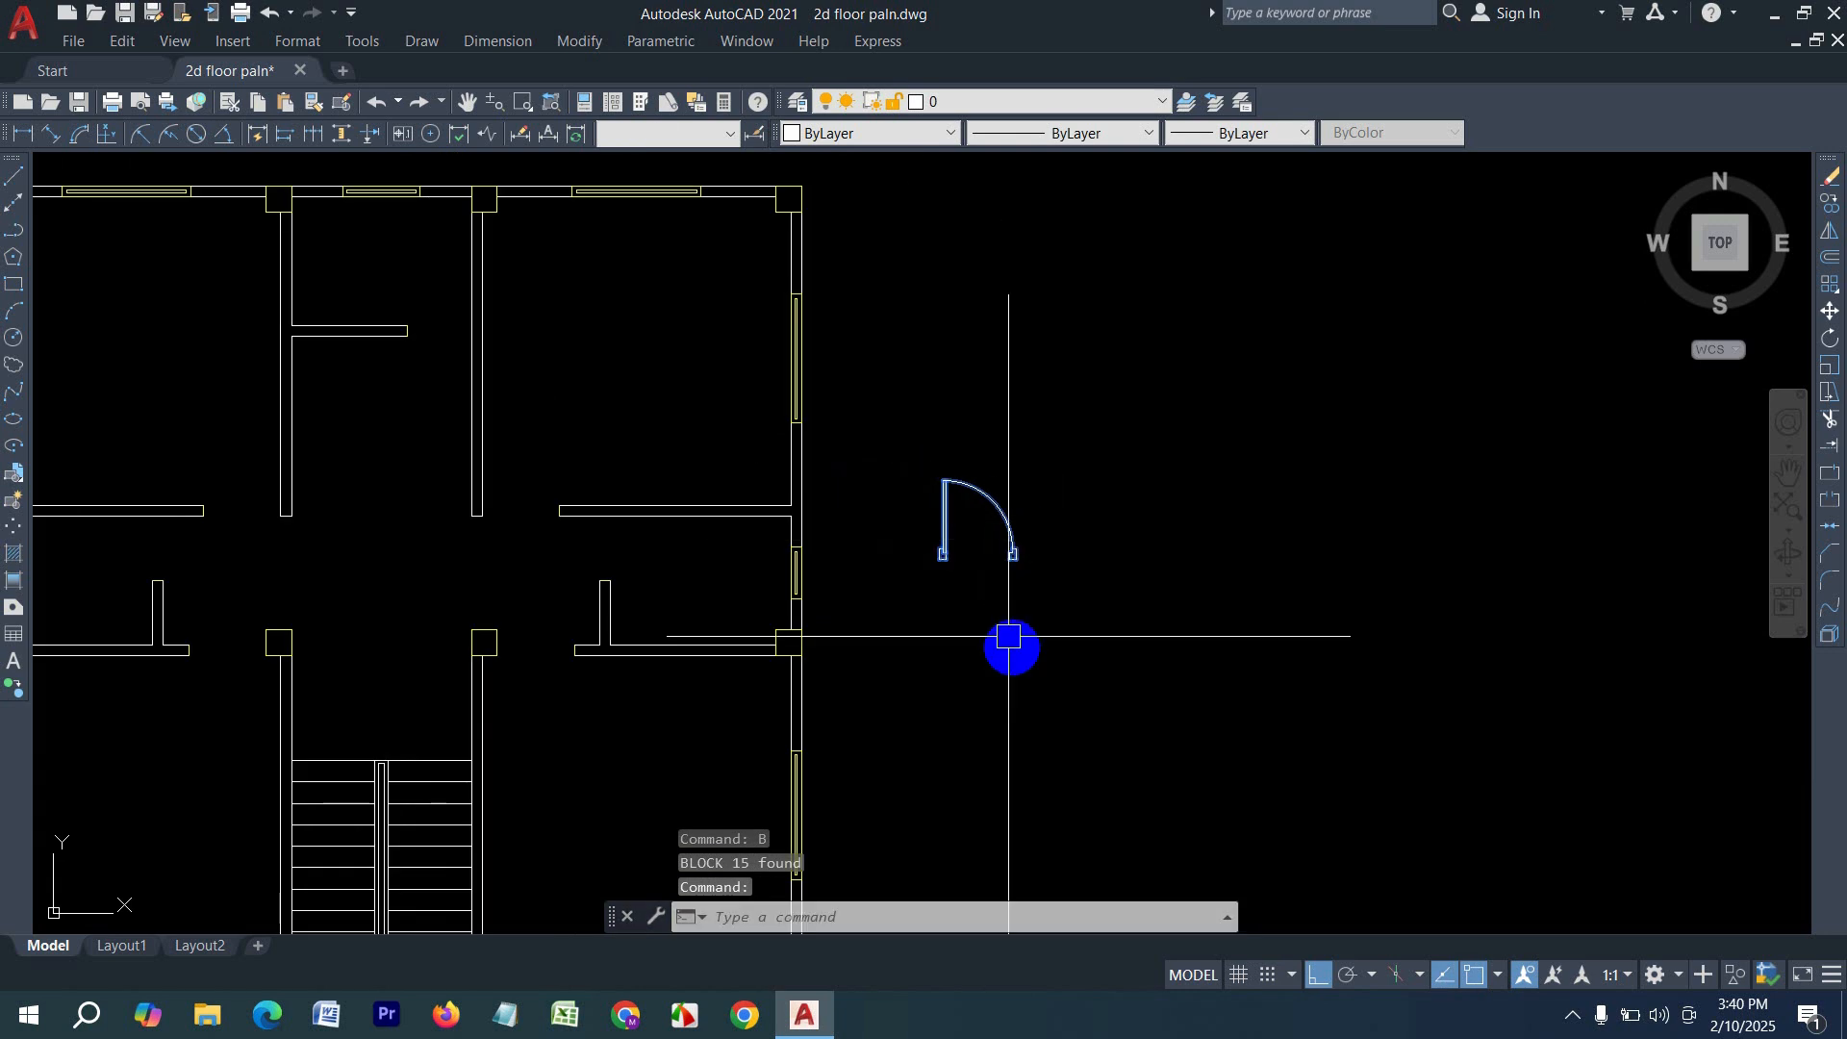
pyautogui.click(1030, 696)
pyautogui.press('Escape')
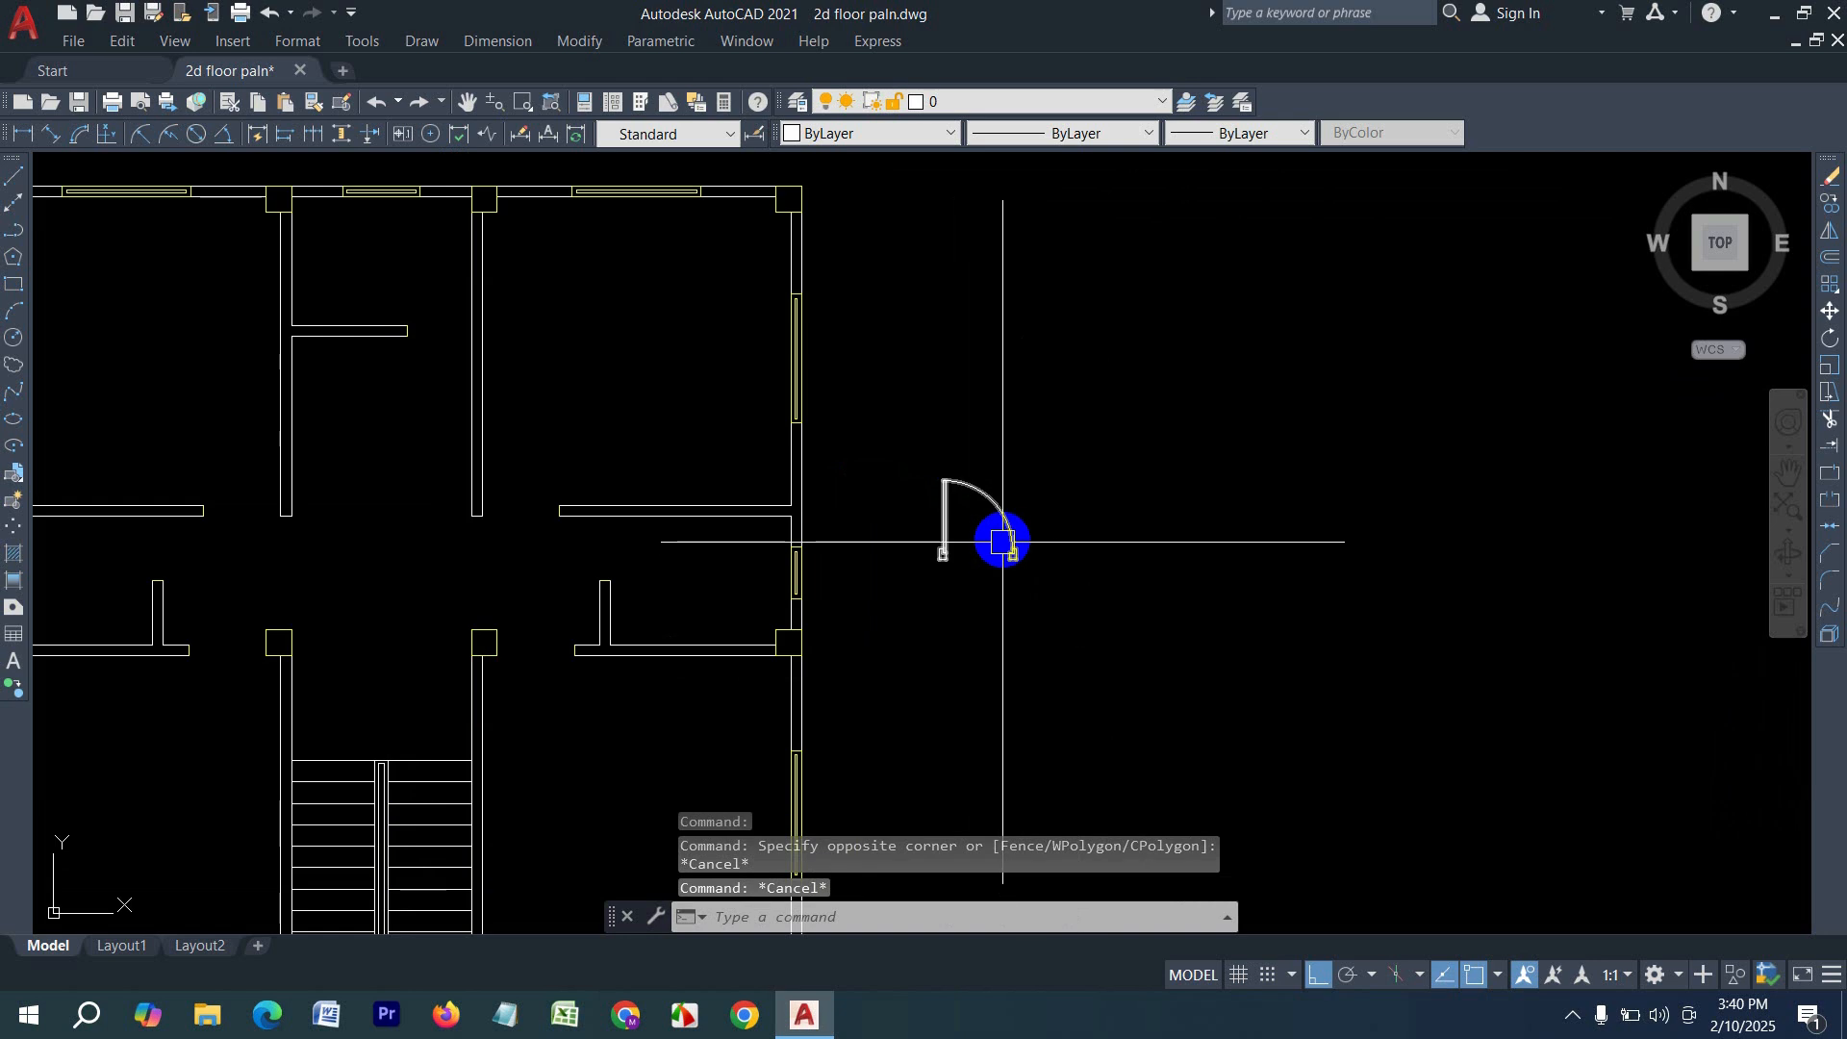
pyautogui.press('Escape')
pyautogui.press('Delete')
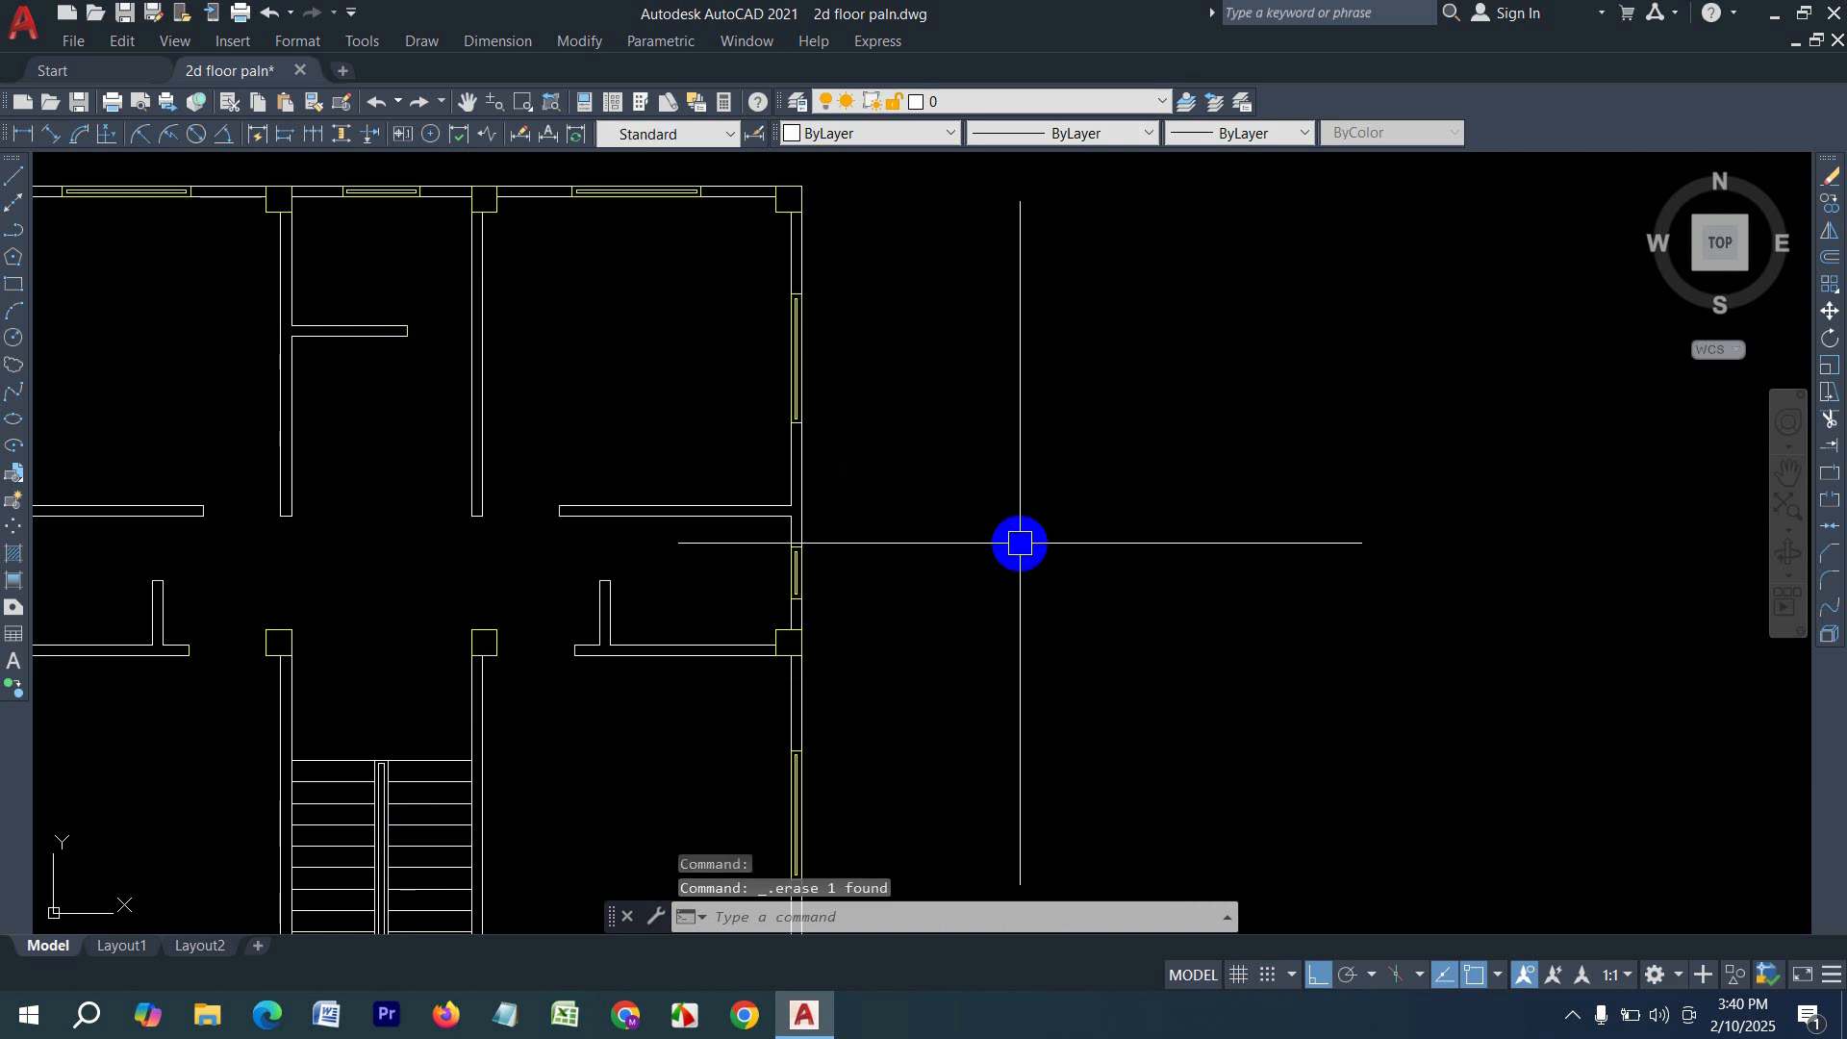
pyautogui.hotkey('ctrl', 'z')
# - Copy the door block by its left jamb's lower outer corner onto the wall corner at the upper-right room's doorway
pyautogui.moveTo(940, 565); pyautogui.dragTo(1084, 618, button='middle')
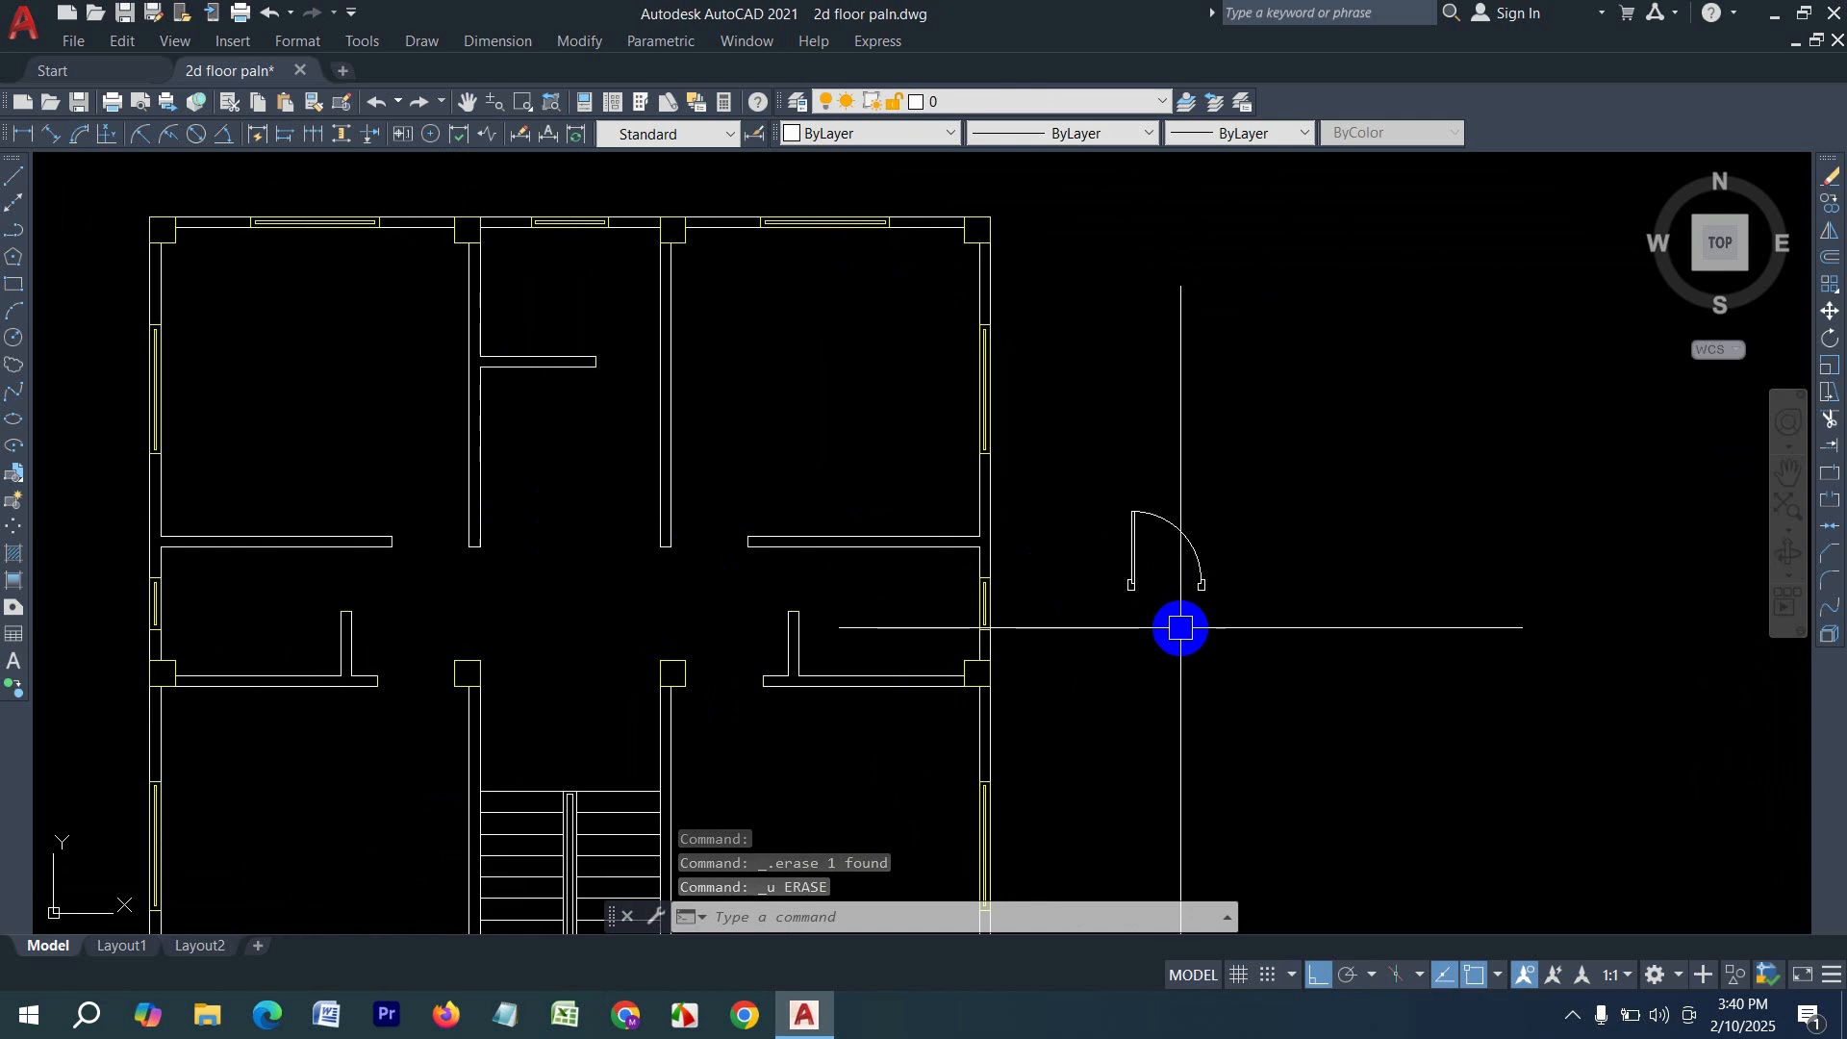
pyautogui.scroll(3, 1221, 615)
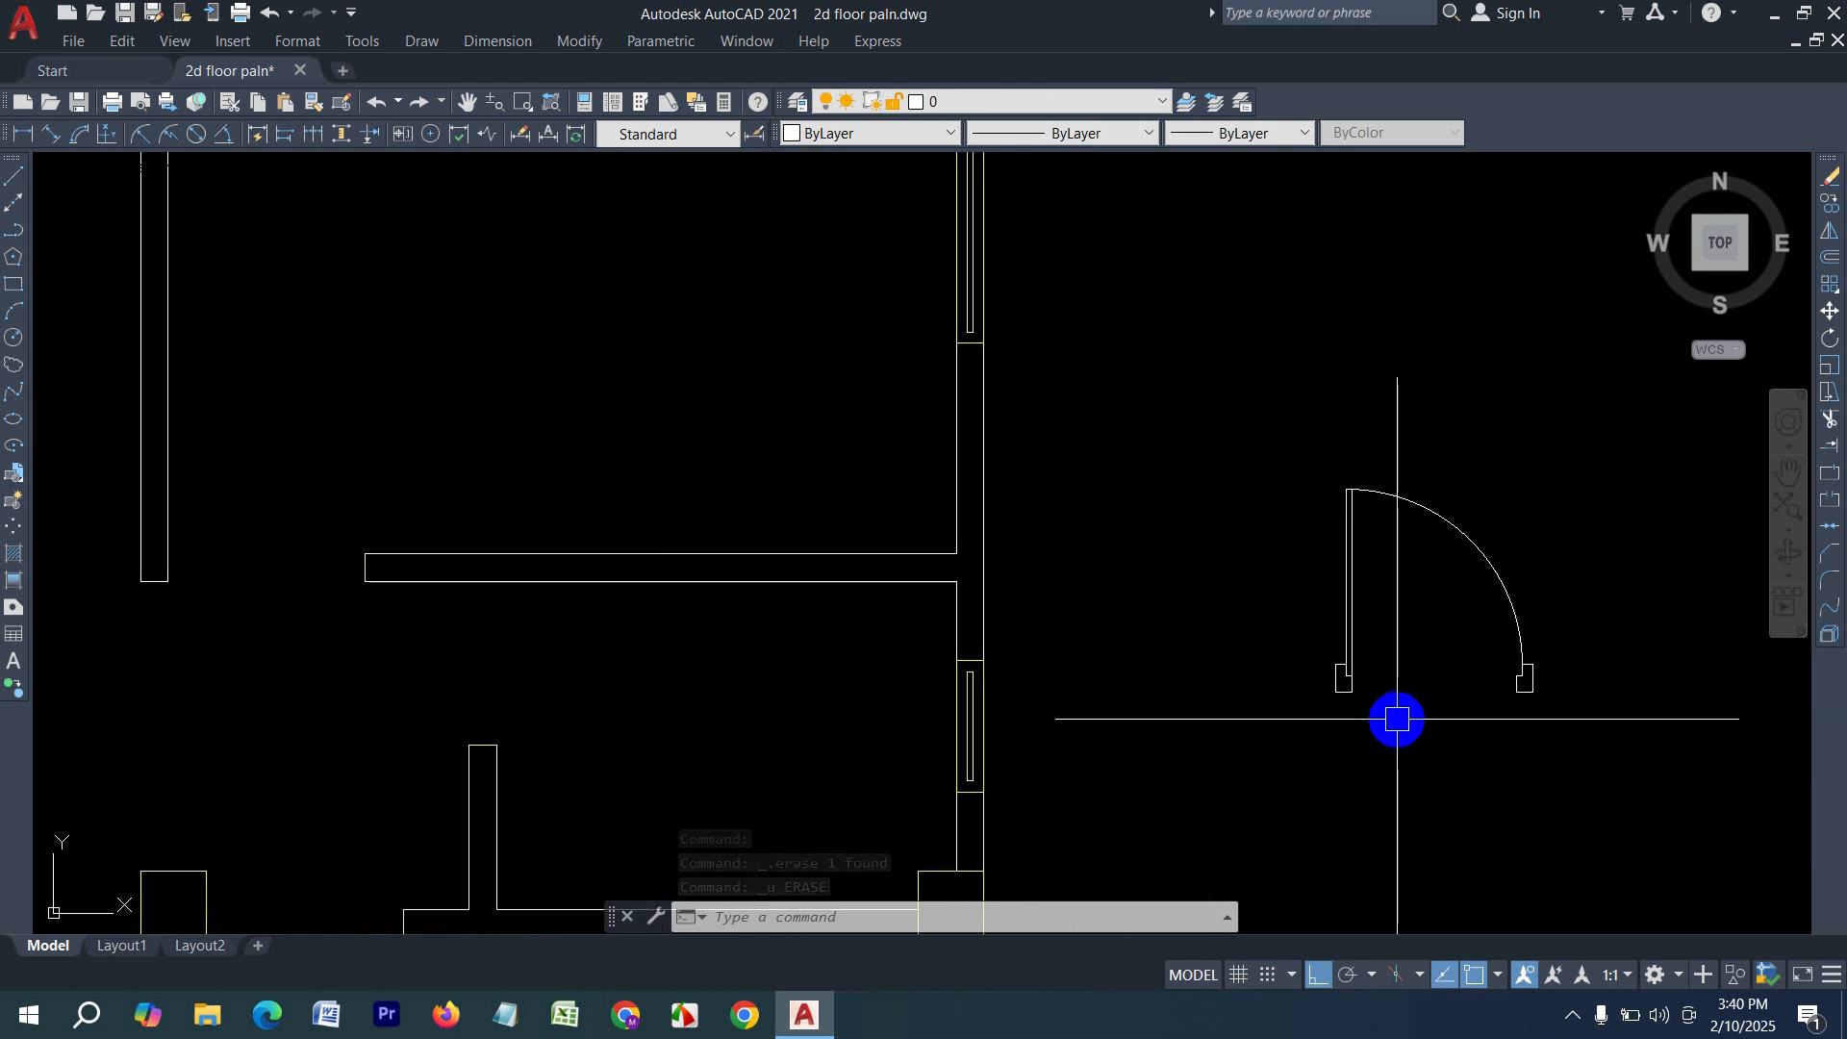
pyautogui.click(1430, 726)
pyautogui.click(1163, 610)
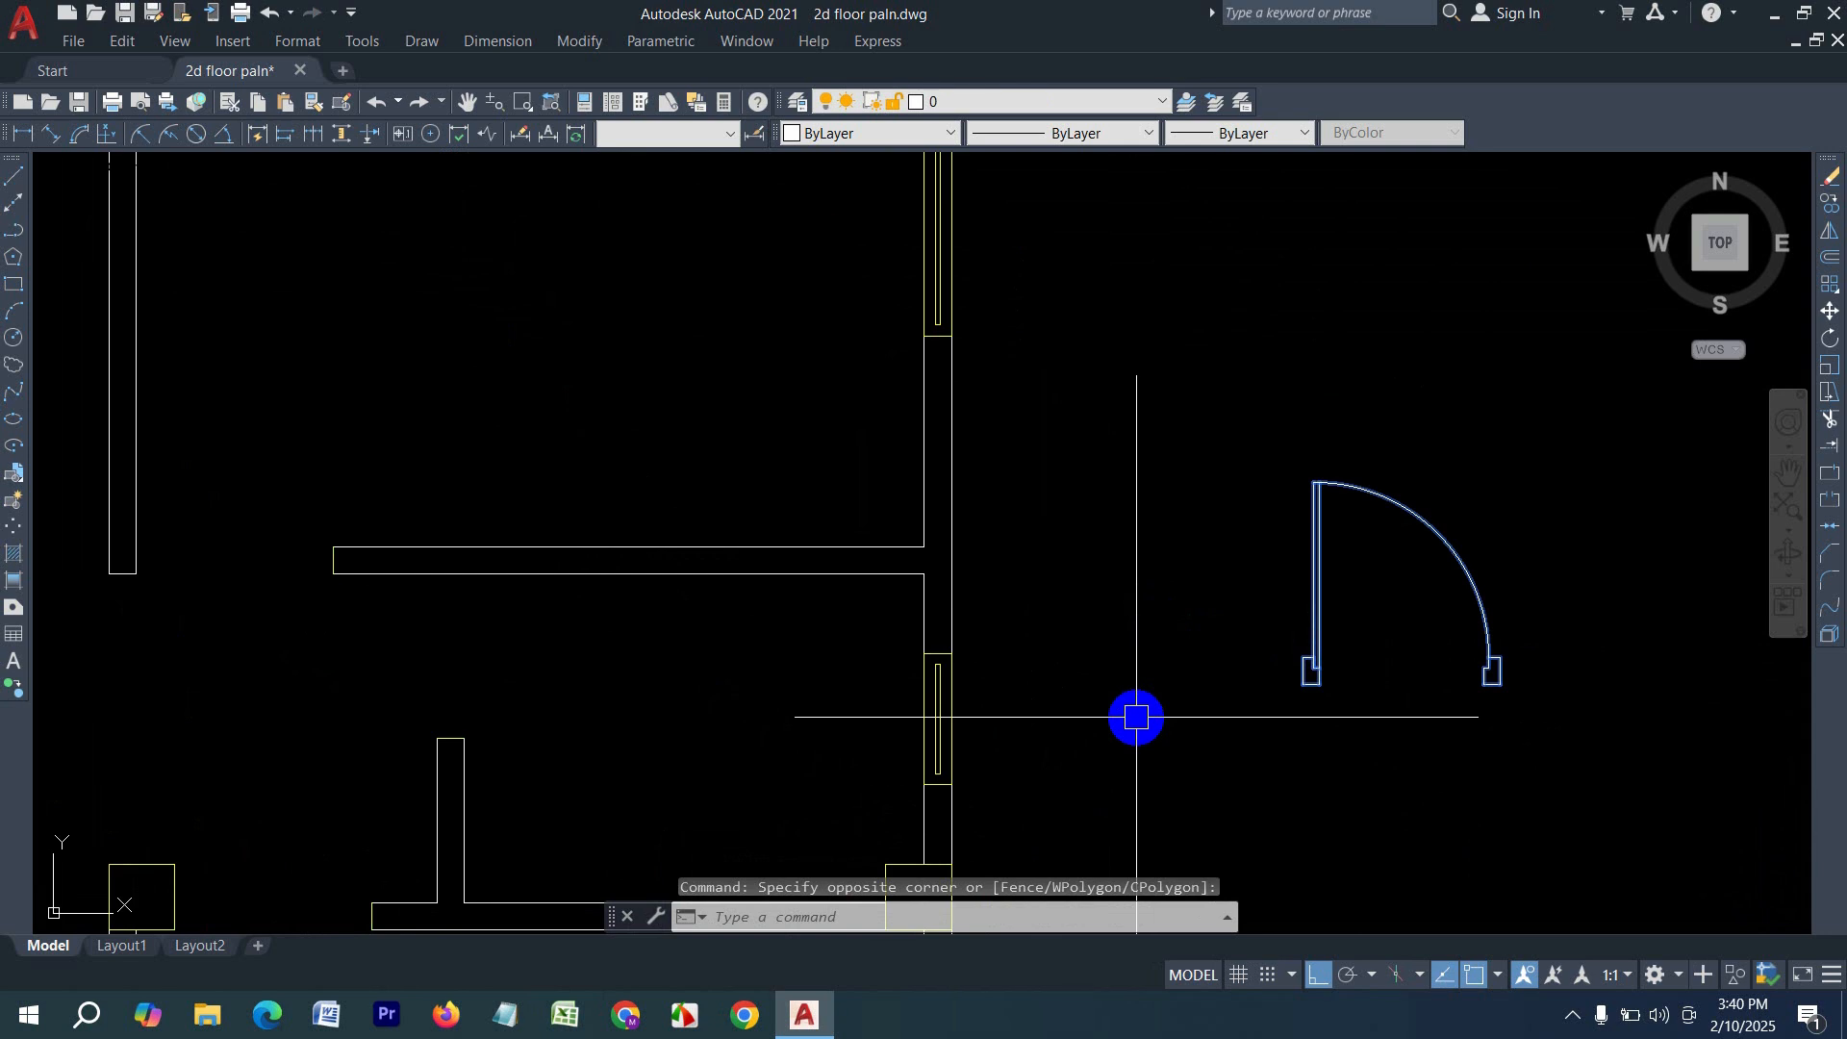
pyautogui.write('cp')
pyautogui.press('Return')
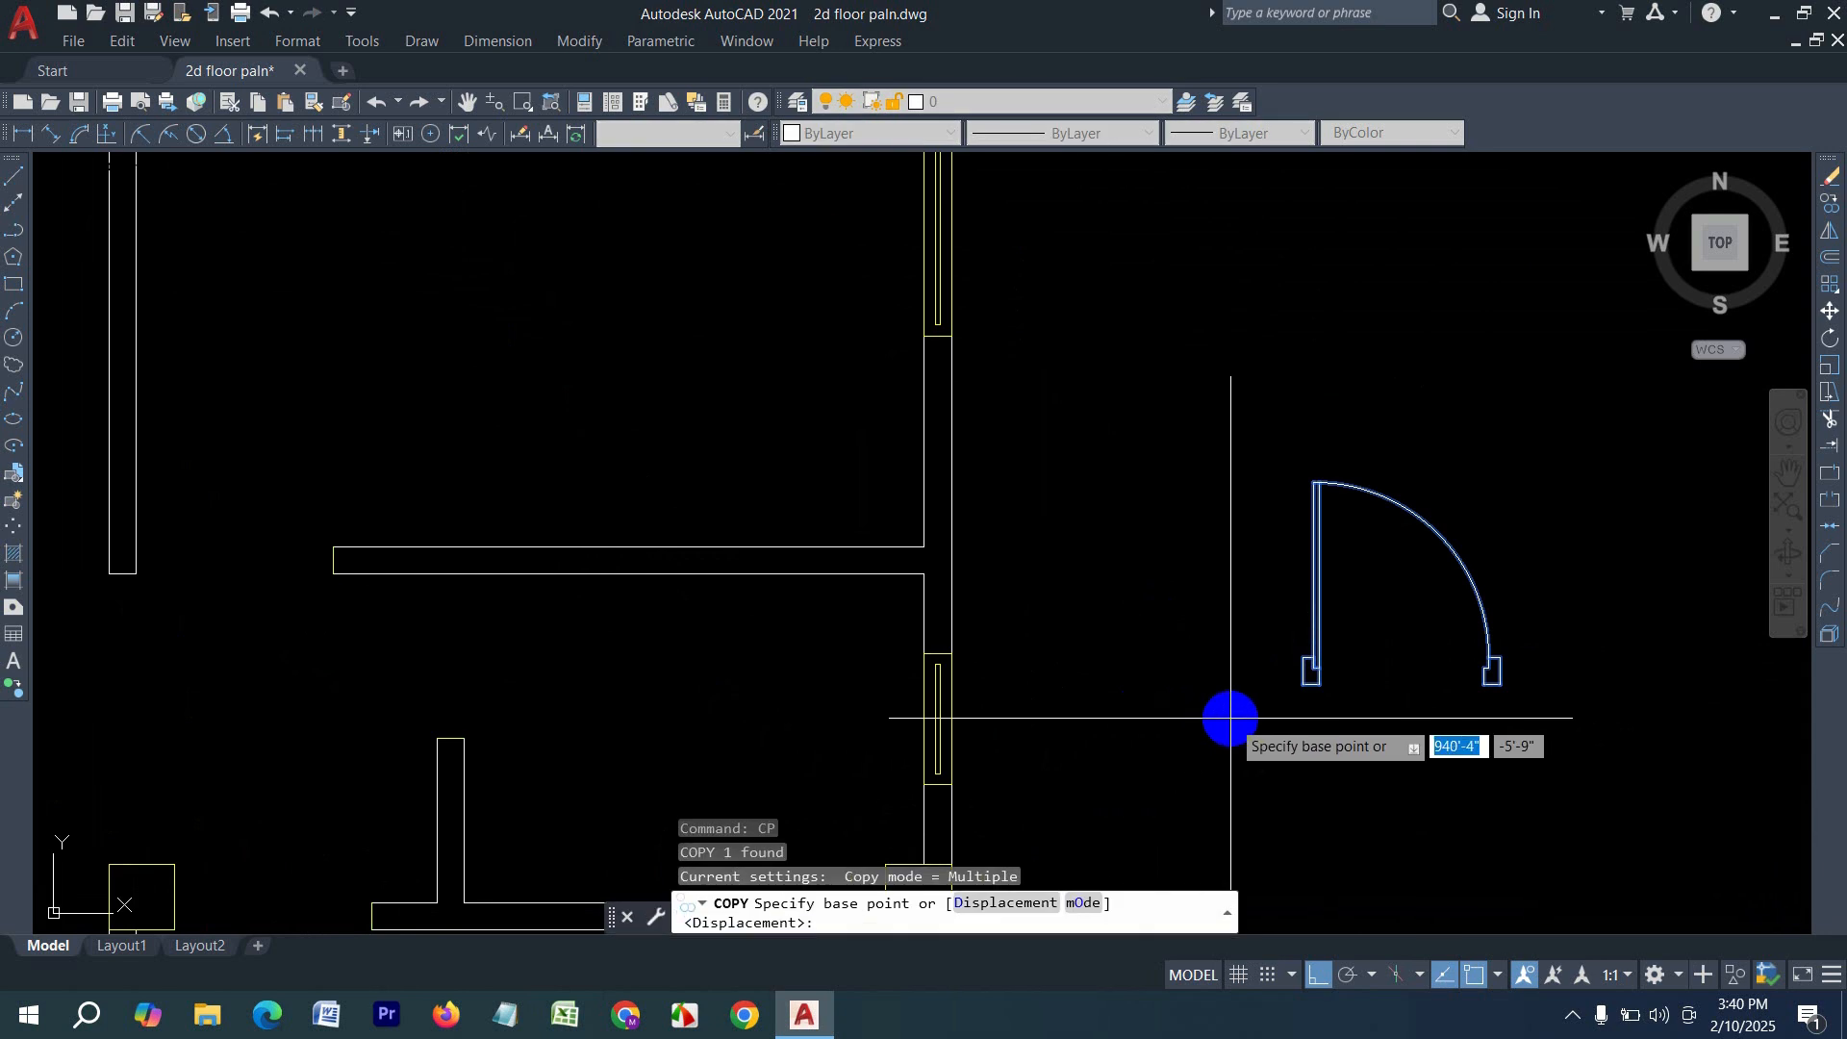
pyautogui.click(1303, 684)
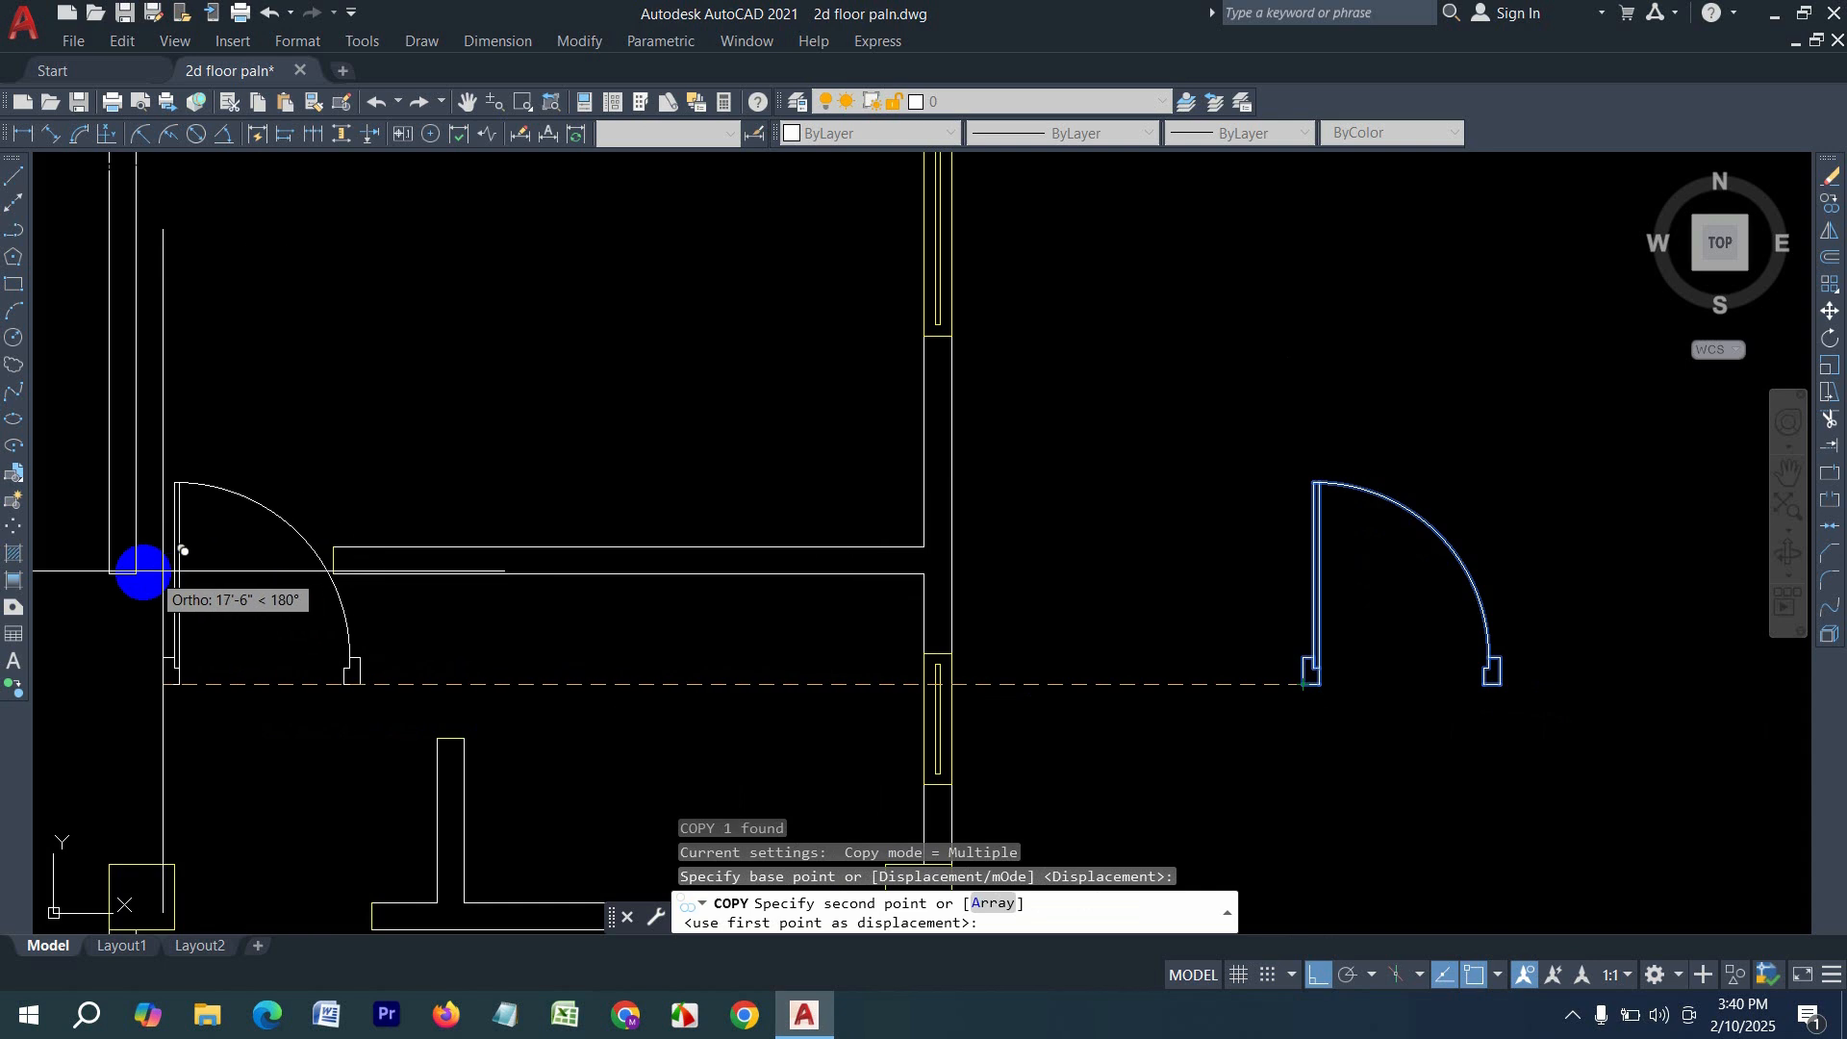
pyautogui.click(134, 574)
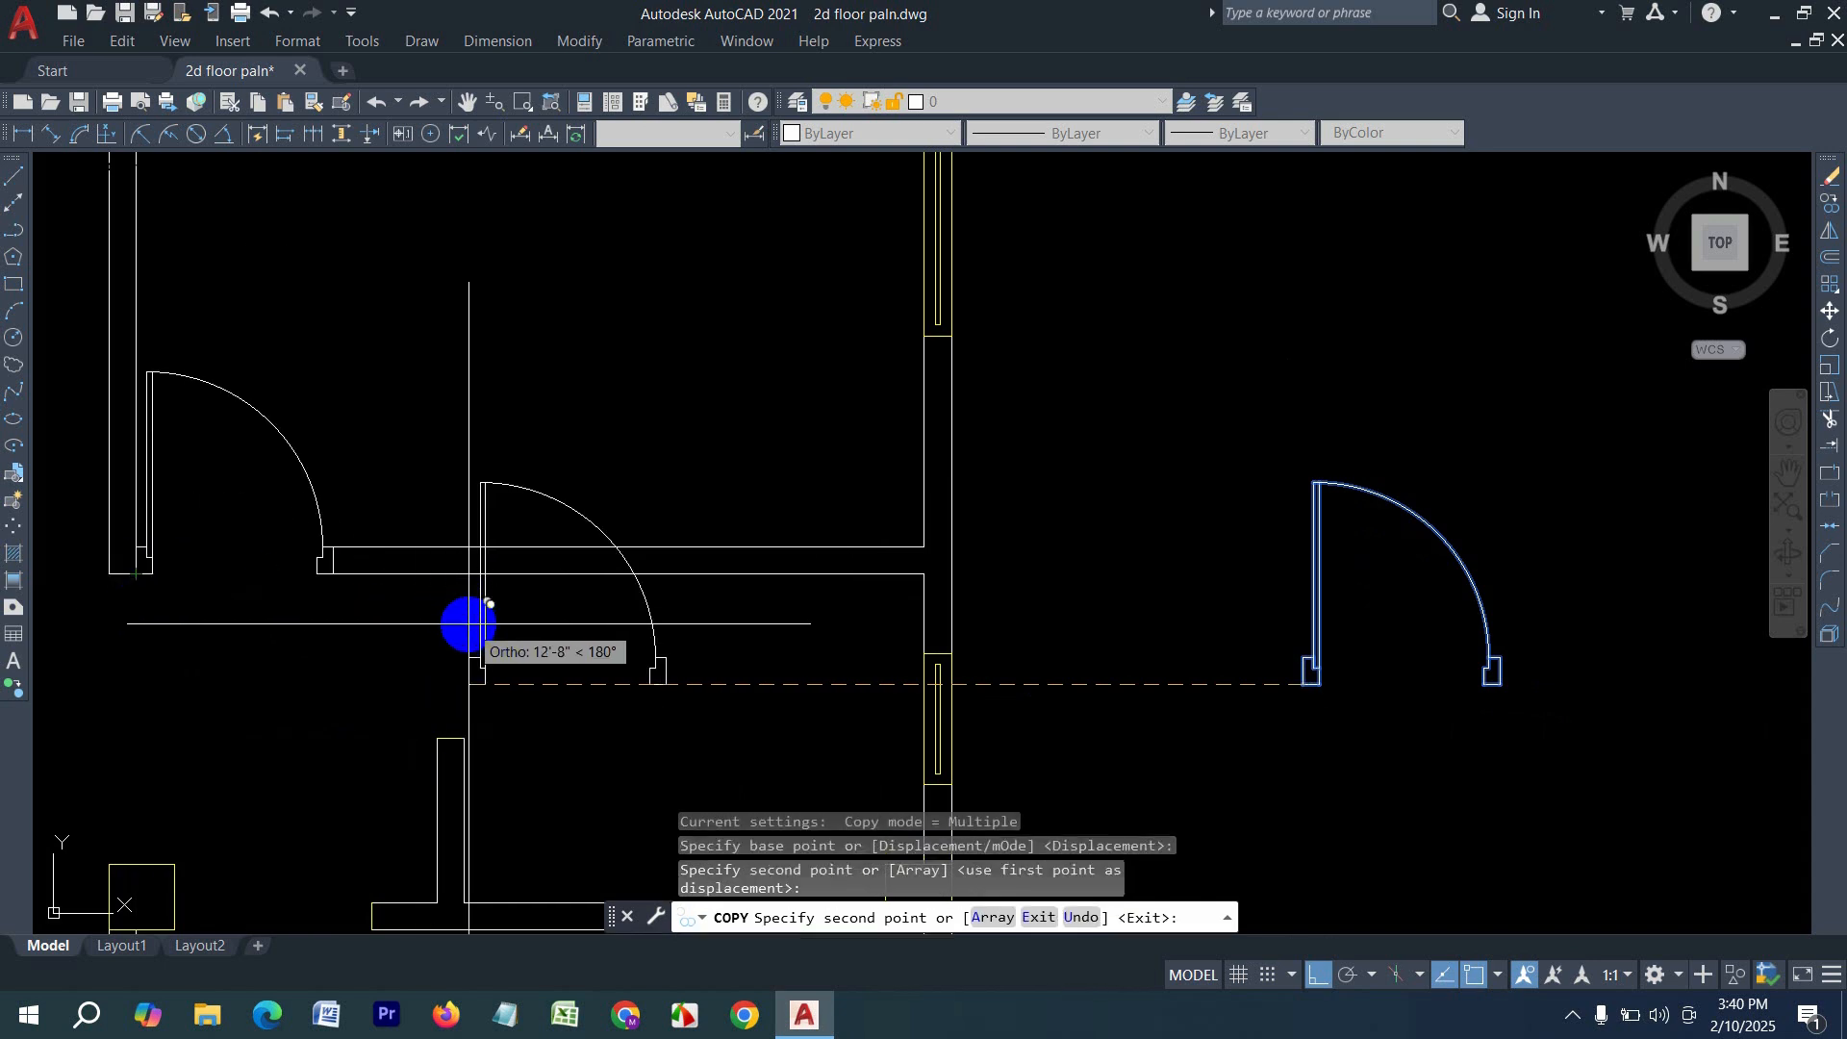
pyautogui.press('Escape')
pyautogui.scroll(-4, 886, 586)
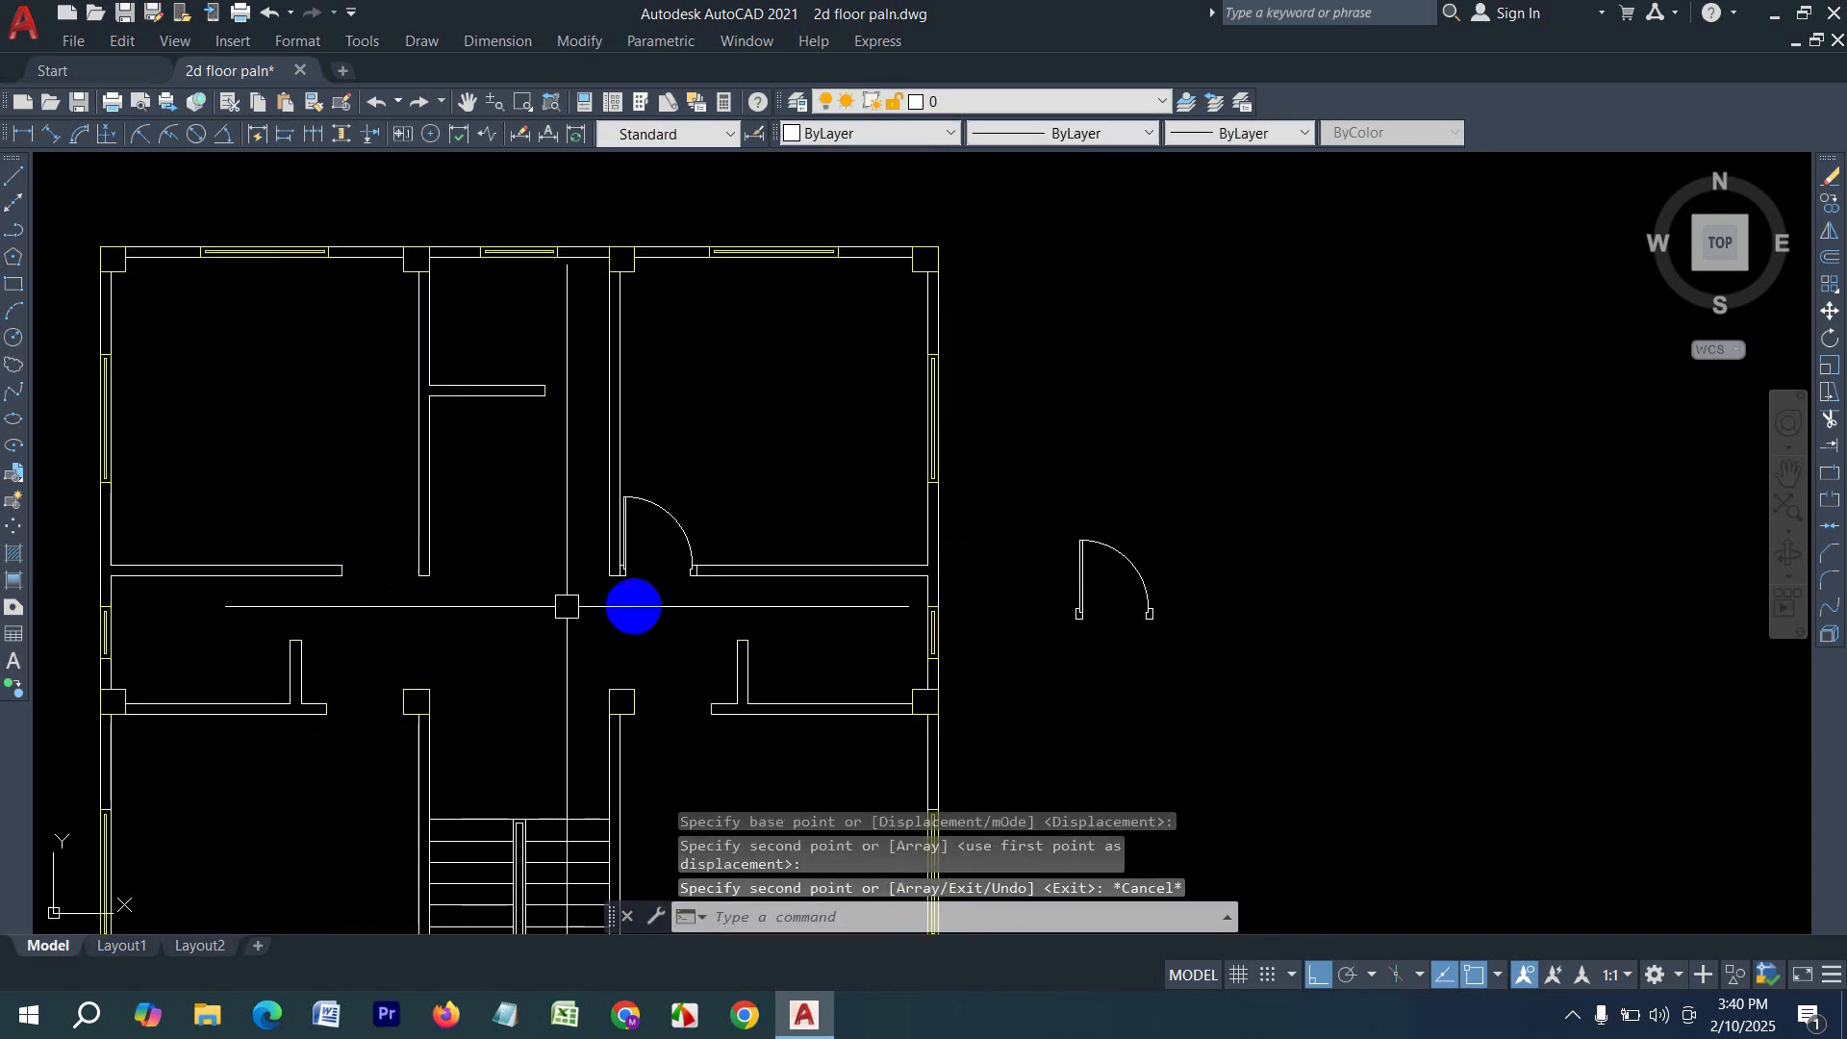
pyautogui.scroll(2, 497, 568)
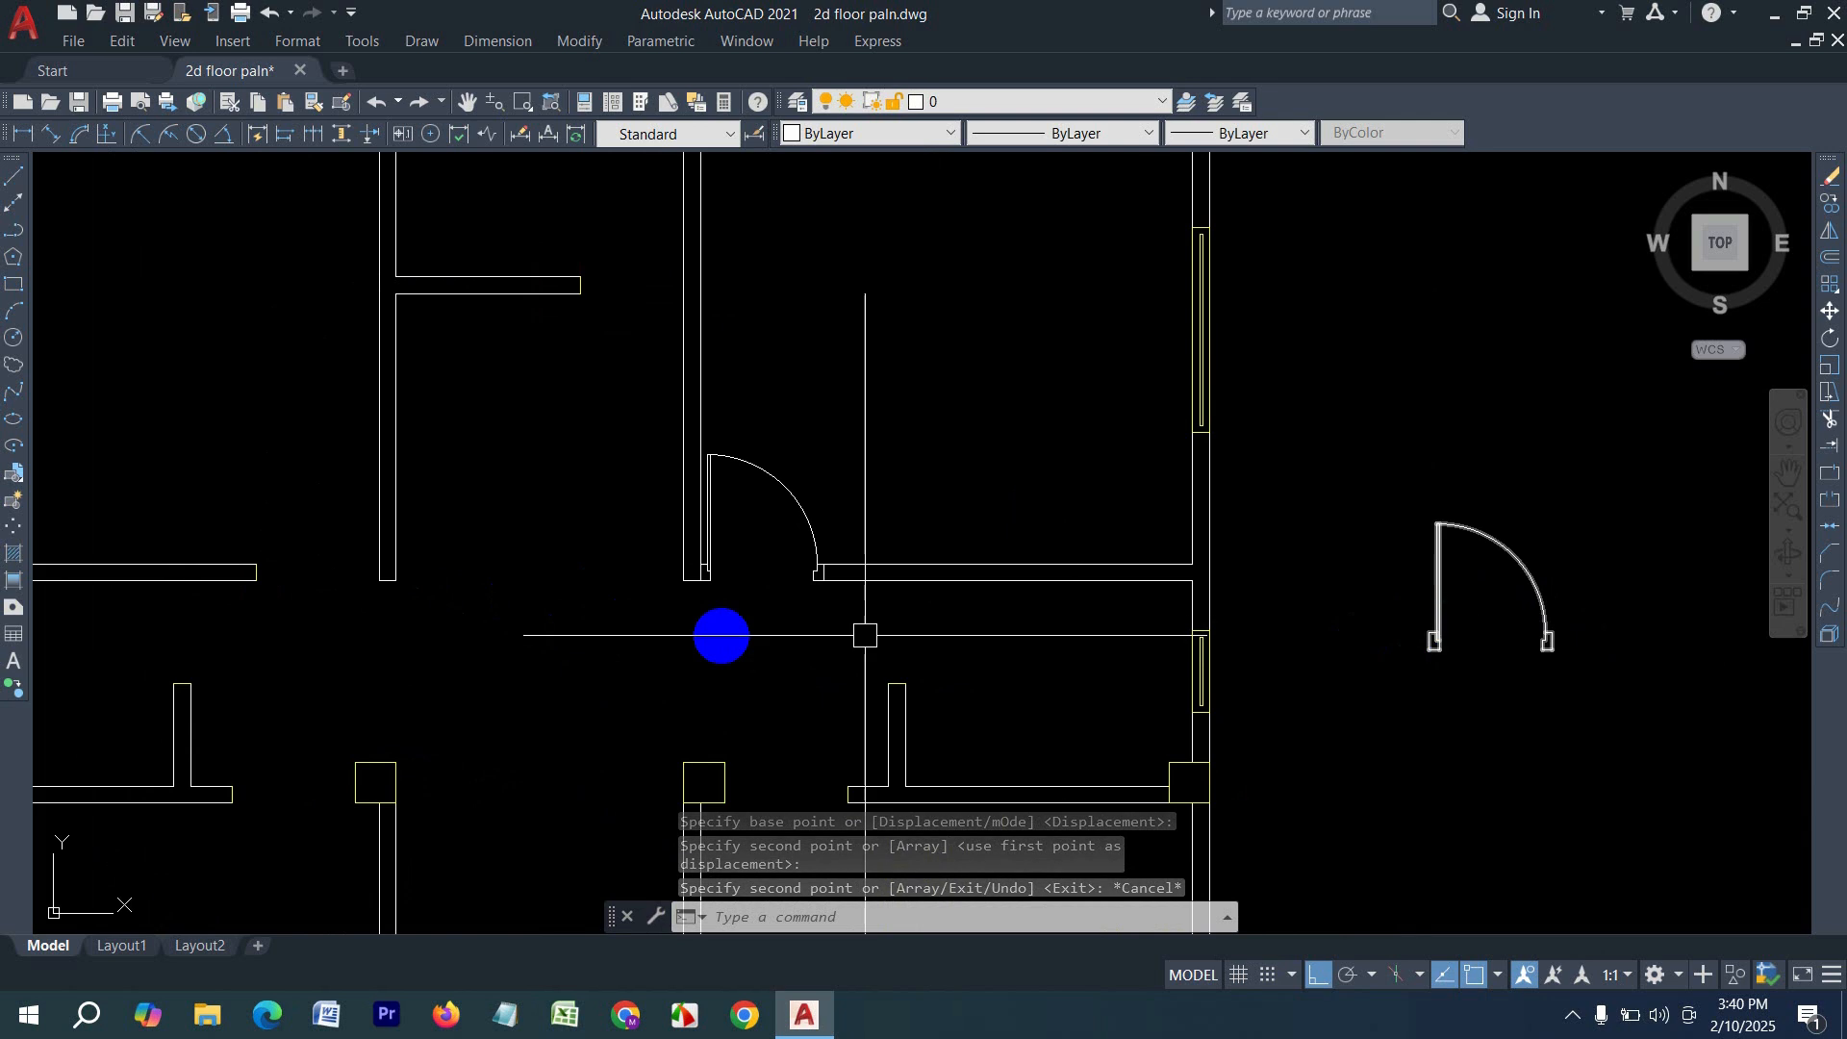
pyautogui.scroll(-2, 489, 486)
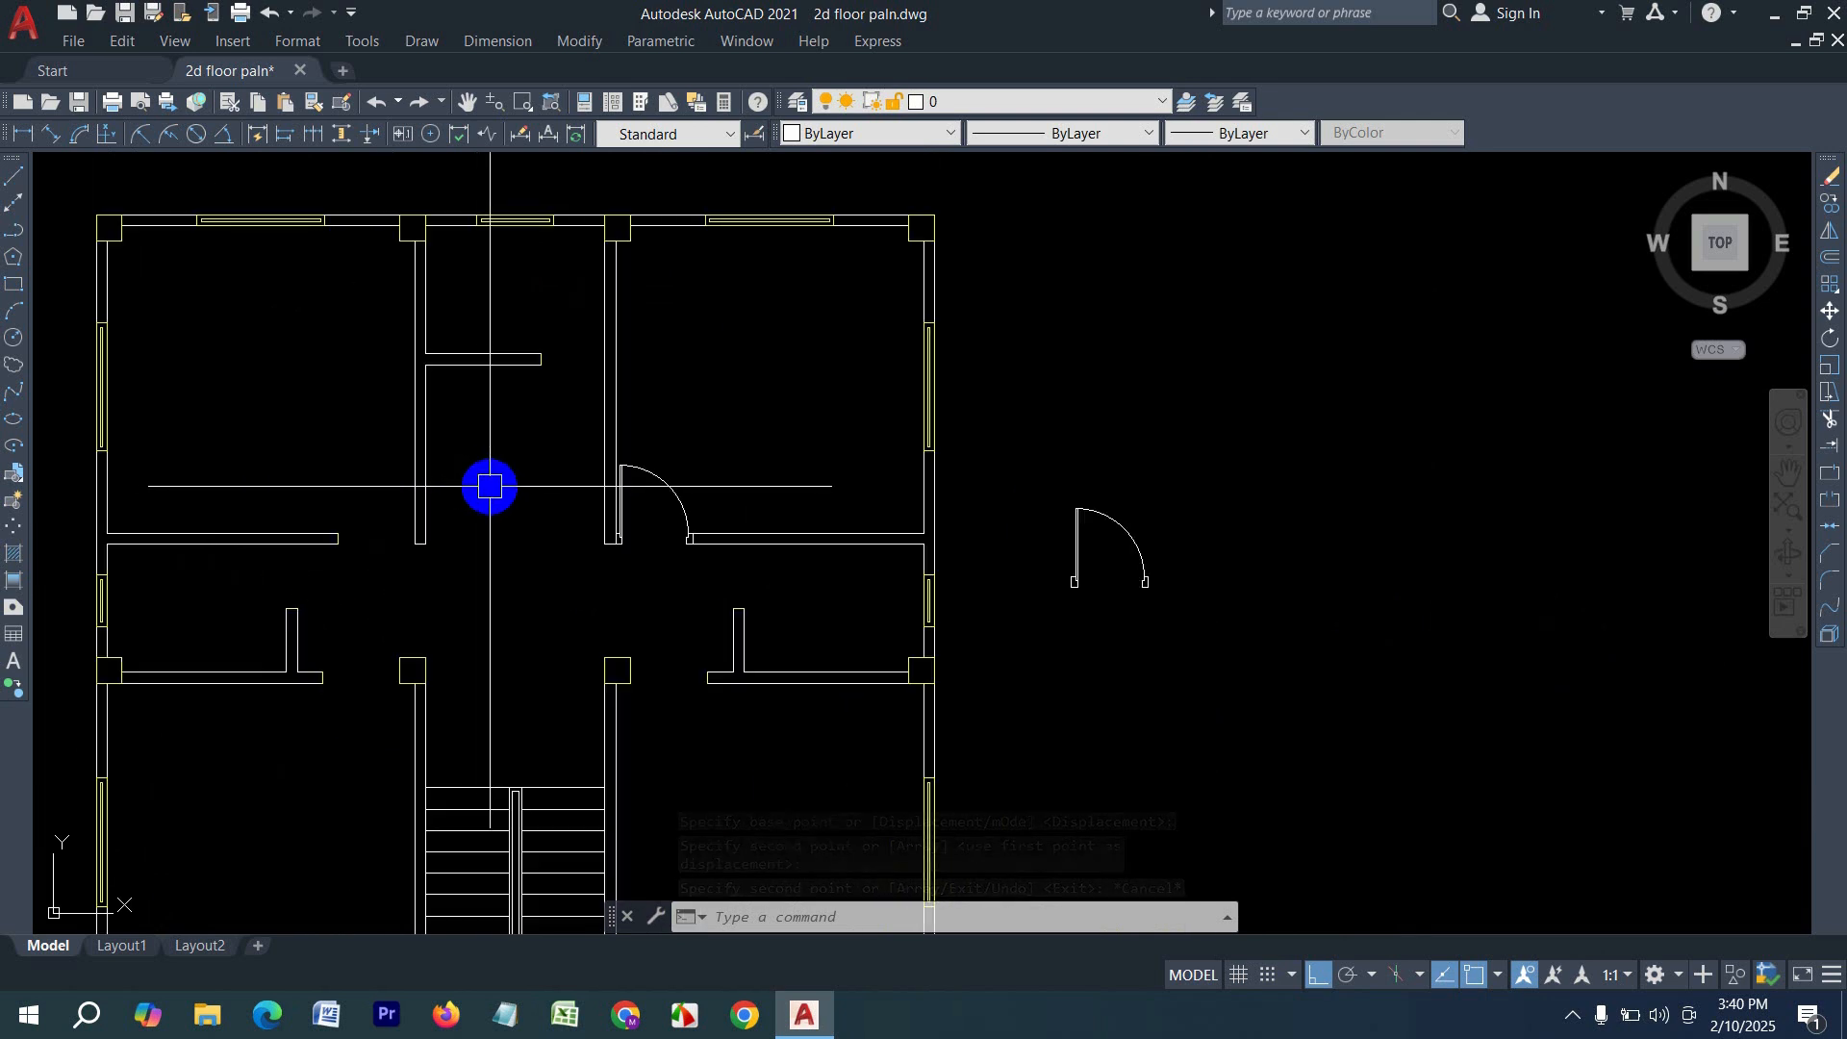
pyautogui.scroll(2, 645, 508)
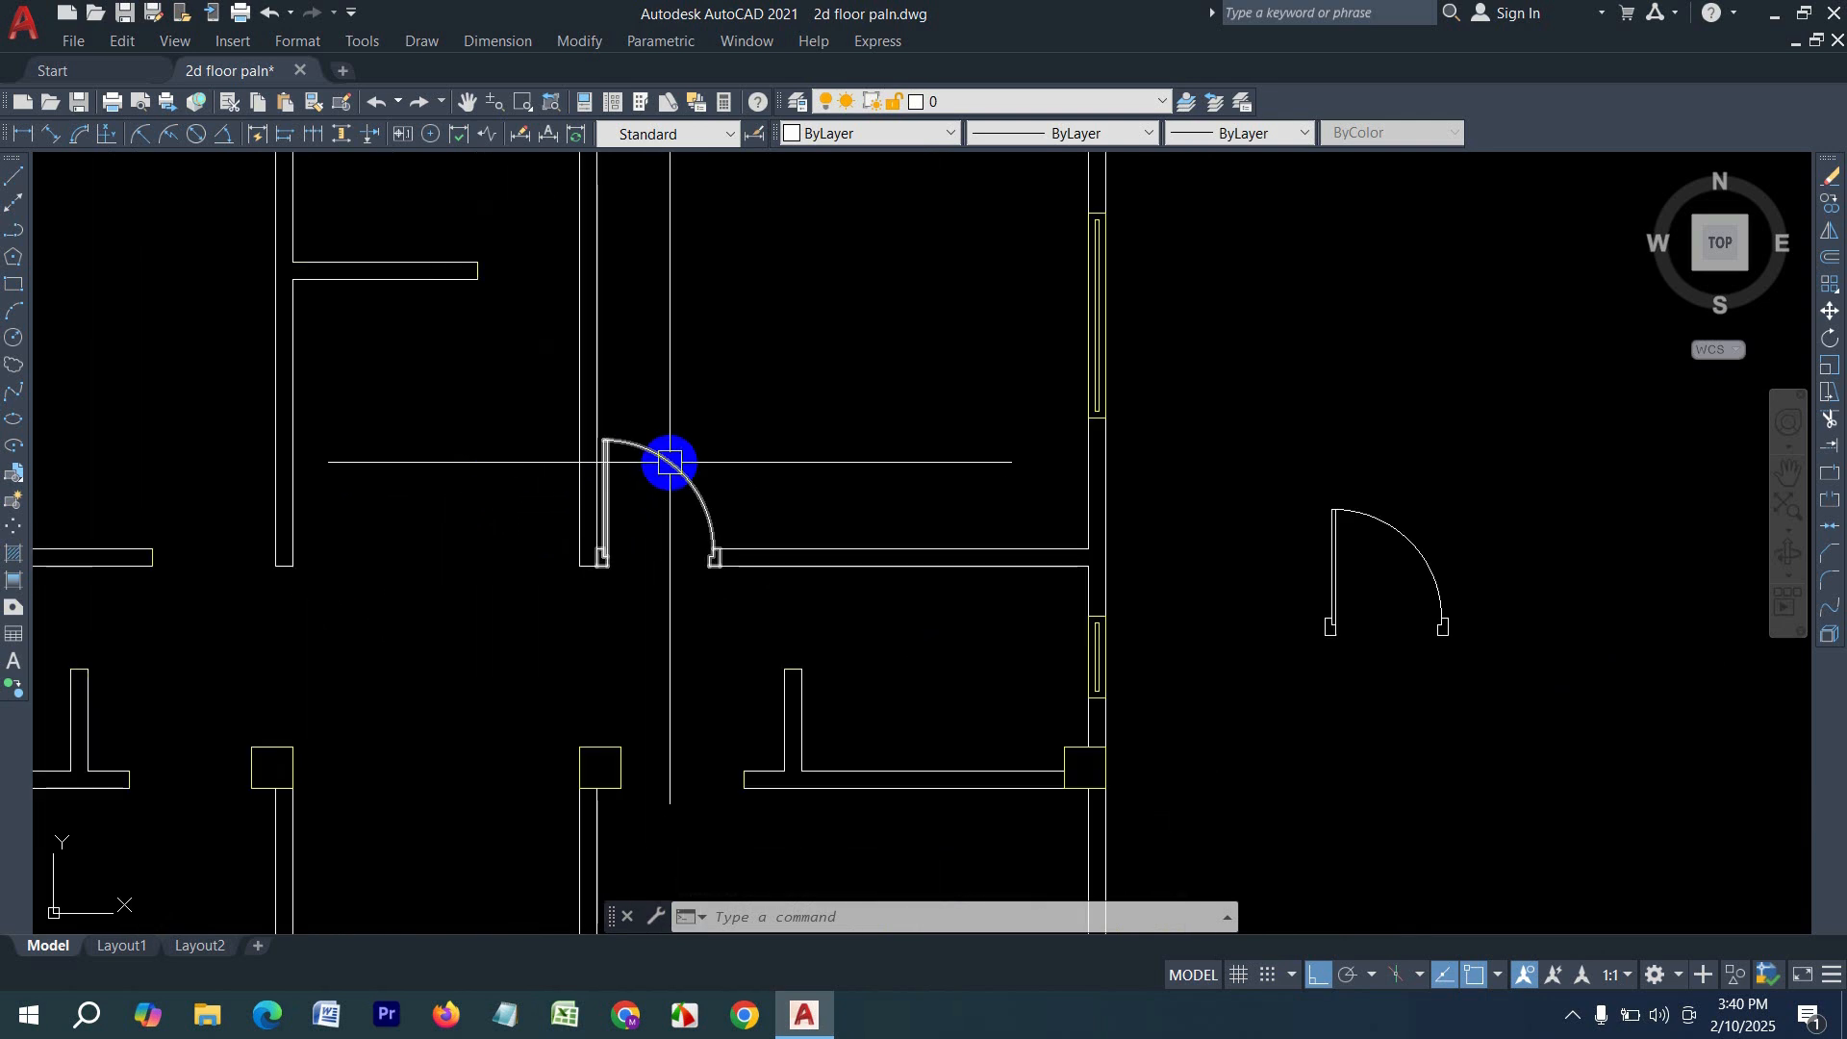
pyautogui.click(674, 470)
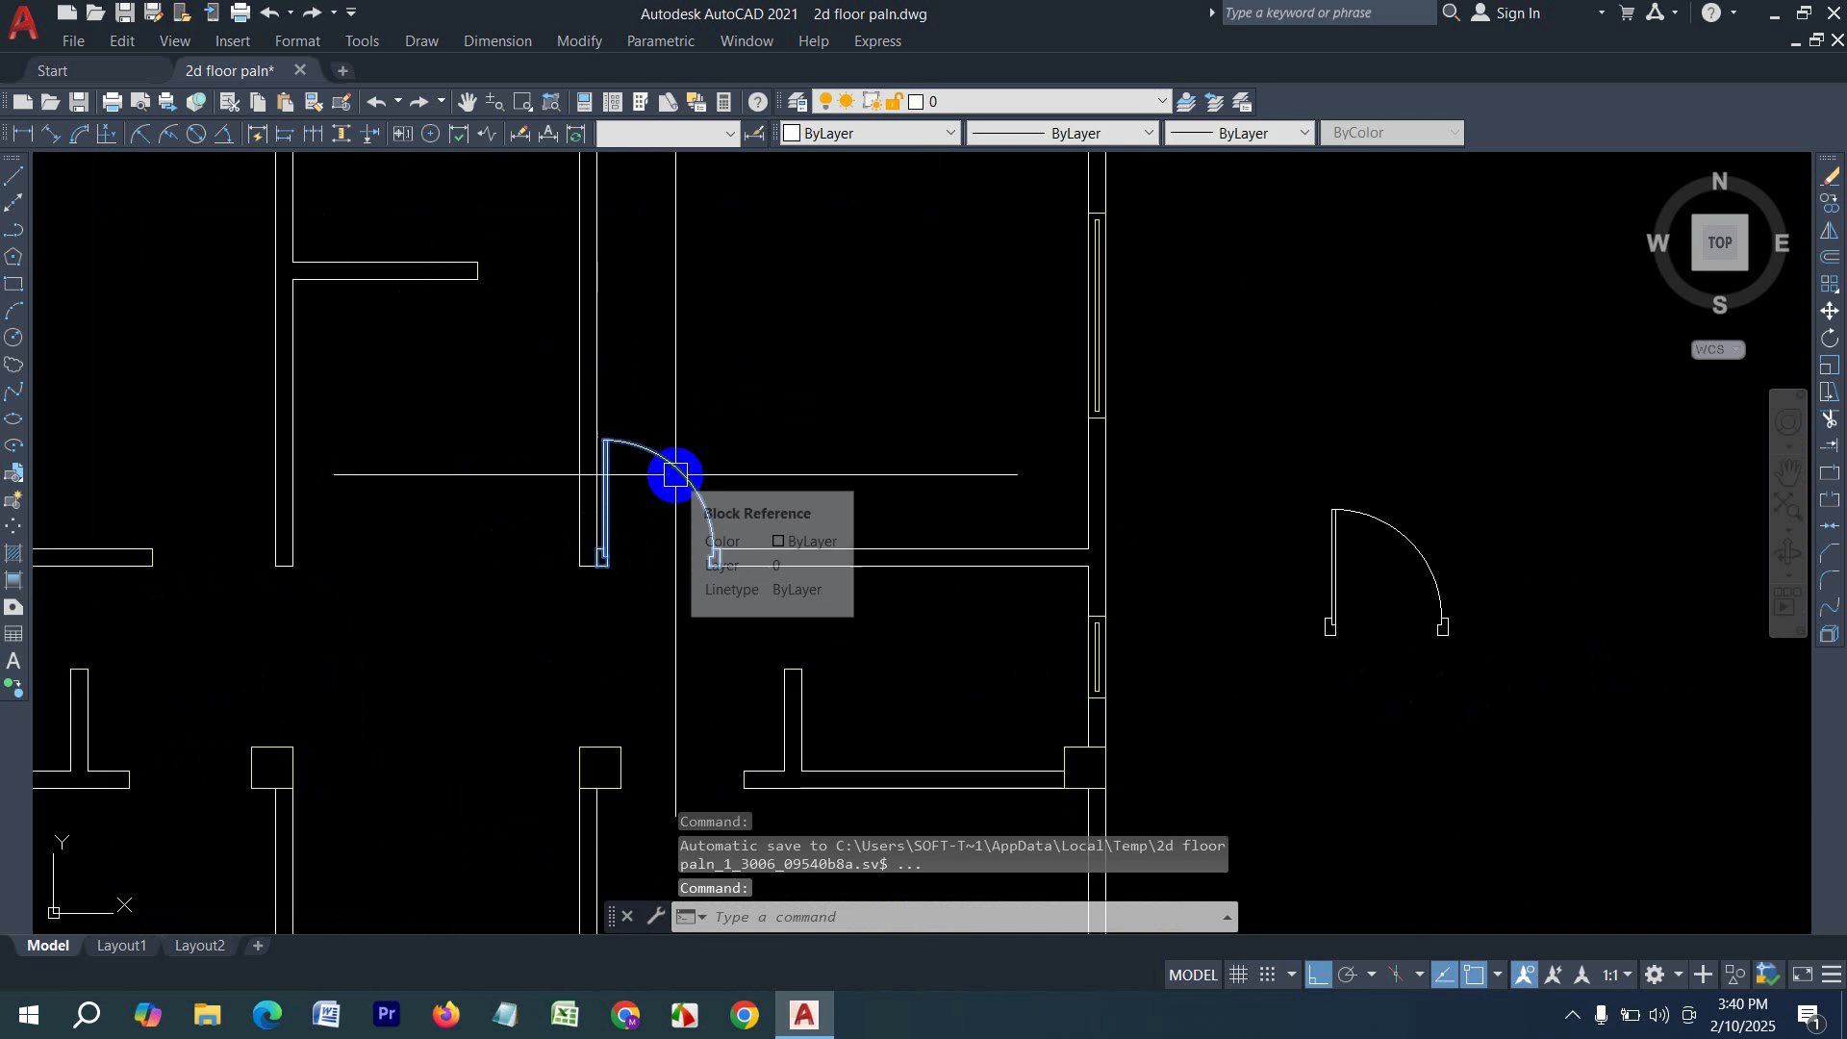
pyautogui.press('Escape')
# - Draw a horizontal helper line between the lower ends of the two inner walls flanking the central passage
pyautogui.click(11, 177)
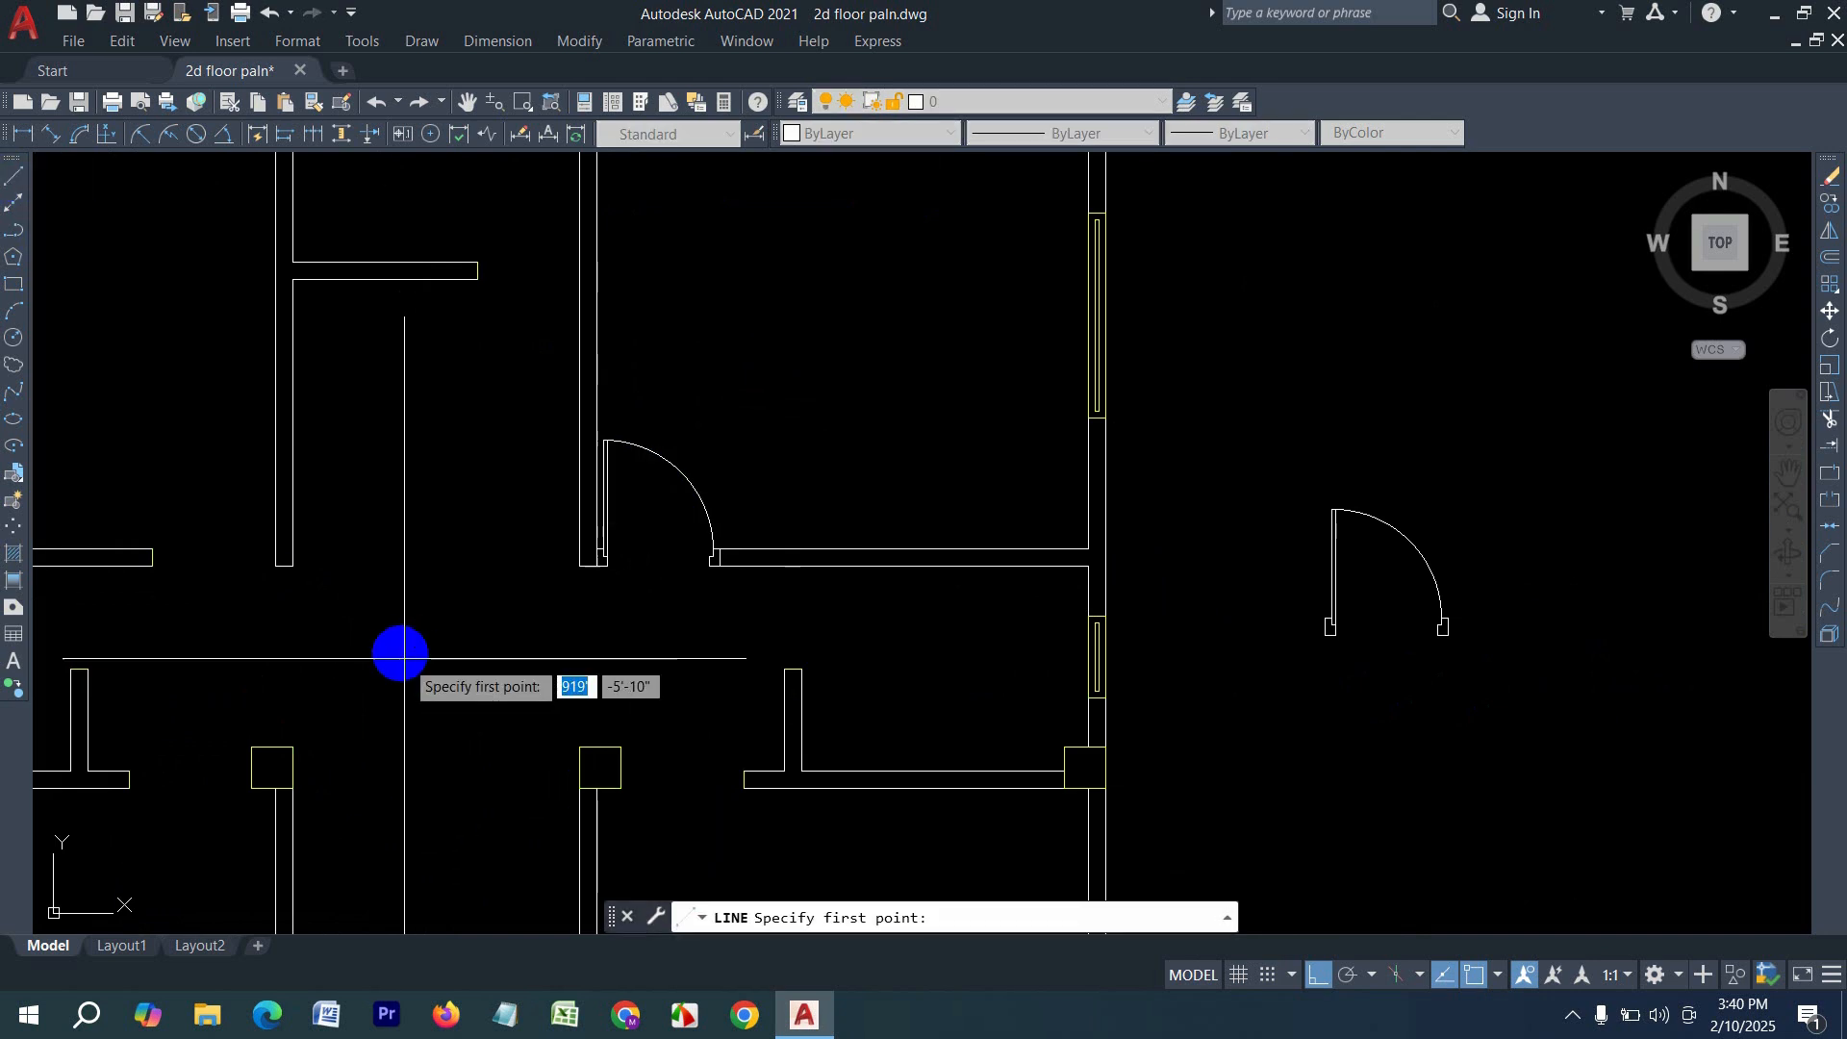
pyautogui.scroll(4, 635, 596)
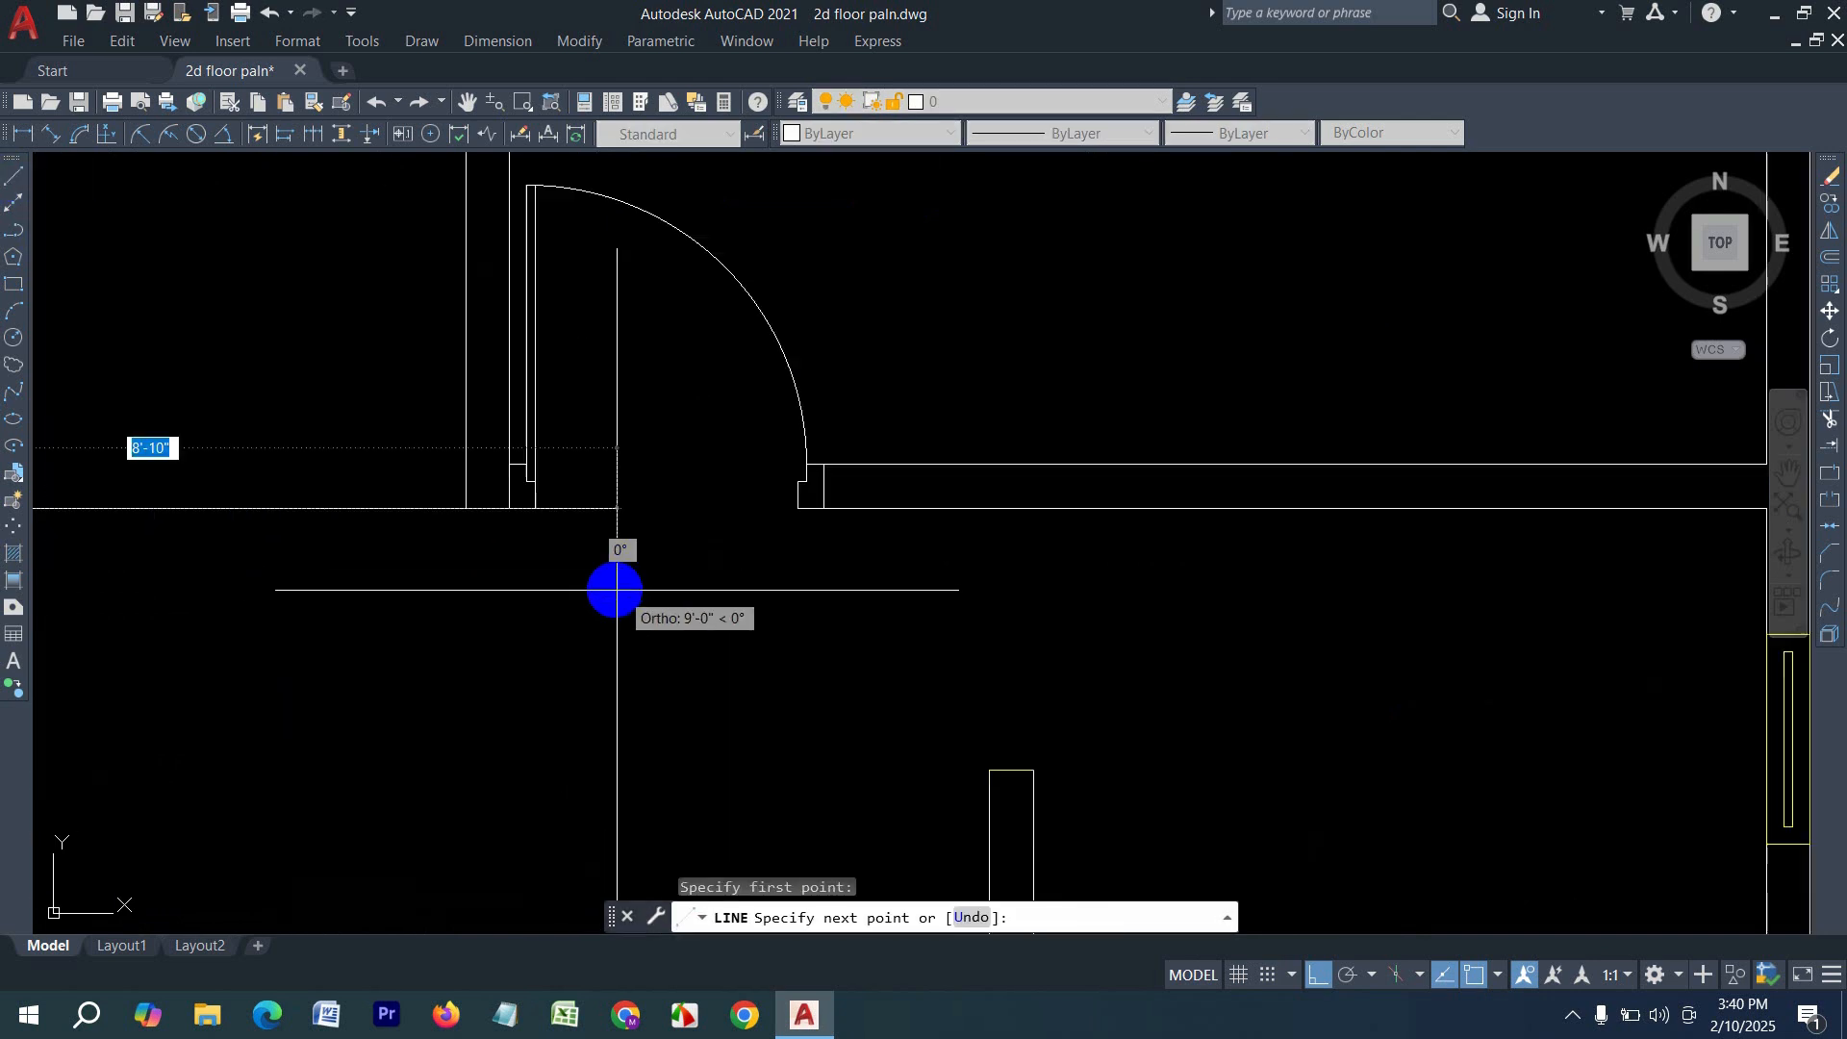
pyautogui.click(500, 508)
pyautogui.press('Escape')
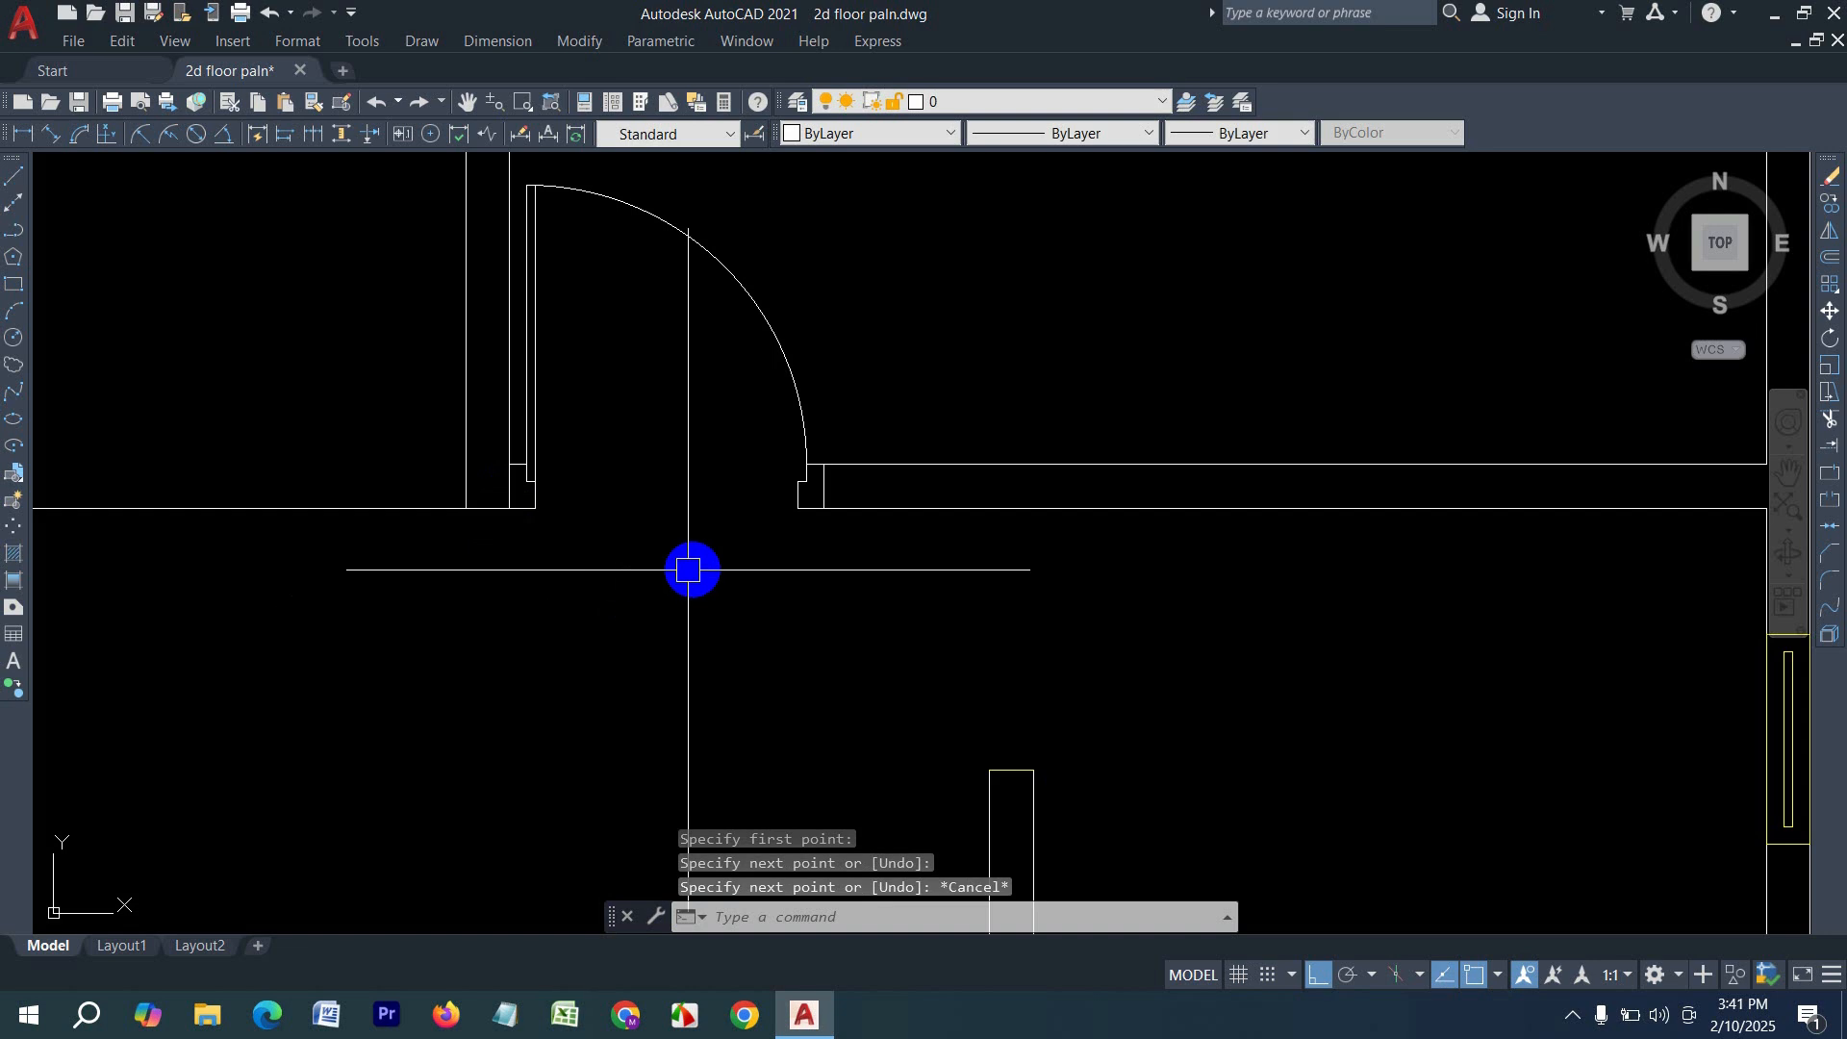
# - Mirror the placed door about a vertical axis through the helper line's midpoint, keeping the source door
pyautogui.scroll(-4, 689, 440)
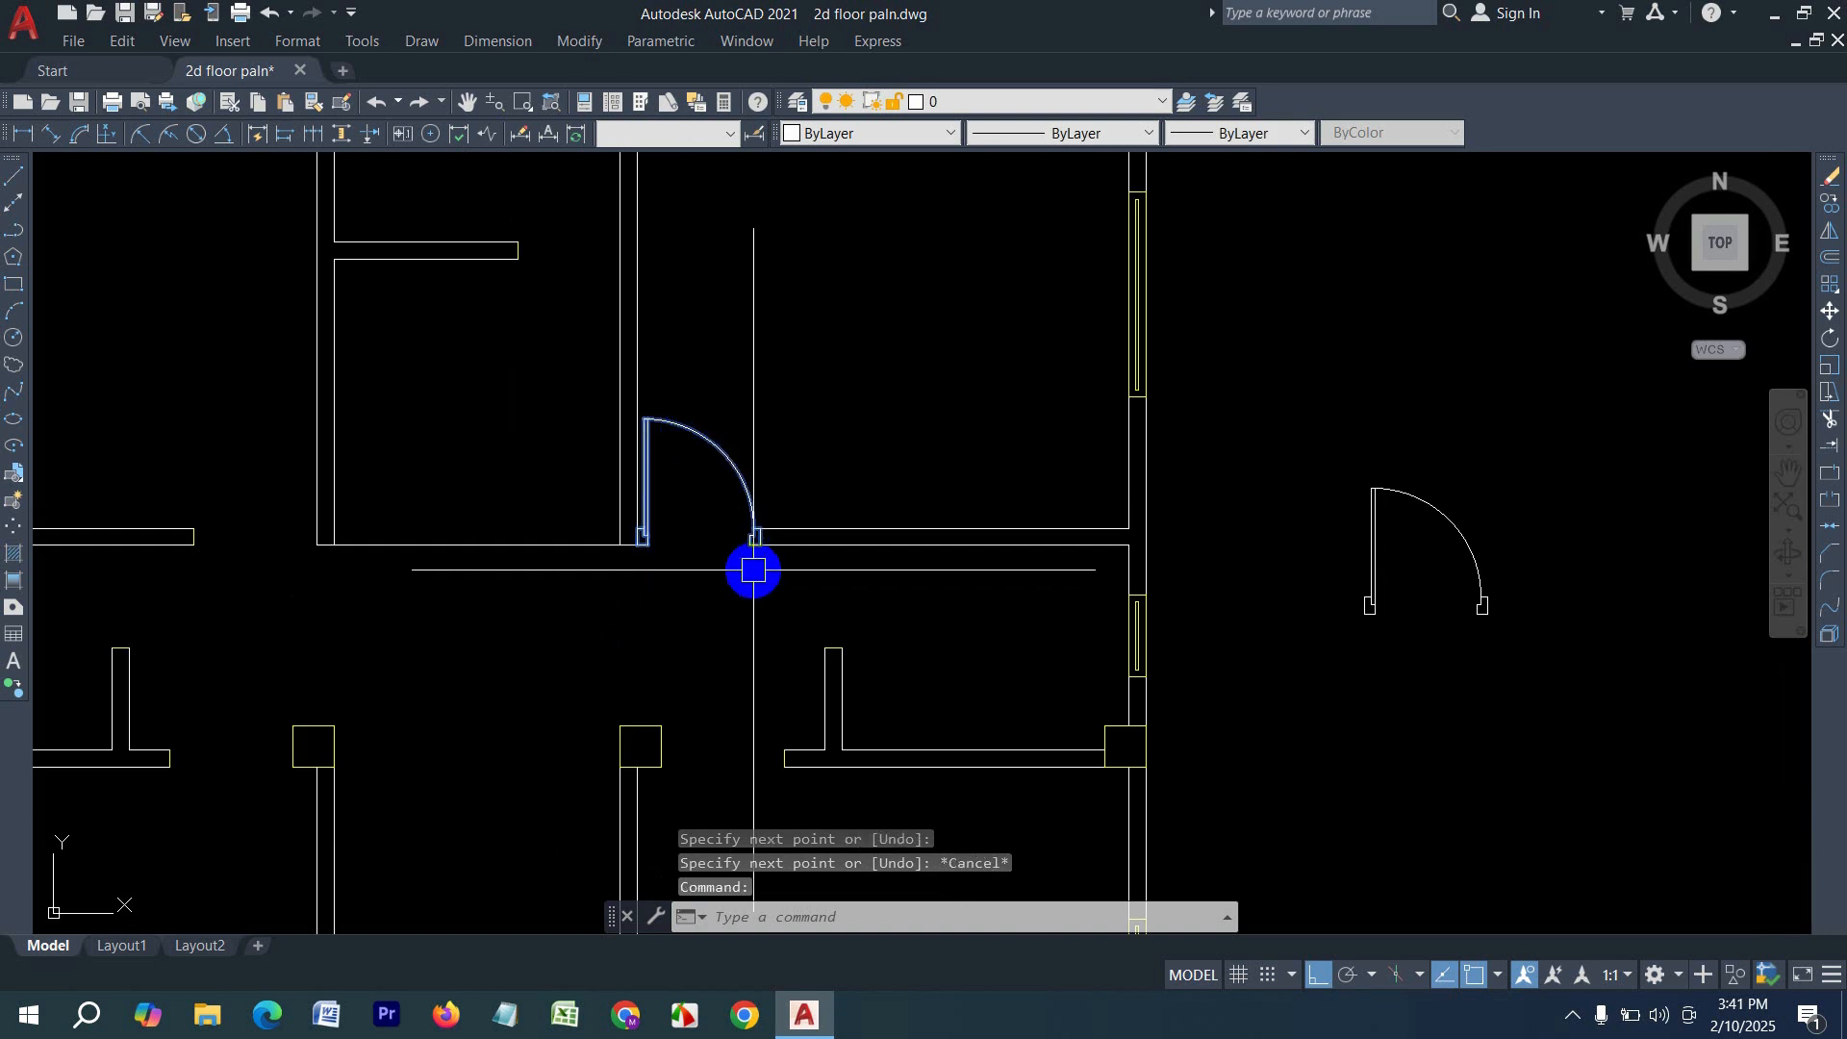
pyautogui.press('Return')
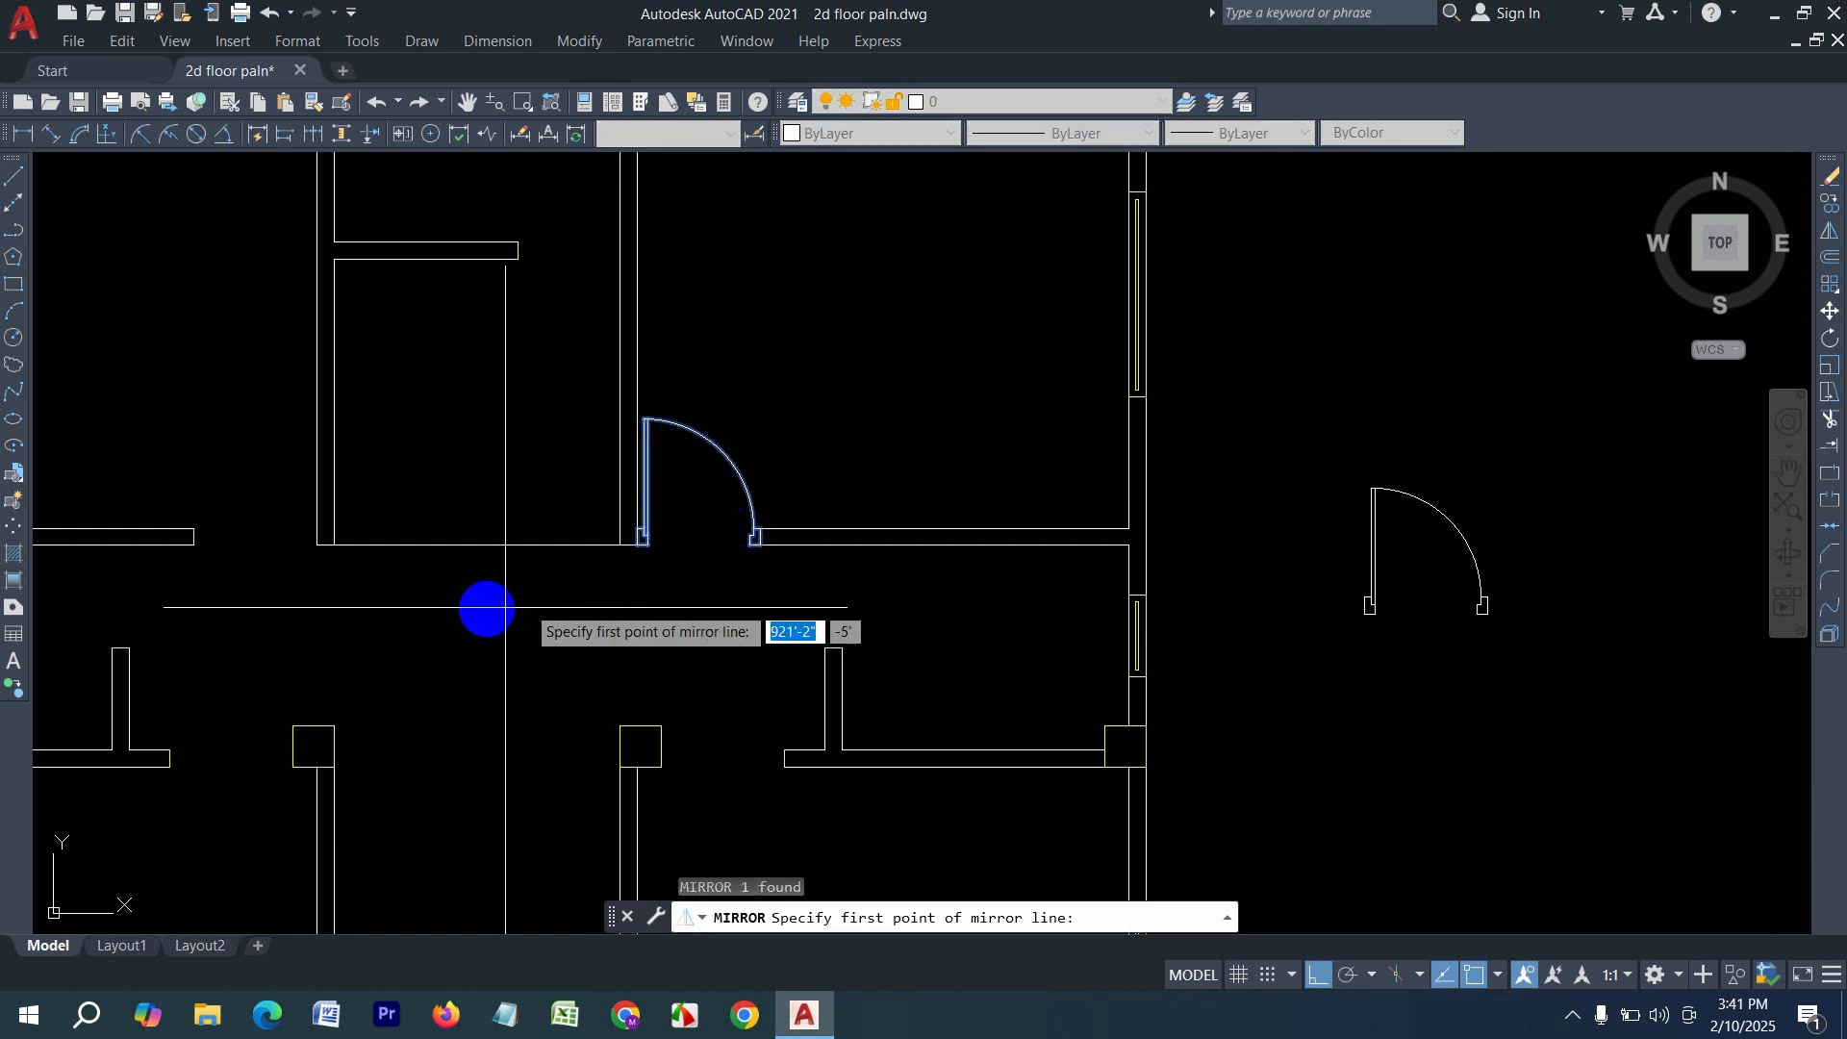
pyautogui.click(476, 541)
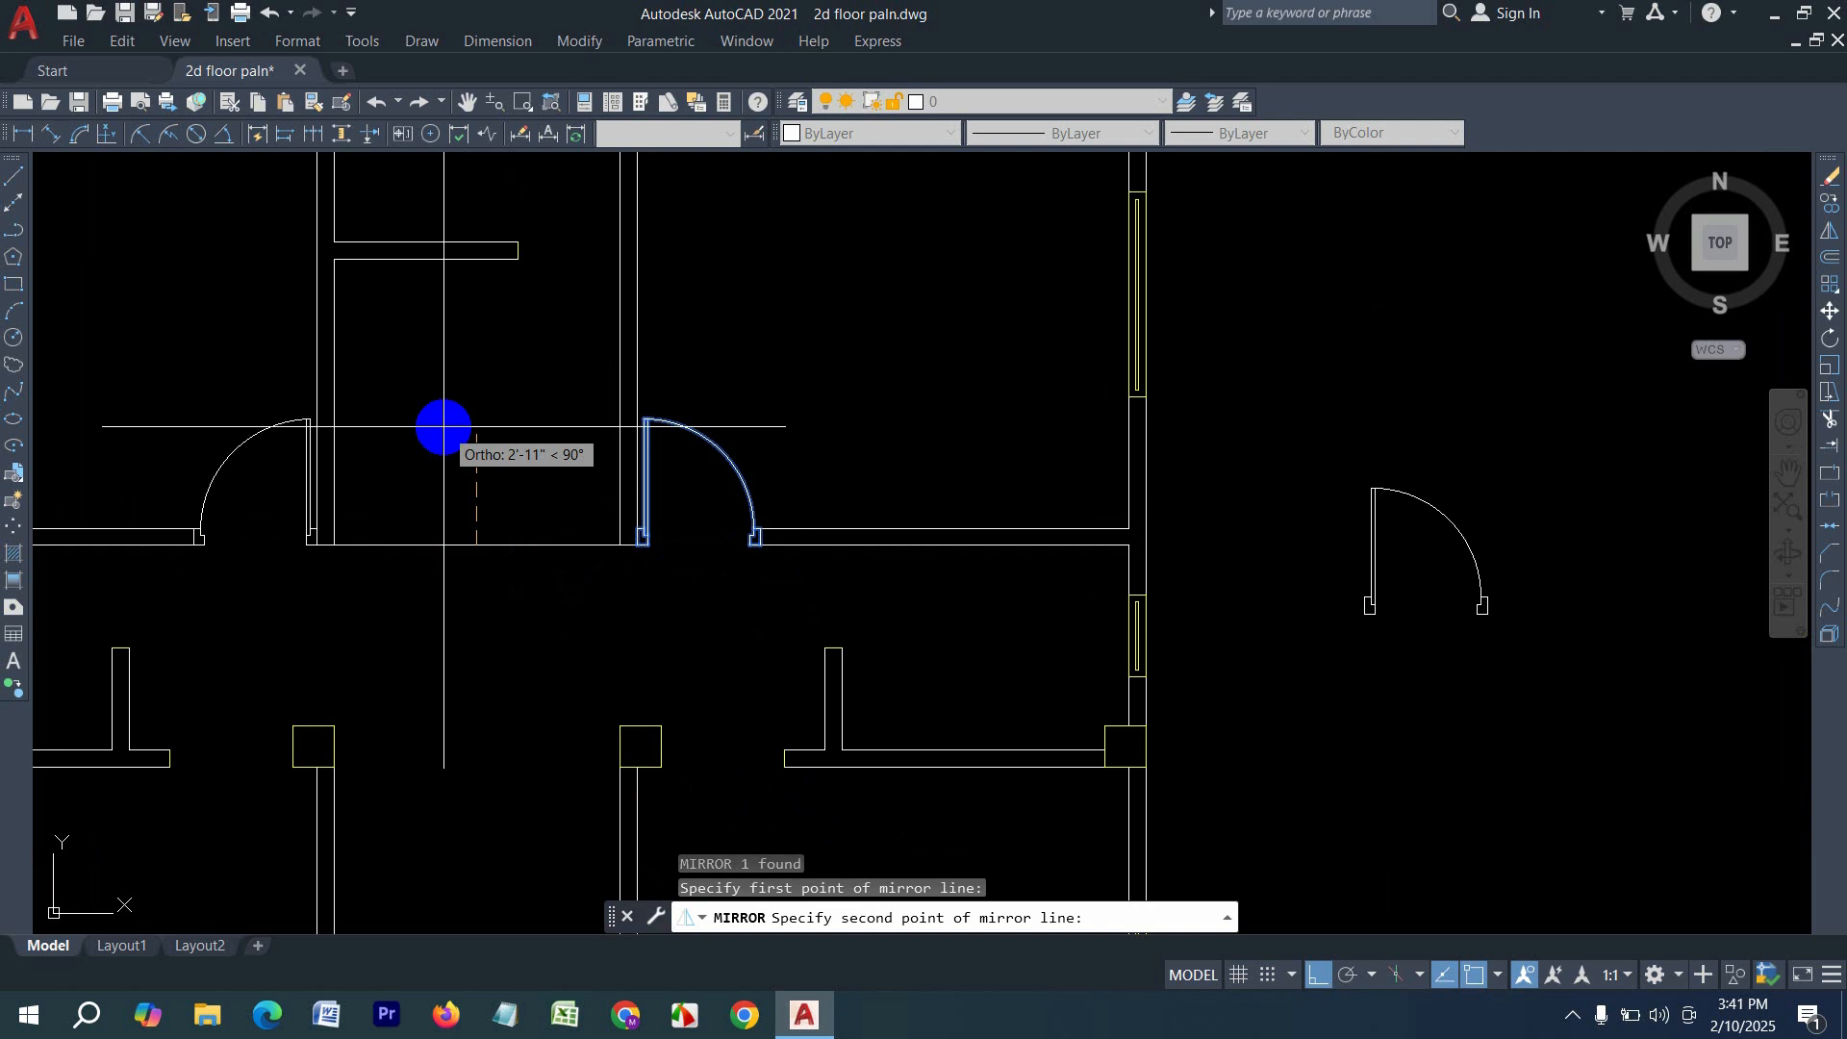
pyautogui.click(444, 427)
pyautogui.press('Return')
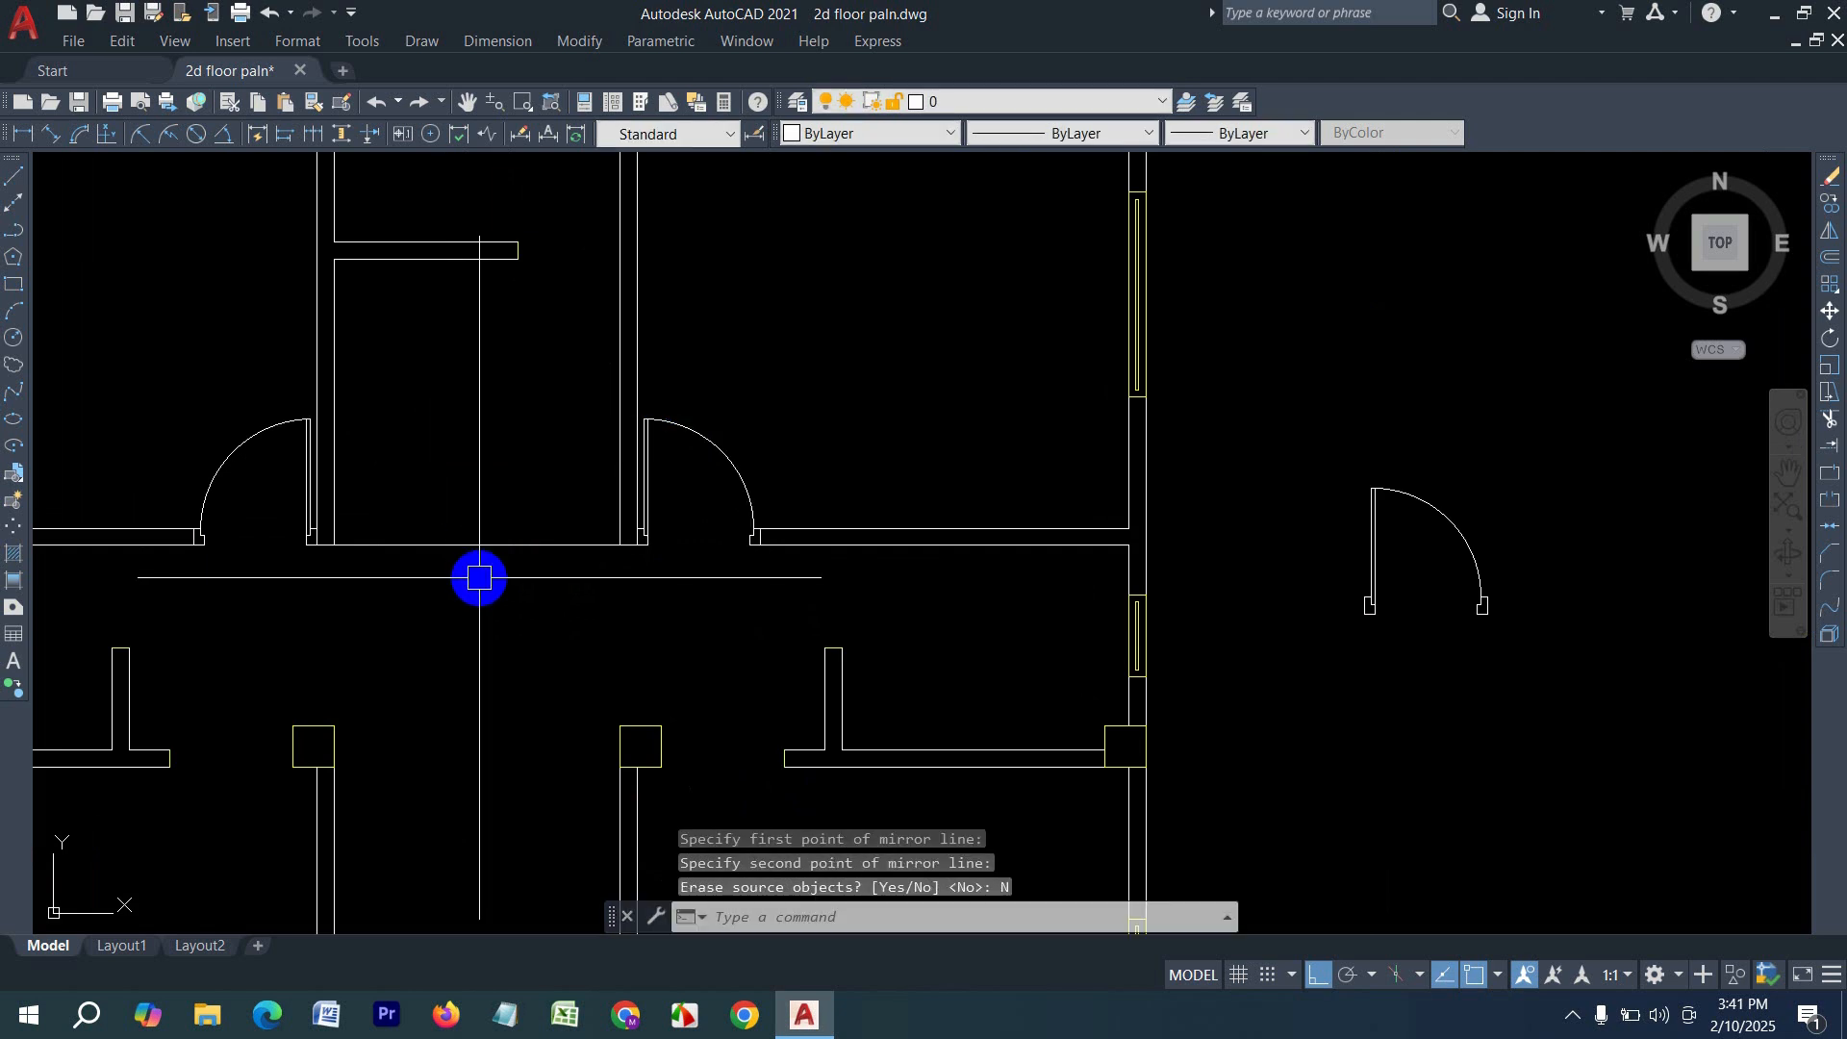
# - Erase the horizontal helper line between the two mirrored doors
pyautogui.click(485, 585)
pyautogui.click(466, 480)
pyautogui.press('Delete')
pyautogui.scroll(-4, 471, 489)
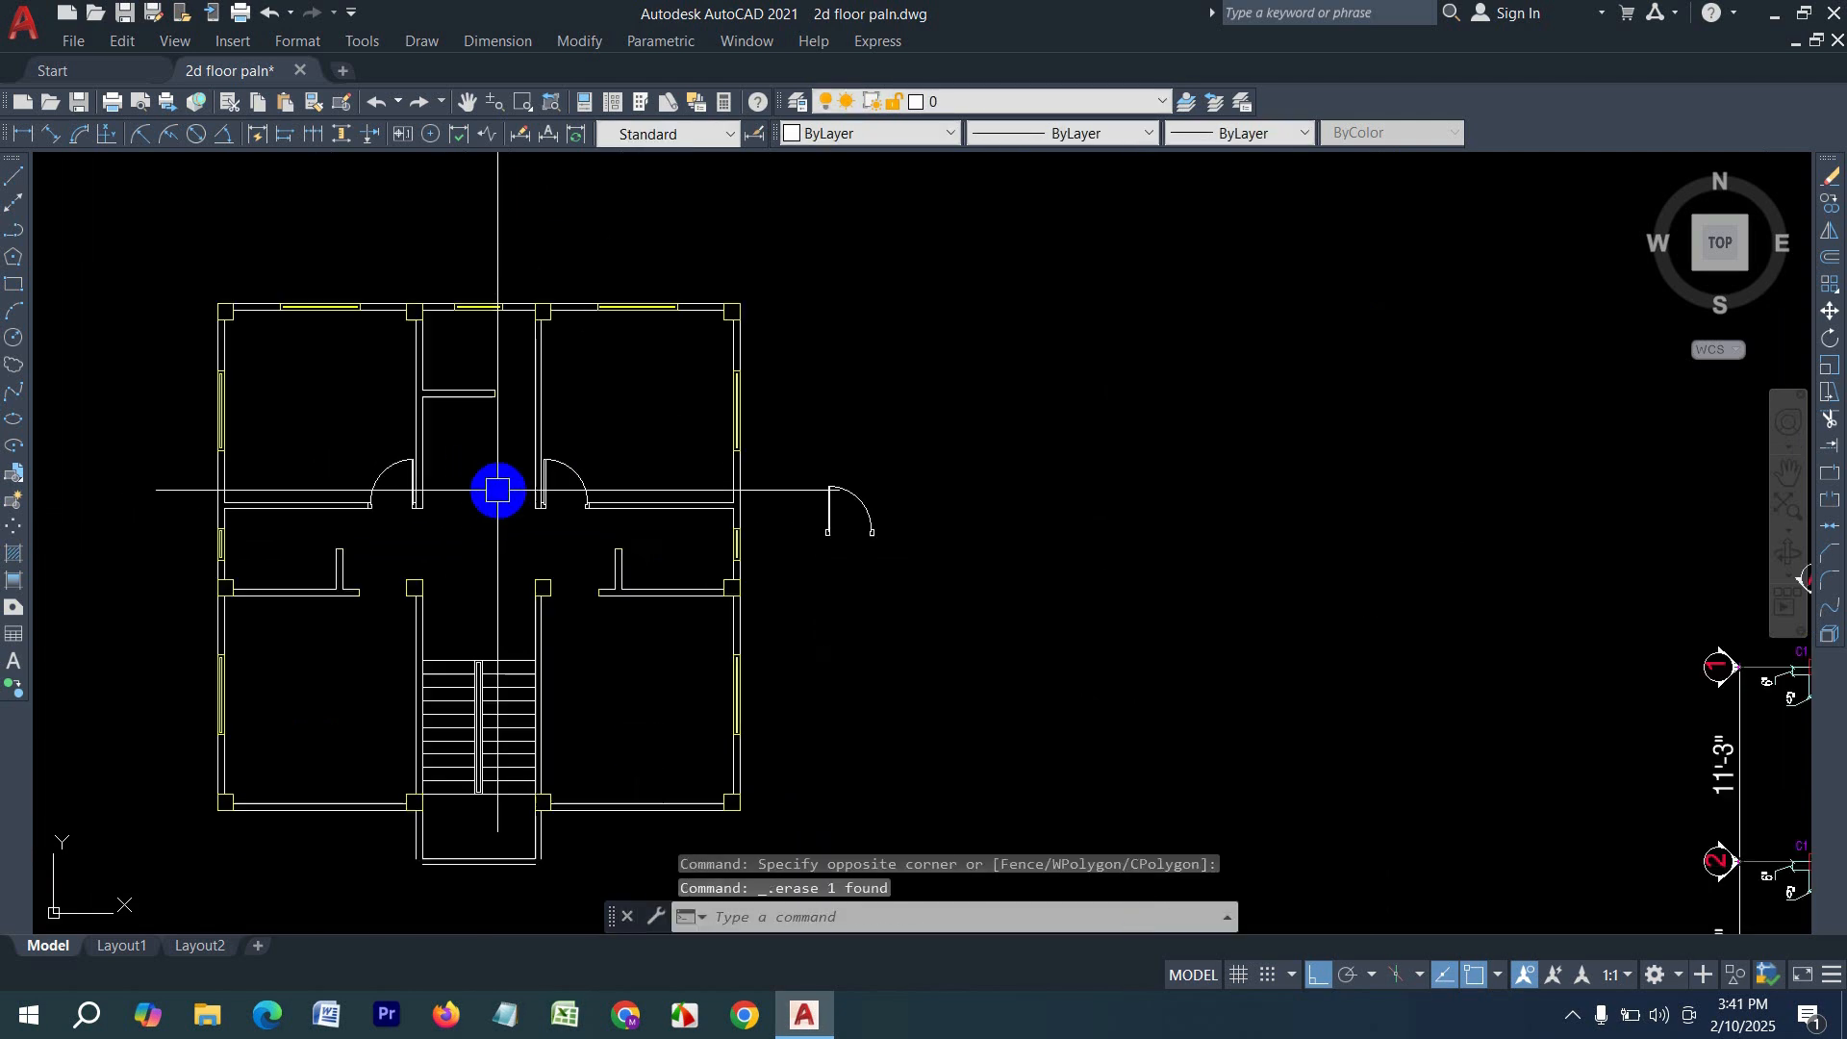
# - Undo the helper line's deletion and the door mirroring
pyautogui.moveTo(509, 413); pyautogui.dragTo(515, 490, button='middle')
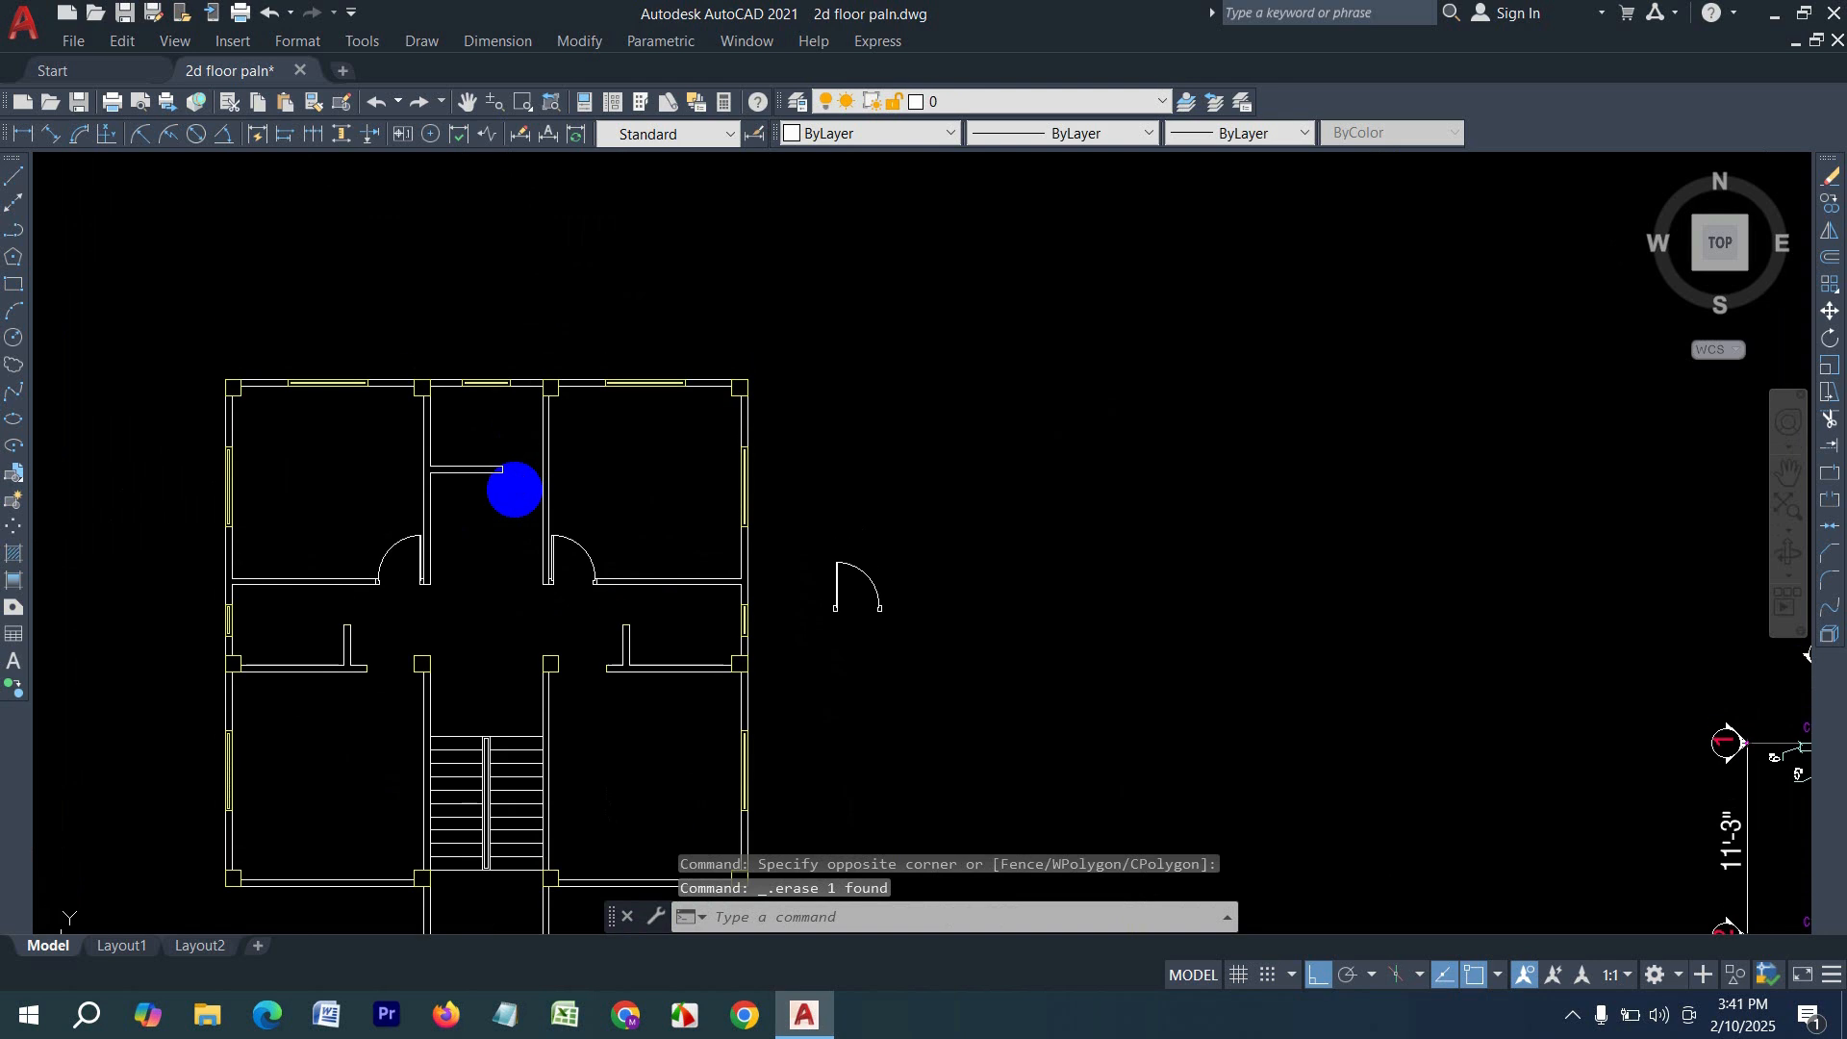
pyautogui.scroll(4, 452, 555)
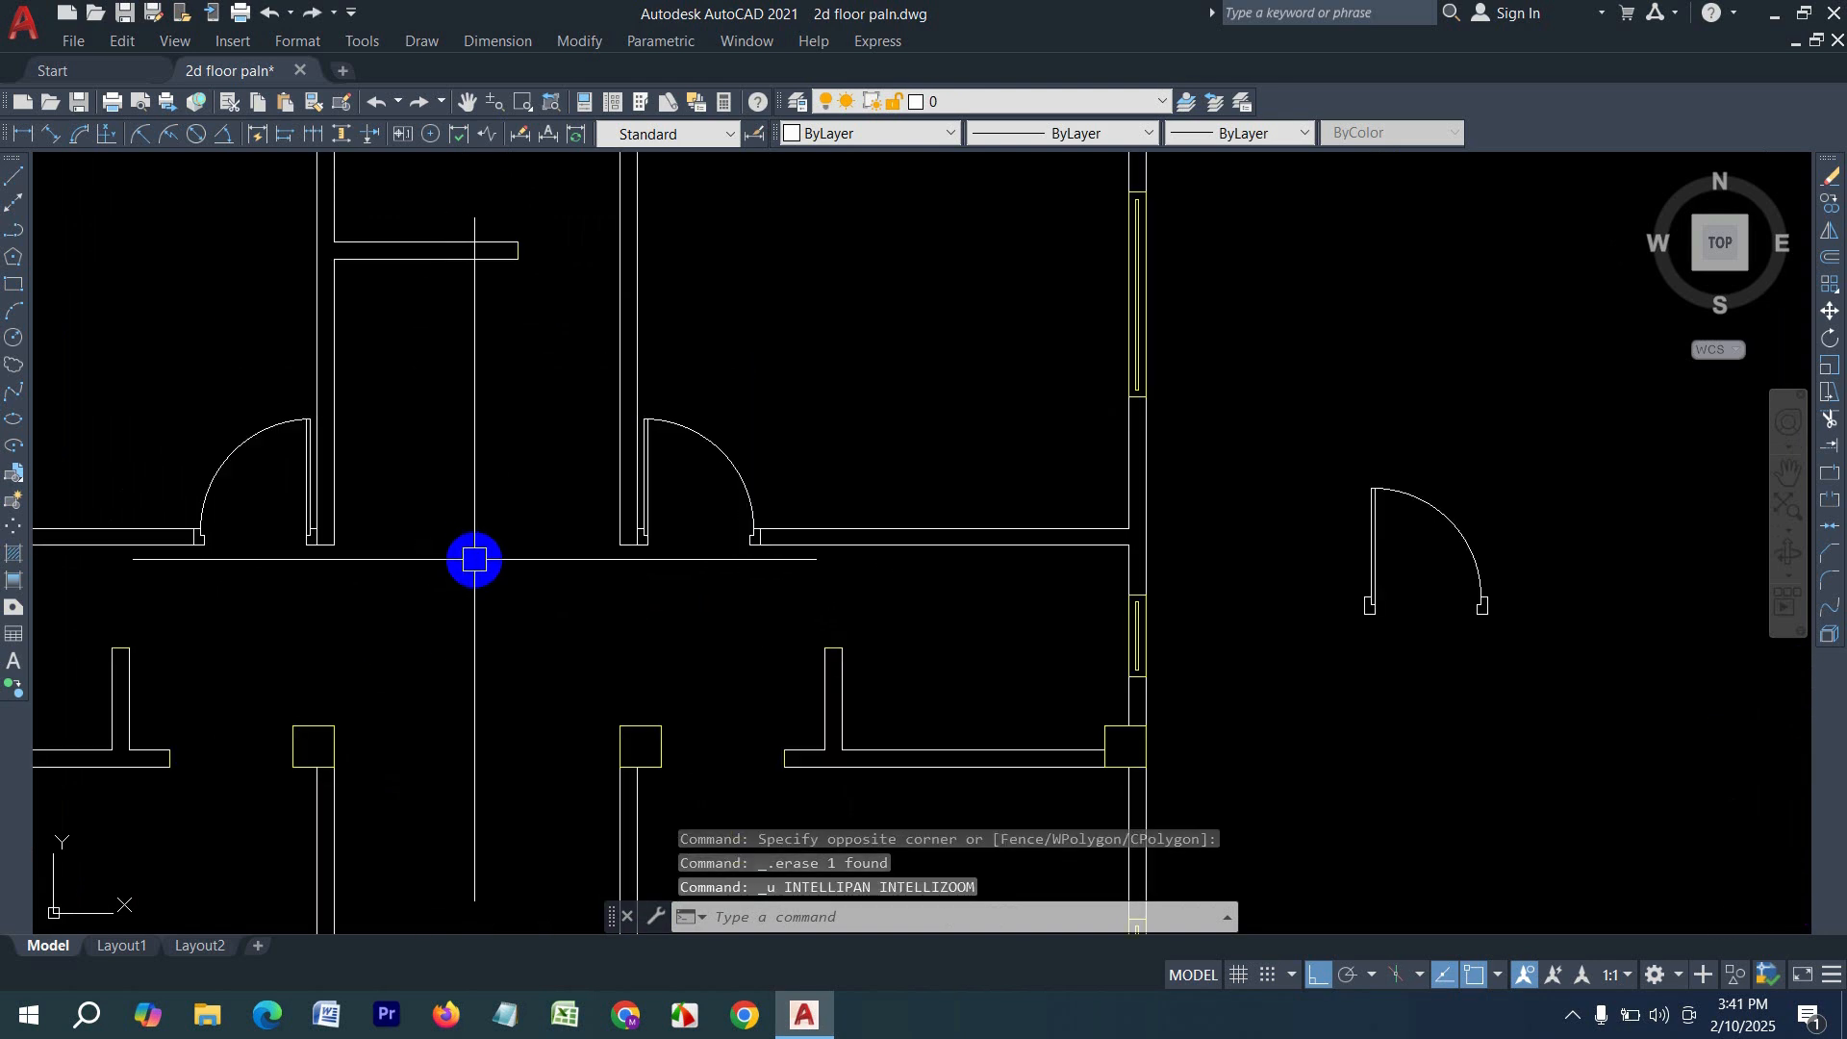
pyautogui.hotkey('ctrl', 'z')
# - Delete the restored helper line across the central passage
pyautogui.click(504, 565)
pyautogui.click(477, 513)
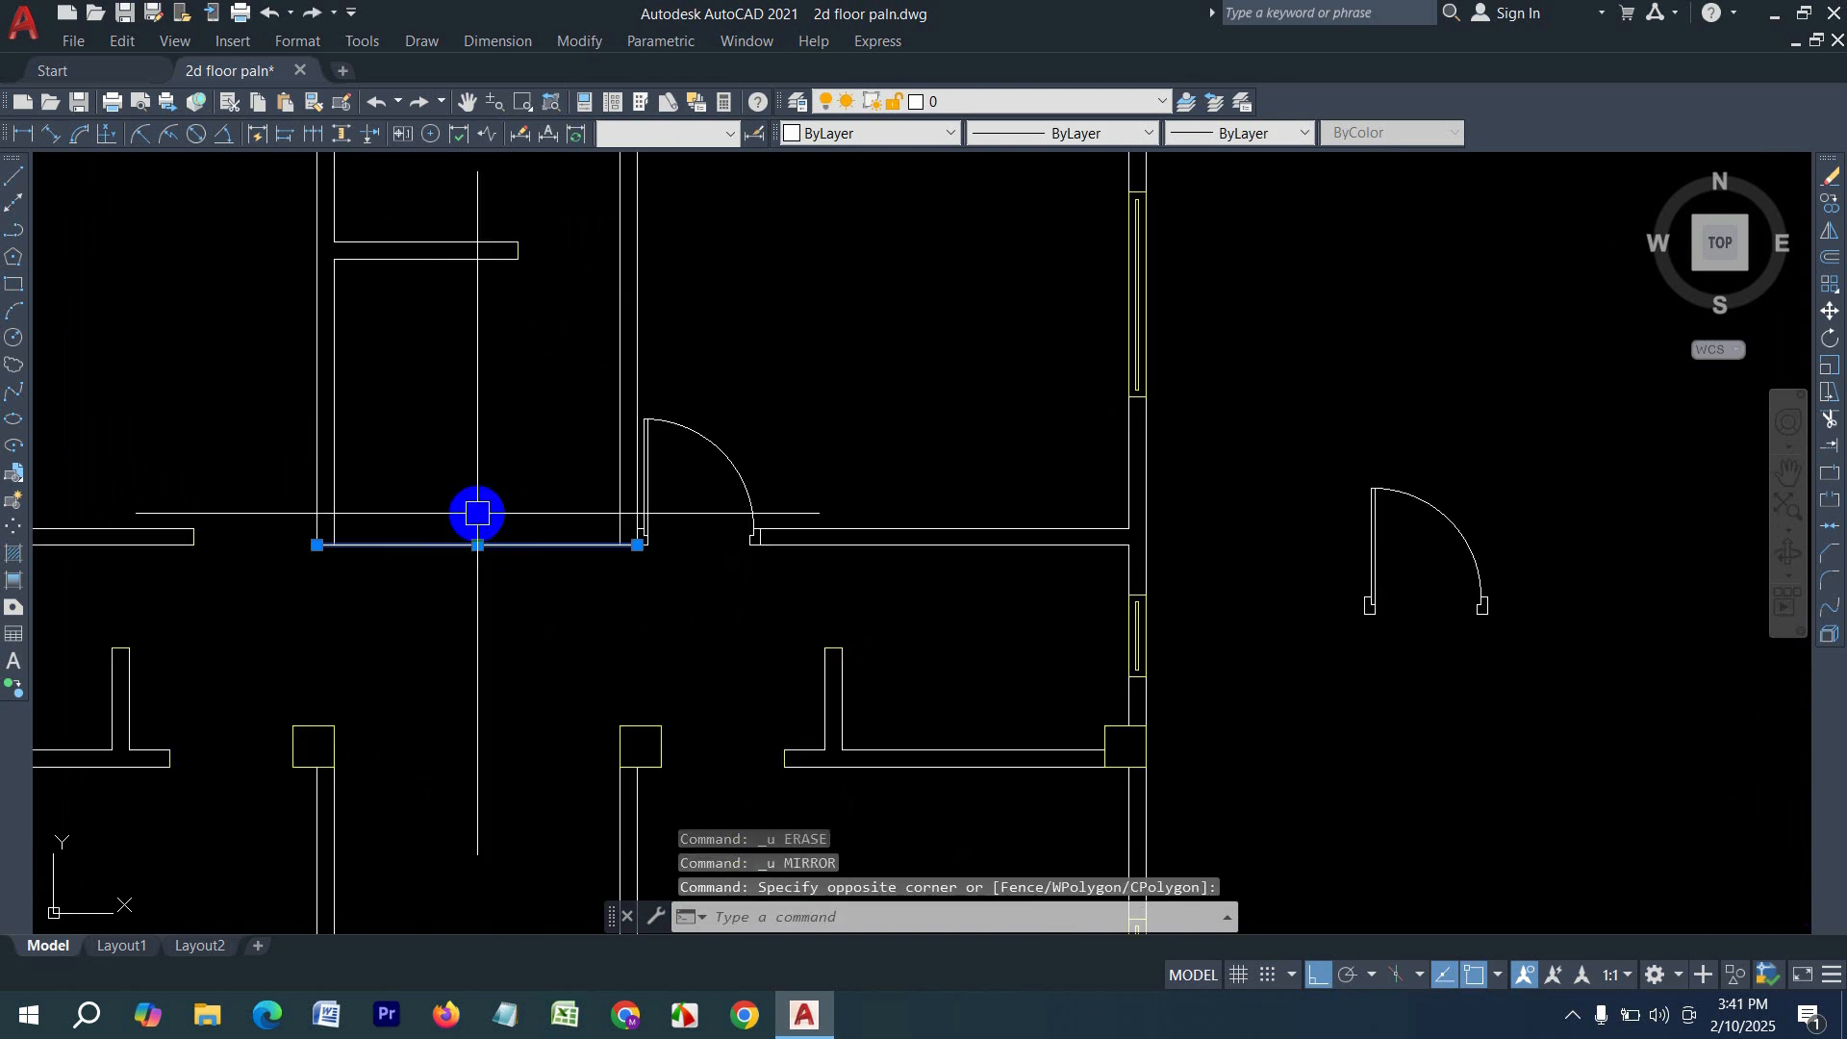
pyautogui.press('Delete')
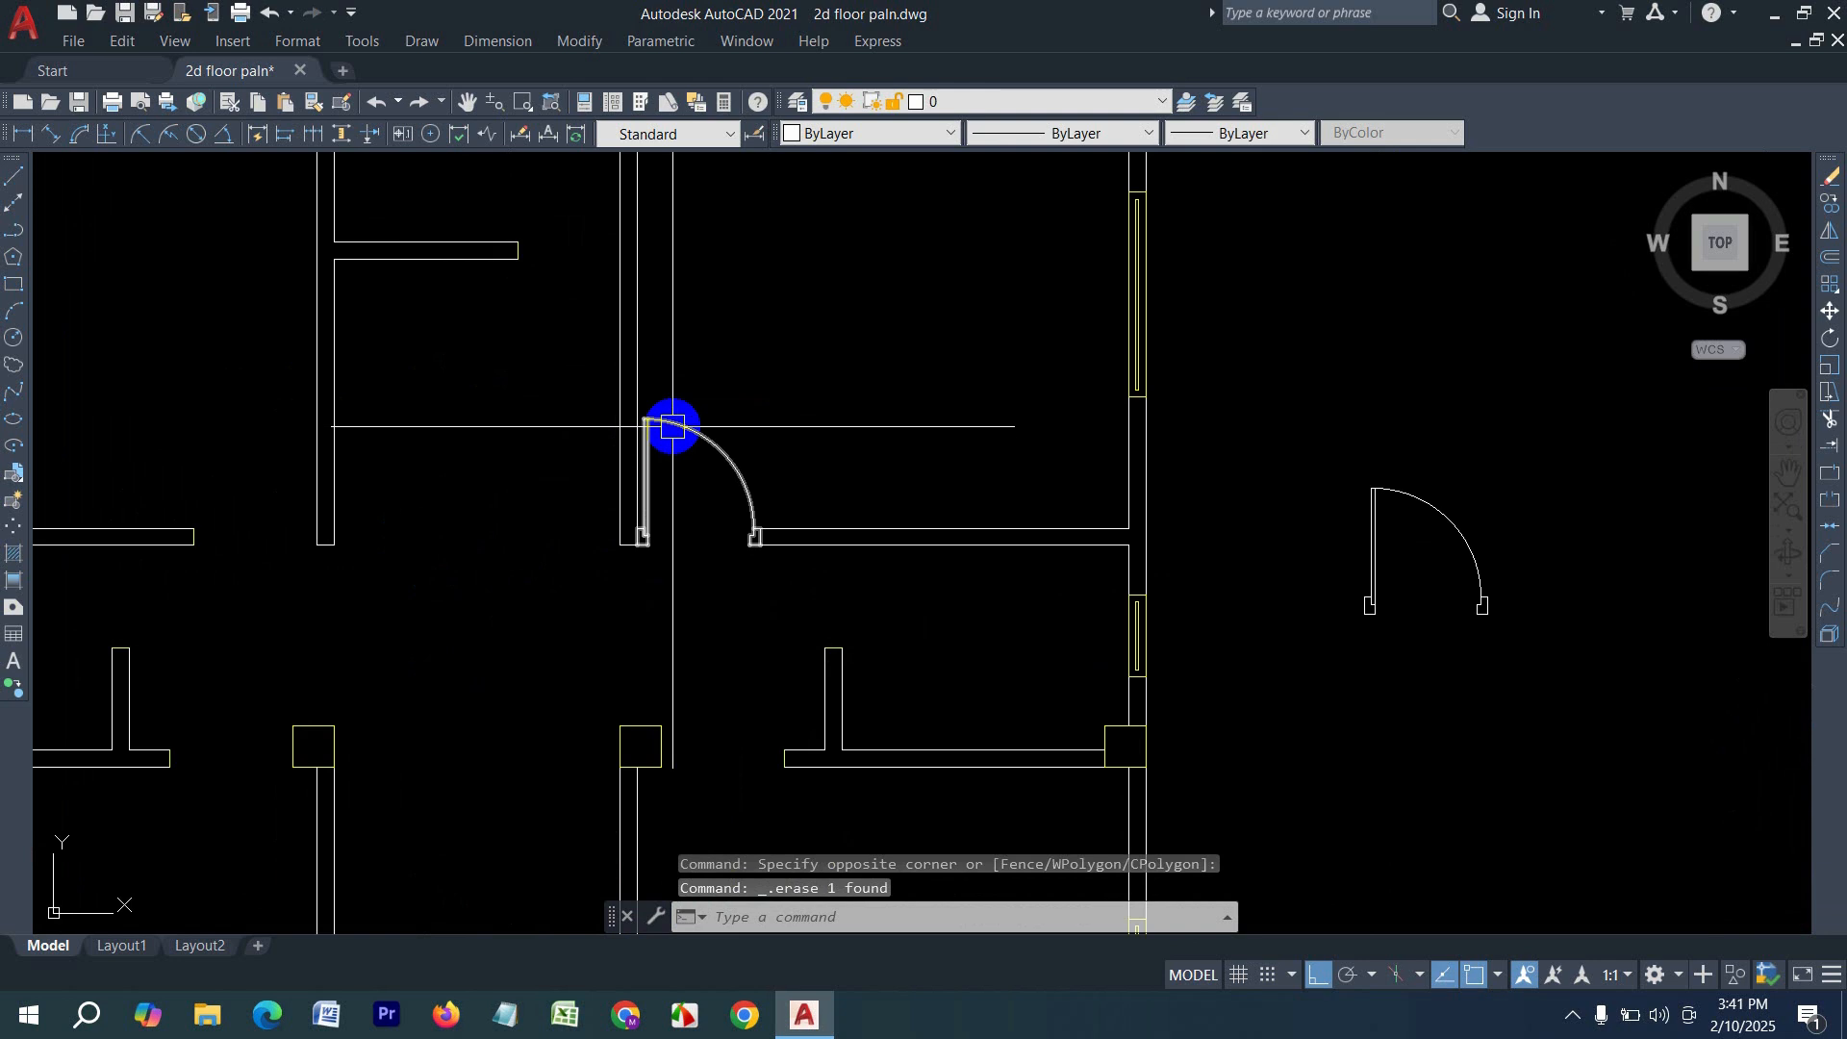
# - Mirror the placed door about a vertical axis through the midpoint of the upper wall's central window, keeping the source door
pyautogui.scroll(-2, 723, 556)
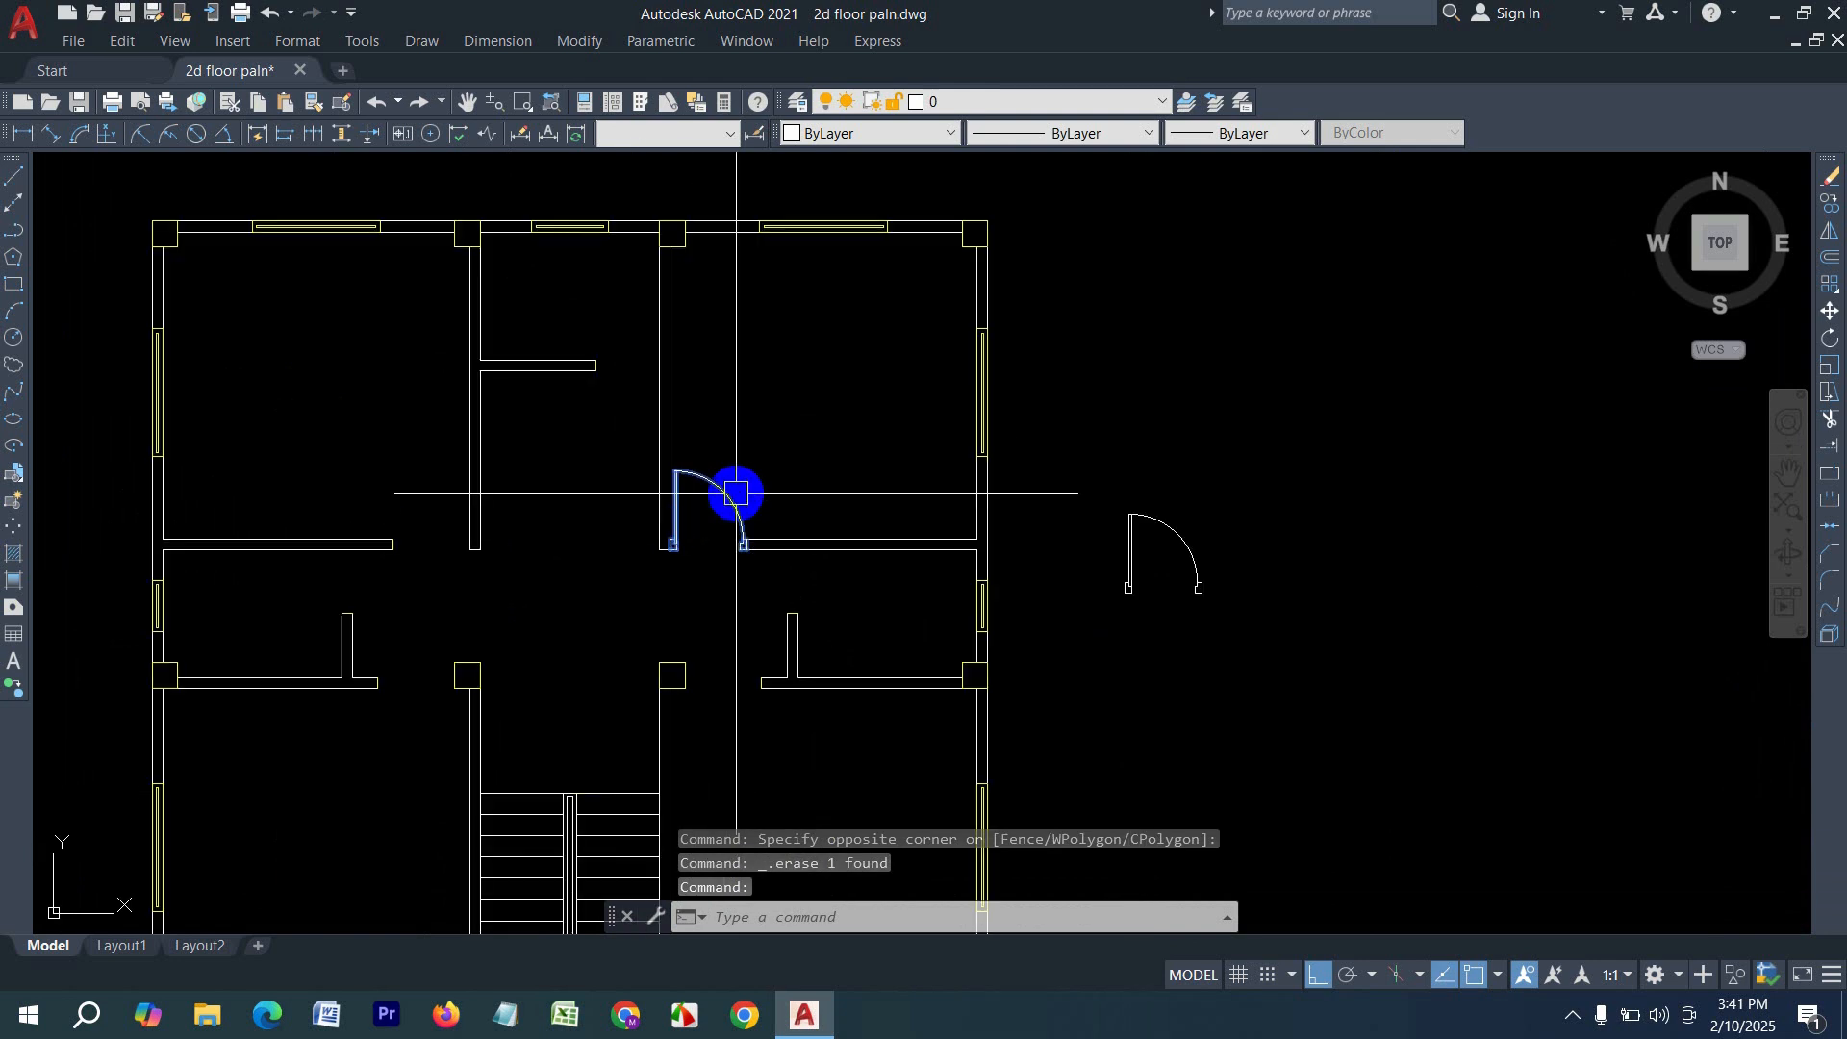
pyautogui.write('mi')
pyautogui.press('Return')
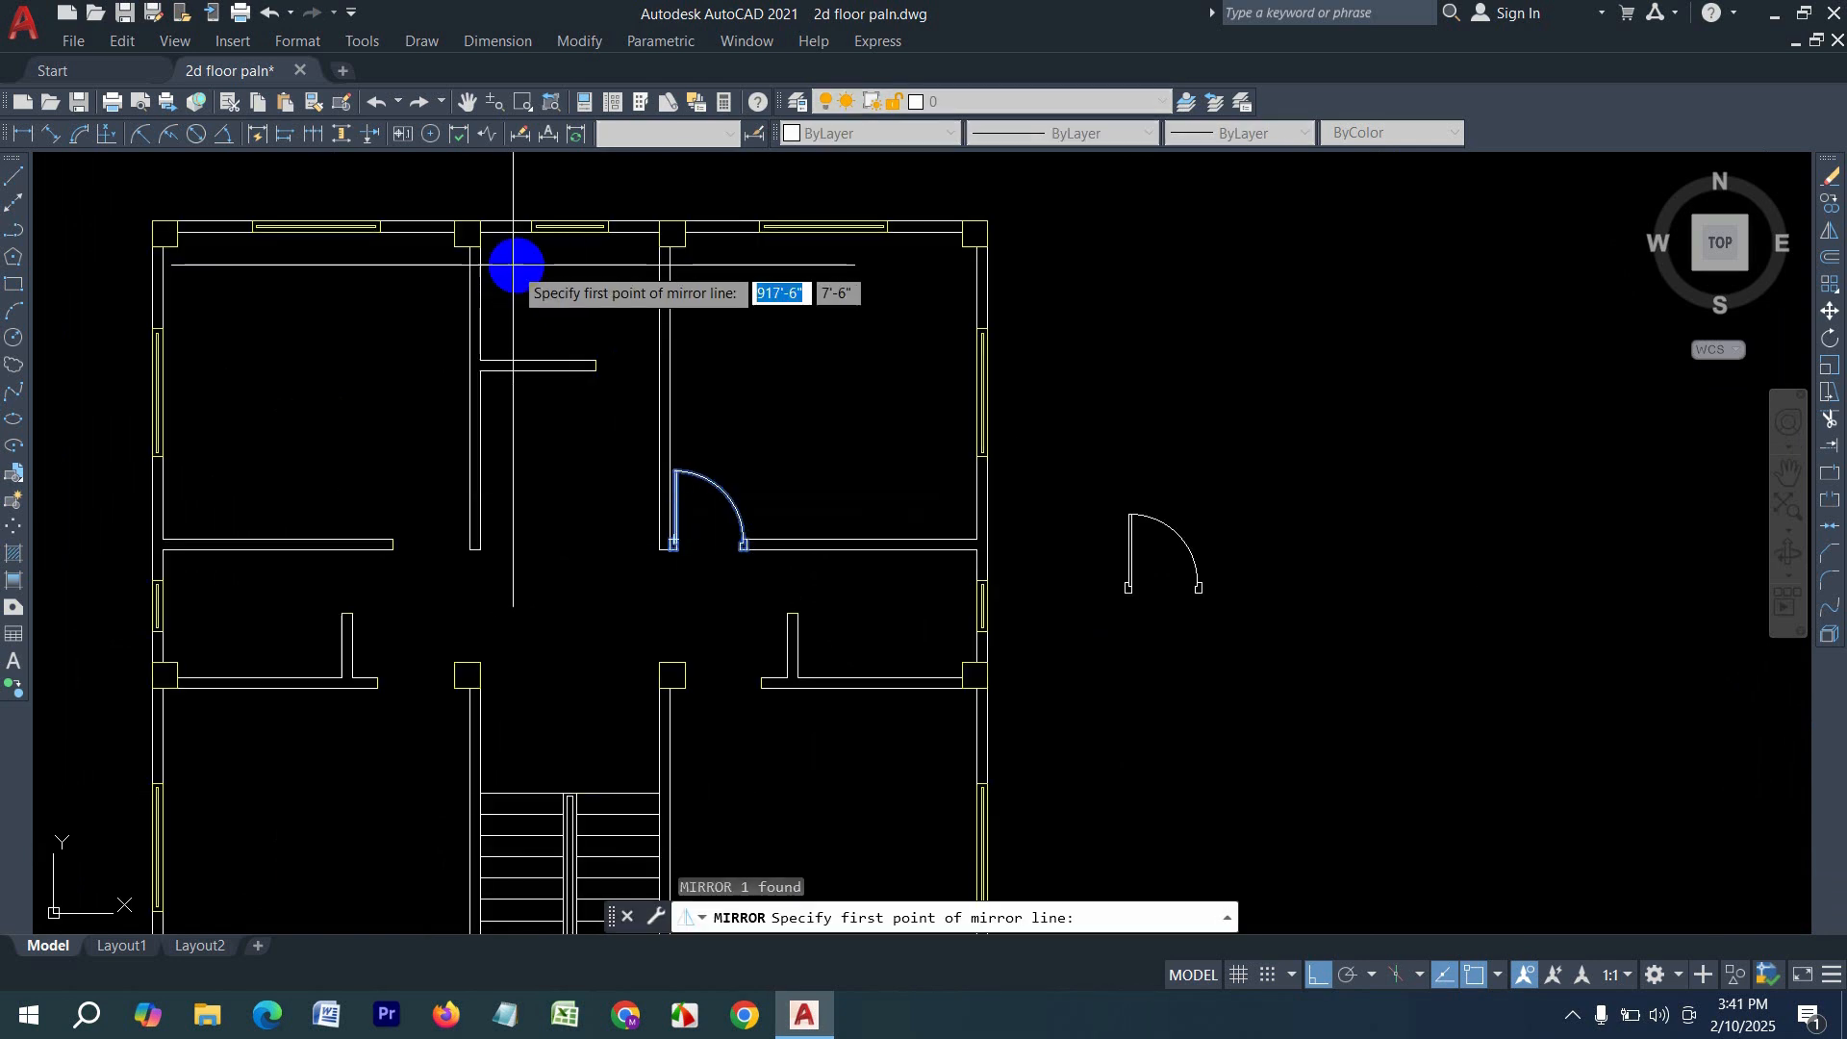
pyautogui.click(569, 227)
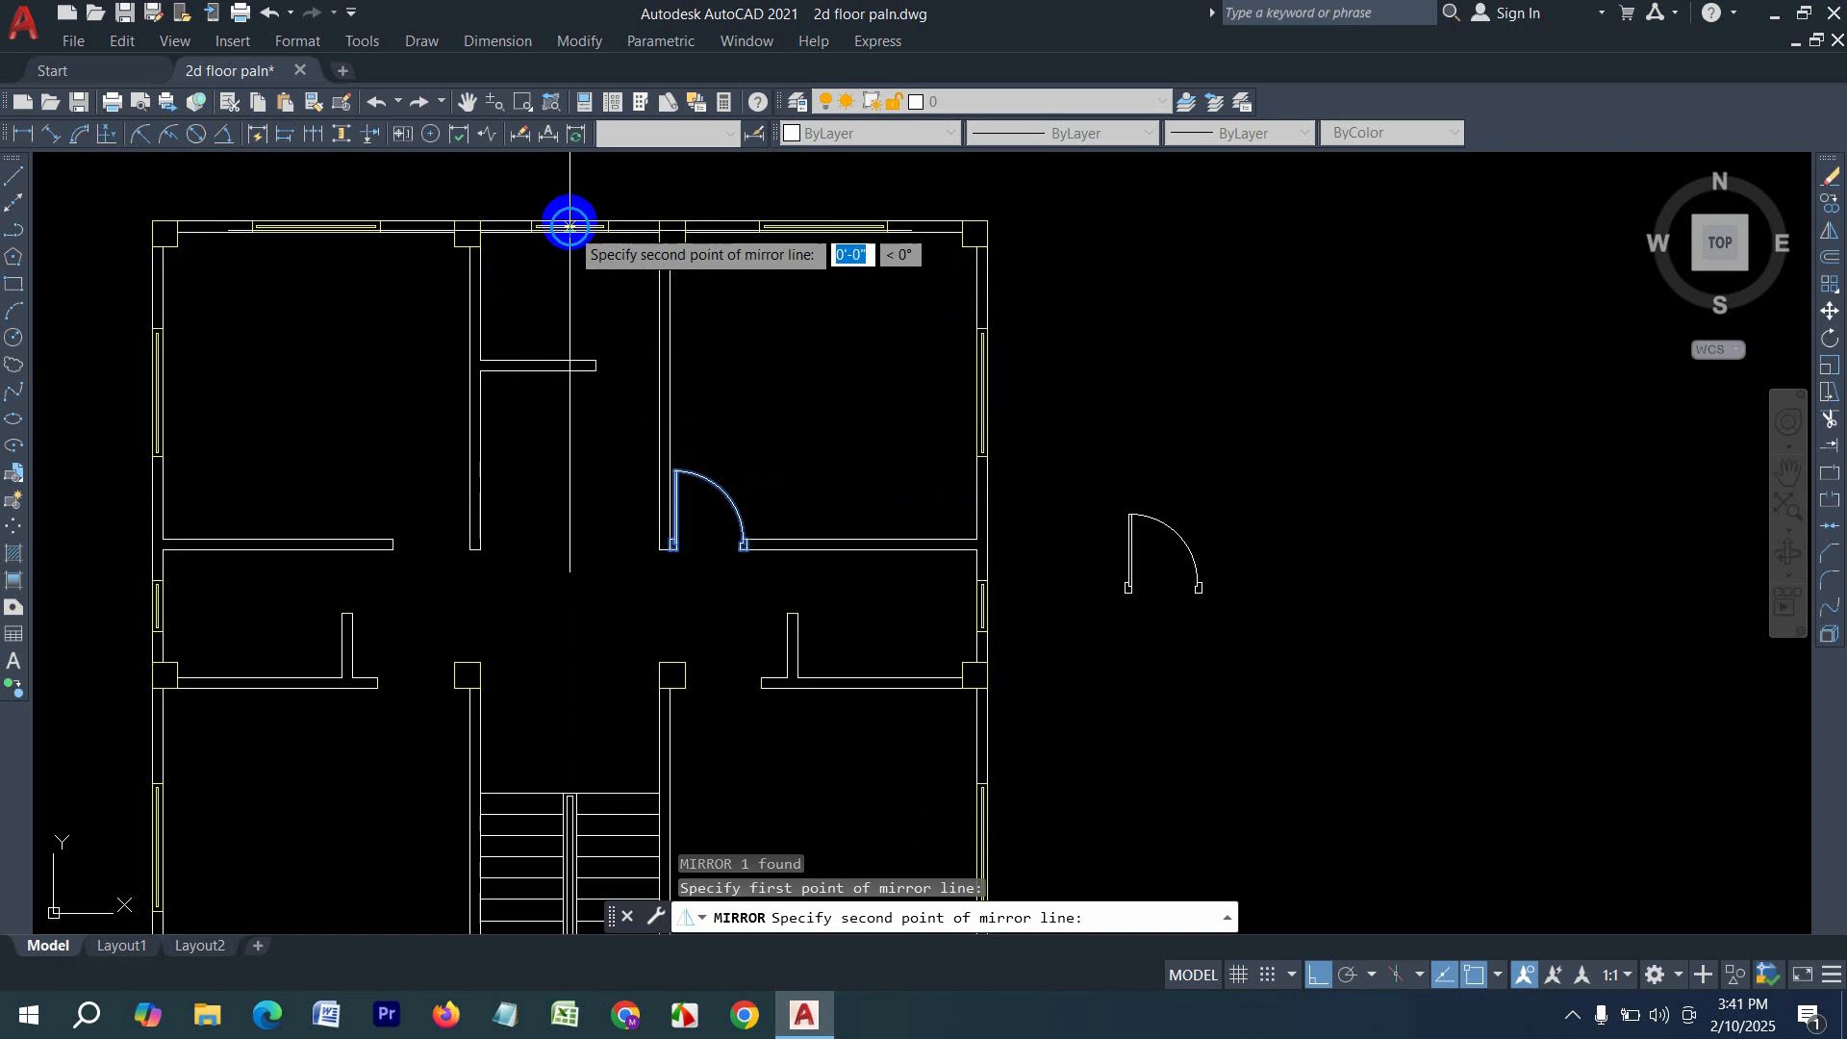
pyautogui.moveTo(569, 227); pyautogui.dragTo(567, 309, button='middle')
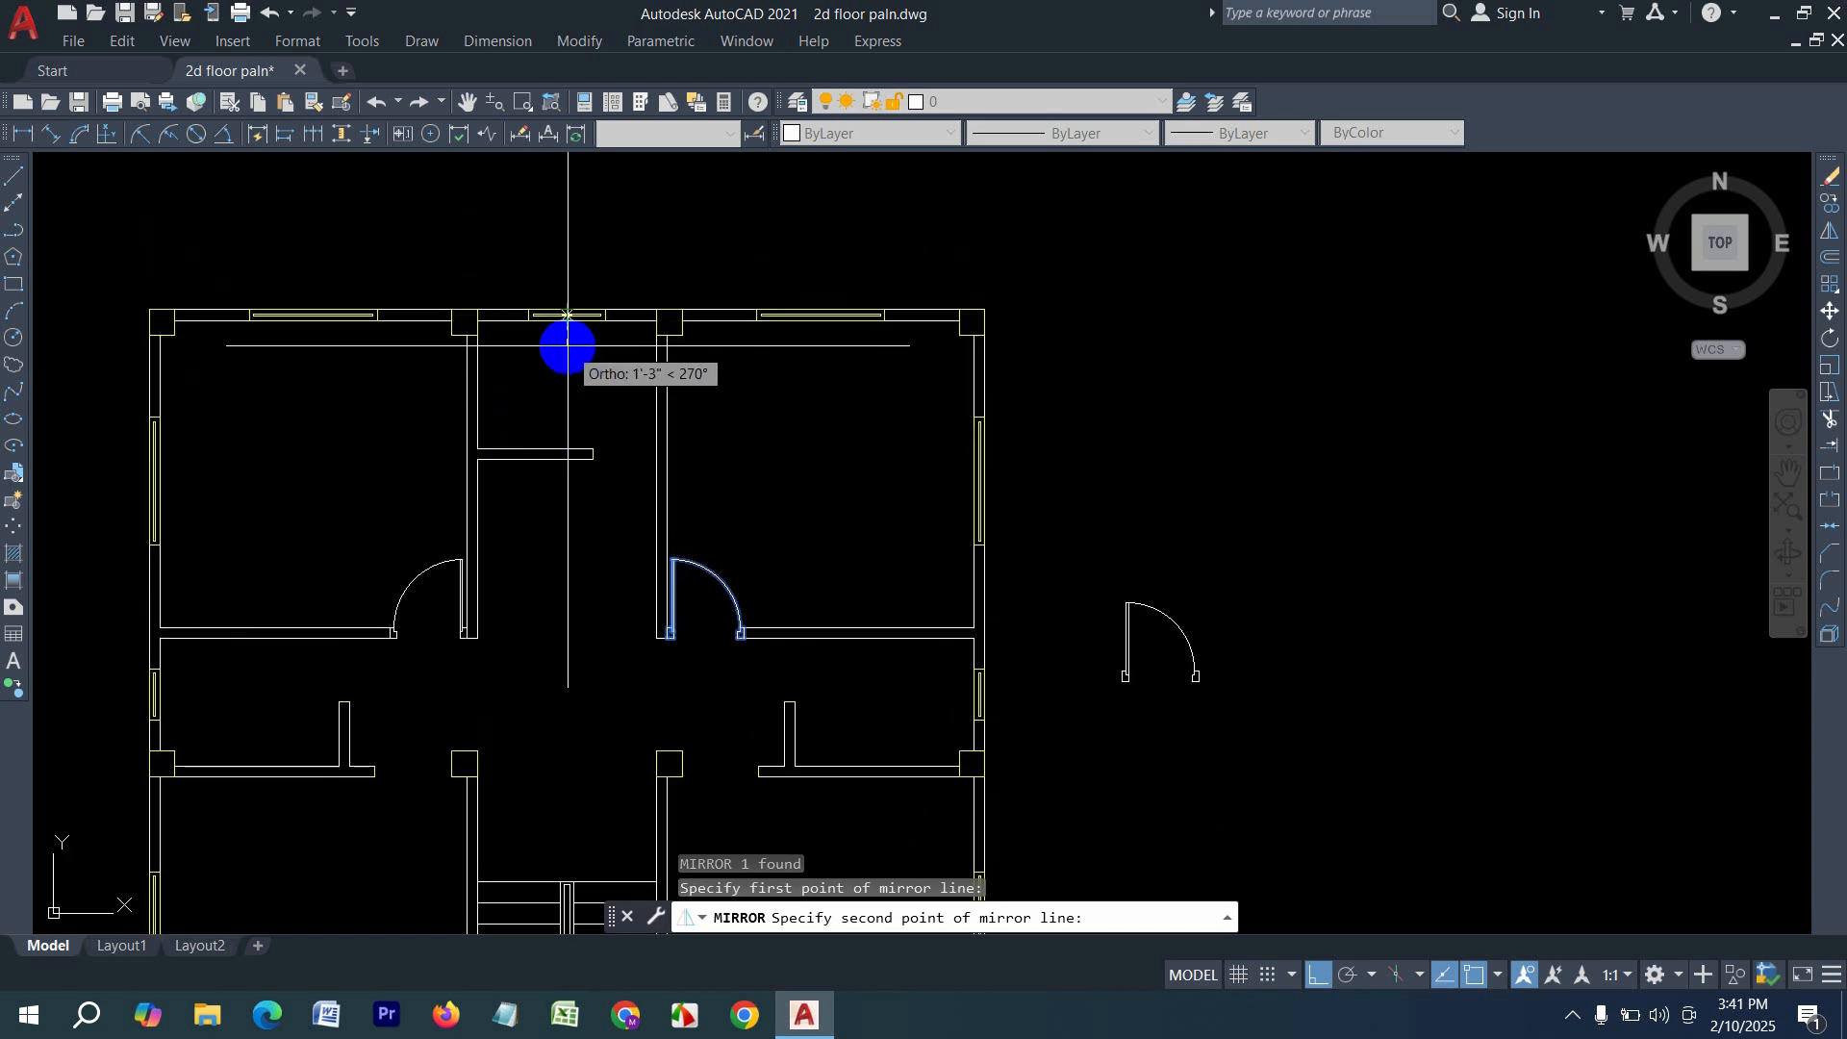
pyautogui.press('F8')
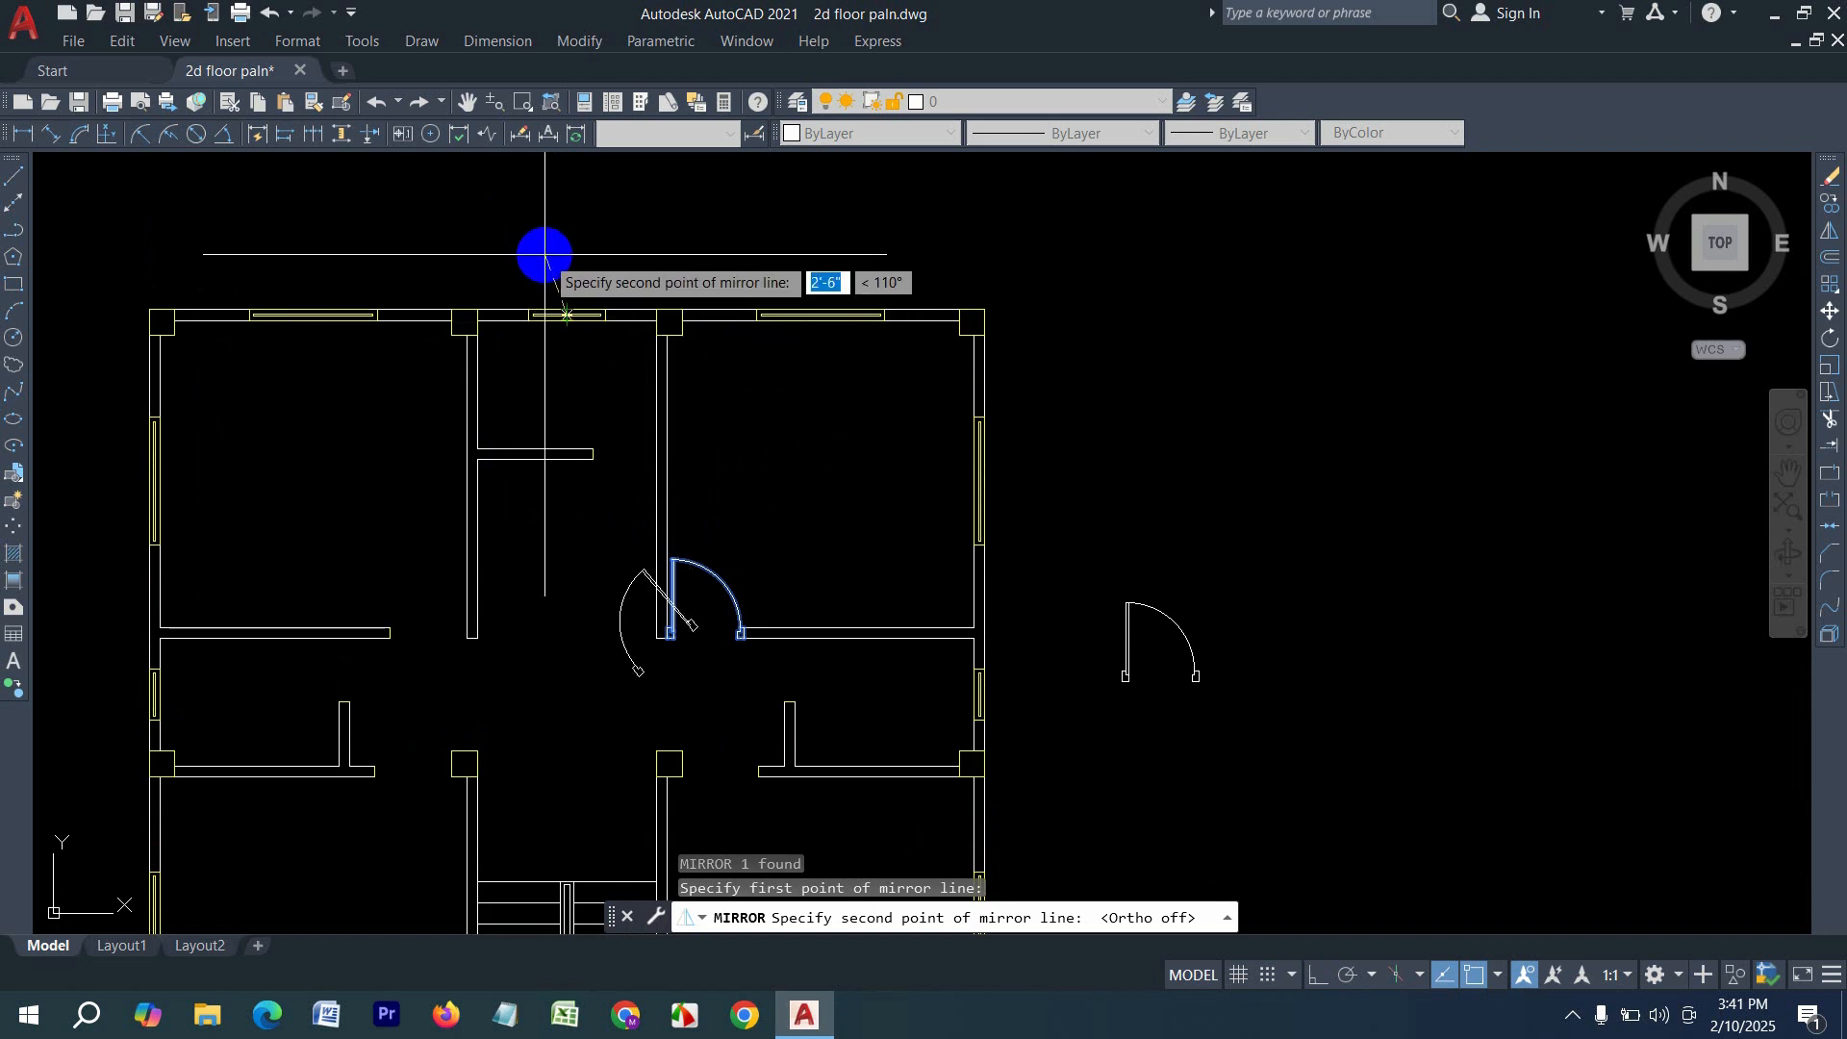
pyautogui.press('F8')
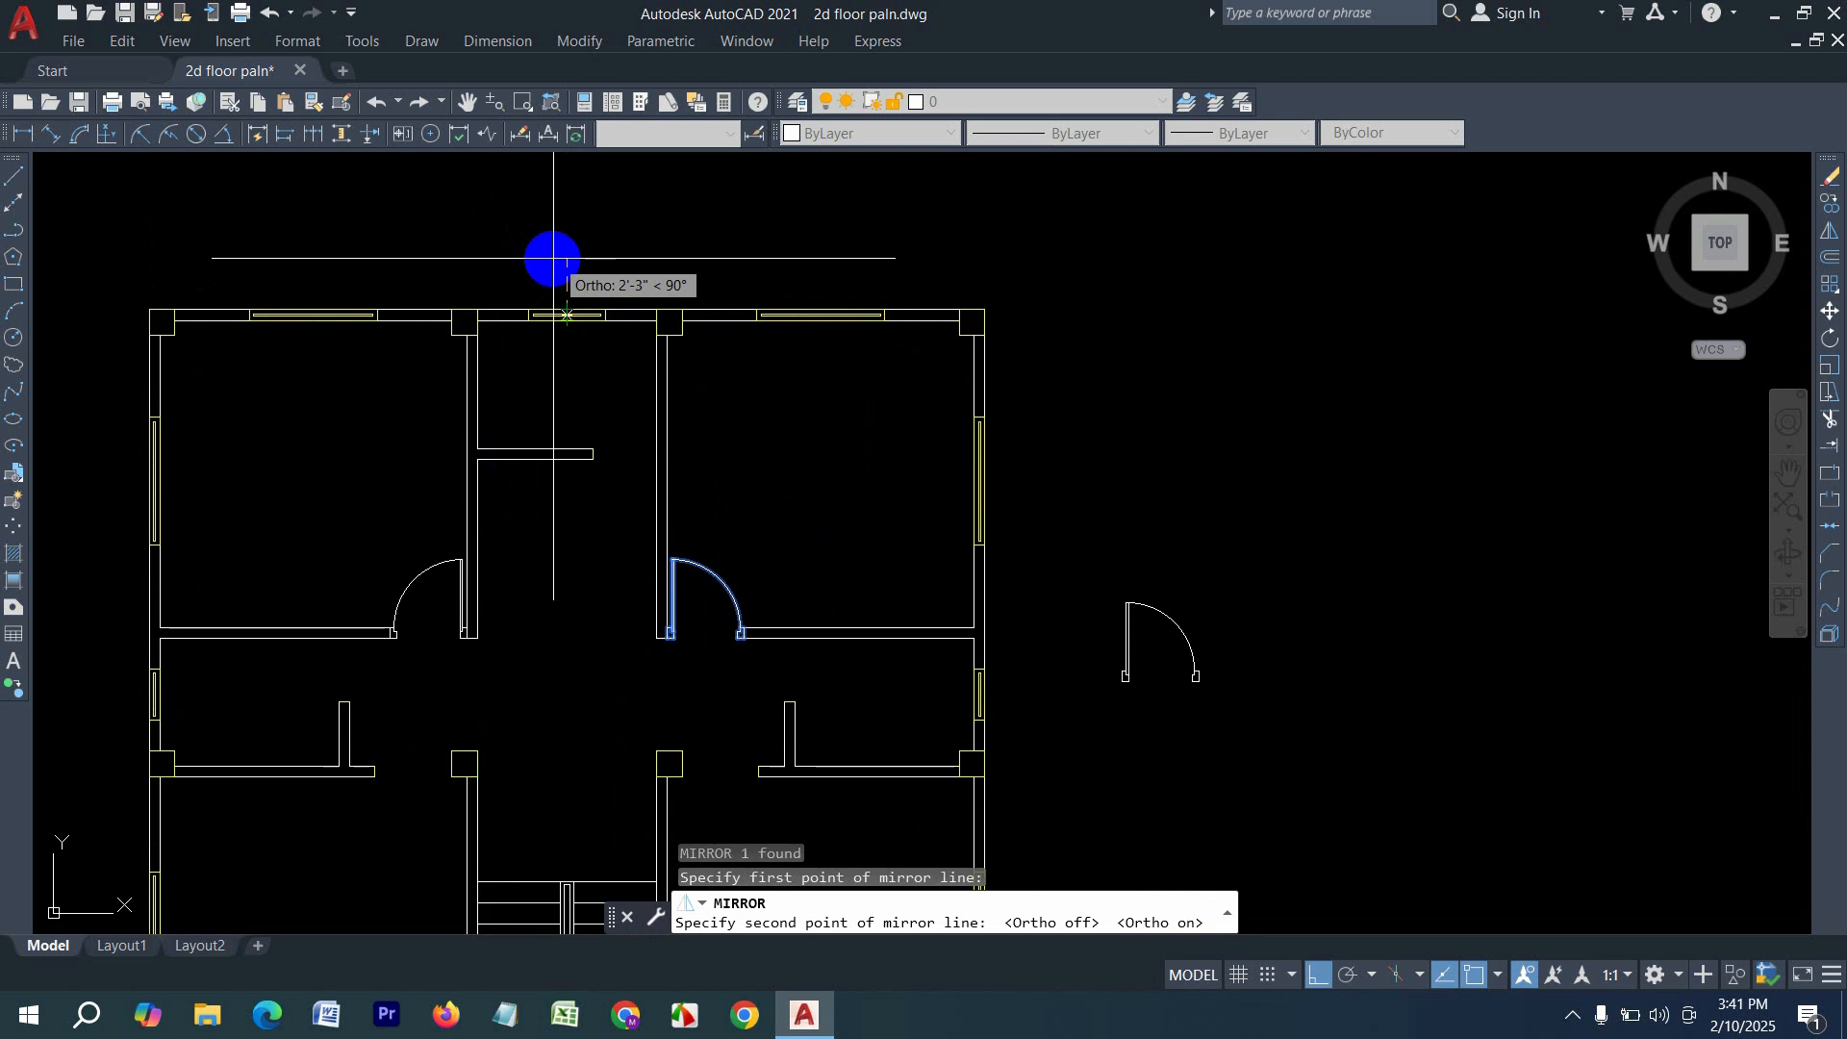
pyautogui.click(566, 308)
pyautogui.click(613, 383)
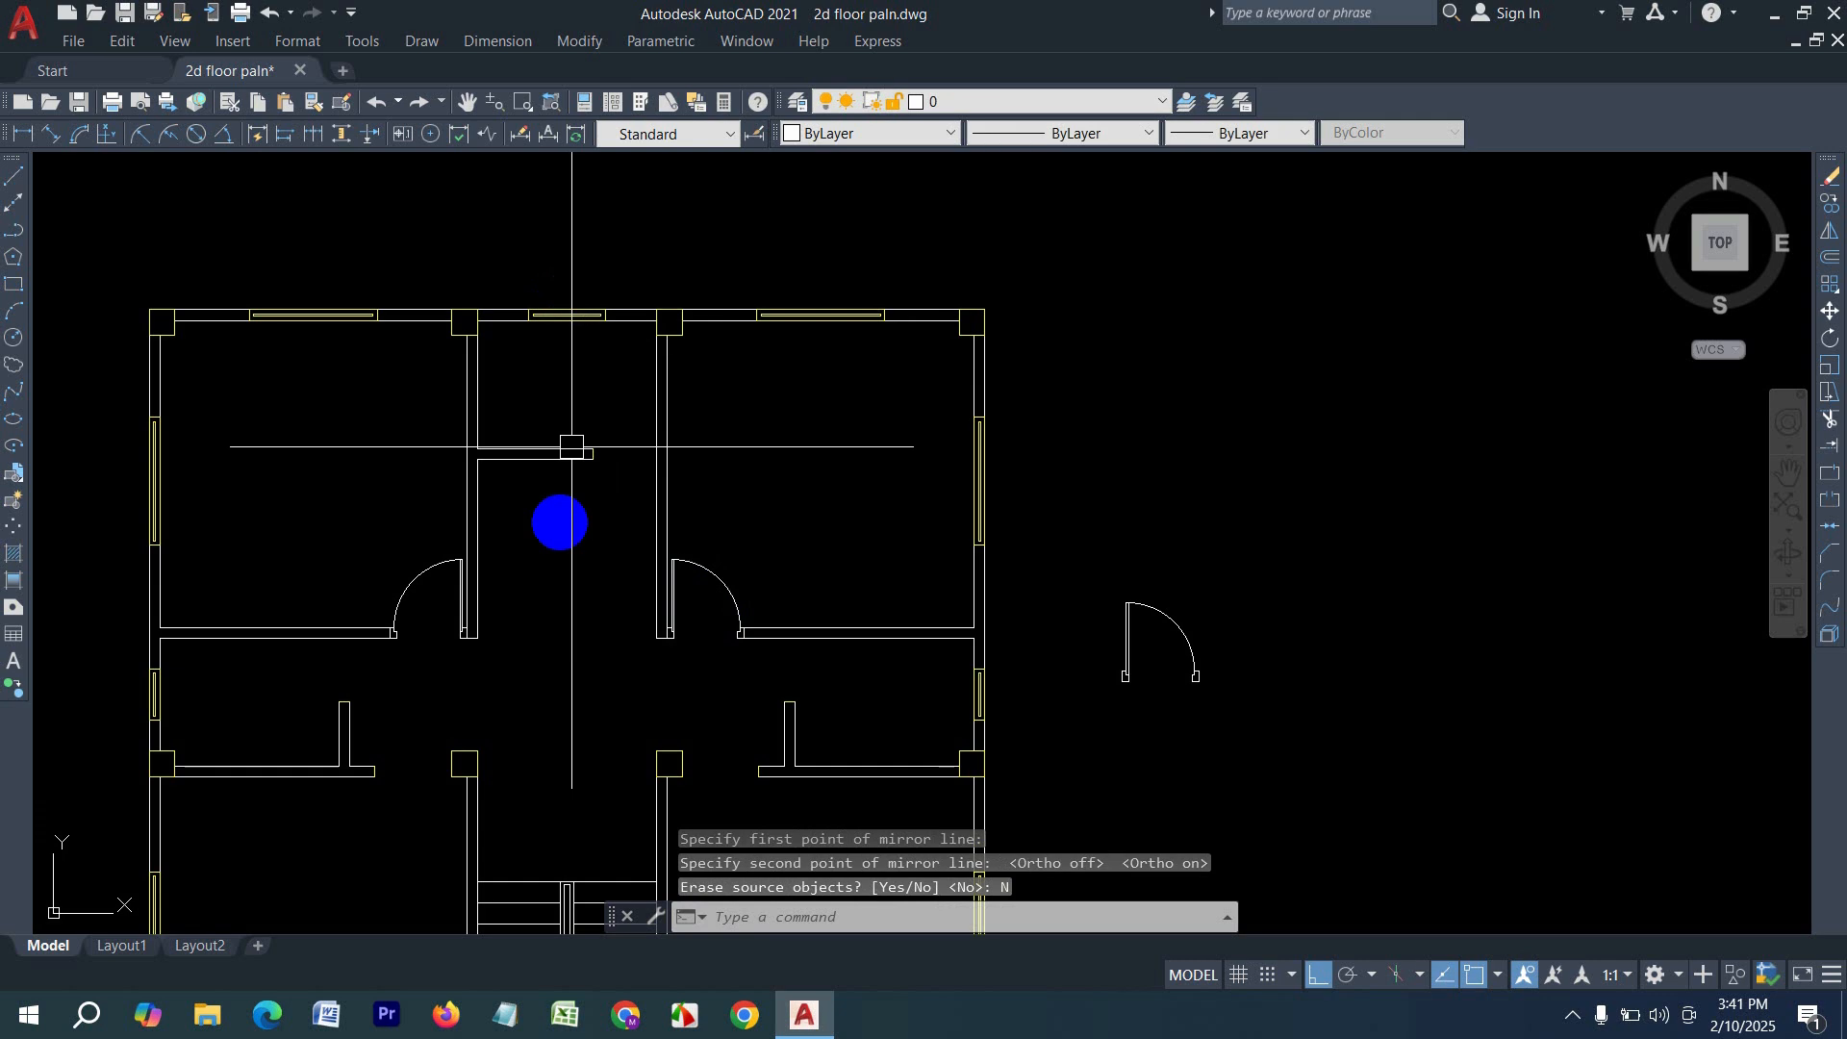
# - Delete the spare door block standing outside the floor plan's east wall
pyautogui.moveTo(1088, 534); pyautogui.dragTo(1121, 594, button='middle')
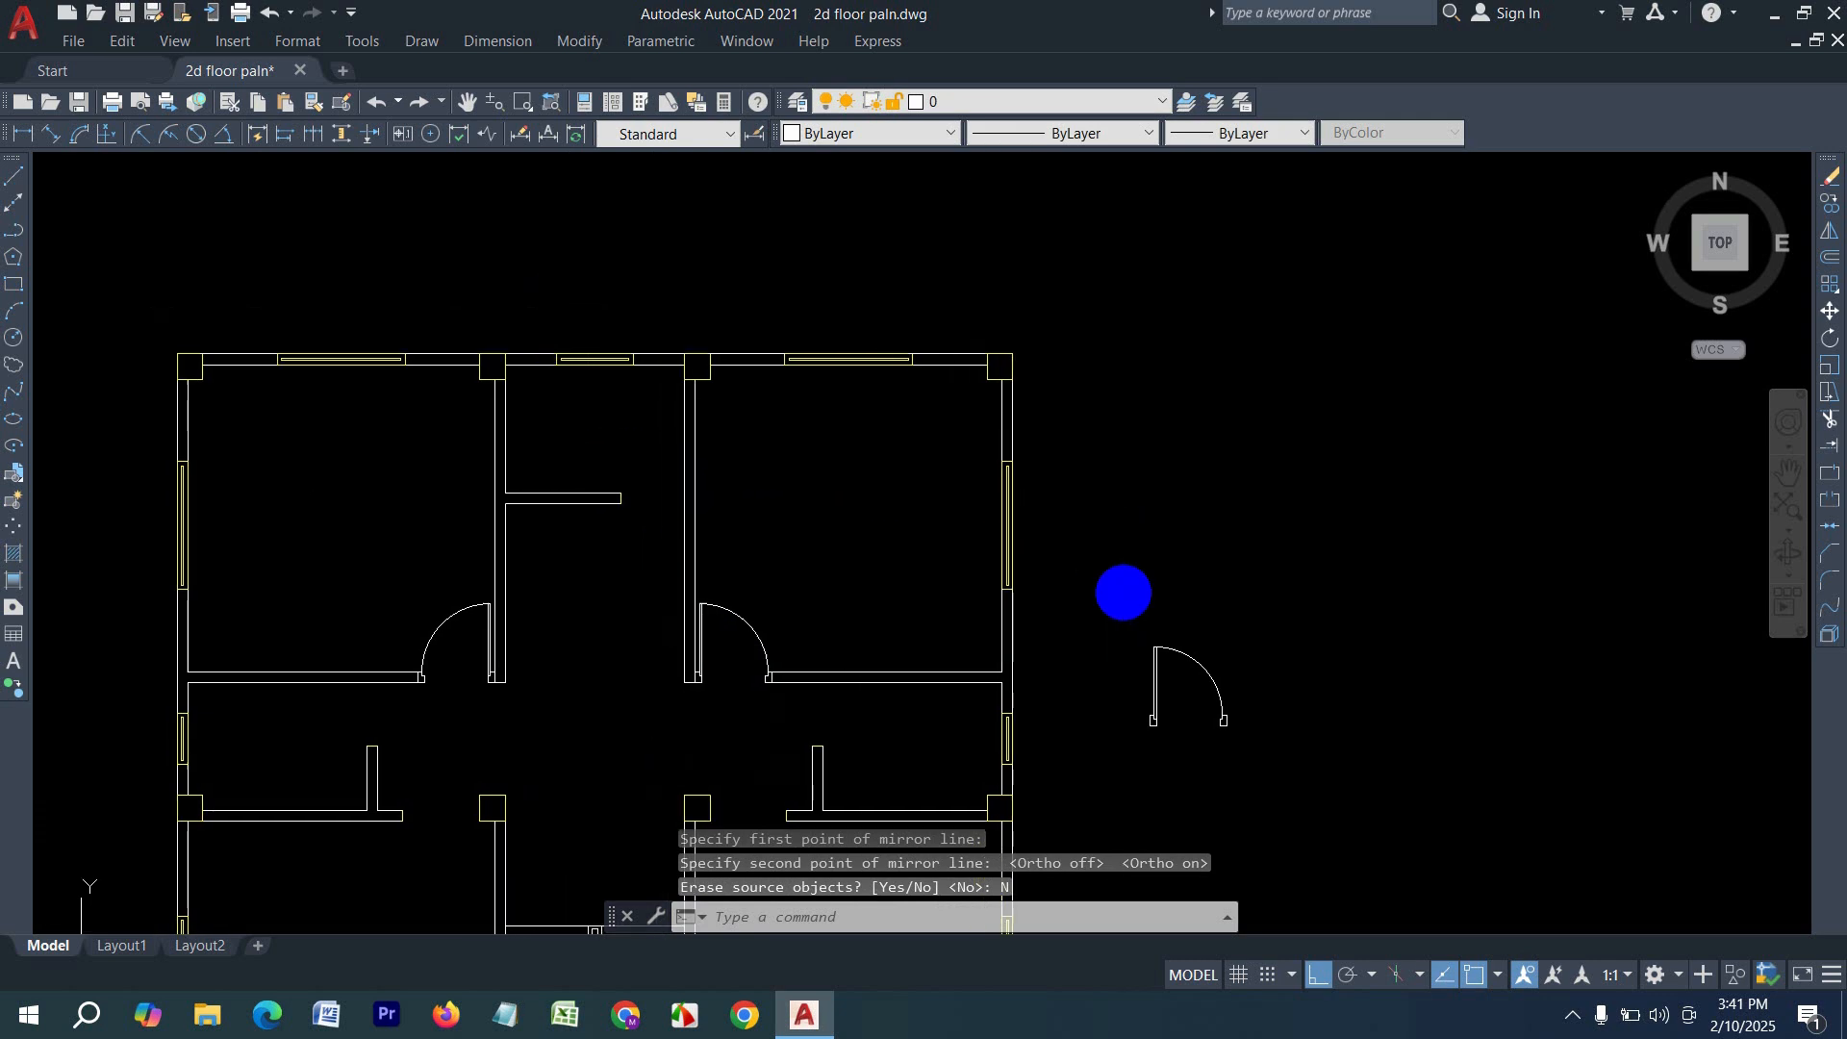
pyautogui.click(1252, 756)
pyautogui.click(1133, 623)
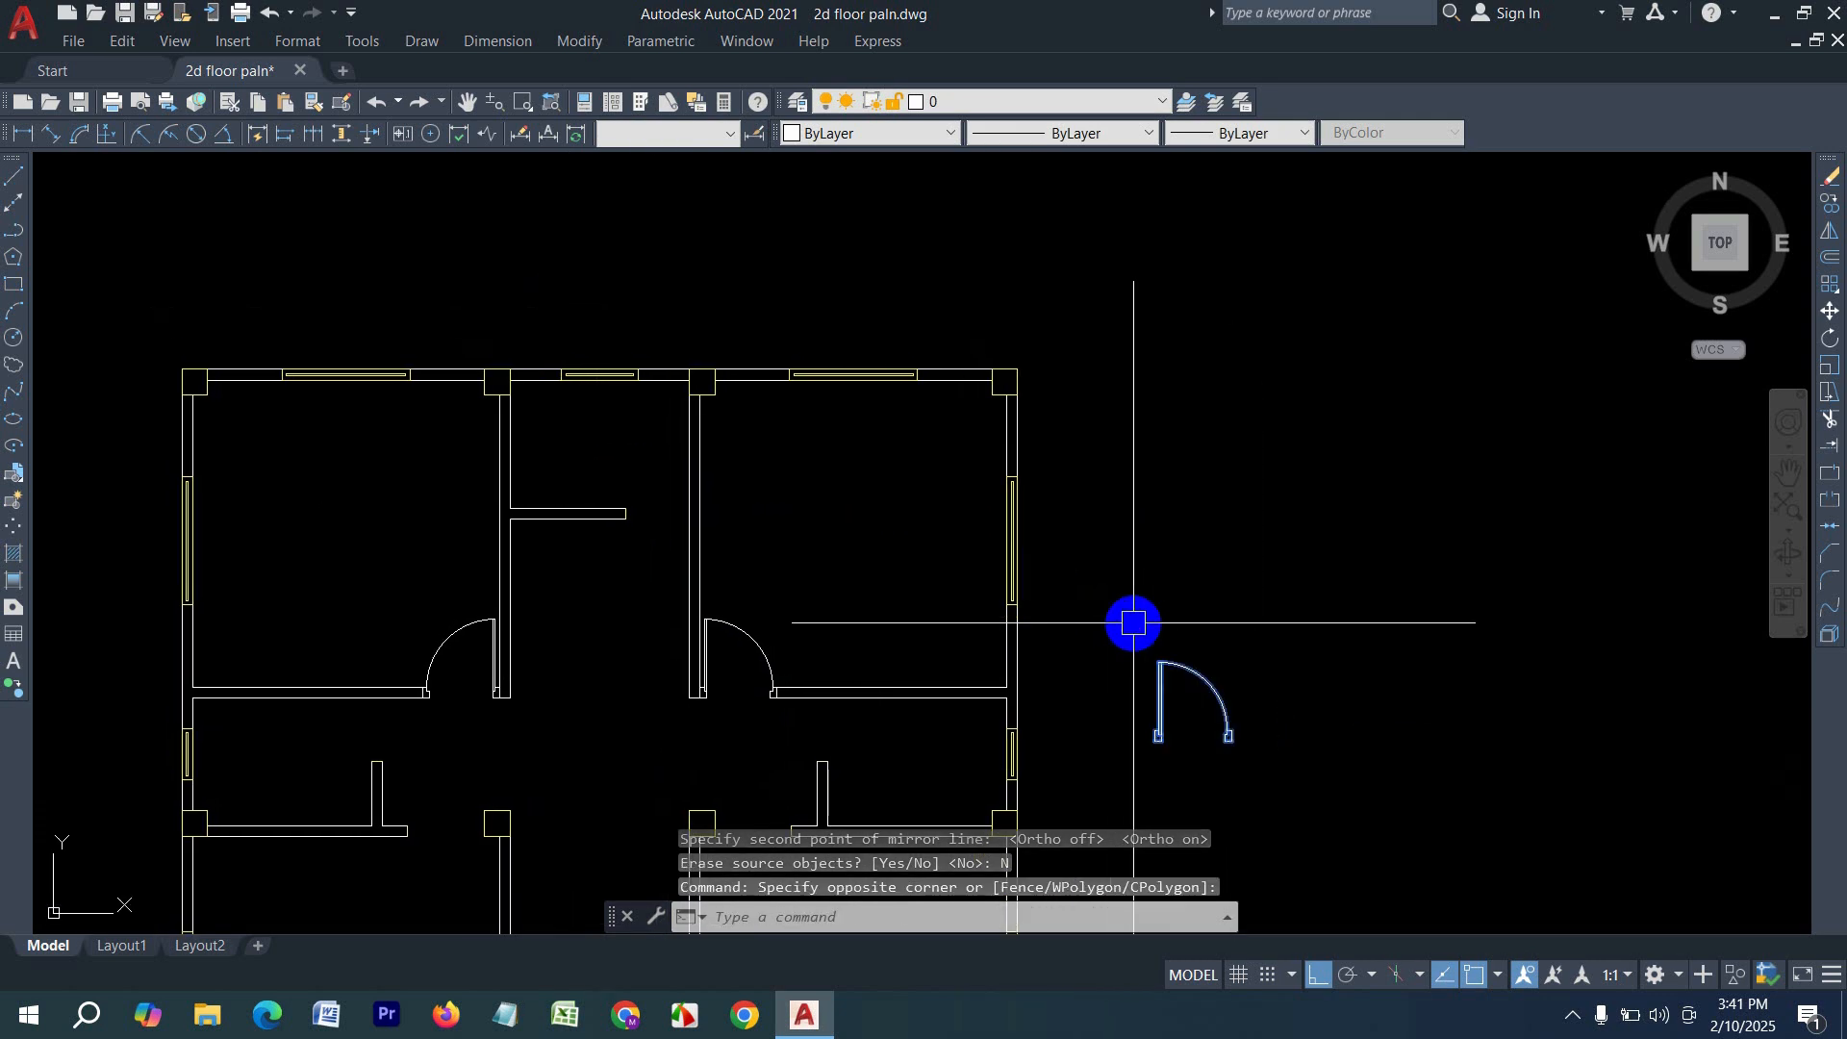
pyautogui.press('Delete')
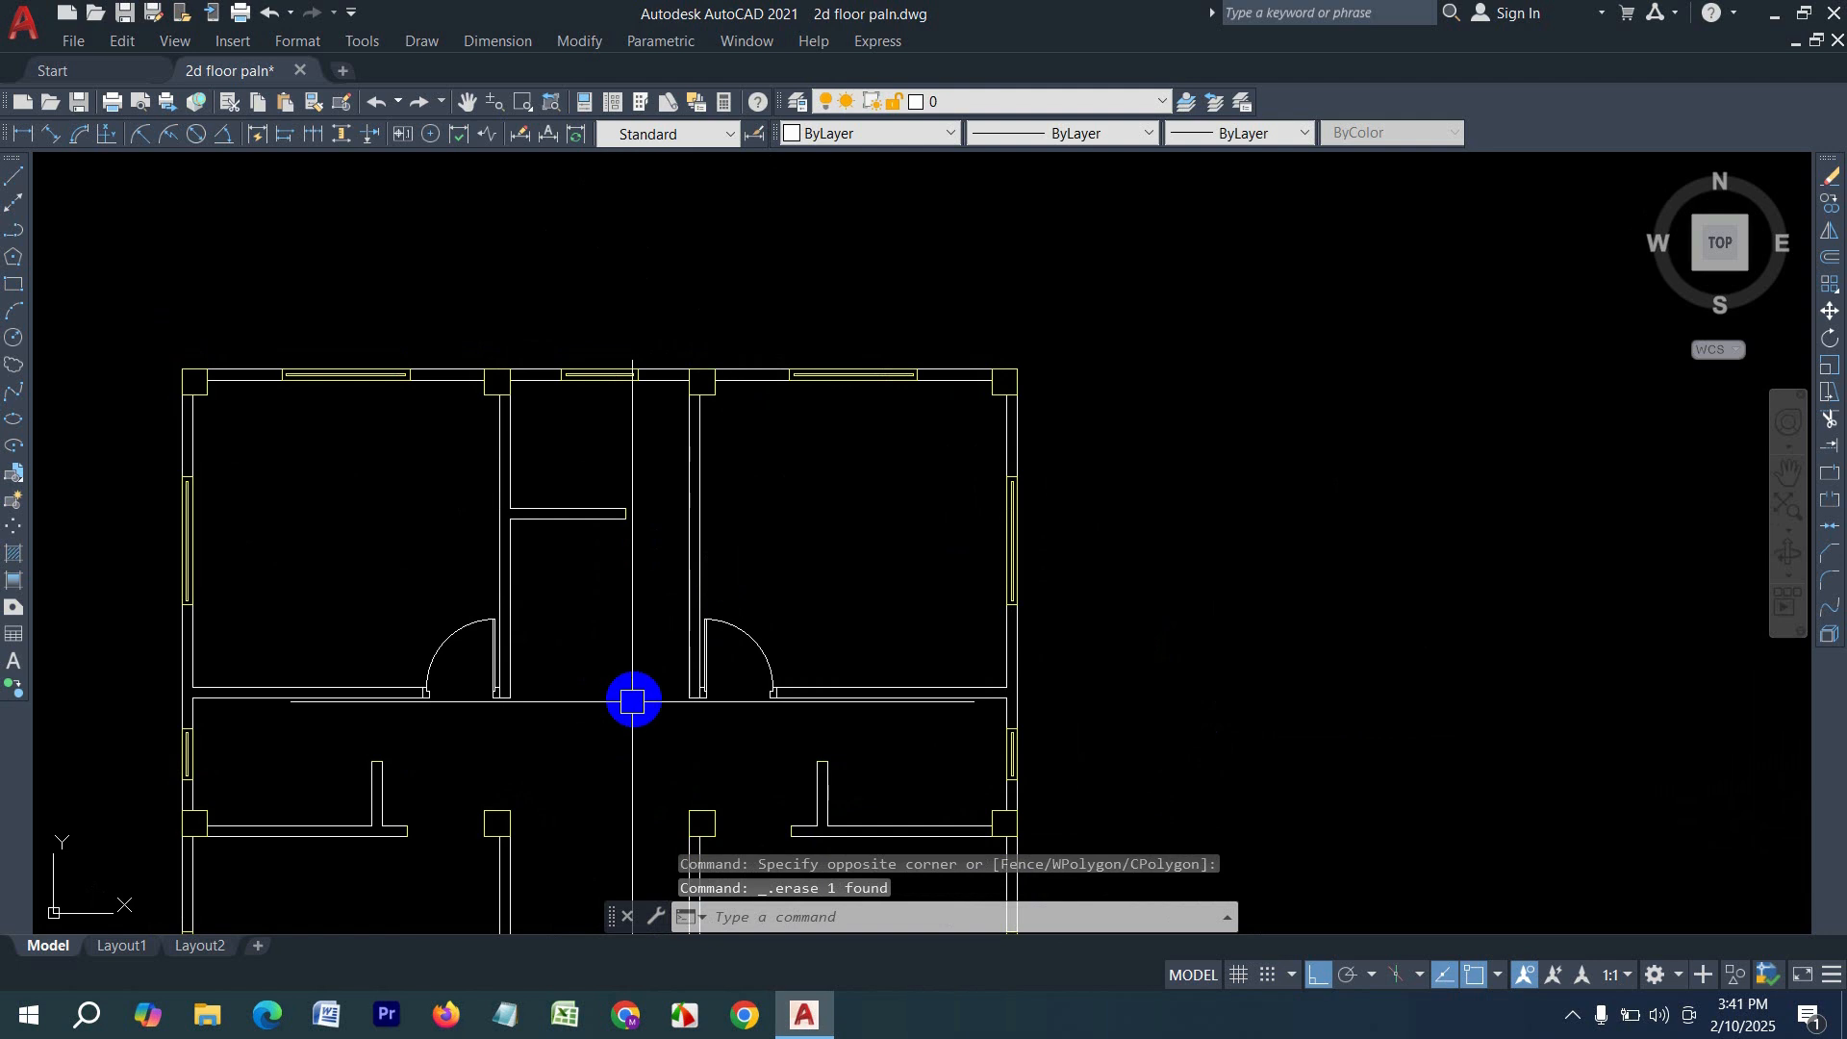
# - Measure the opening between the short partition's end and the facing wall in the upper central room
pyautogui.scroll(3, 472, 712)
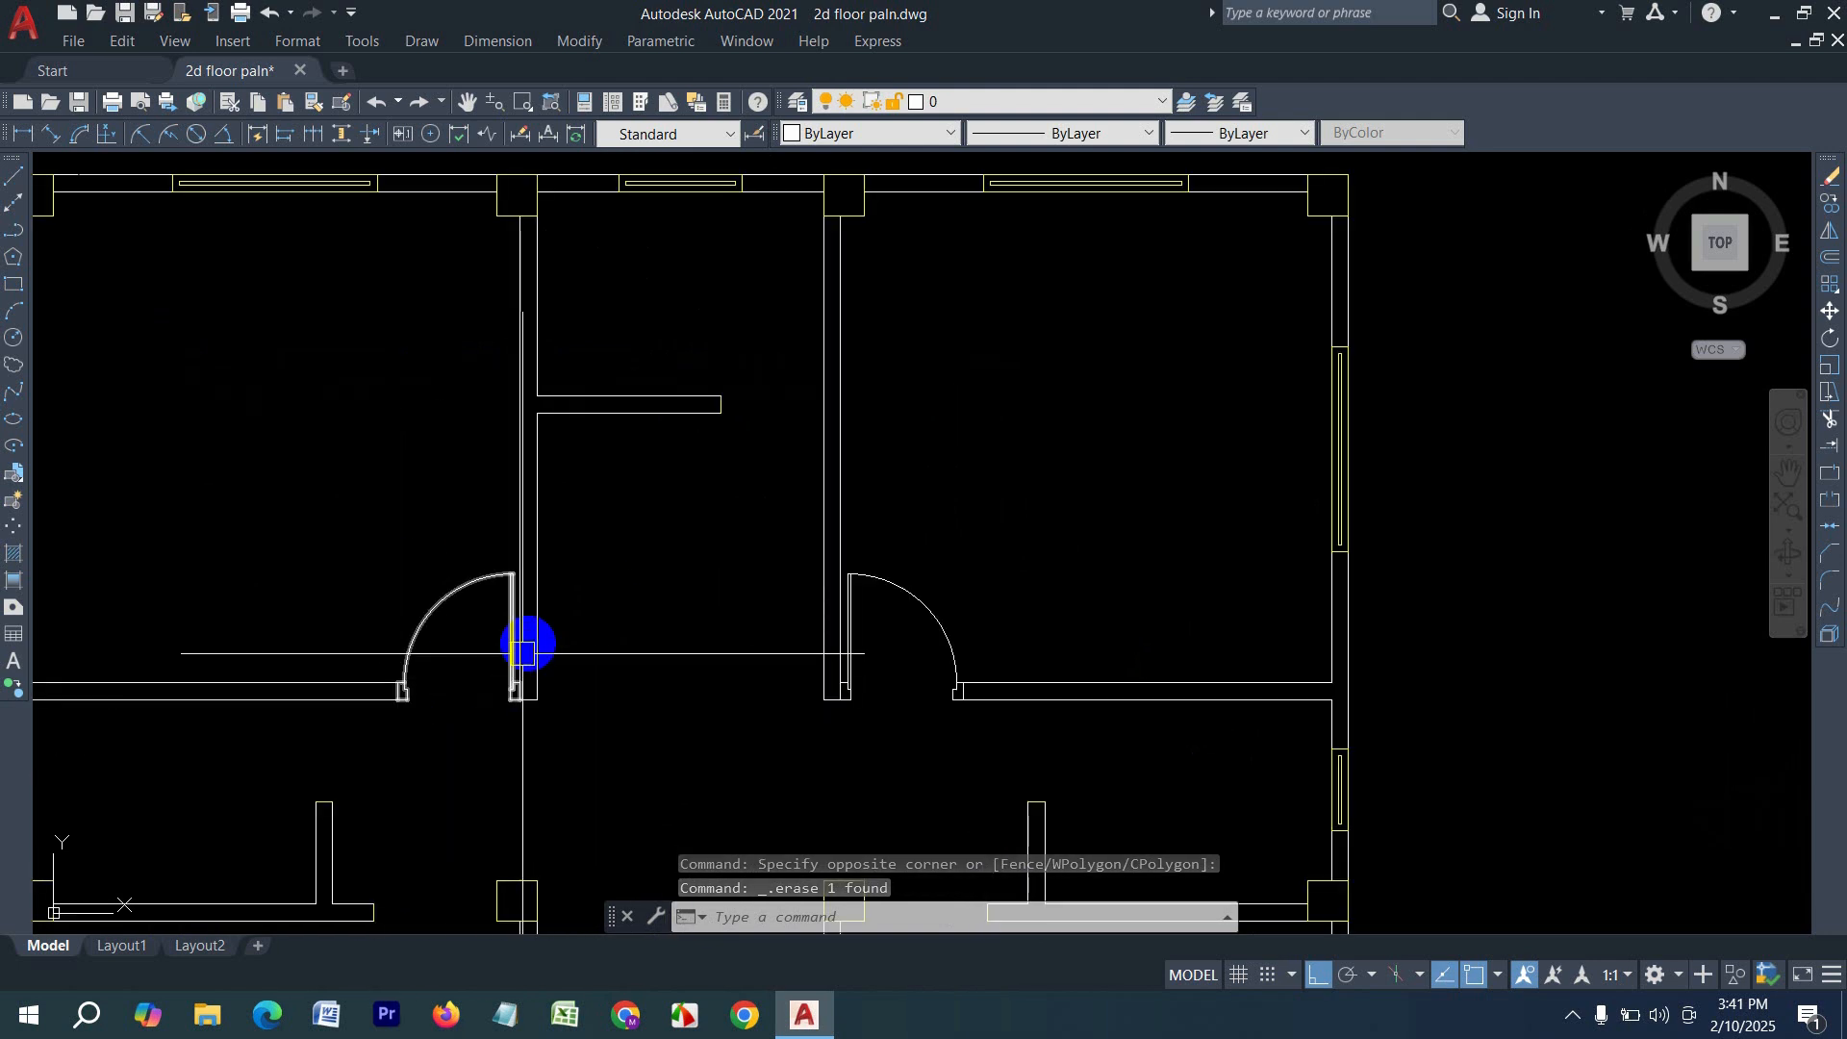
pyautogui.moveTo(656, 480); pyautogui.dragTo(654, 519, button='middle')
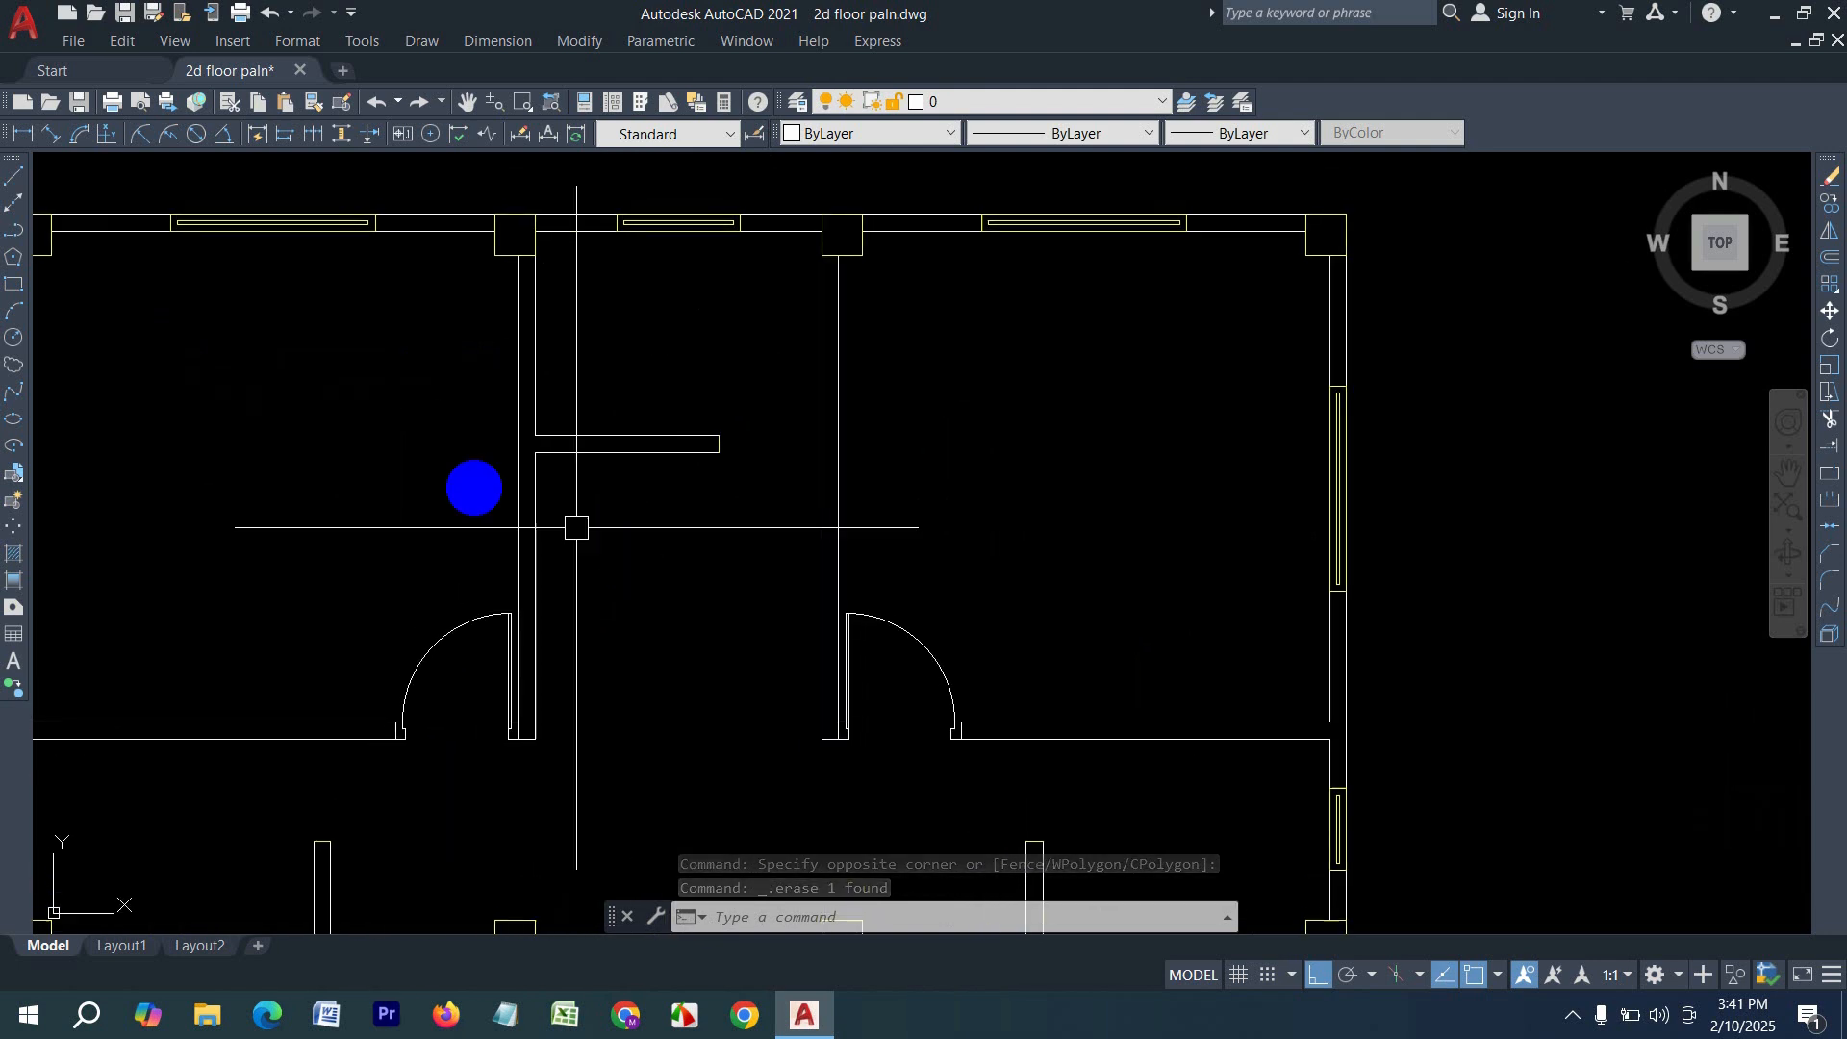
pyautogui.click(23, 136)
pyautogui.click(718, 436)
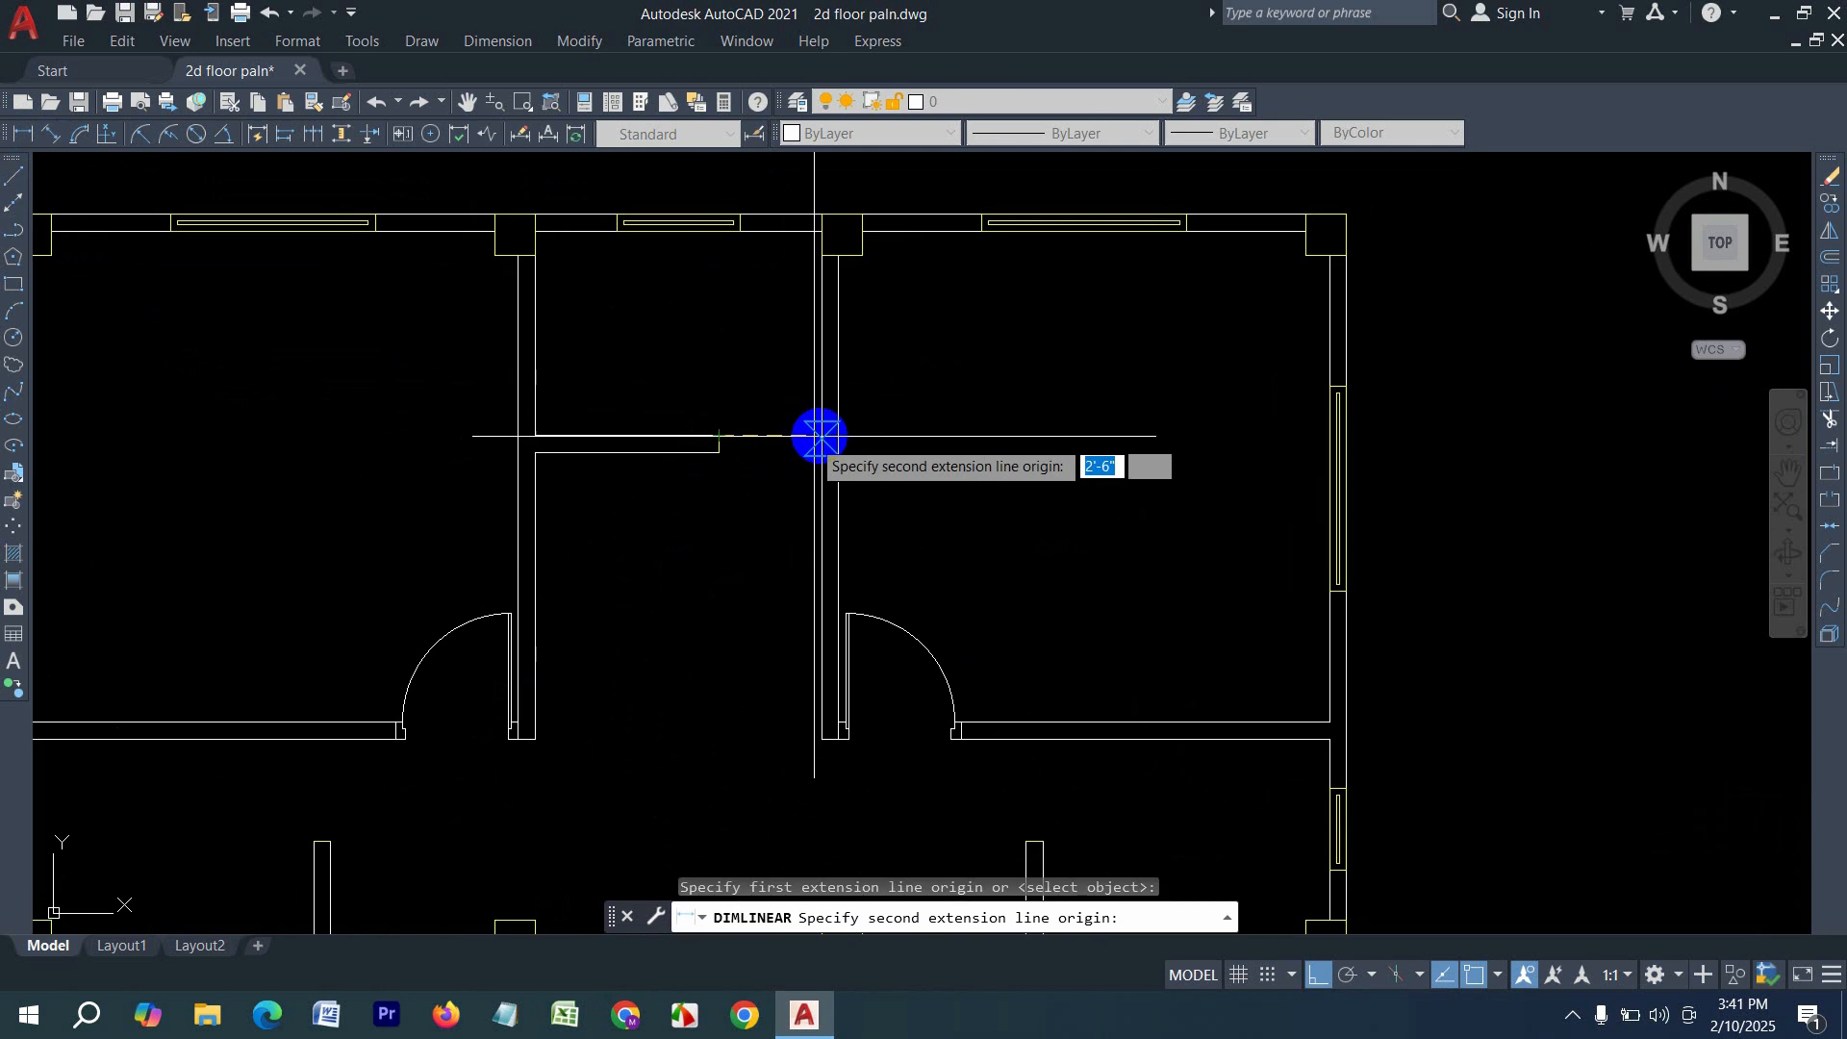
pyautogui.click(819, 436)
pyautogui.press('Escape')
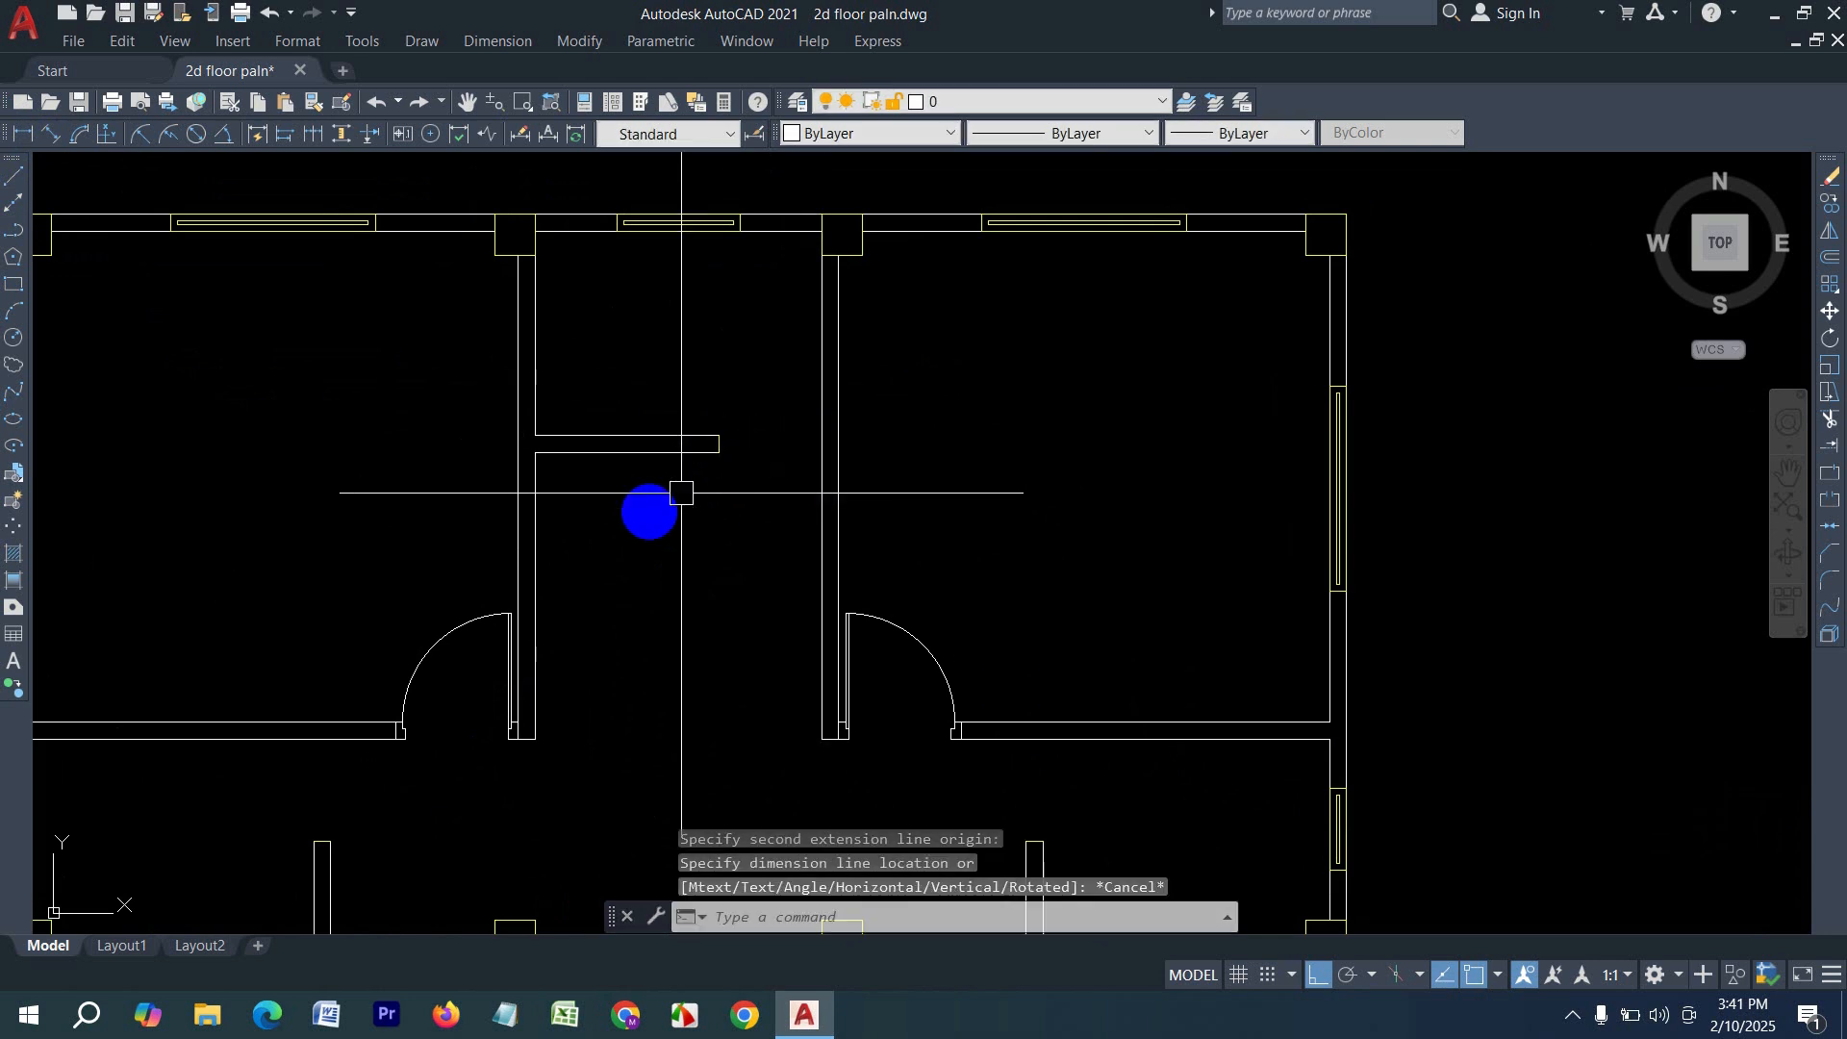
pyautogui.scroll(-4, 681, 494)
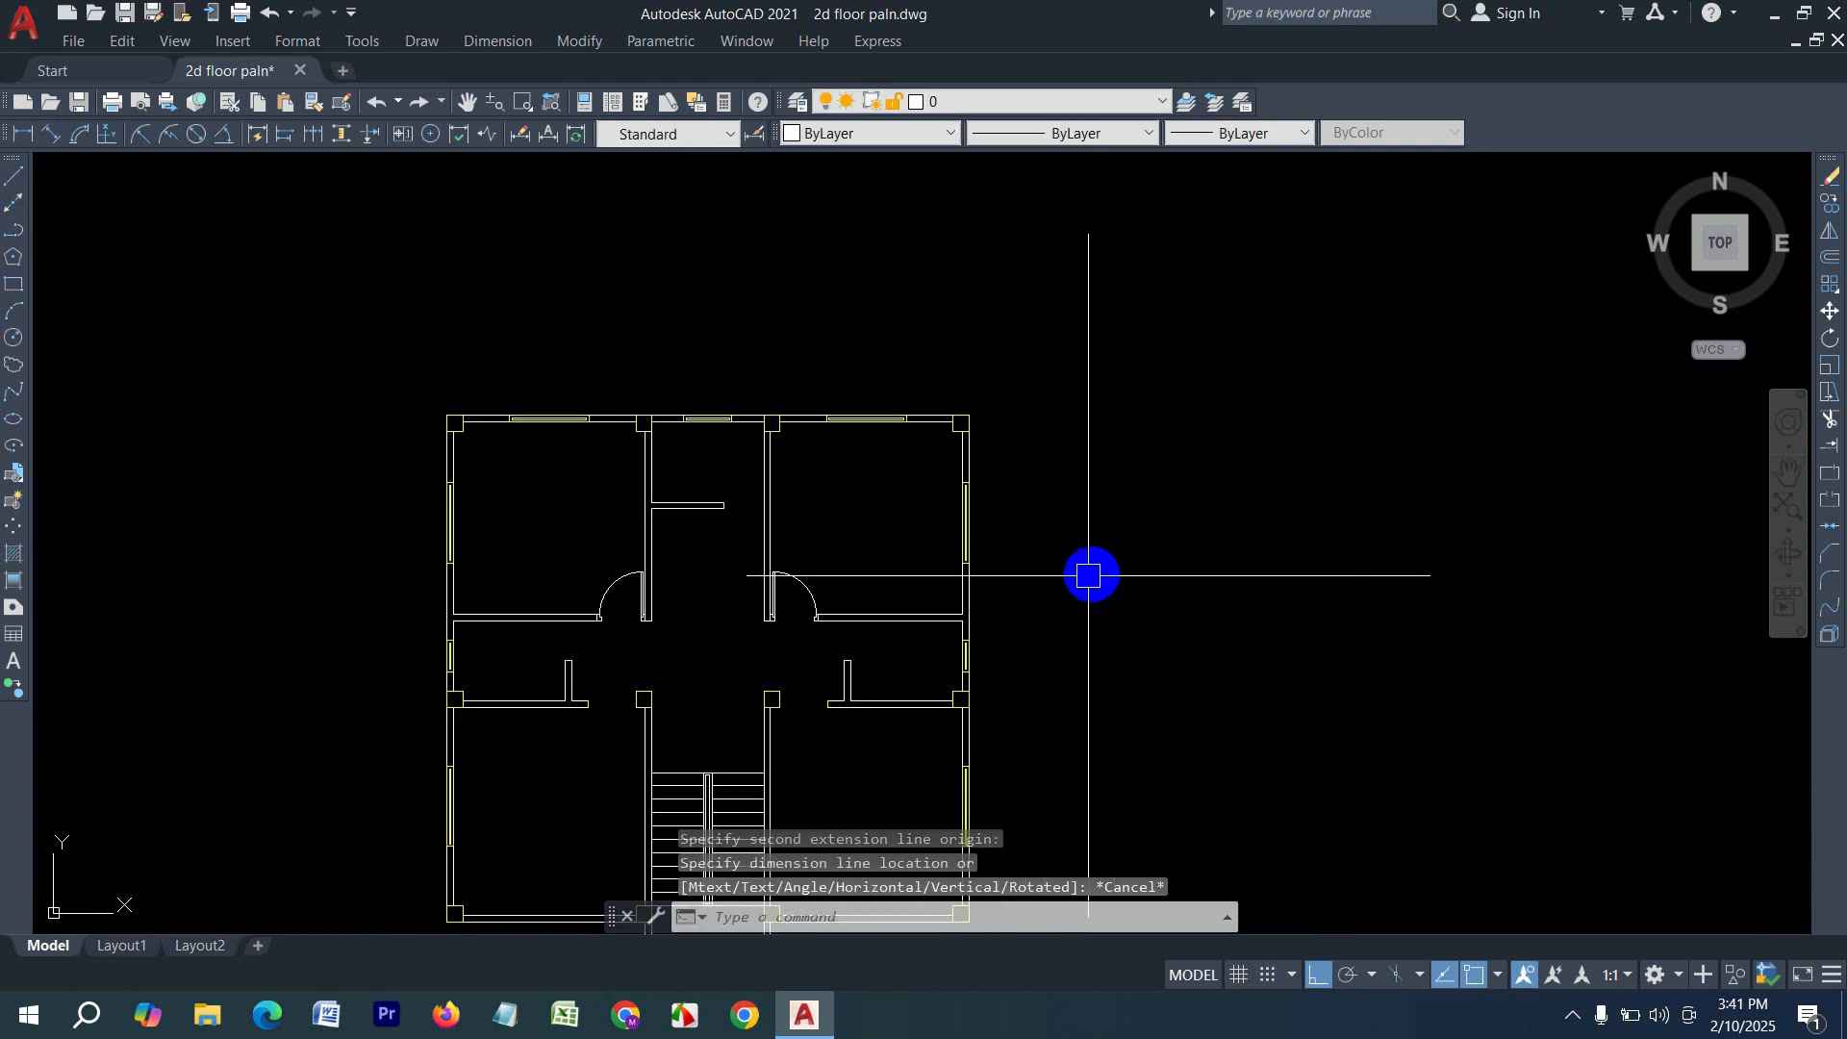
# - Draw a horizontal line 2'6" long in the empty area east of the floor plan
pyautogui.scroll(2, 1089, 575)
pyautogui.click(13, 176)
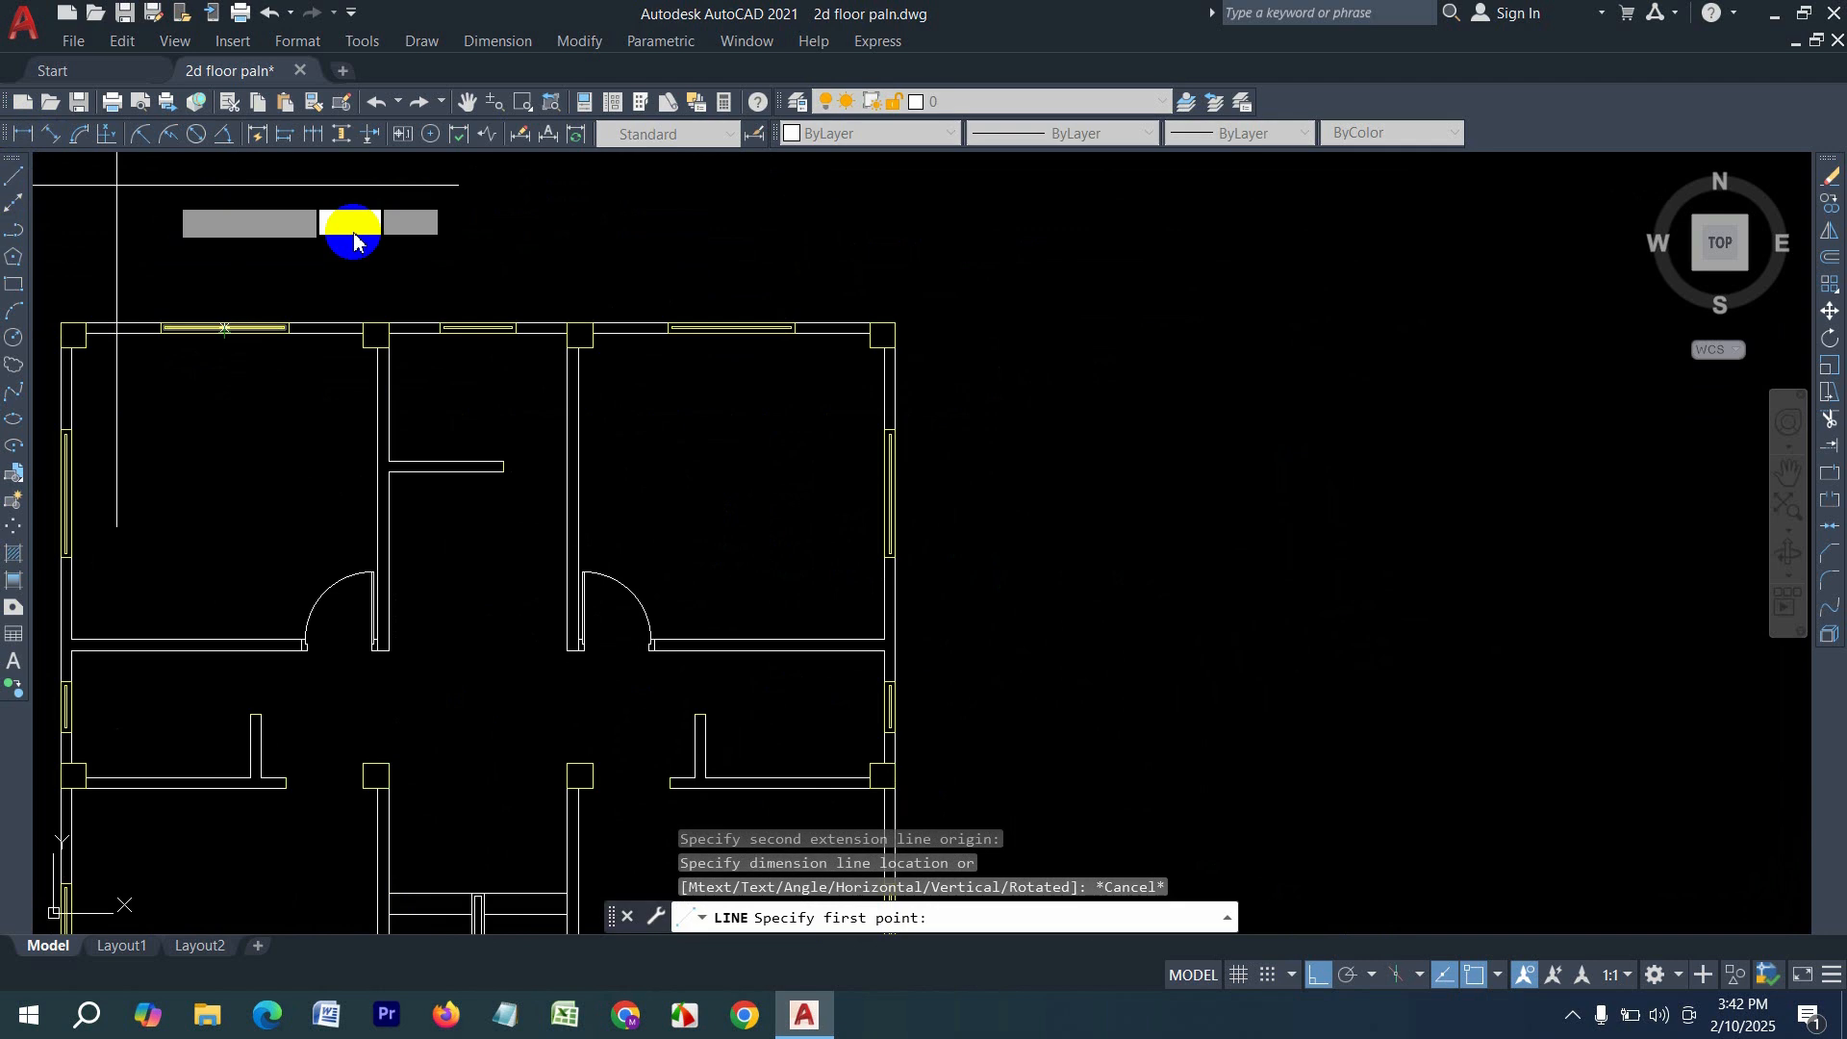
pyautogui.click(1348, 534)
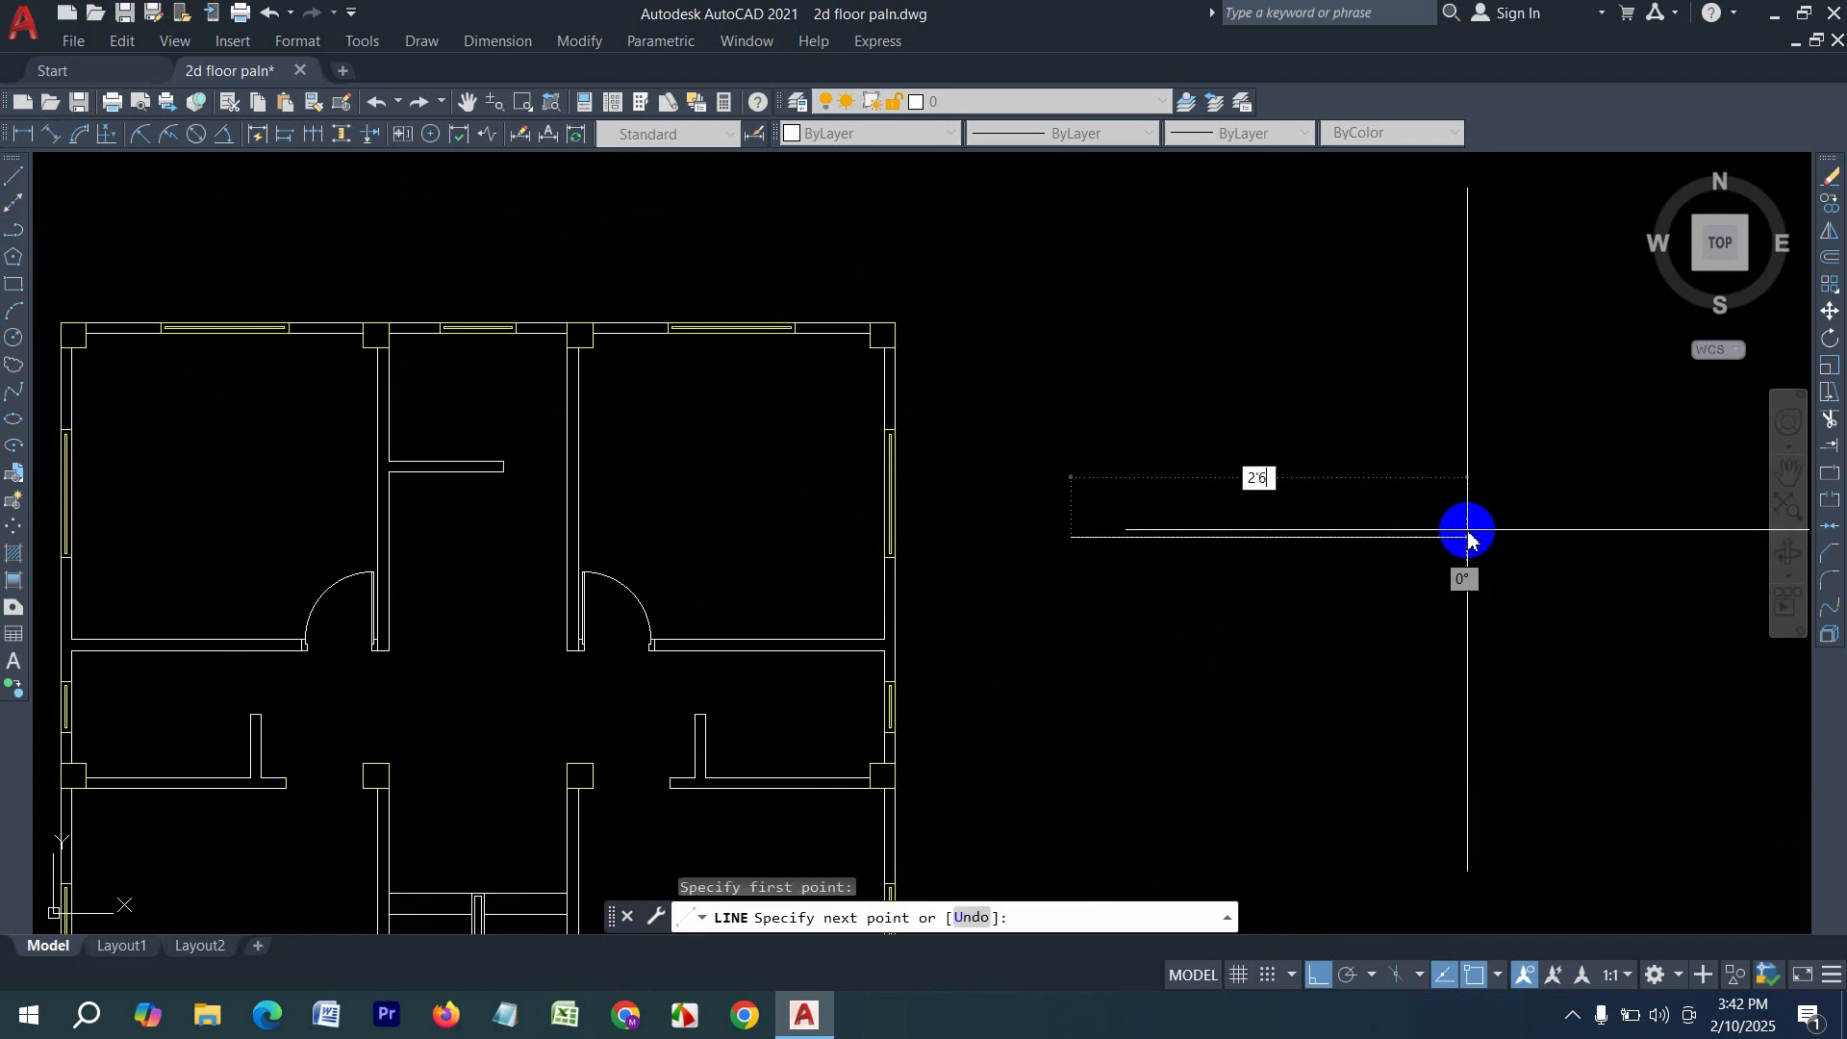
pyautogui.press('Return')
pyautogui.press('Return')
# - Draw a stepped door jamb from the line's west end: 5" up, 2" east, 2" down, 1" east and 3" down
pyautogui.scroll(8, 1094, 524)
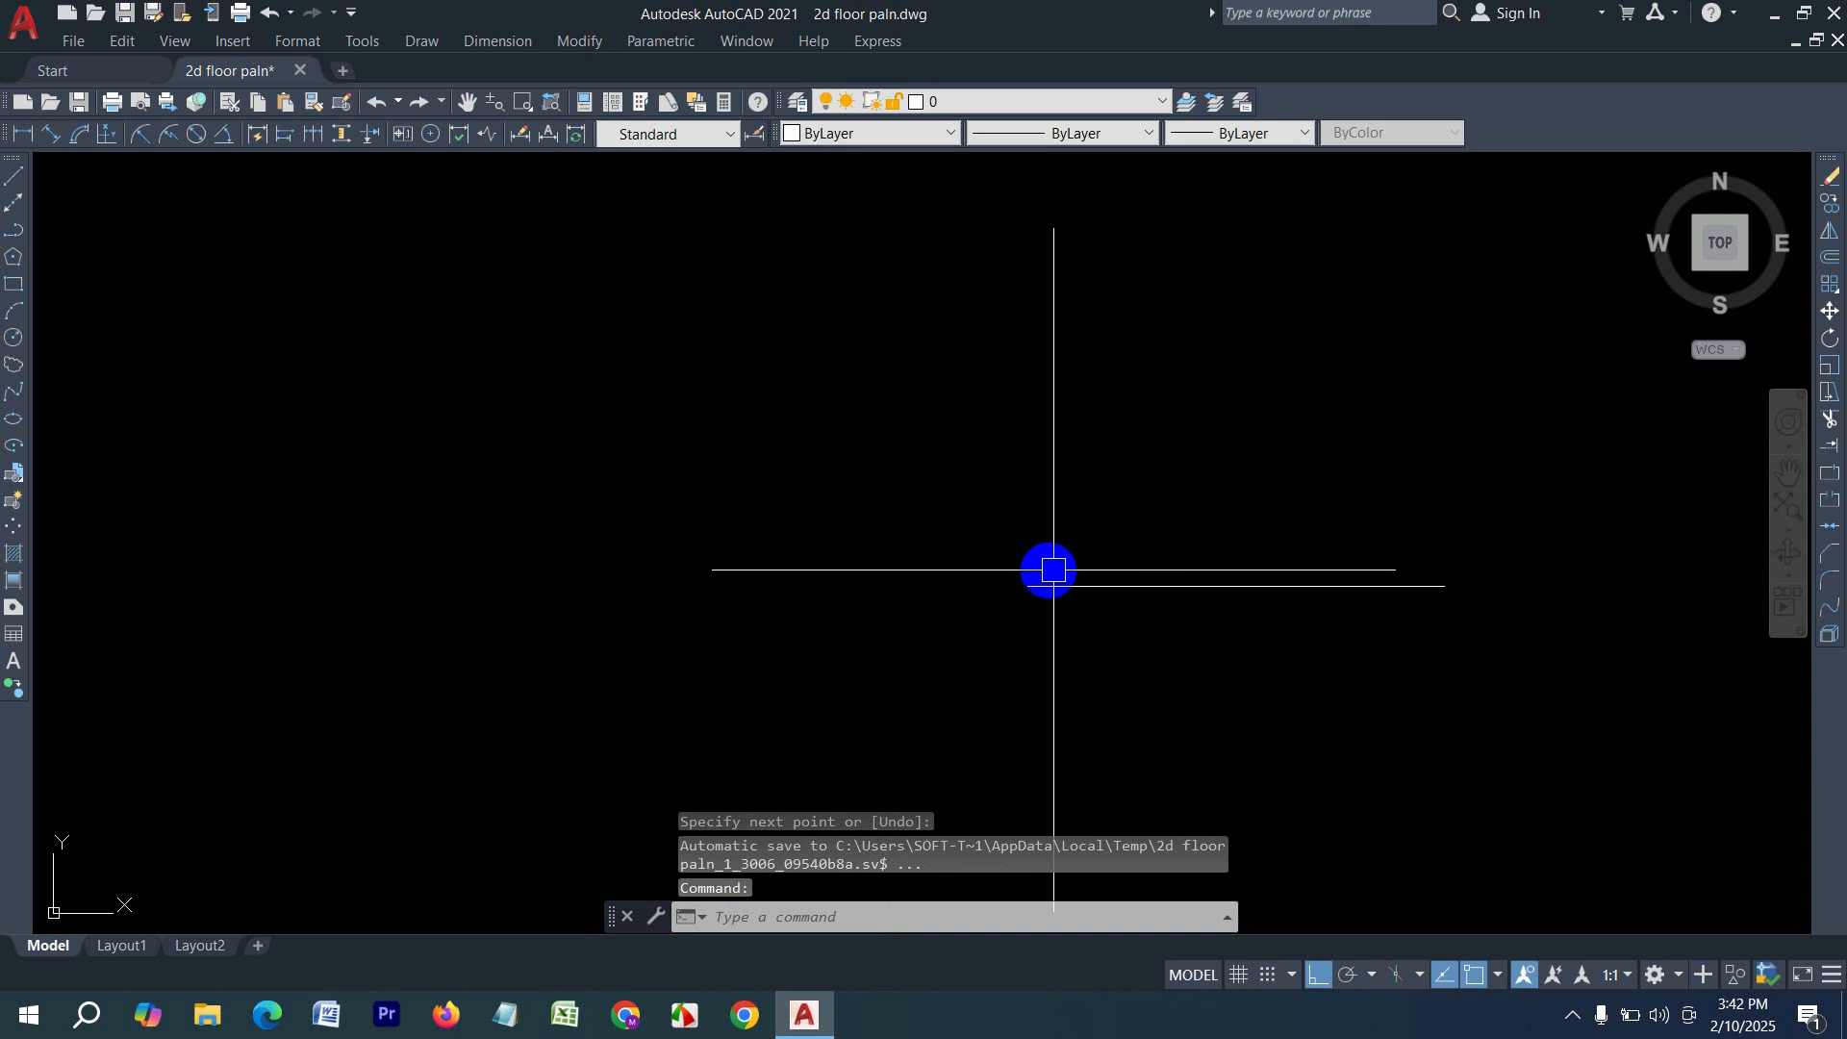
pyautogui.press('Return')
pyautogui.click(1027, 584)
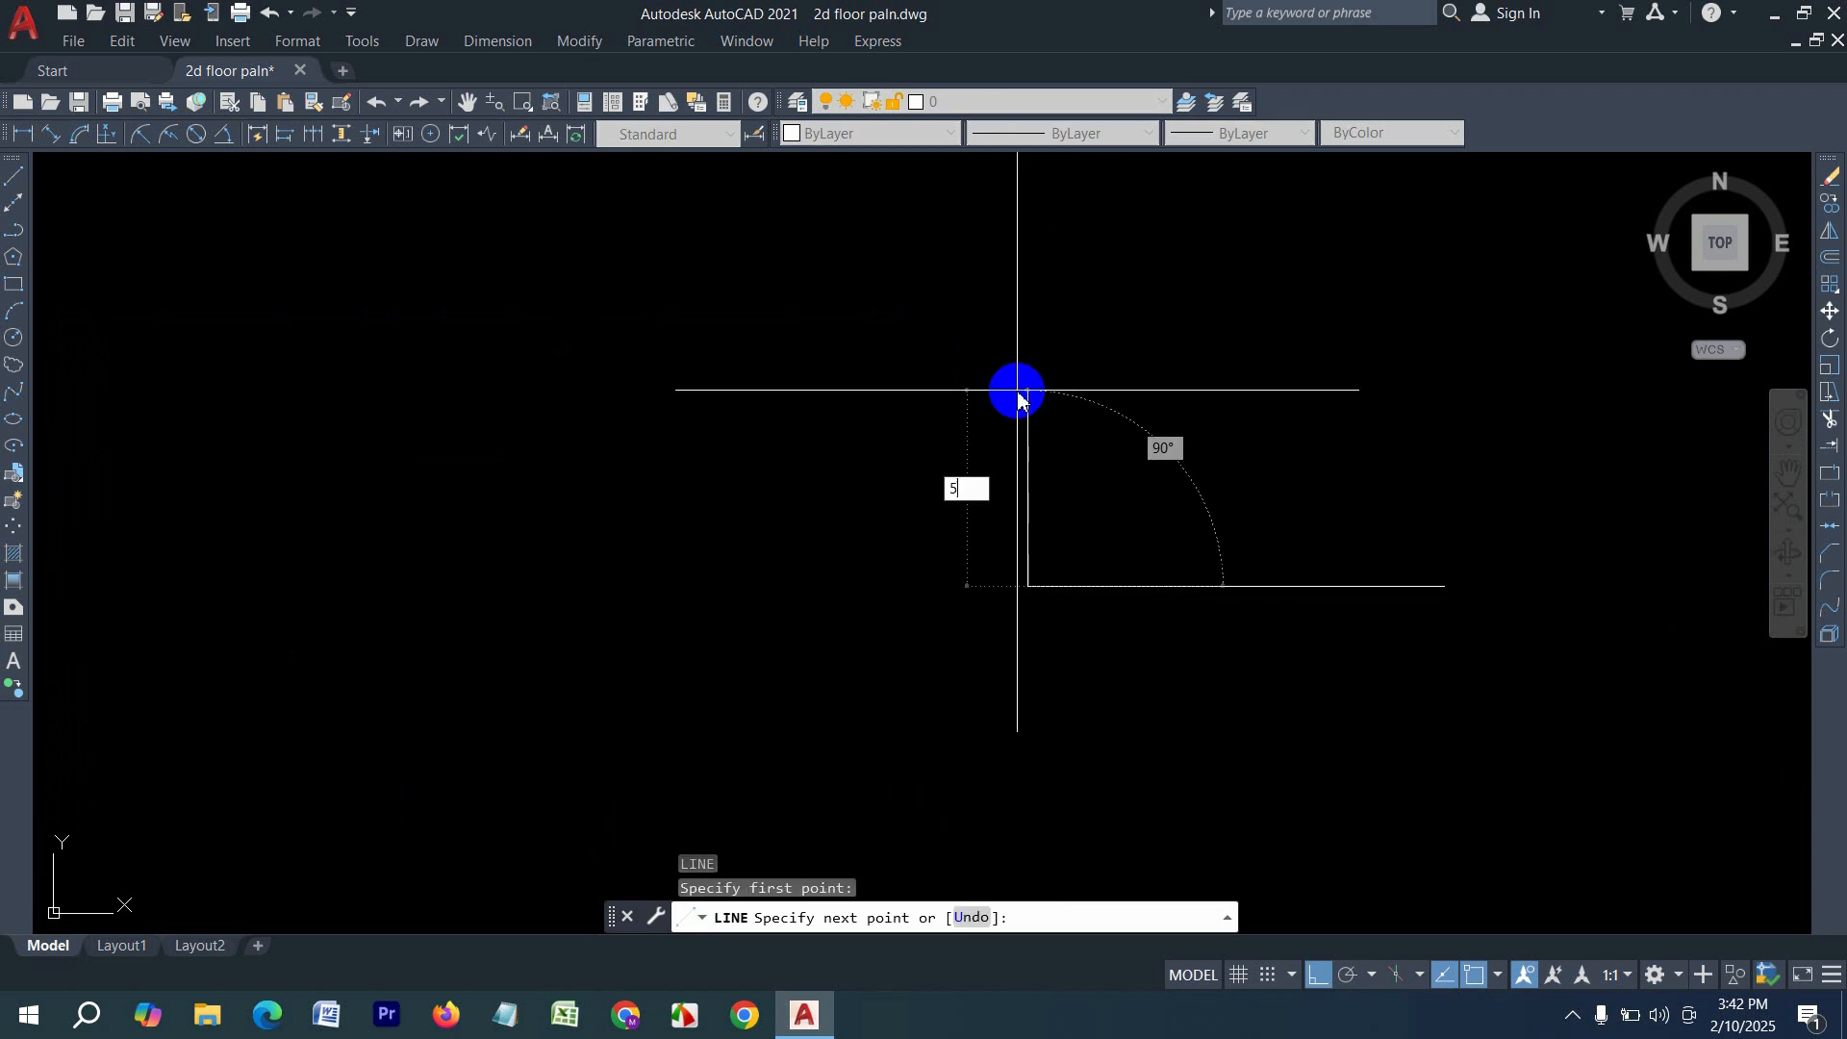
pyautogui.press('Return')
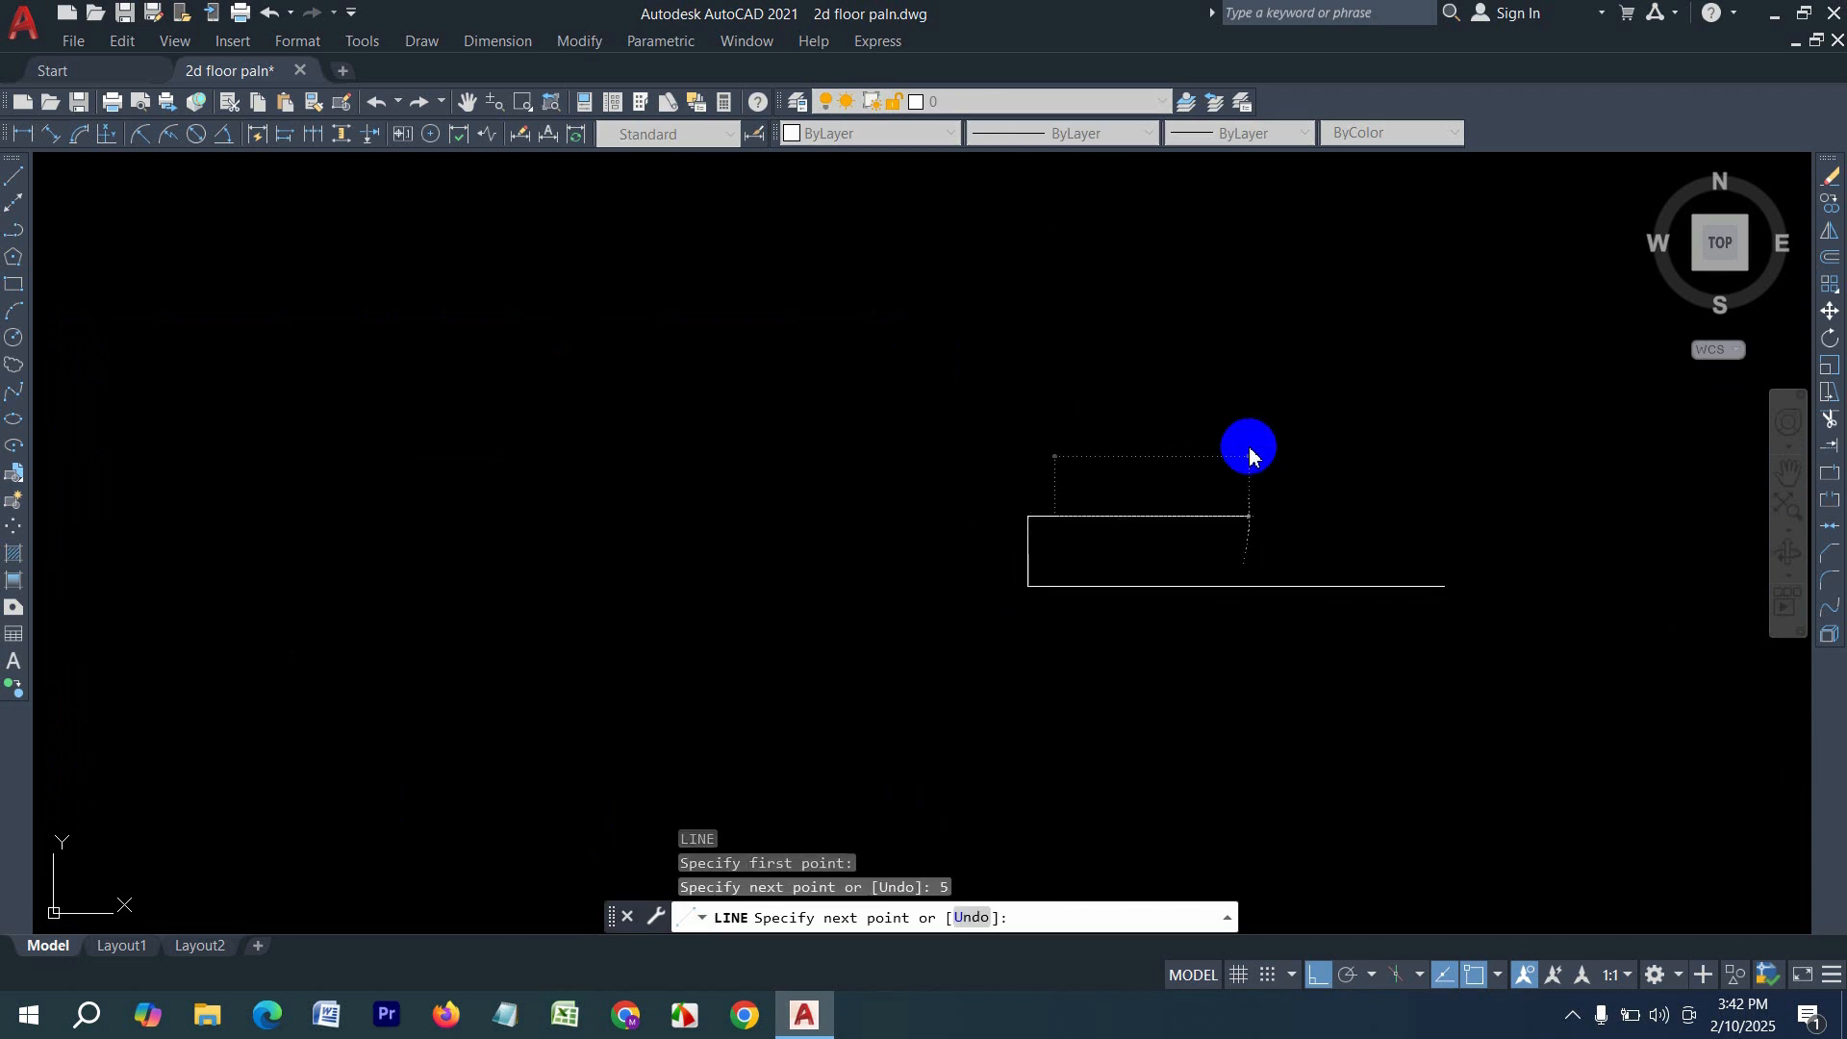
pyautogui.write('2')
pyautogui.press('Return')
pyautogui.press('Return')
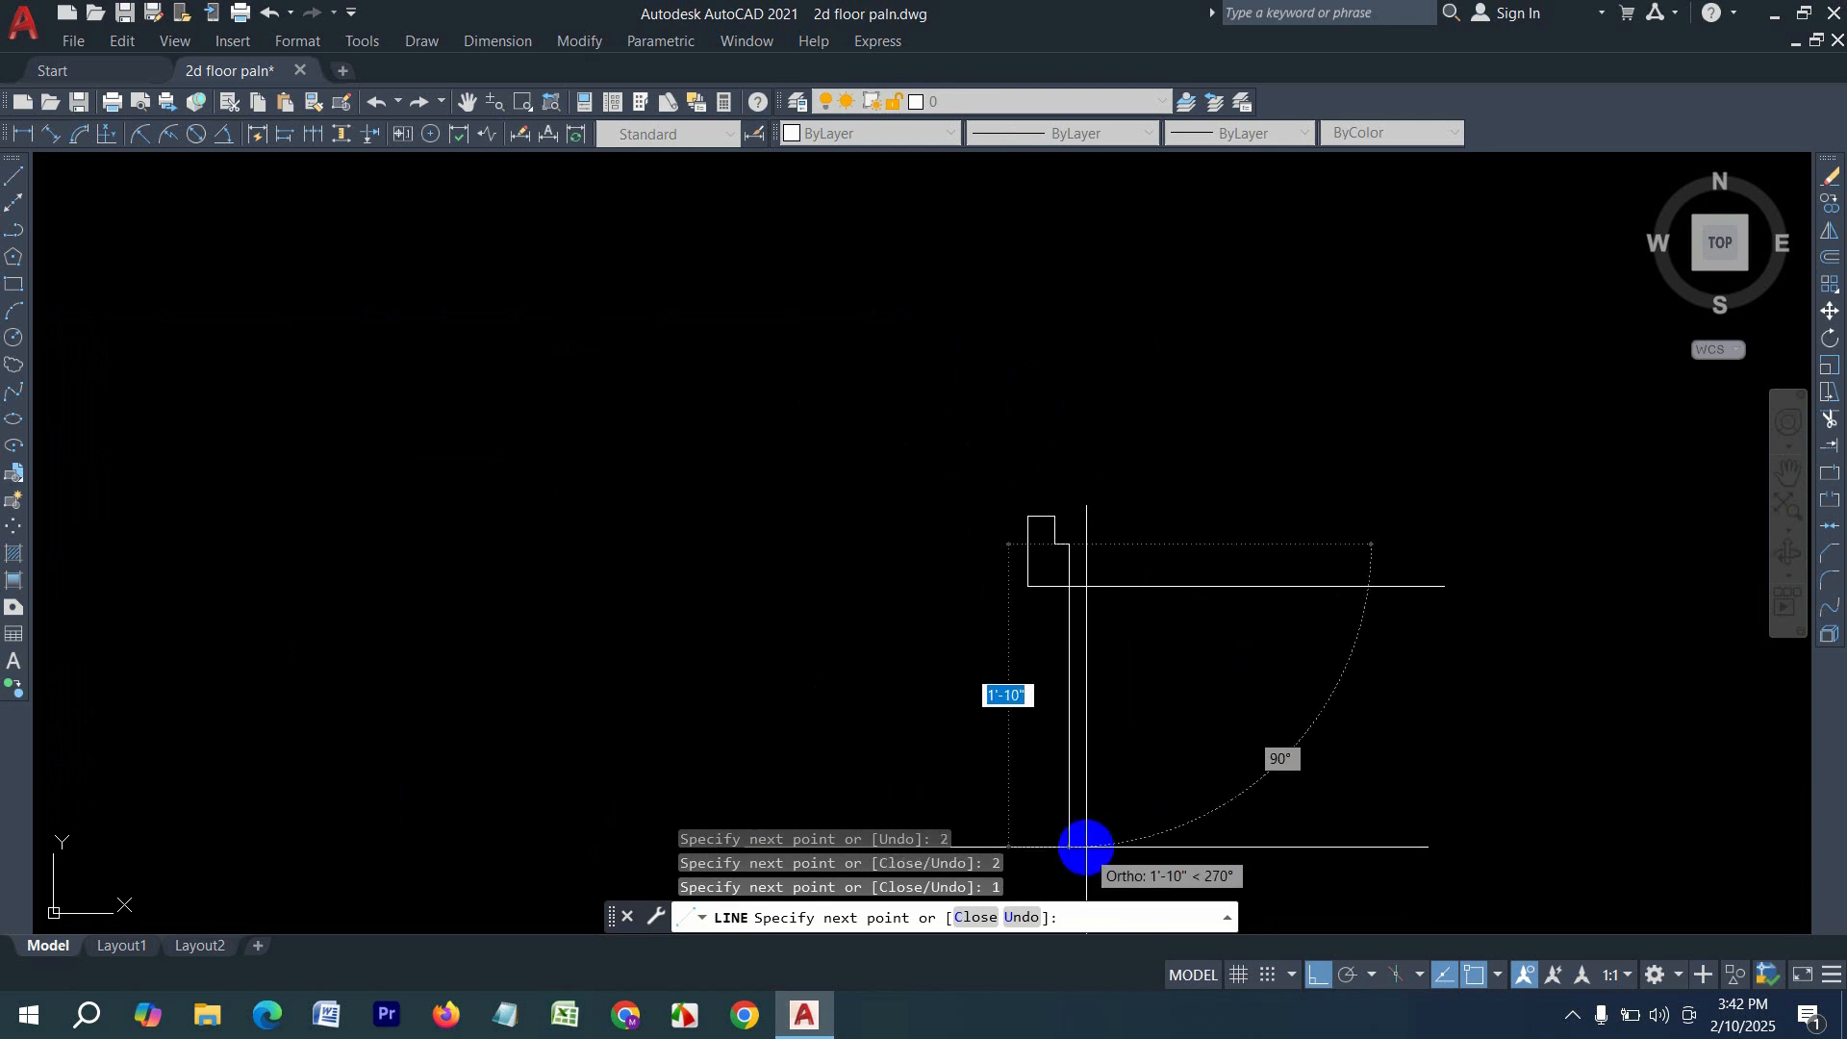
pyautogui.press('Return')
# - Mirror the stepped jamb about a vertical axis through the 2'6" line's midpoint, keeping the source jamb
pyautogui.click(1109, 568)
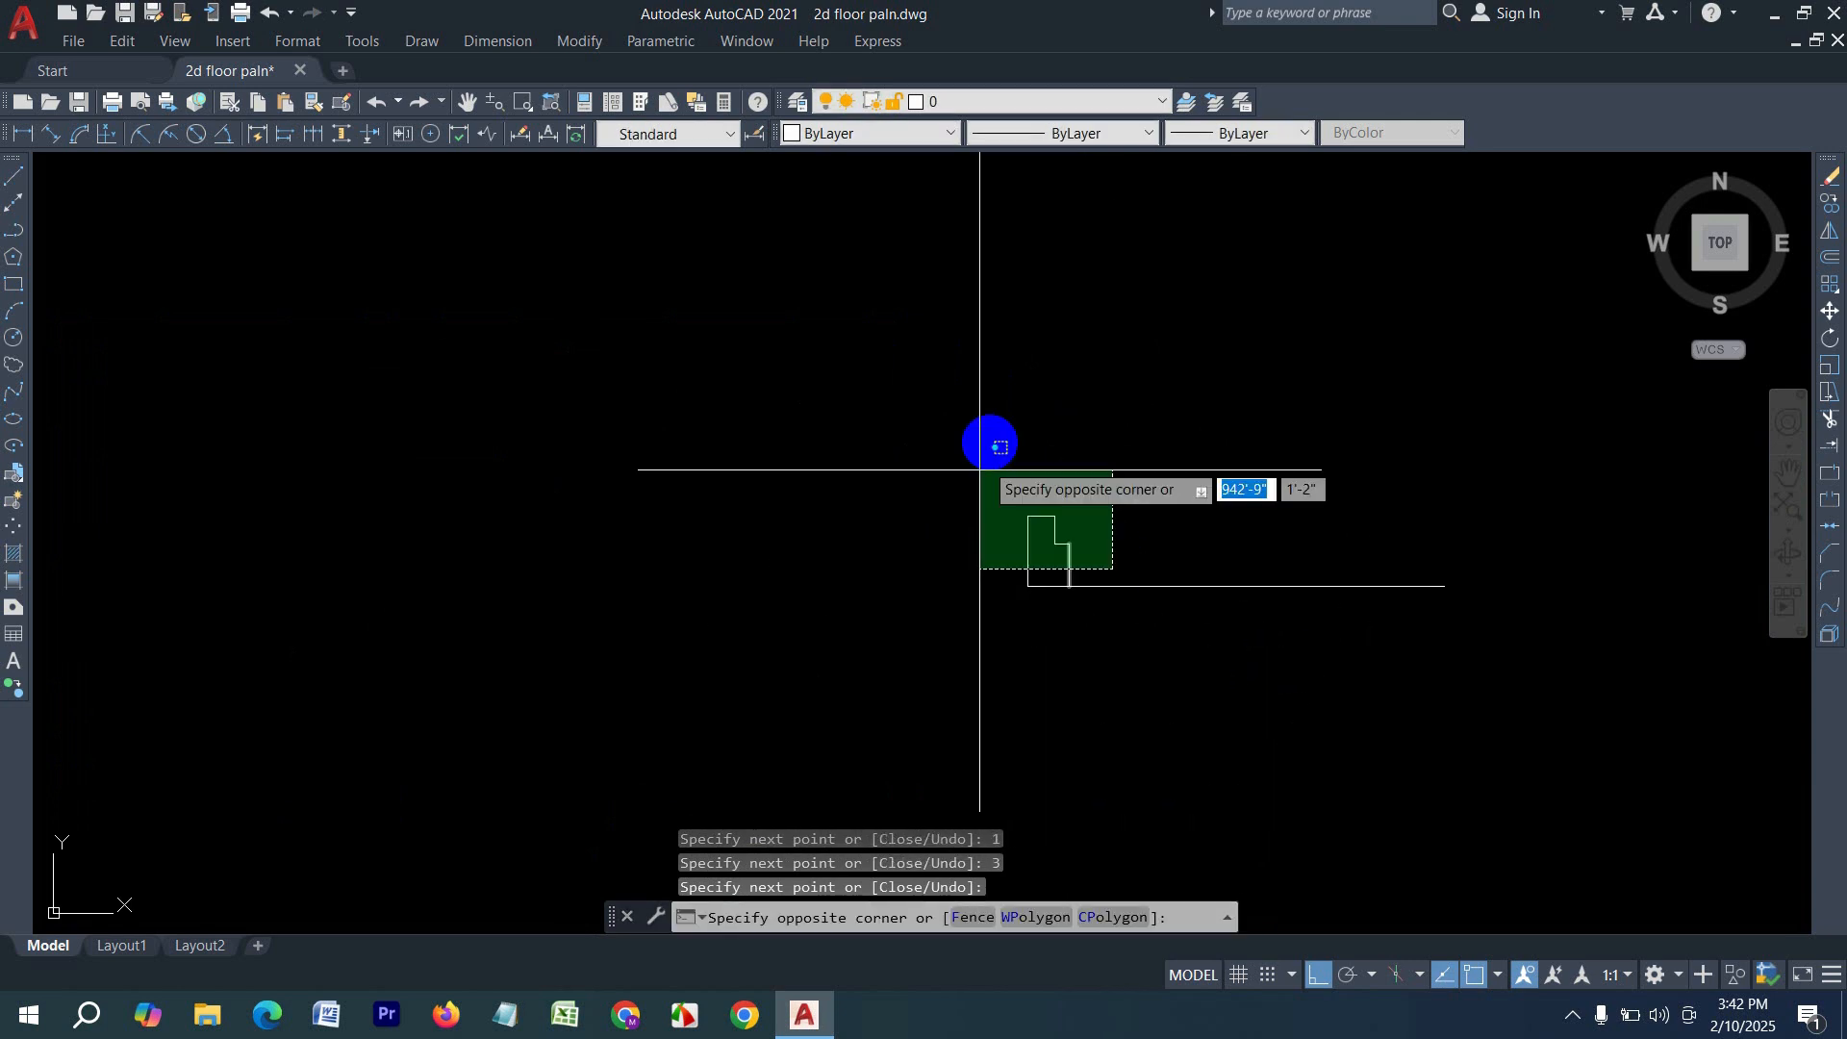
pyautogui.click(970, 448)
pyautogui.write('mi')
pyautogui.press('Return')
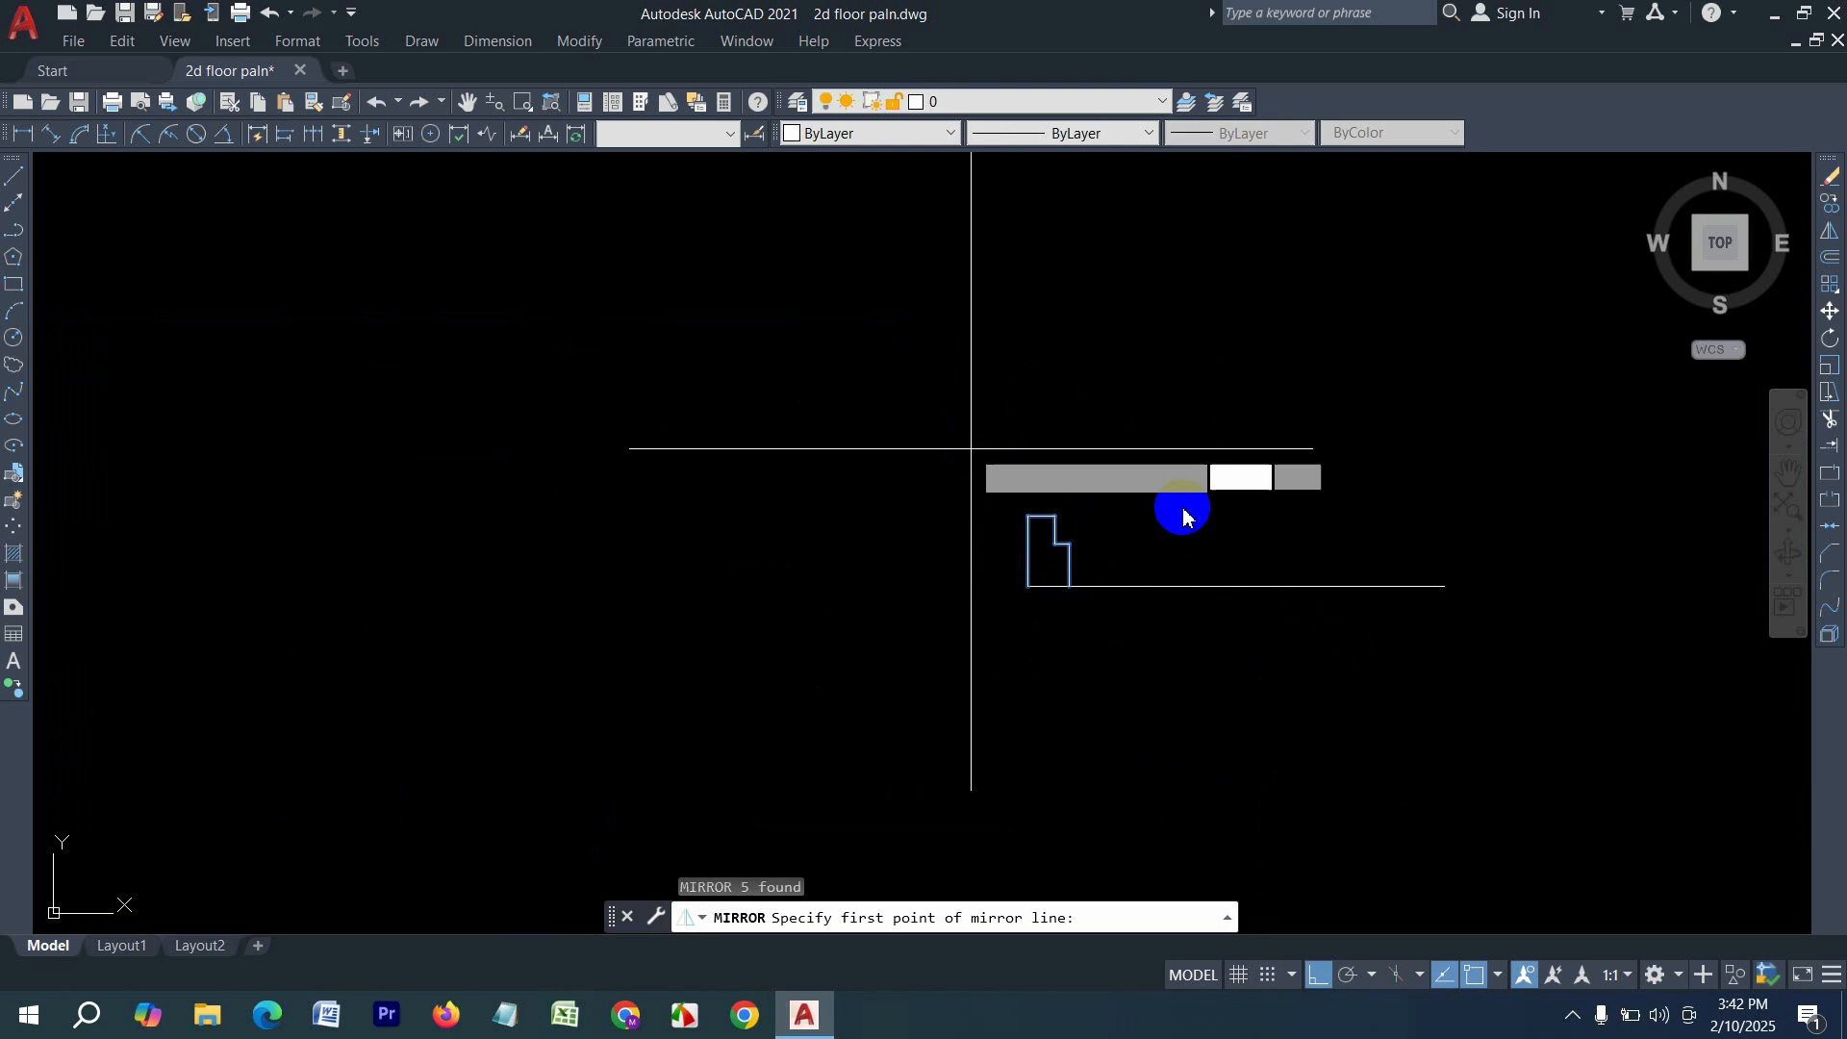
pyautogui.click(1237, 586)
pyautogui.click(1234, 418)
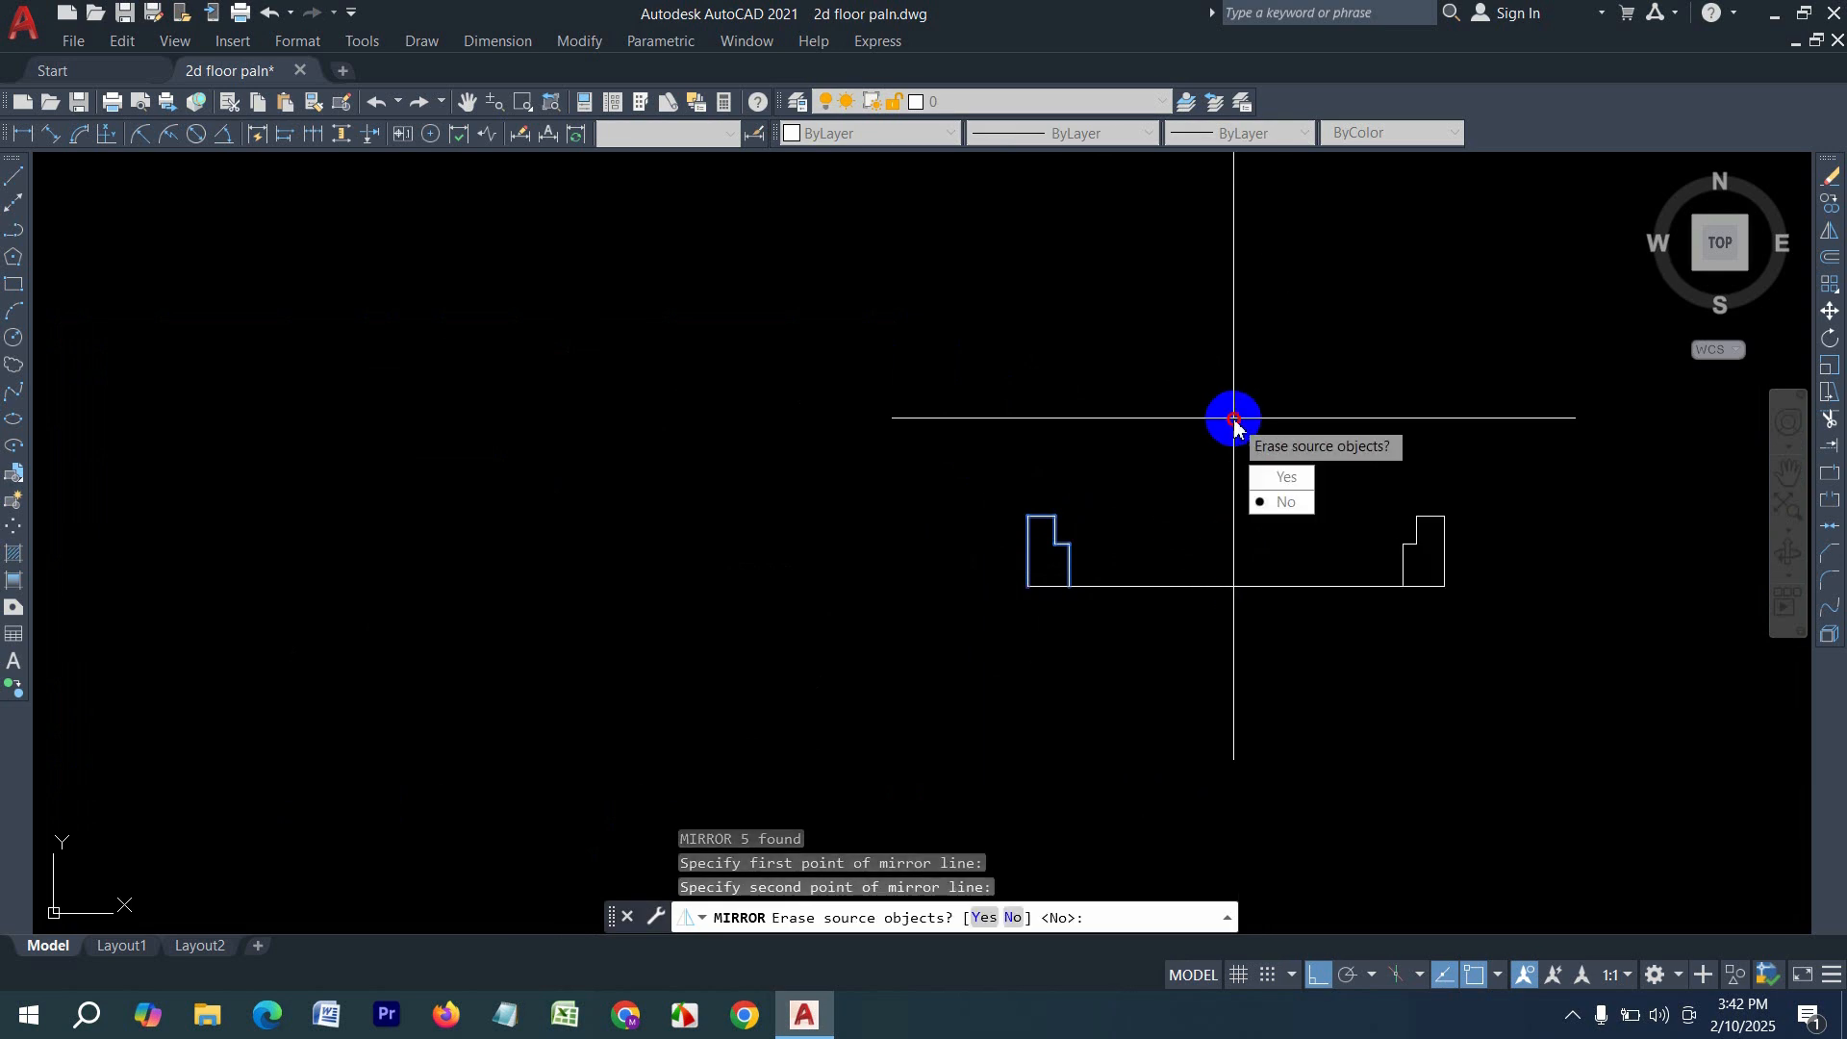
pyautogui.press('Return')
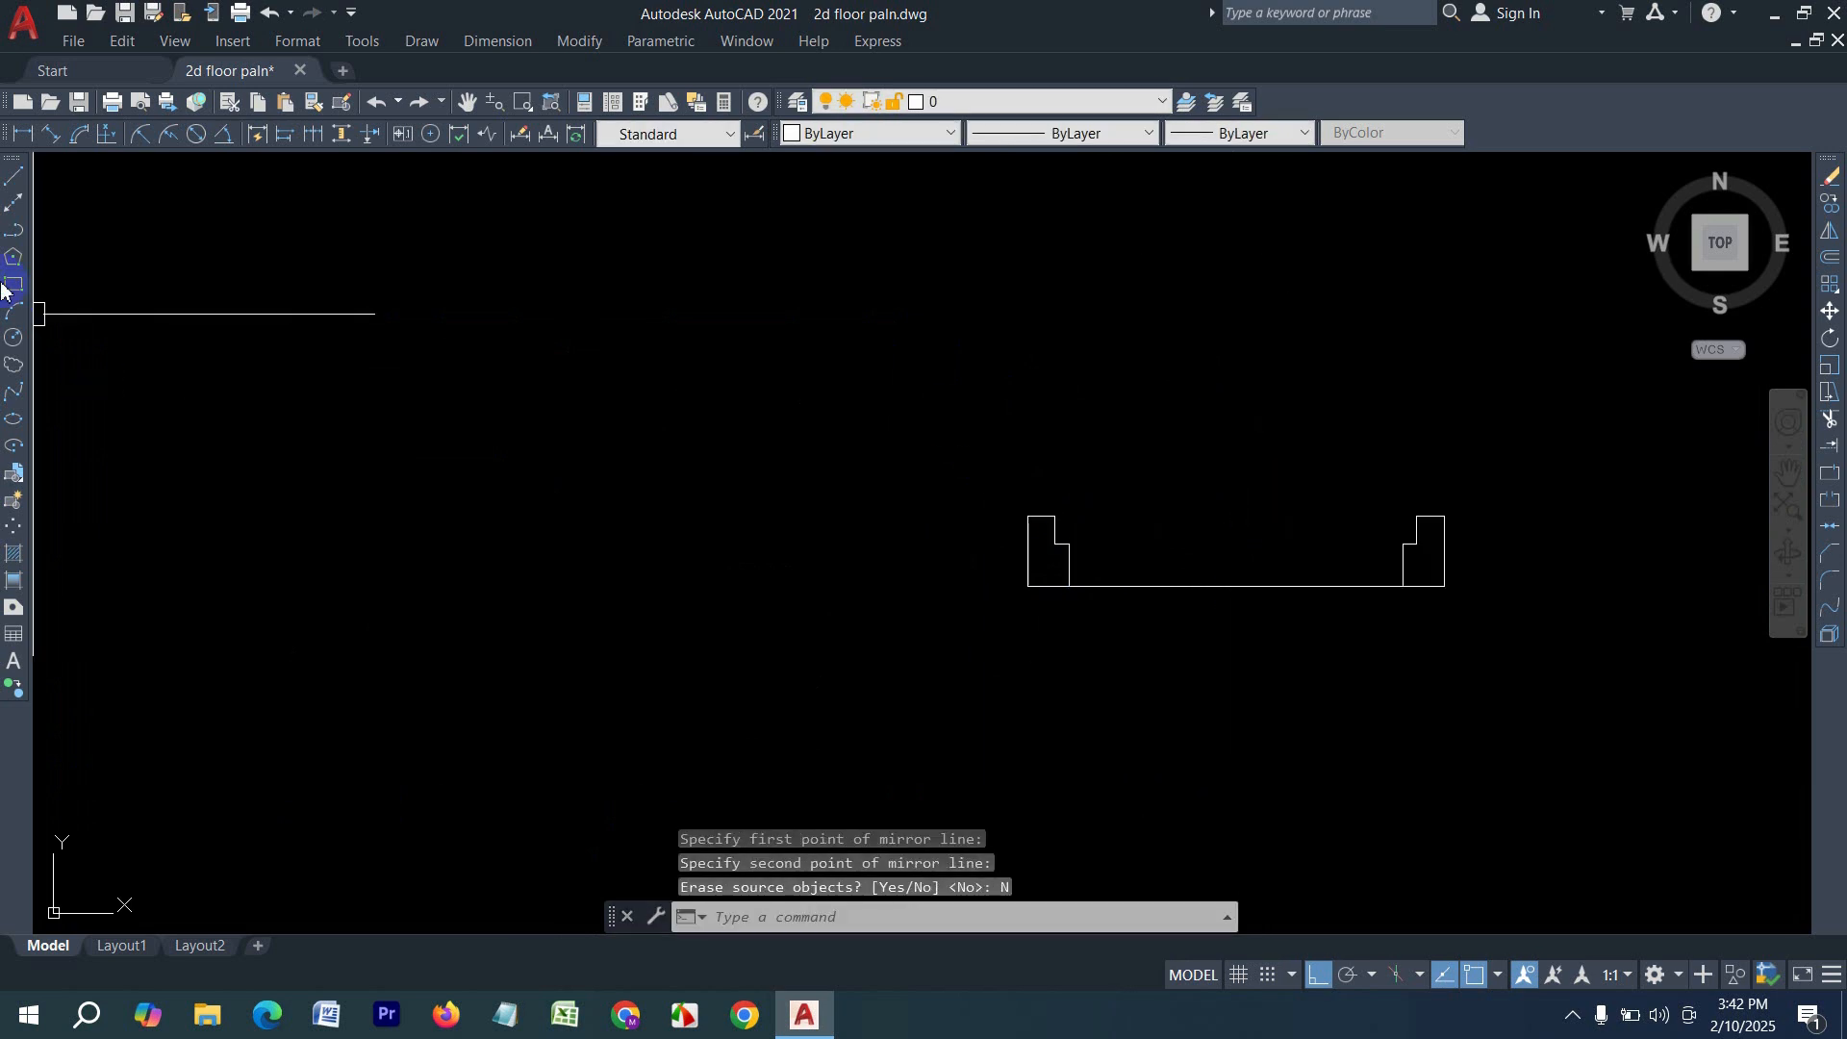
# - Draw a 7' vertical line upward from the inner step corner of the west jamb
pyautogui.click(19, 176)
pyautogui.scroll(2, 1058, 544)
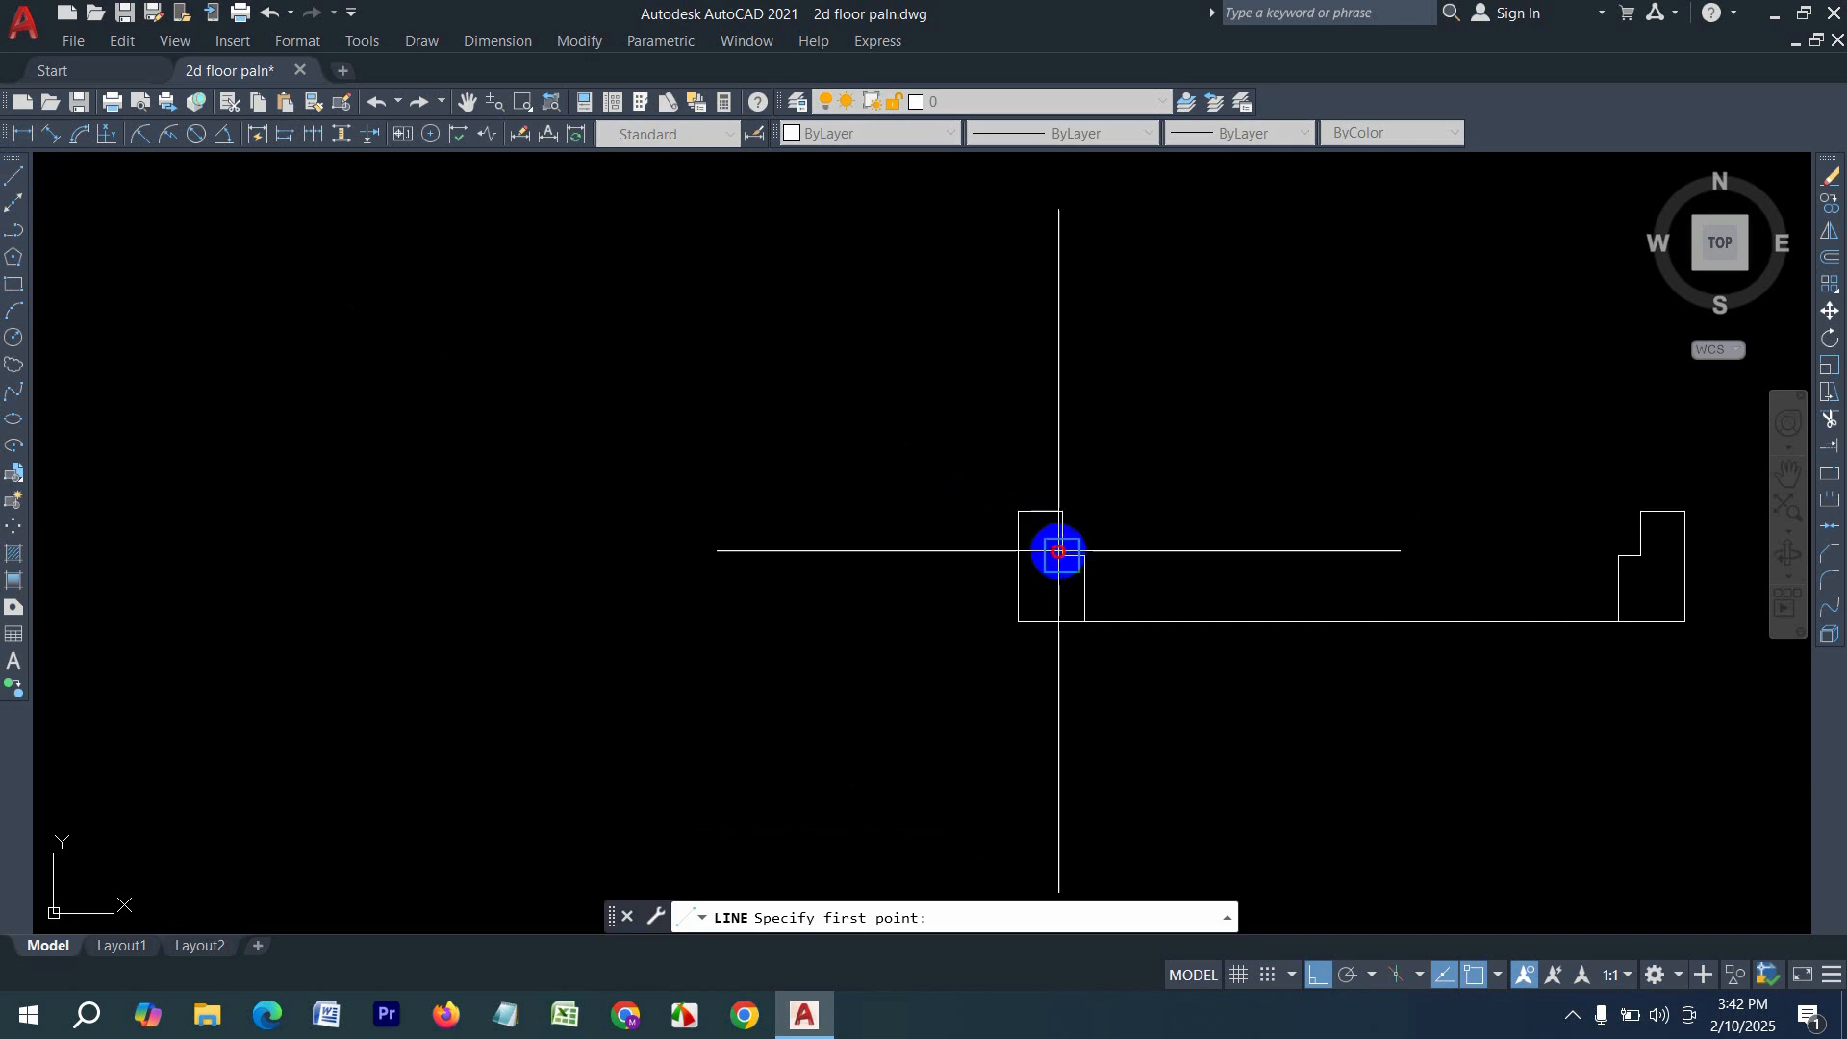
pyautogui.click(1058, 551)
pyautogui.moveTo(1207, 433); pyautogui.dragTo(1015, 577, button='middle')
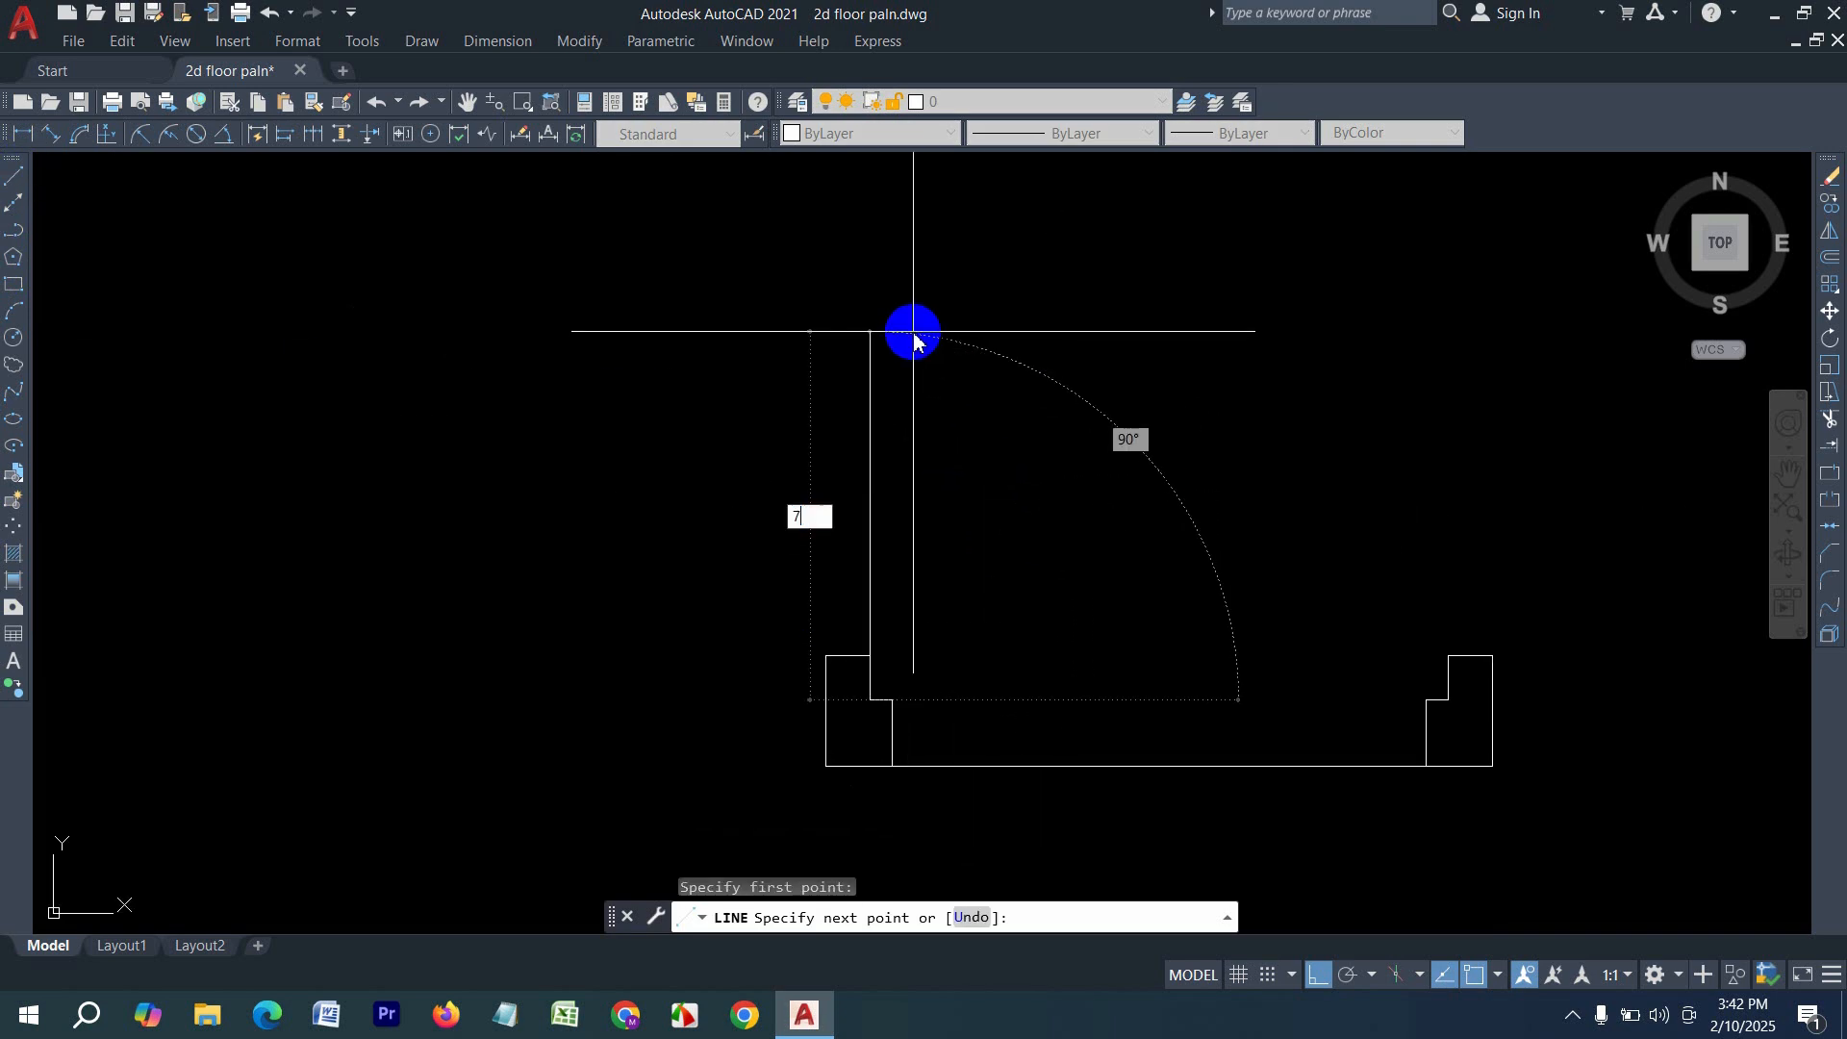
pyautogui.write("7'")
pyautogui.press('Return')
pyautogui.press('Return')
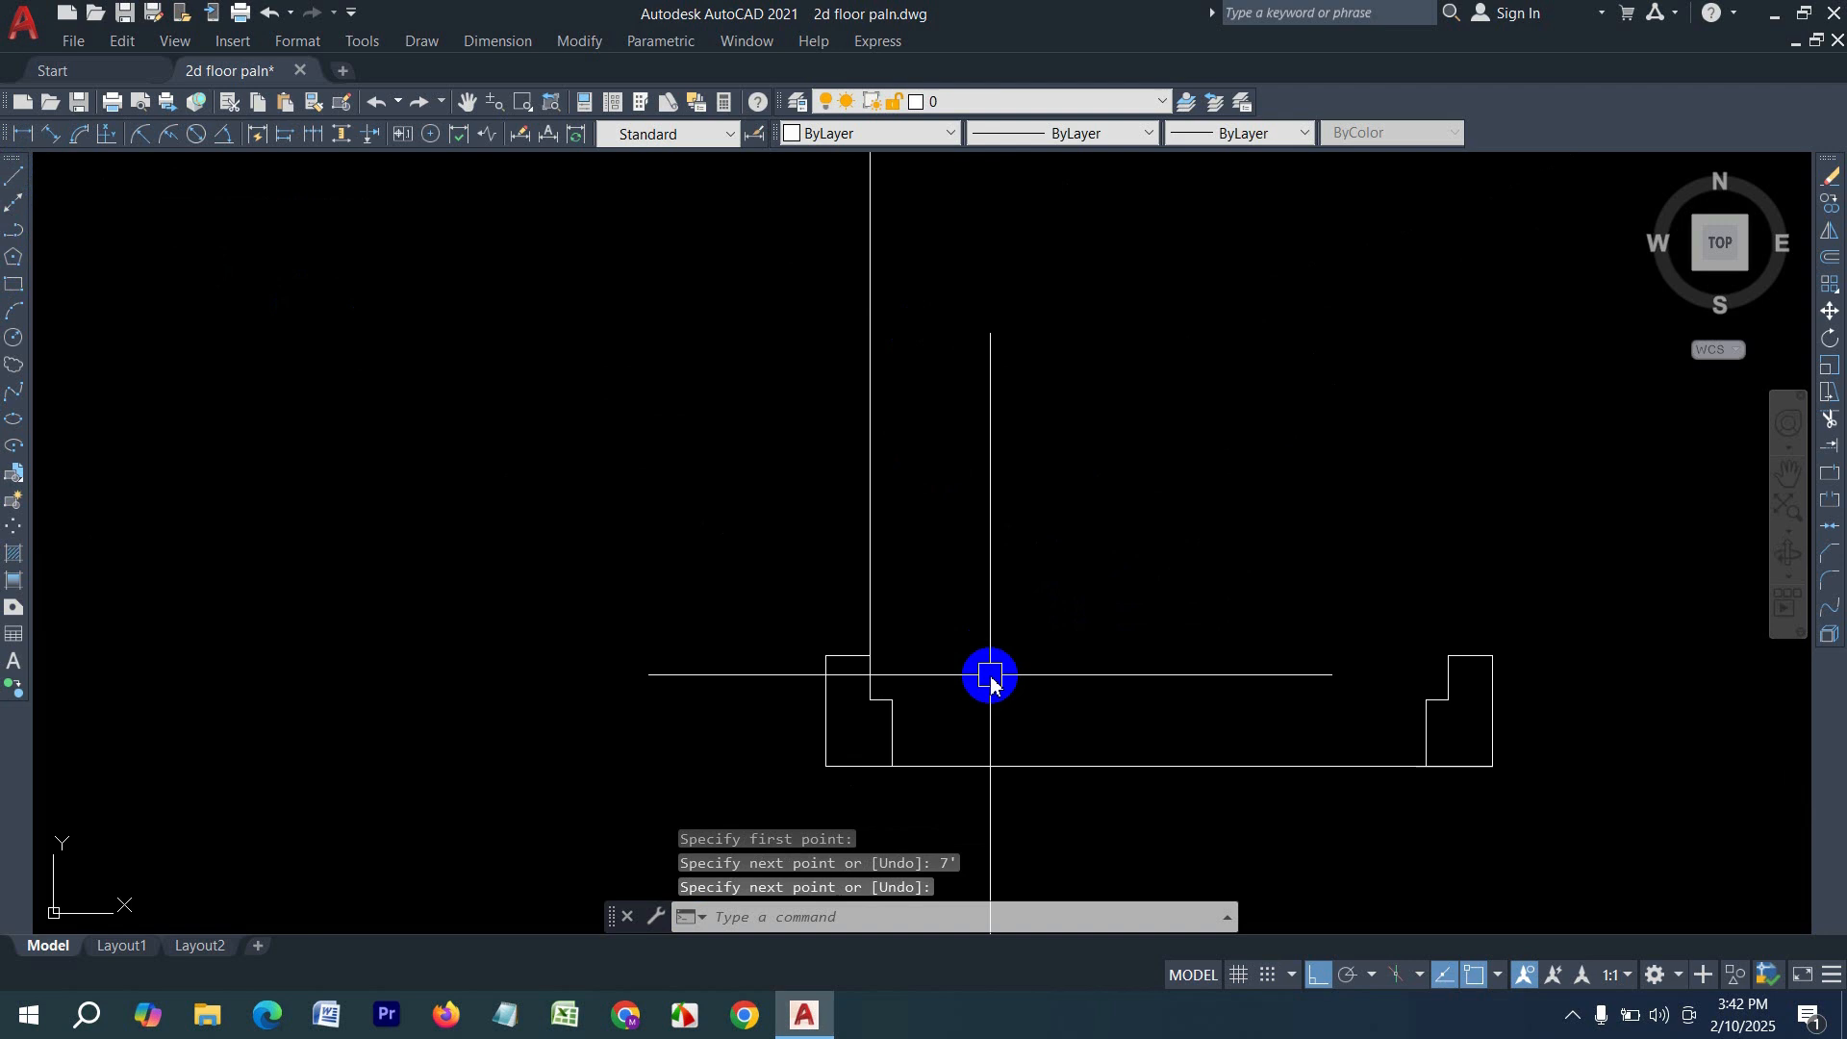
# - Offset the 7' vertical line by 1" toward the door opening
pyautogui.write('o')
pyautogui.press('Return')
pyautogui.press('Return')
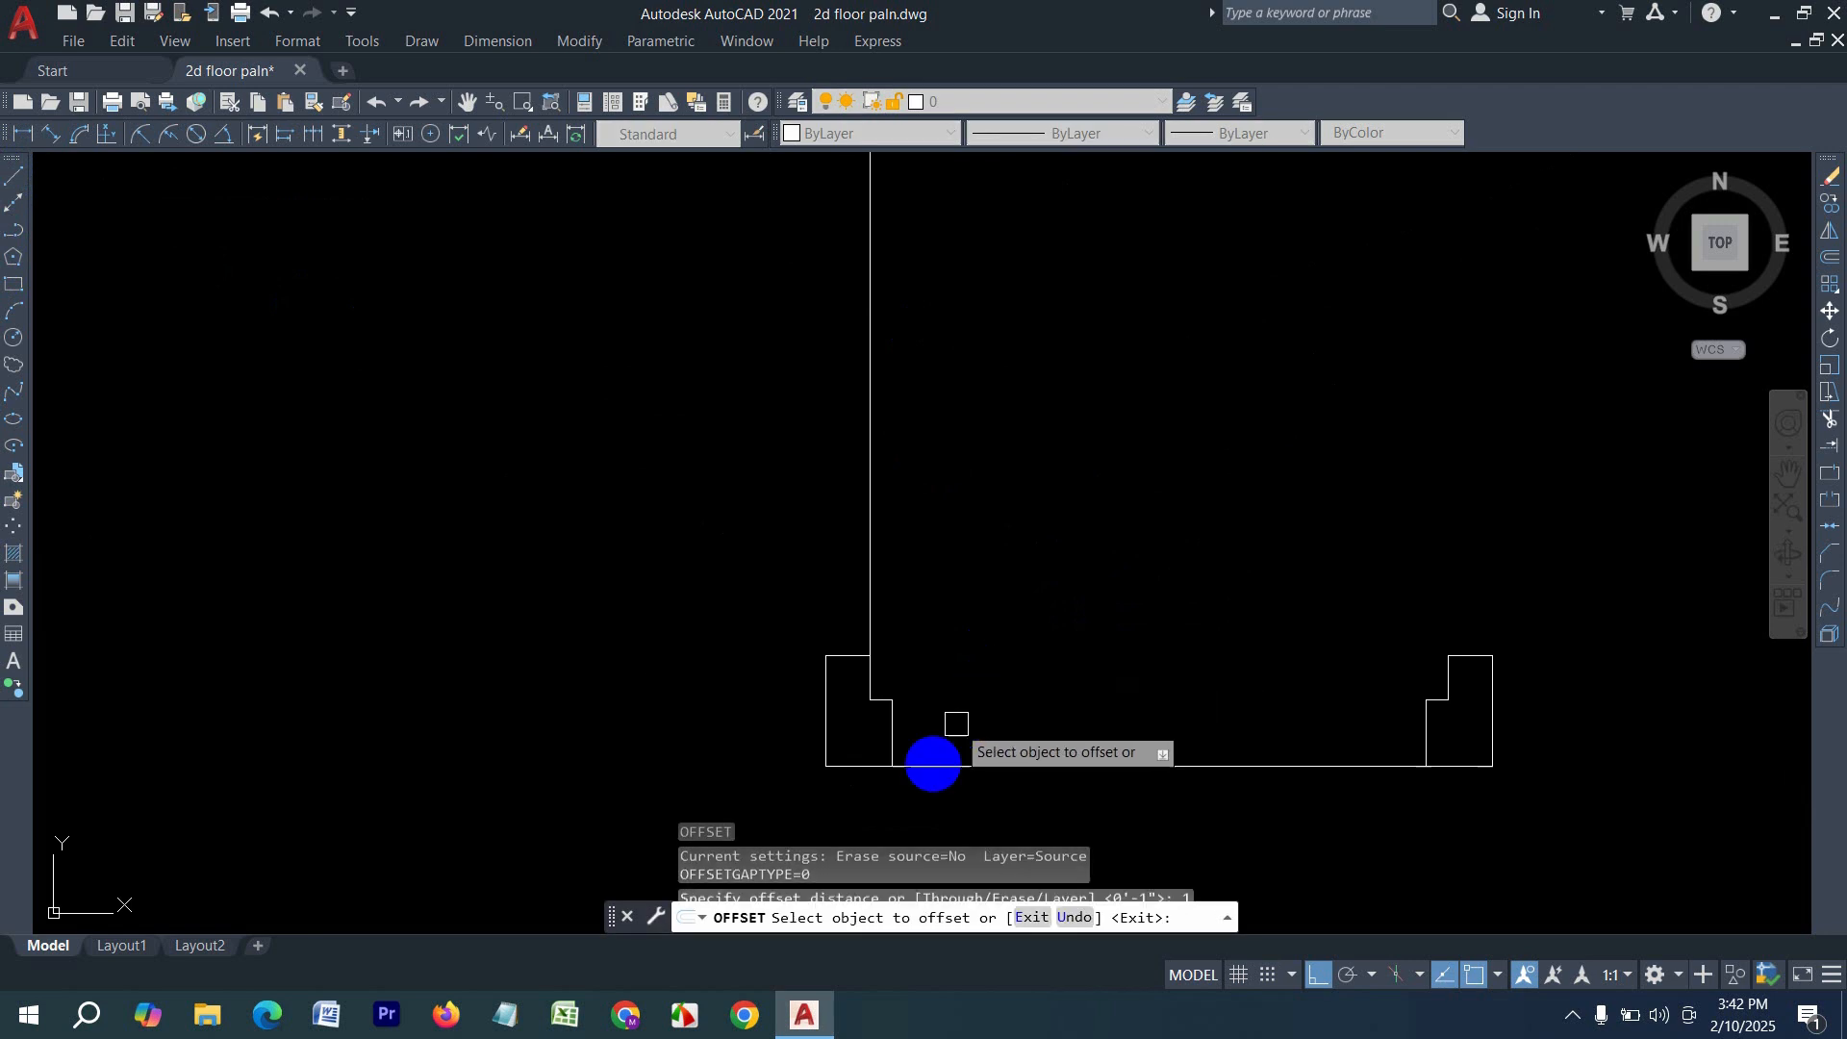
pyautogui.click(868, 534)
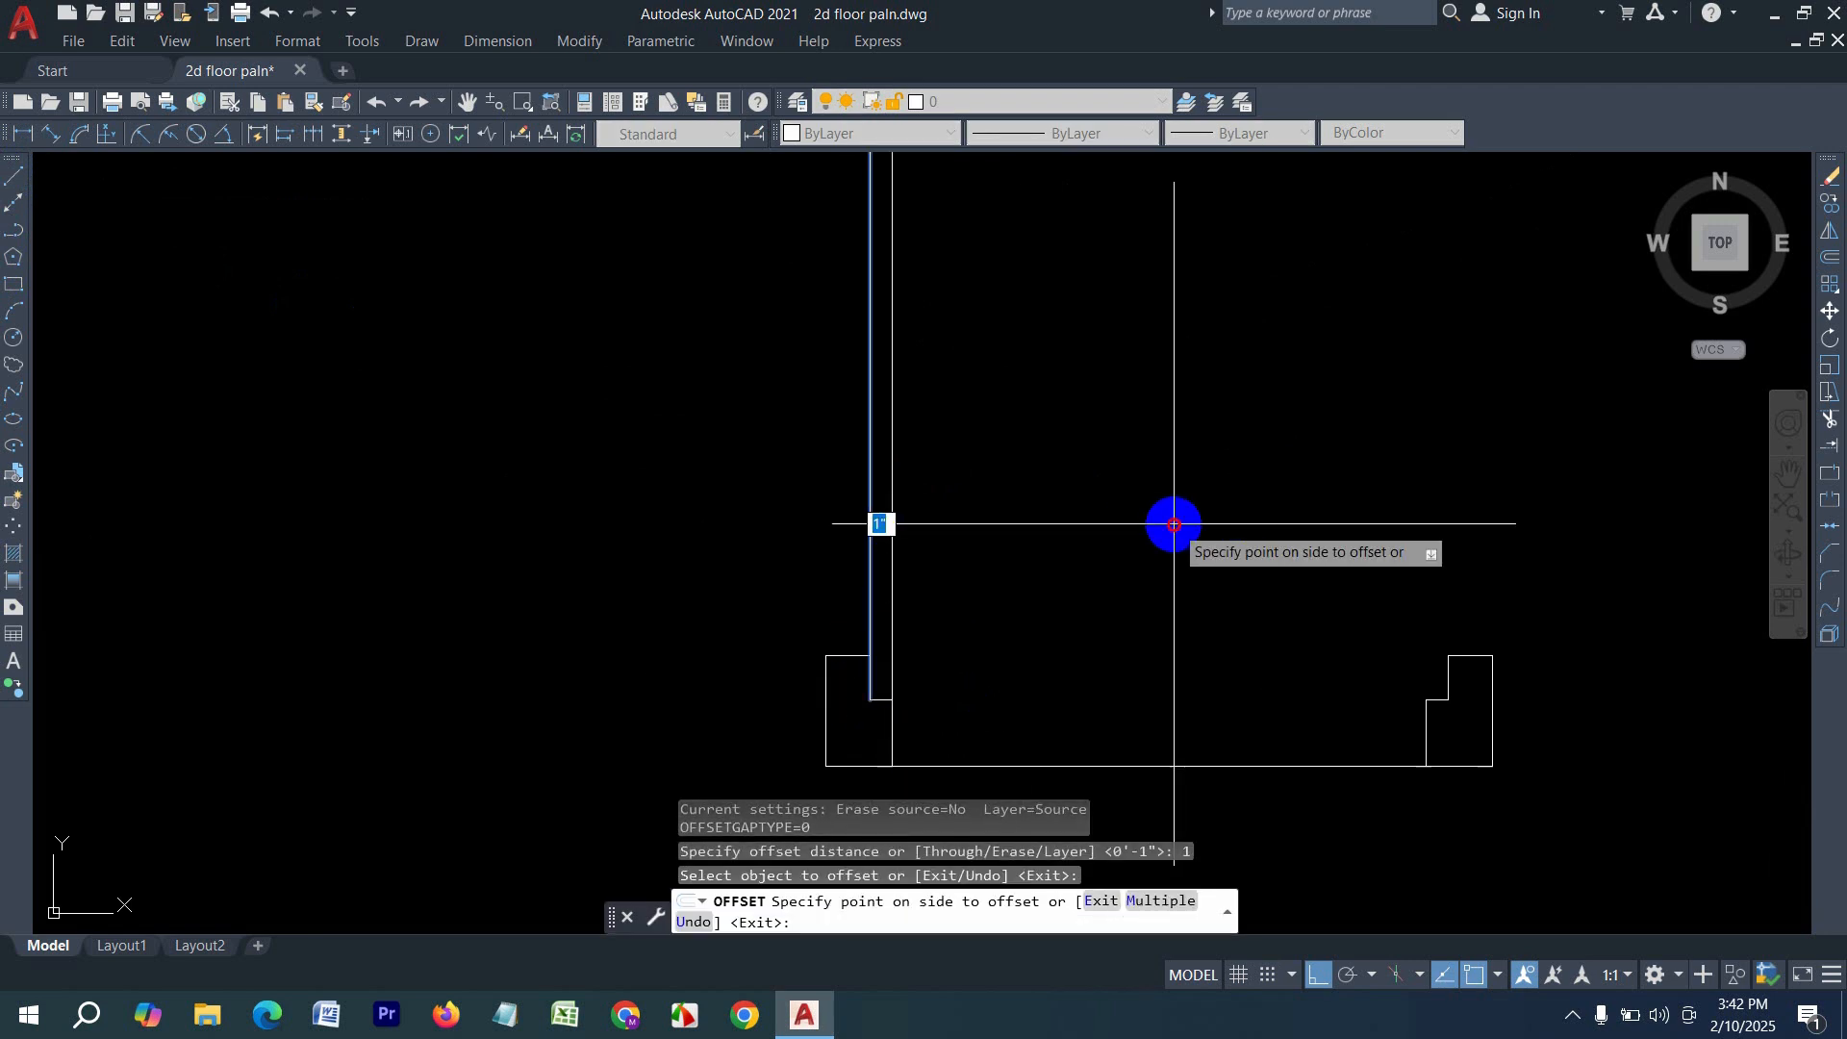
pyautogui.click(1058, 548)
pyautogui.press('Escape')
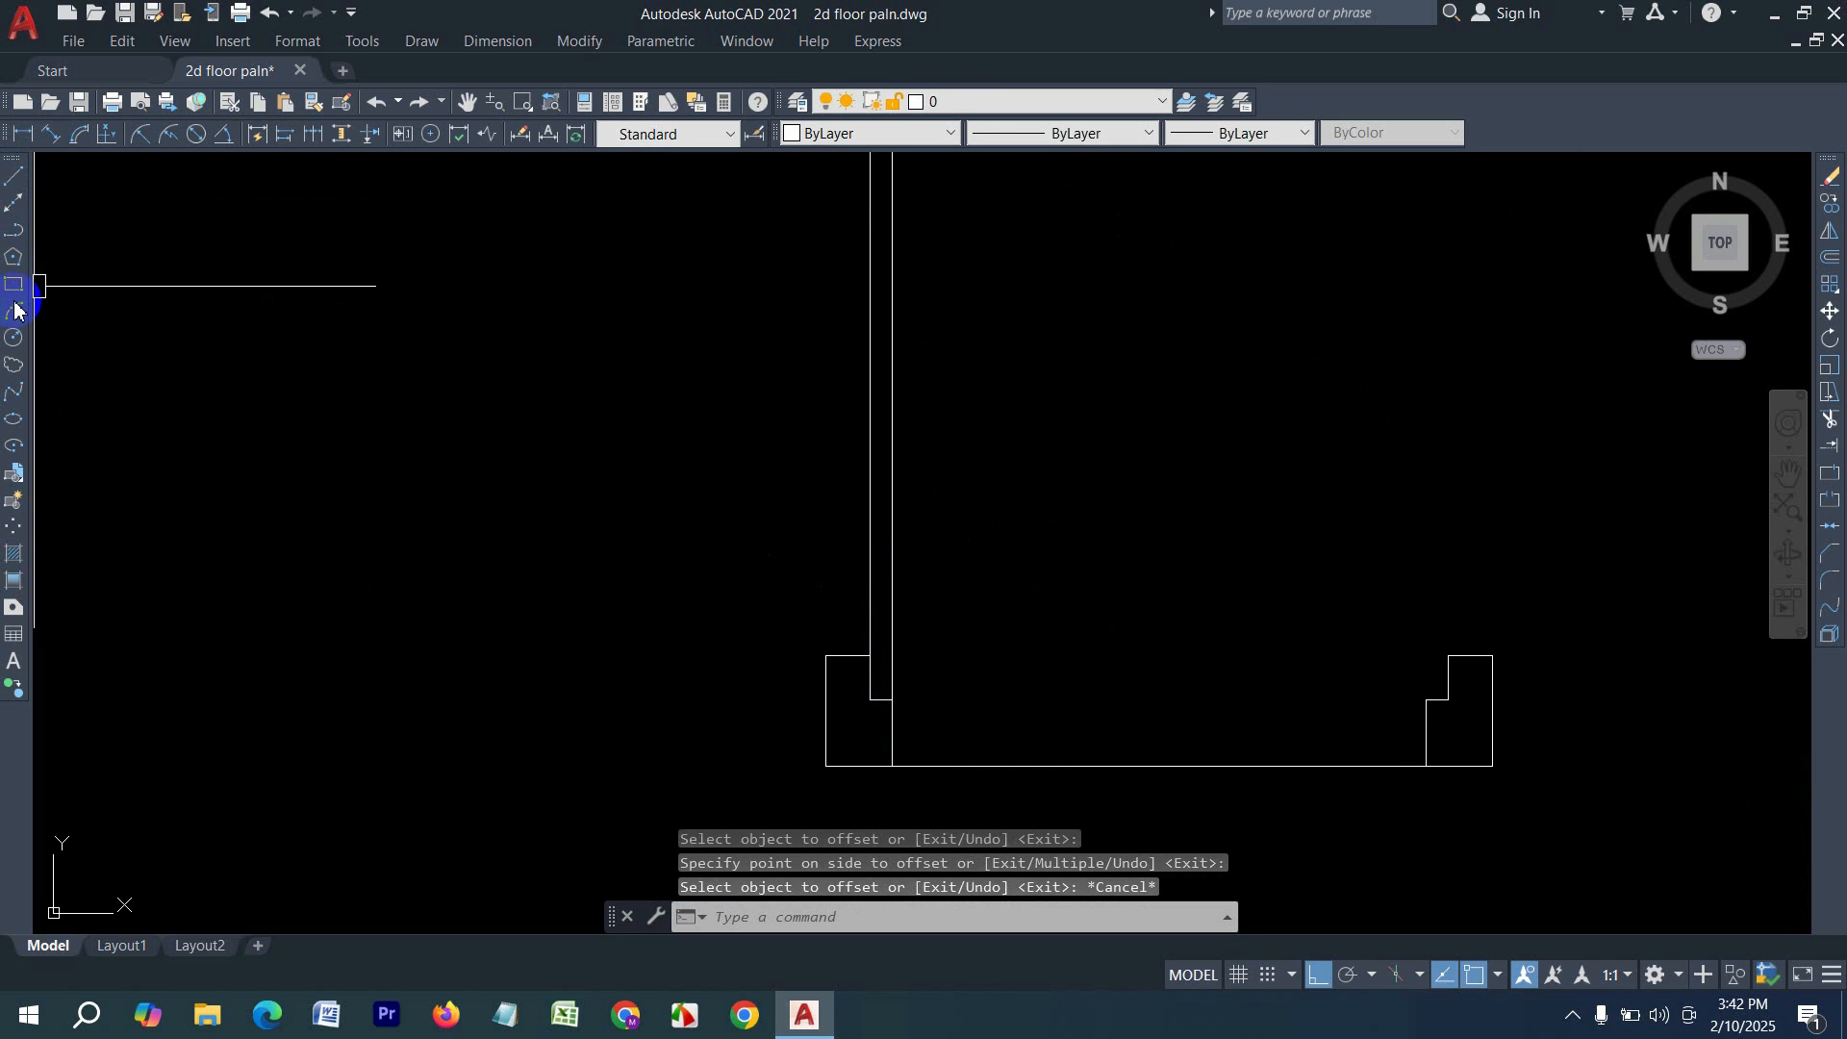
# - Draw a circle centred on the west jamb's upper inner corner with its radius reaching the east jamb's upper inner corner
pyautogui.click(9, 337)
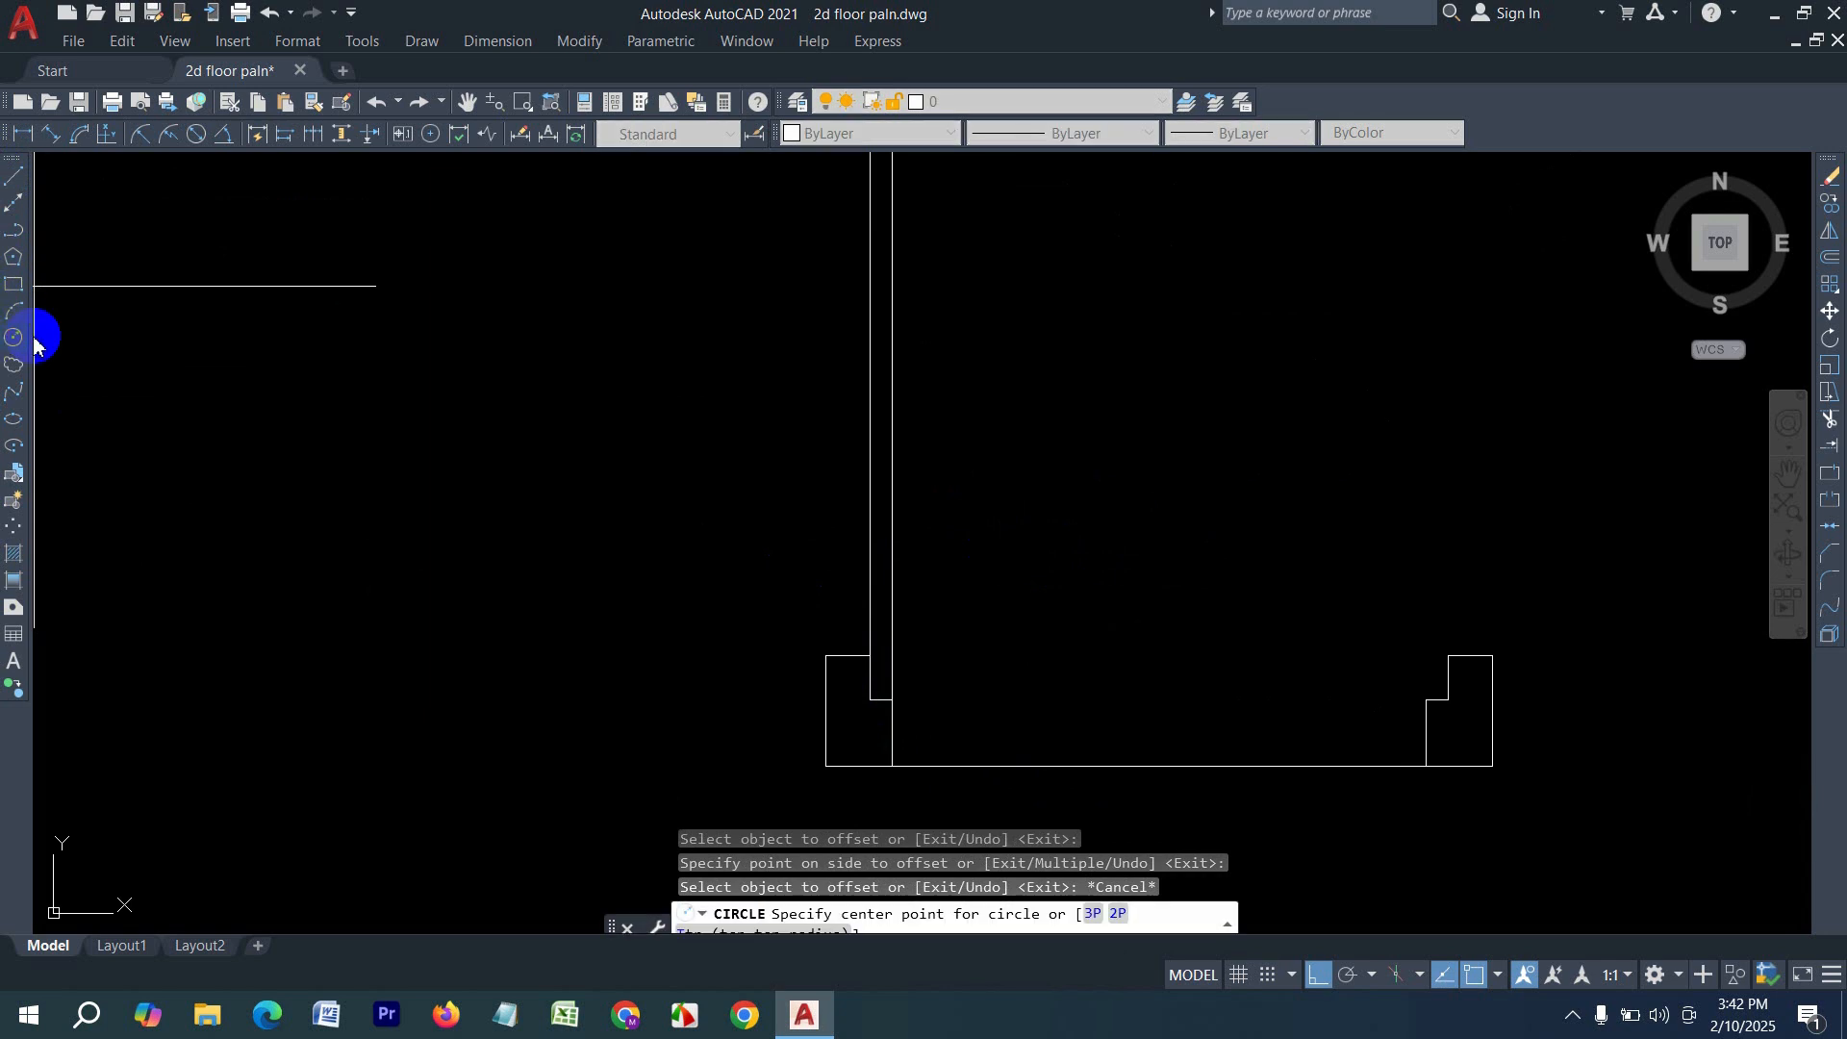
pyautogui.click(869, 656)
pyautogui.click(1445, 650)
pyautogui.scroll(-4, 972, 647)
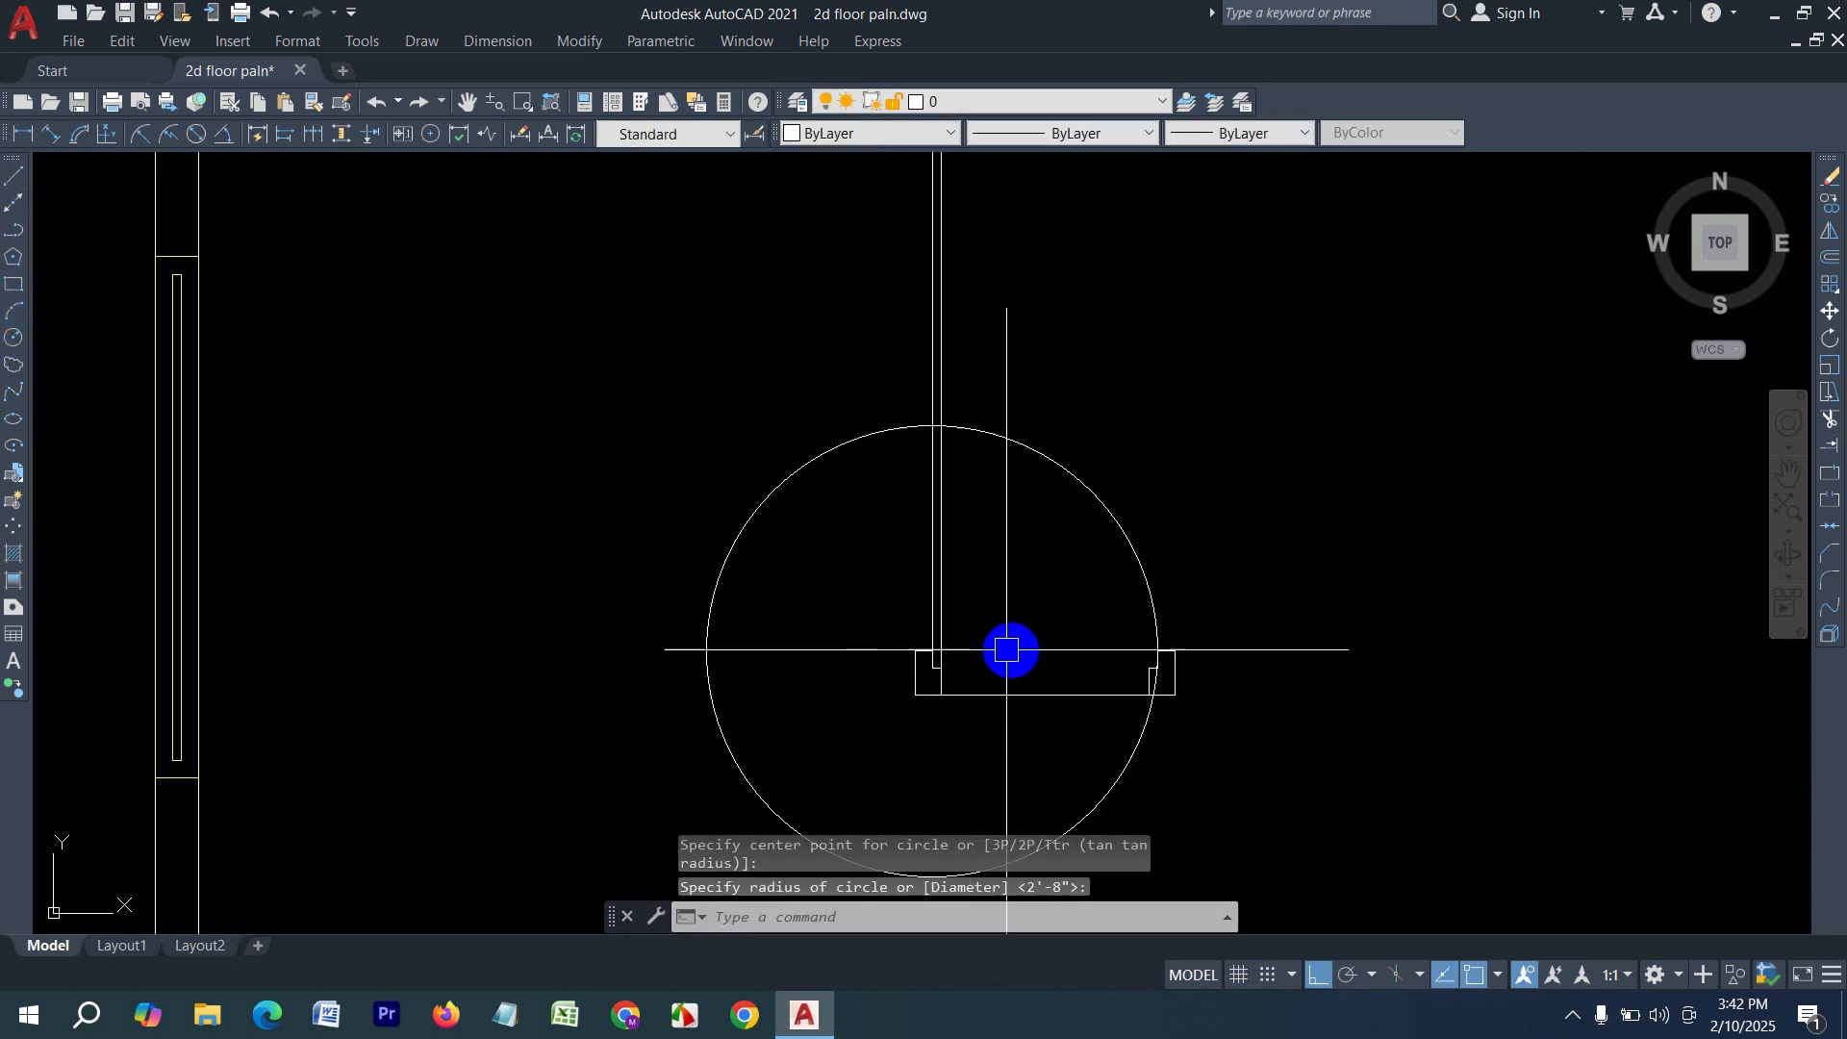
pyautogui.press('Escape')
pyautogui.press('Escape')
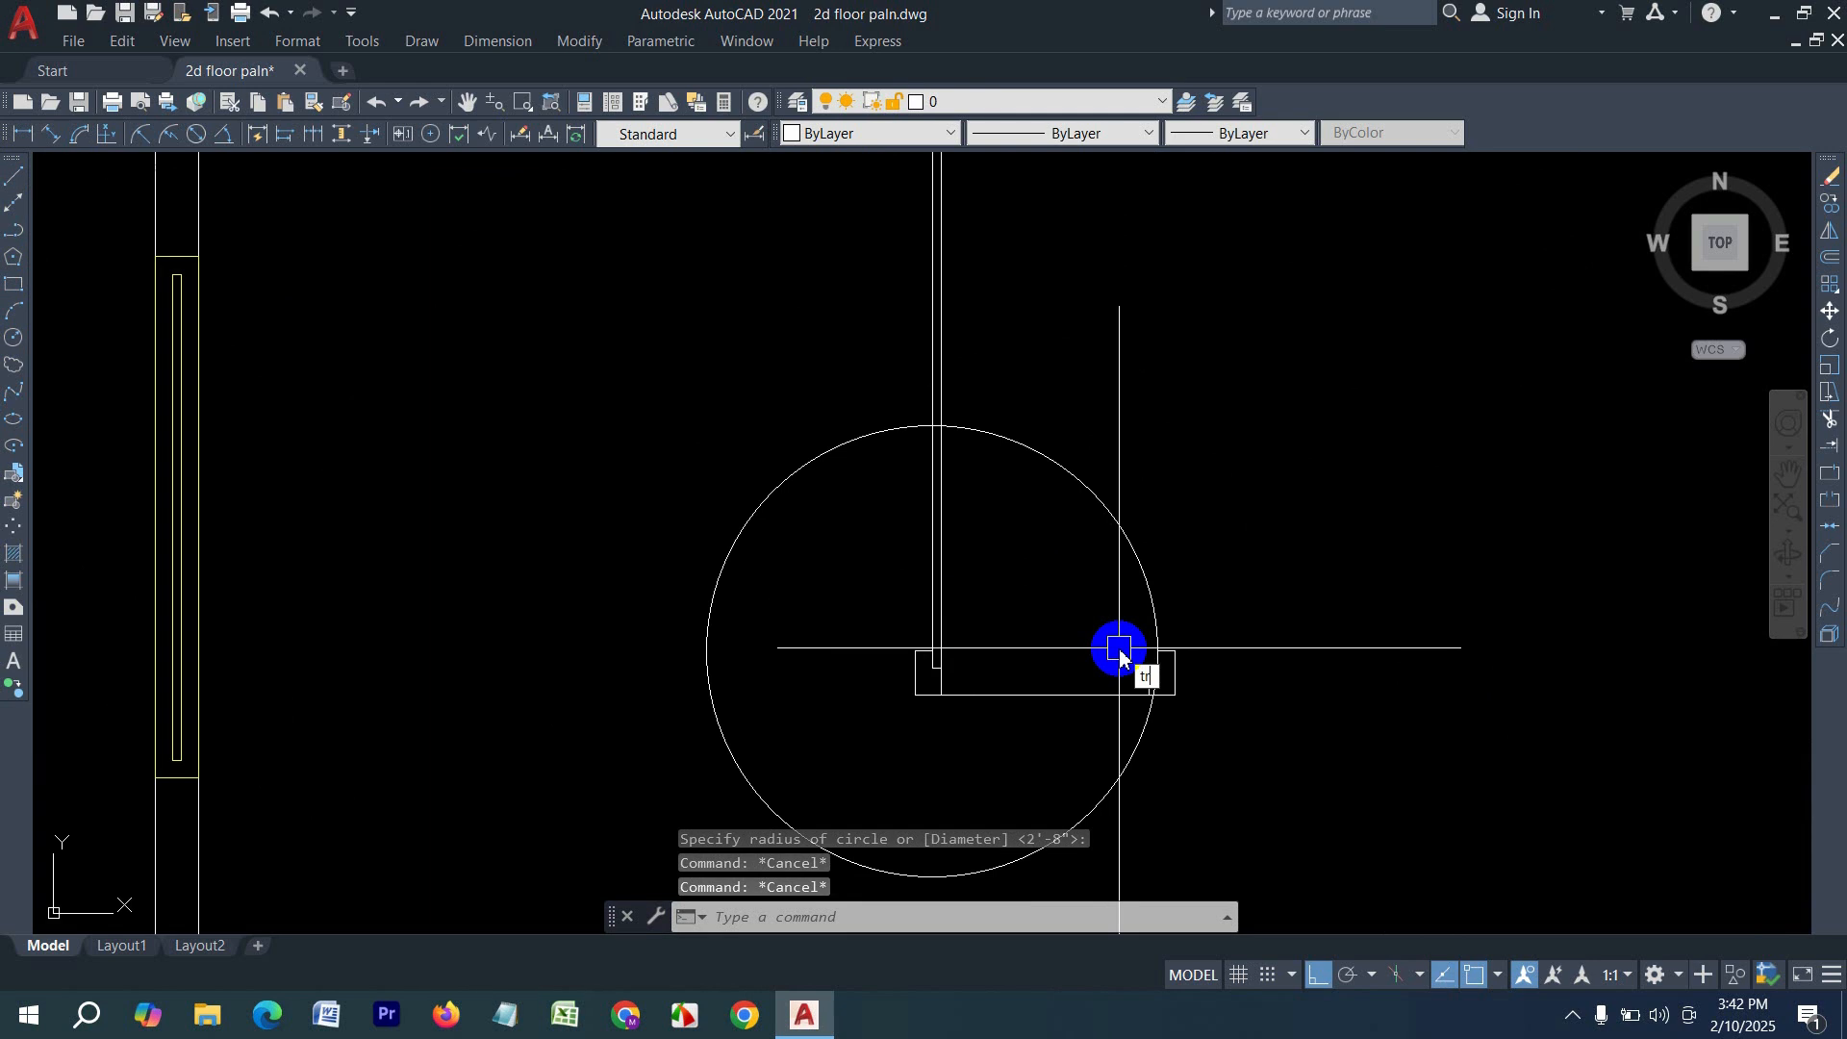
# - Trim the circle to a quarter-circle door swing, cut the excess leaf lines, and remove the line between the two jambs
pyautogui.write('tr')
pyautogui.press('Return')
pyautogui.moveTo(1059, 396)
pyautogui.mouseDown()
pyautogui.moveTo(783, 350)
pyautogui.moveTo(823, 400)
pyautogui.moveTo(802, 584)
pyautogui.mouseUp()
pyautogui.scroll(3, 1173, 692)
pyautogui.scroll(3, 1092, 625)
pyautogui.moveTo(1091, 620); pyautogui.dragTo(1205, 654)
pyautogui.scroll(2, 1143, 461)
pyautogui.click(1158, 470)
pyautogui.scroll(-5, 1040, 636)
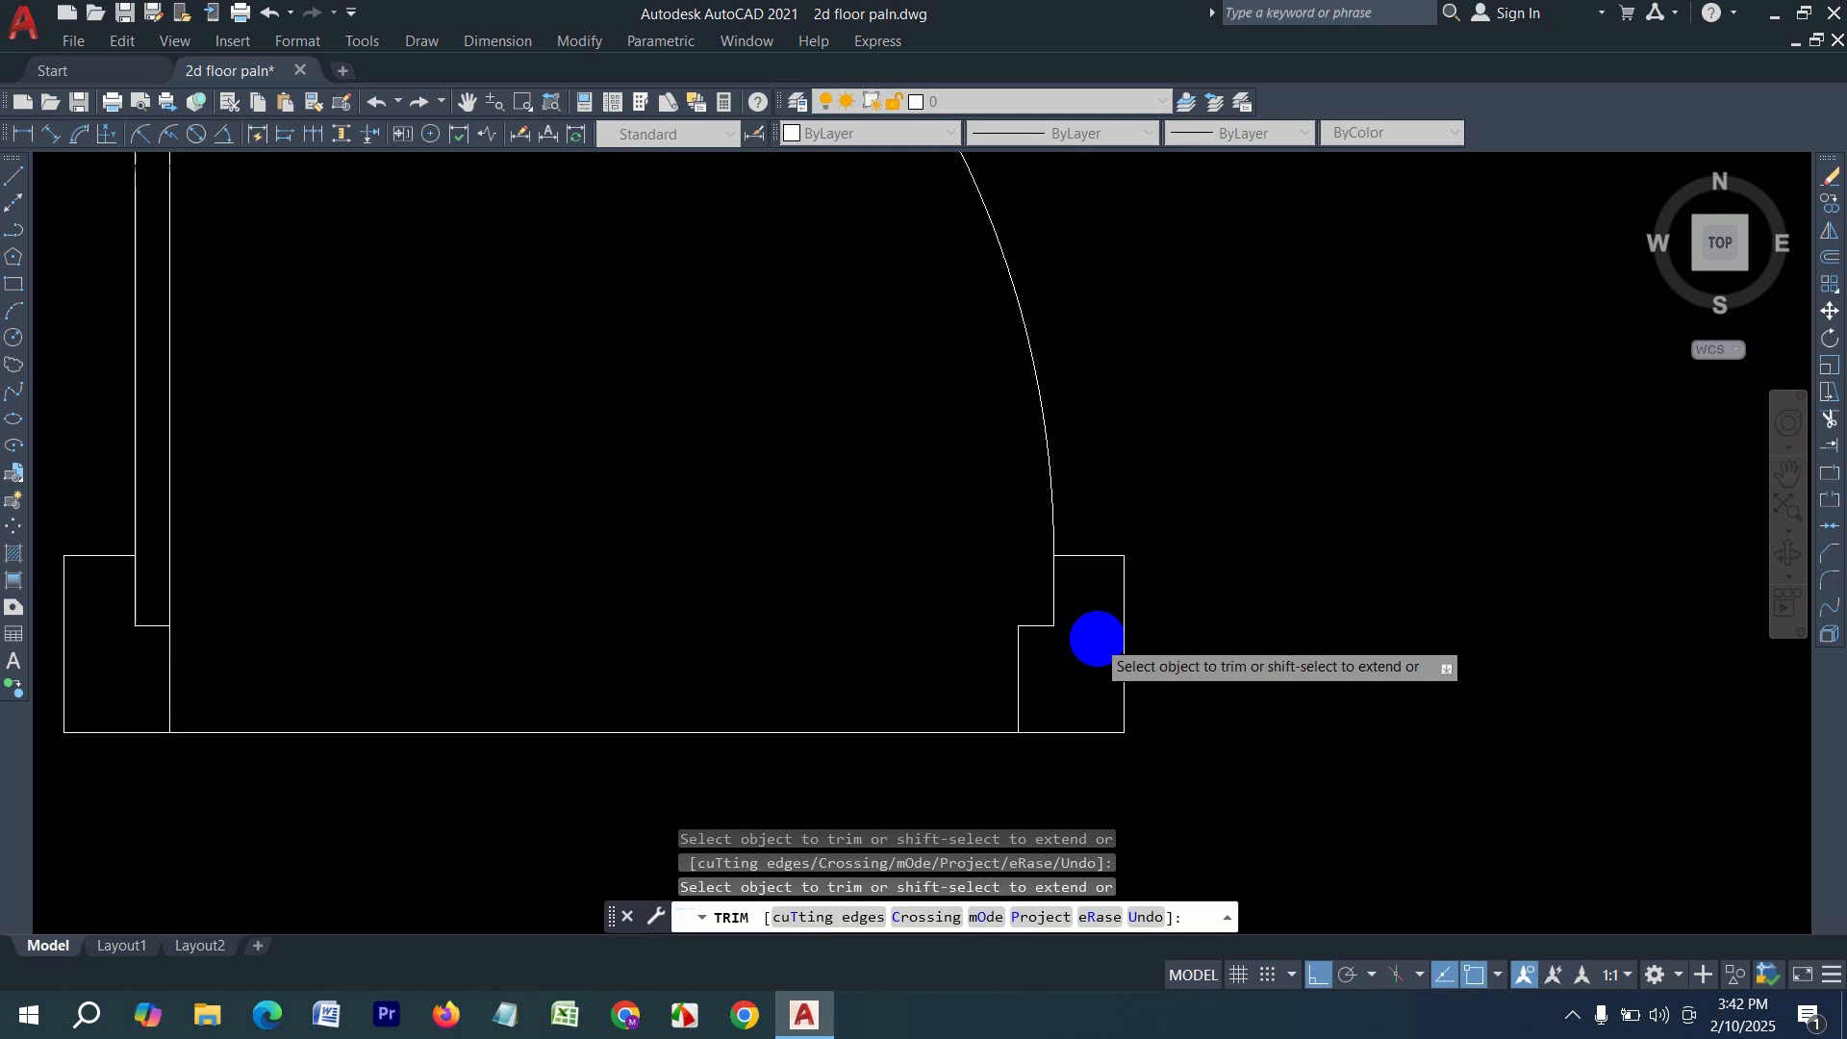
pyautogui.scroll(-4, 1096, 638)
pyautogui.moveTo(931, 746)
pyautogui.mouseDown()
pyautogui.moveTo(878, 647)
pyautogui.moveTo(895, 622)
pyautogui.mouseUp()
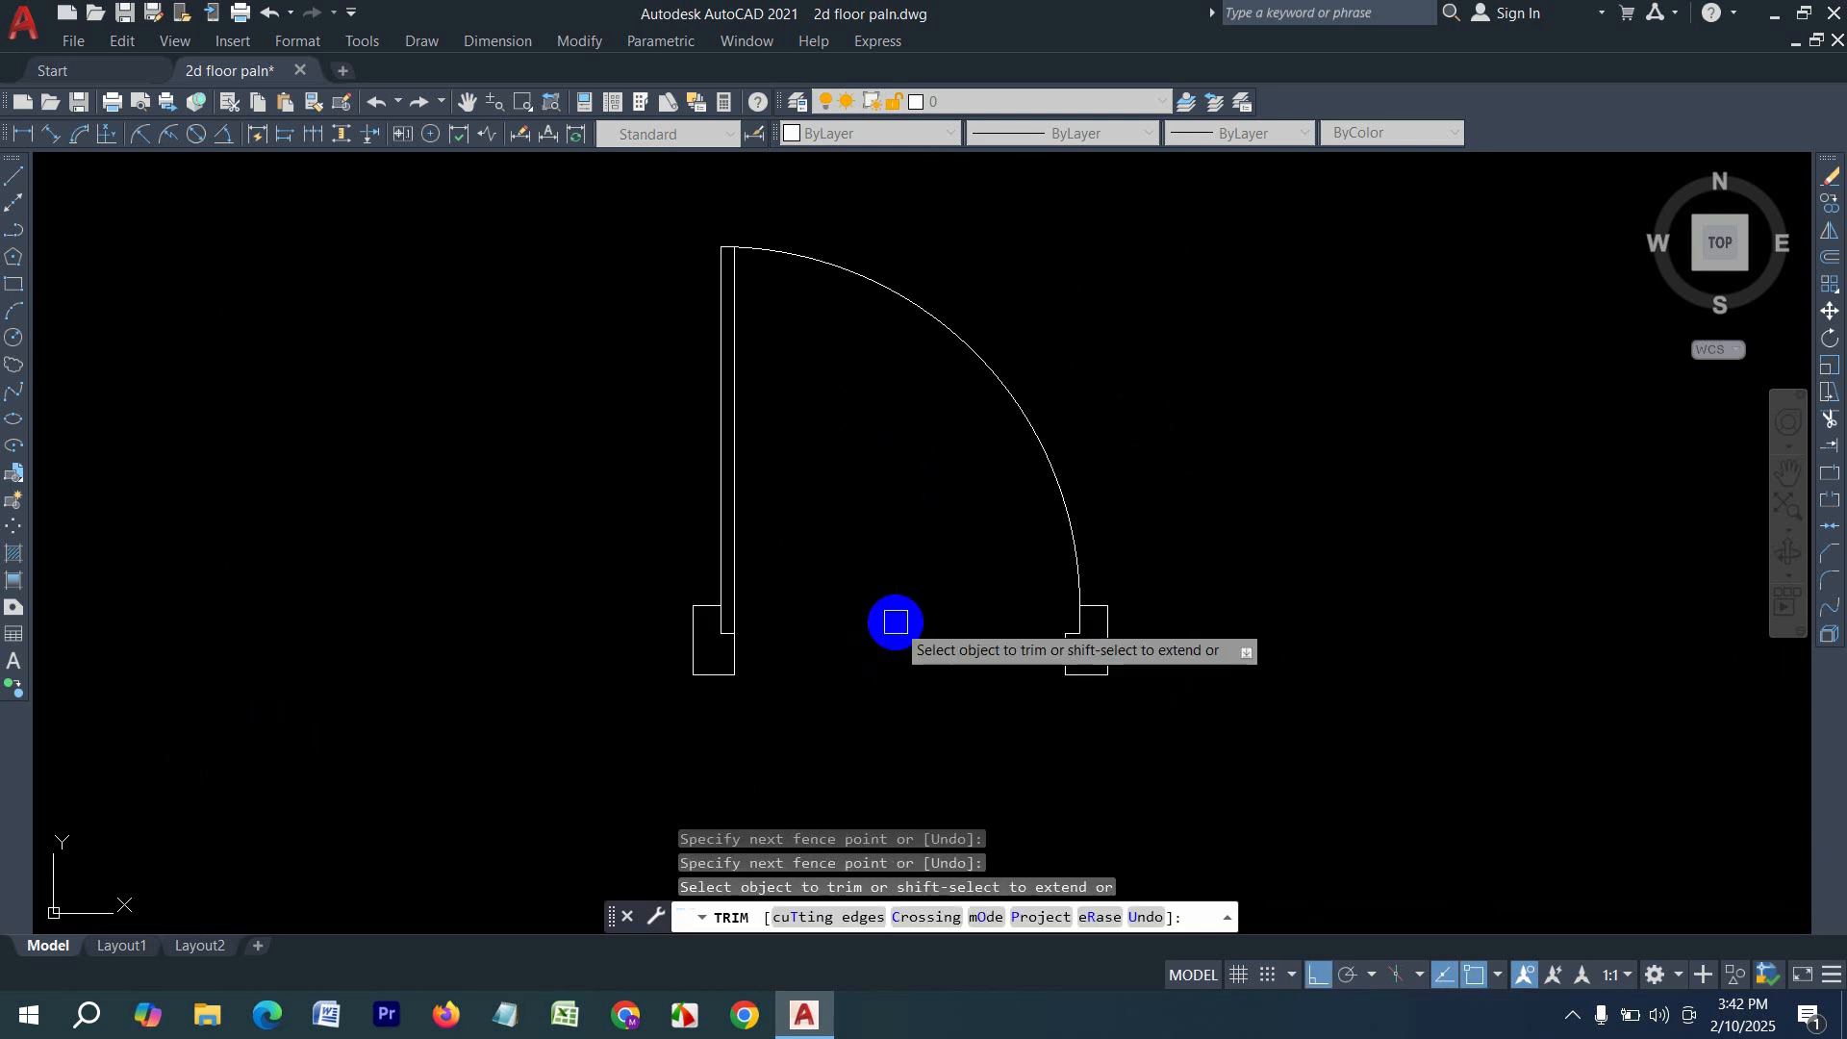
pyautogui.press('Escape')
# - Convert the complete door symbol, with its leaf, swing arc and both jambs, into a block named "door 2"
pyautogui.click(1307, 779)
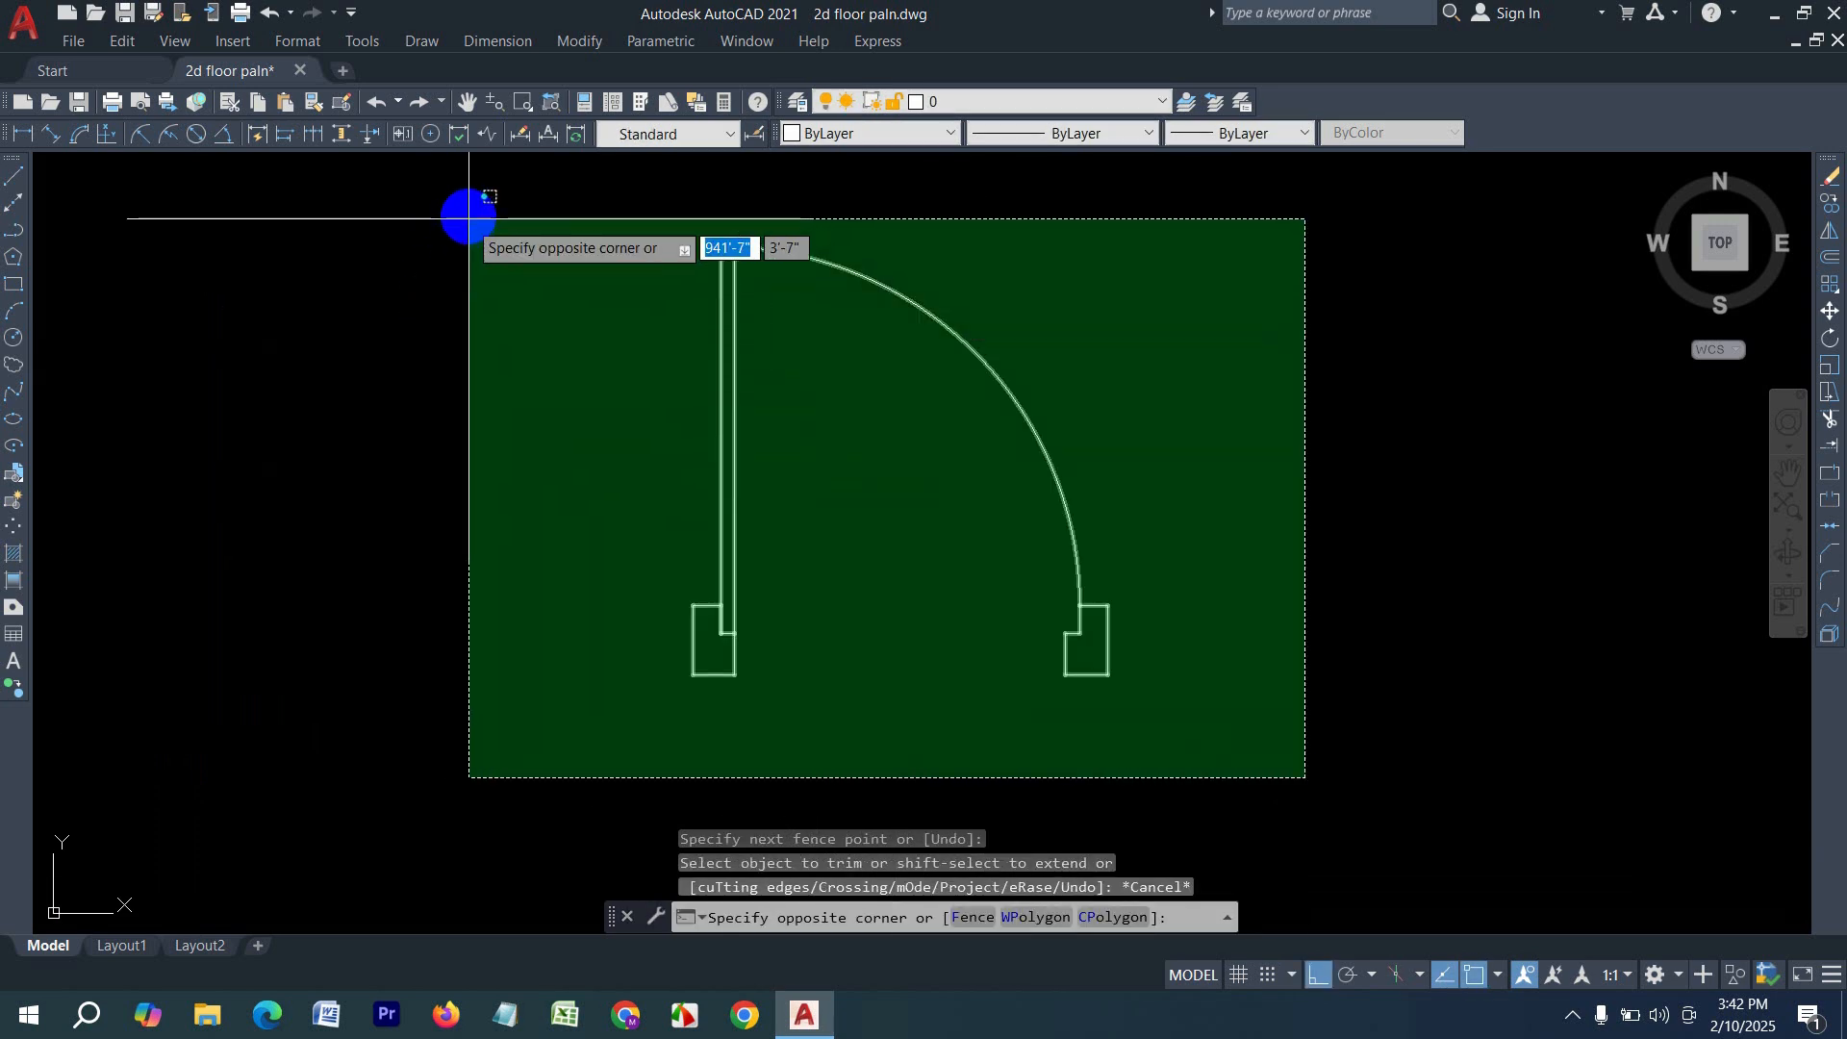
pyautogui.click(469, 213)
pyautogui.write('b')
pyautogui.press('Return')
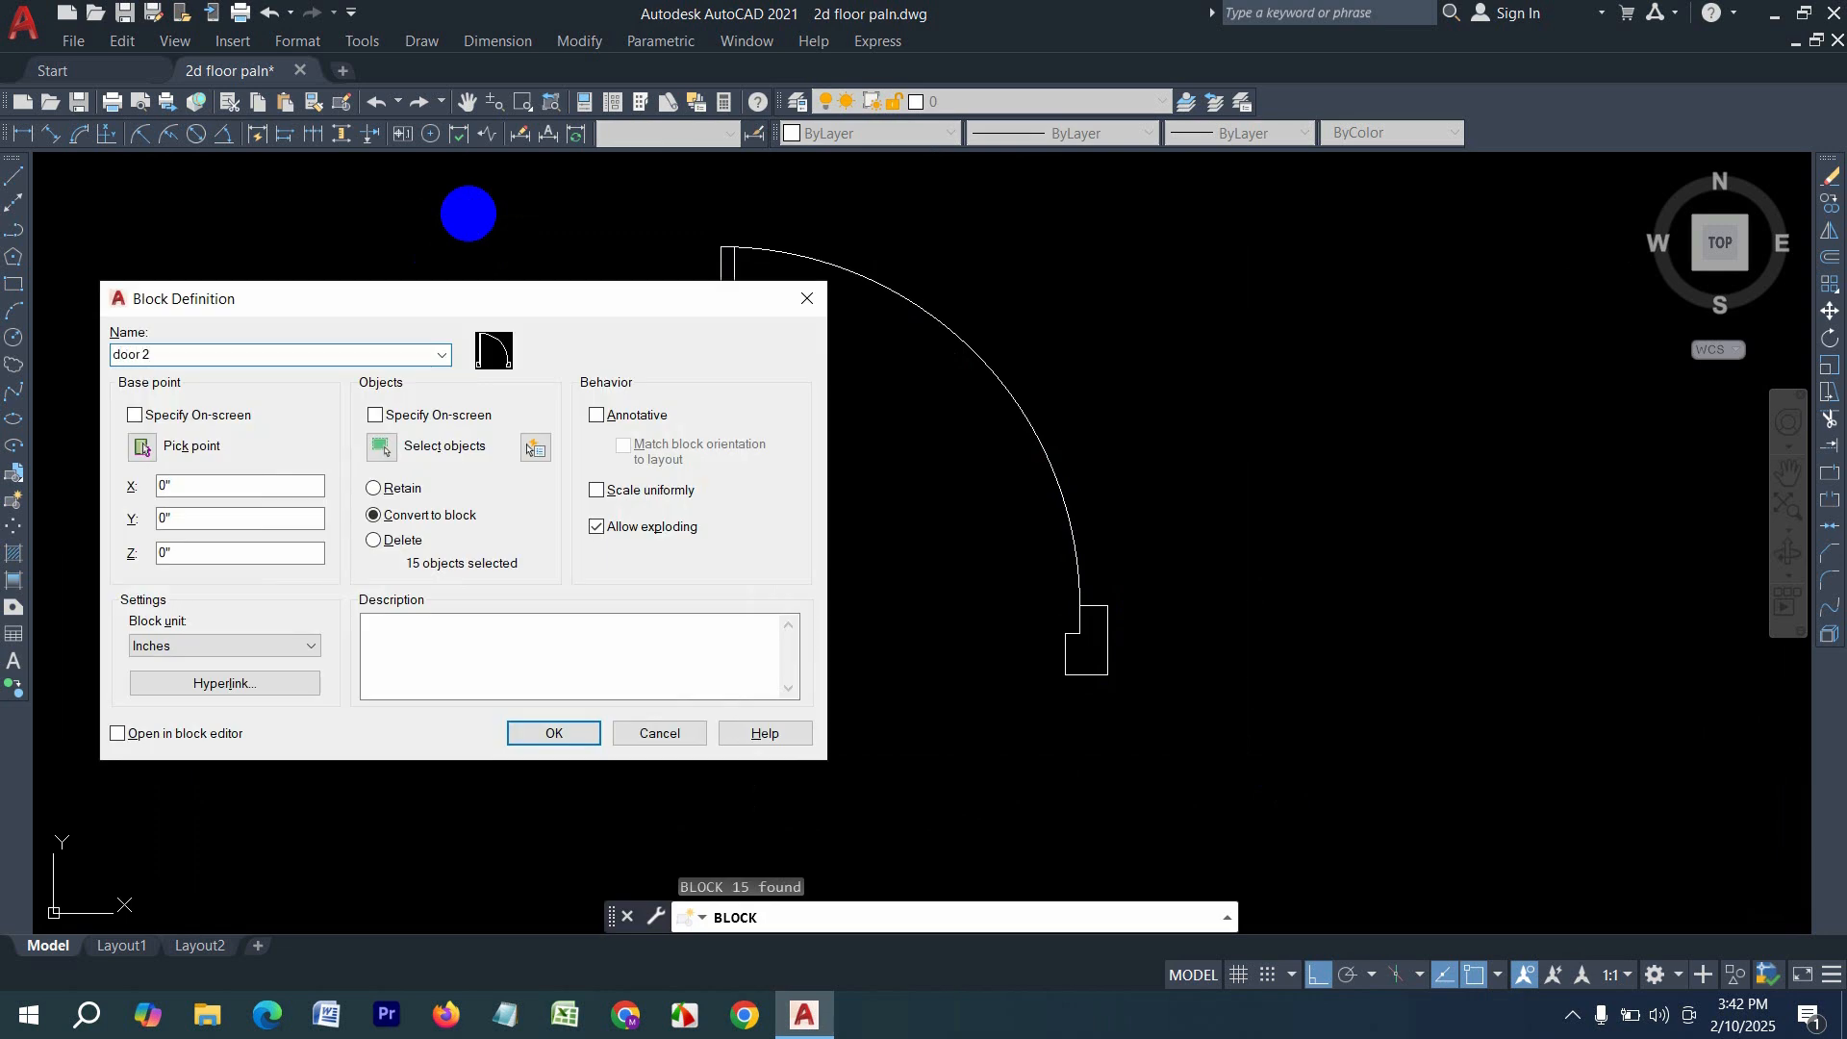
pyautogui.press('Return')
# - Copy the door 2 block by its west jamb's lower outer corner into the small north room above the partition
pyautogui.scroll(-6, 925, 507)
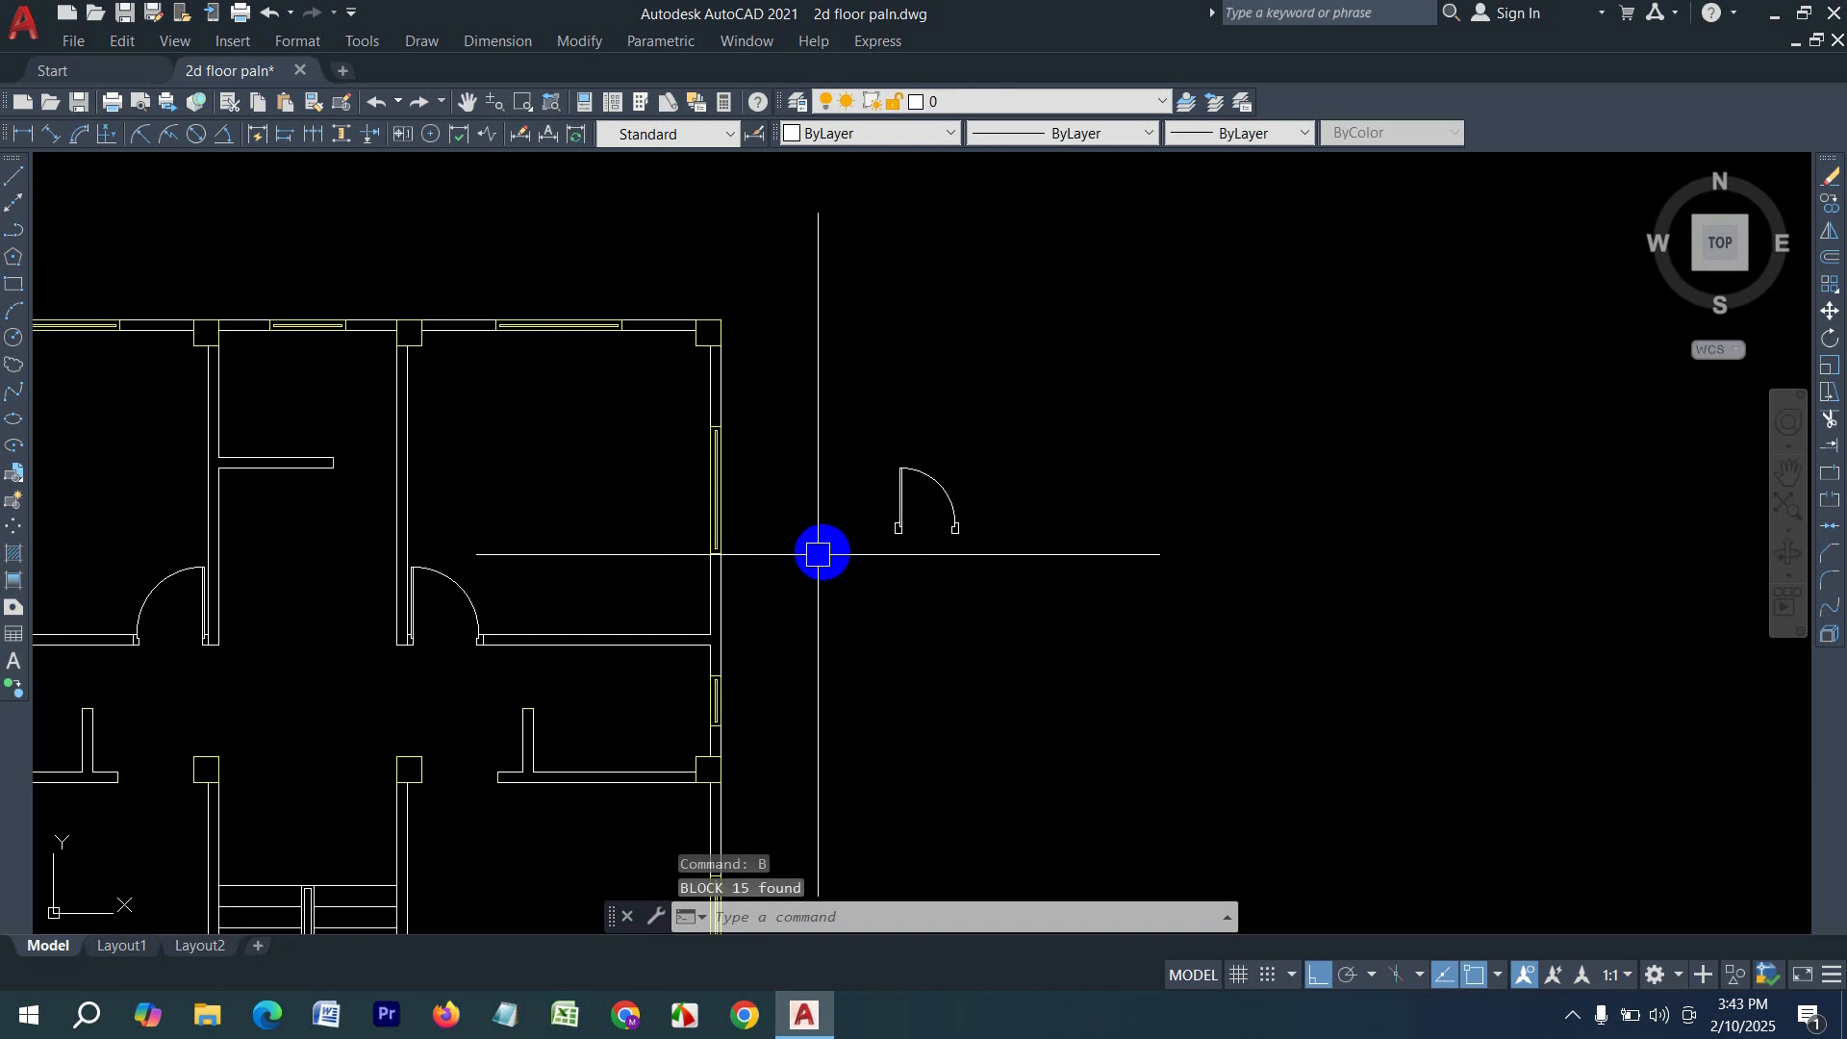
pyautogui.click(994, 587)
pyautogui.click(830, 399)
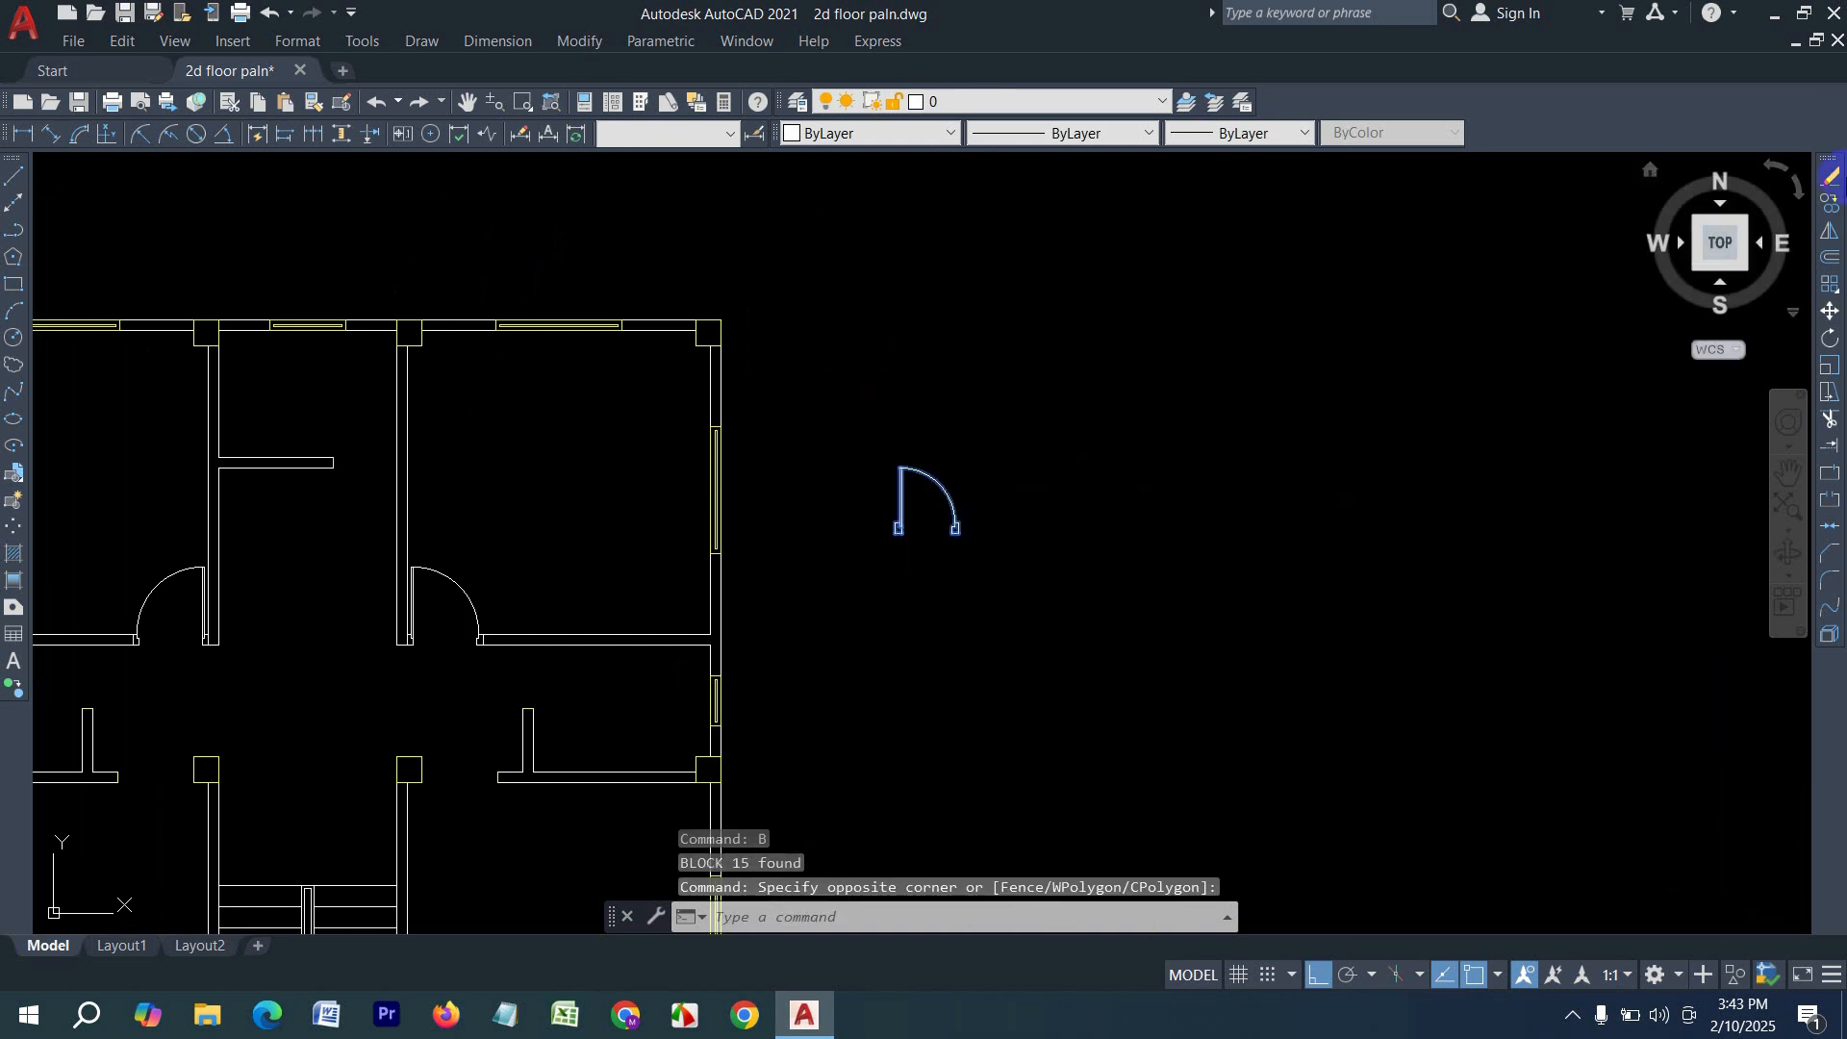
pyautogui.click(1828, 205)
pyautogui.scroll(3, 916, 516)
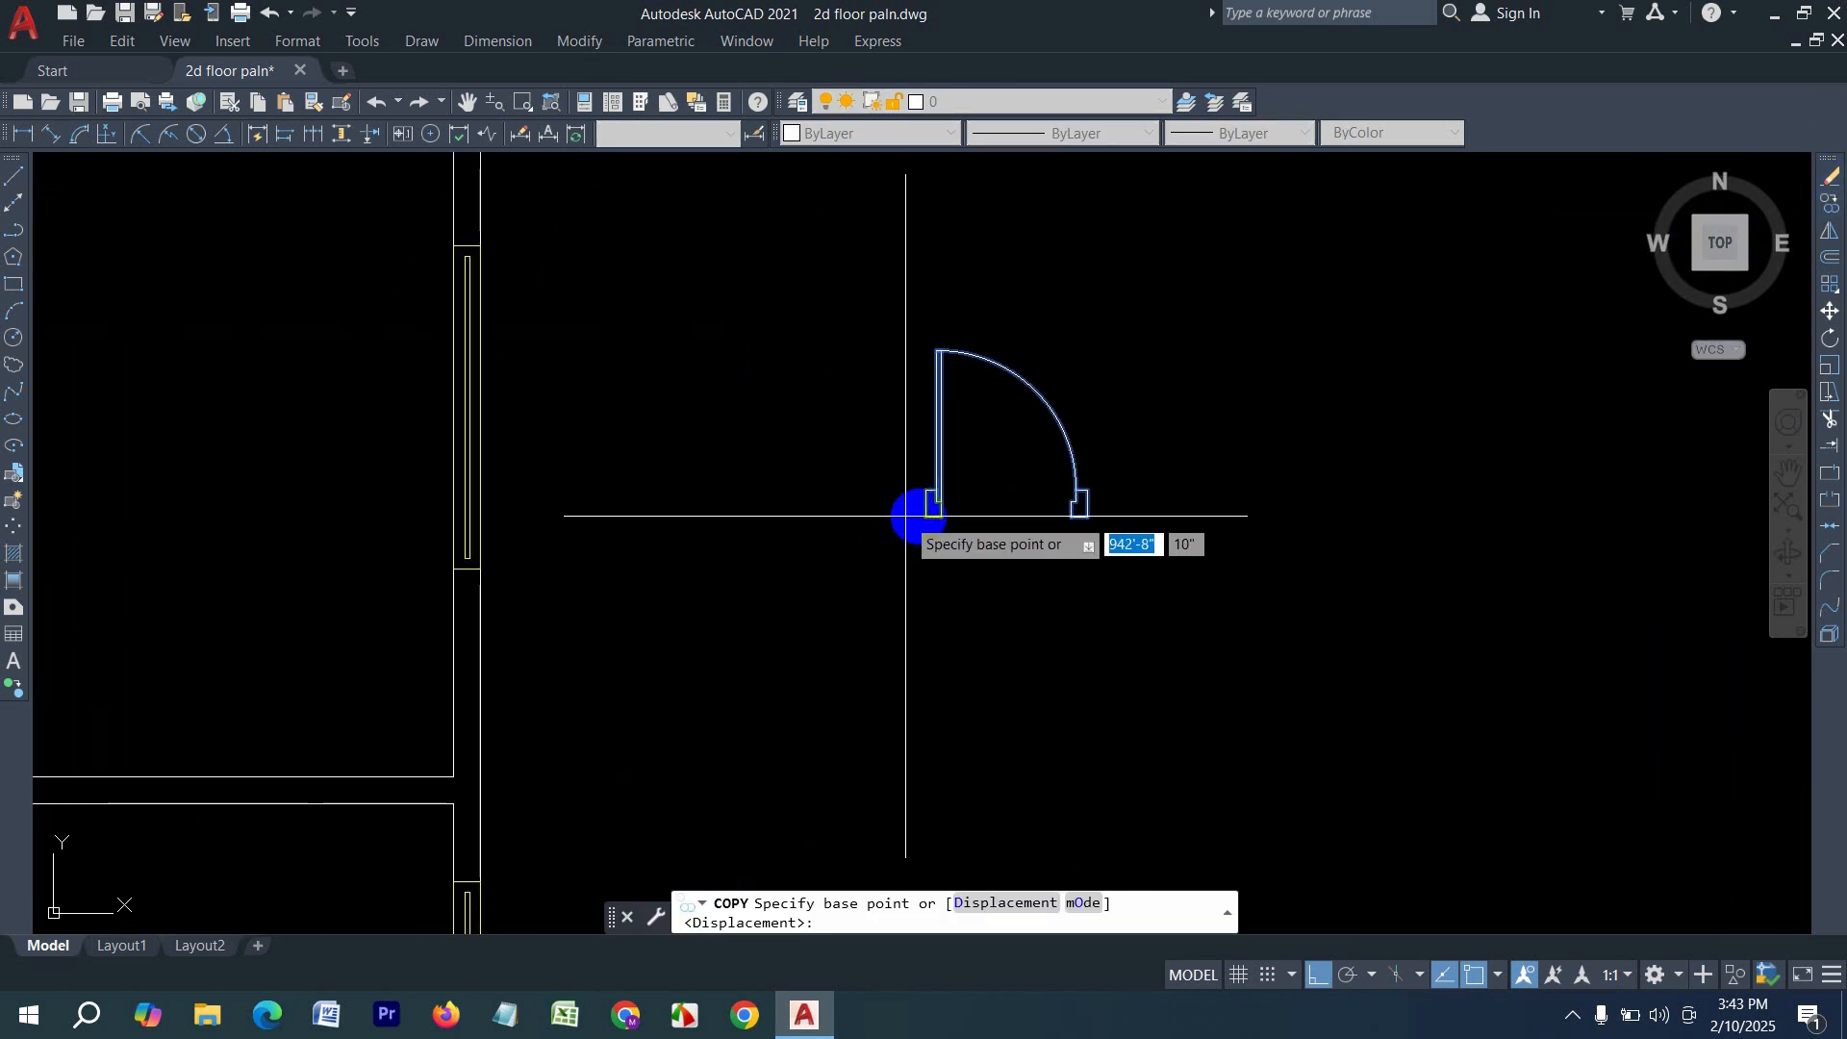
pyautogui.click(927, 518)
pyautogui.scroll(-6, 1389, 692)
pyautogui.scroll(6, 1183, 556)
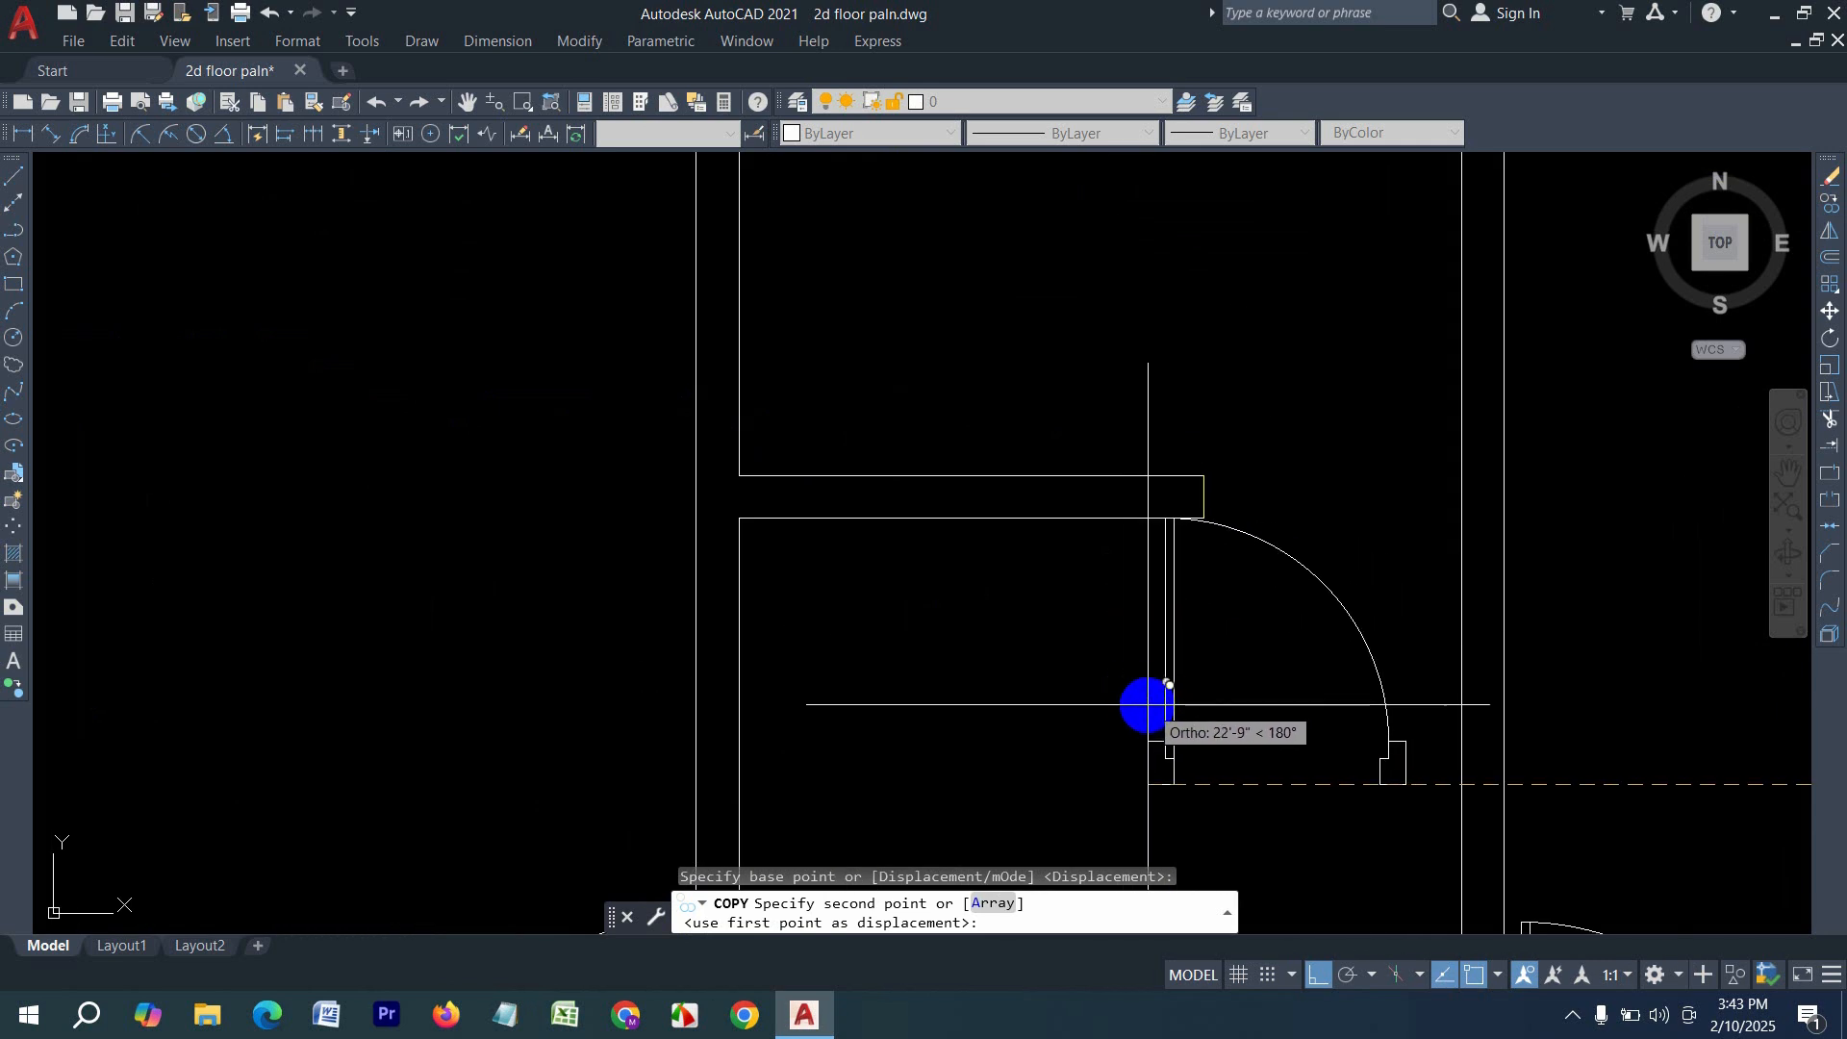
pyautogui.press('F8')
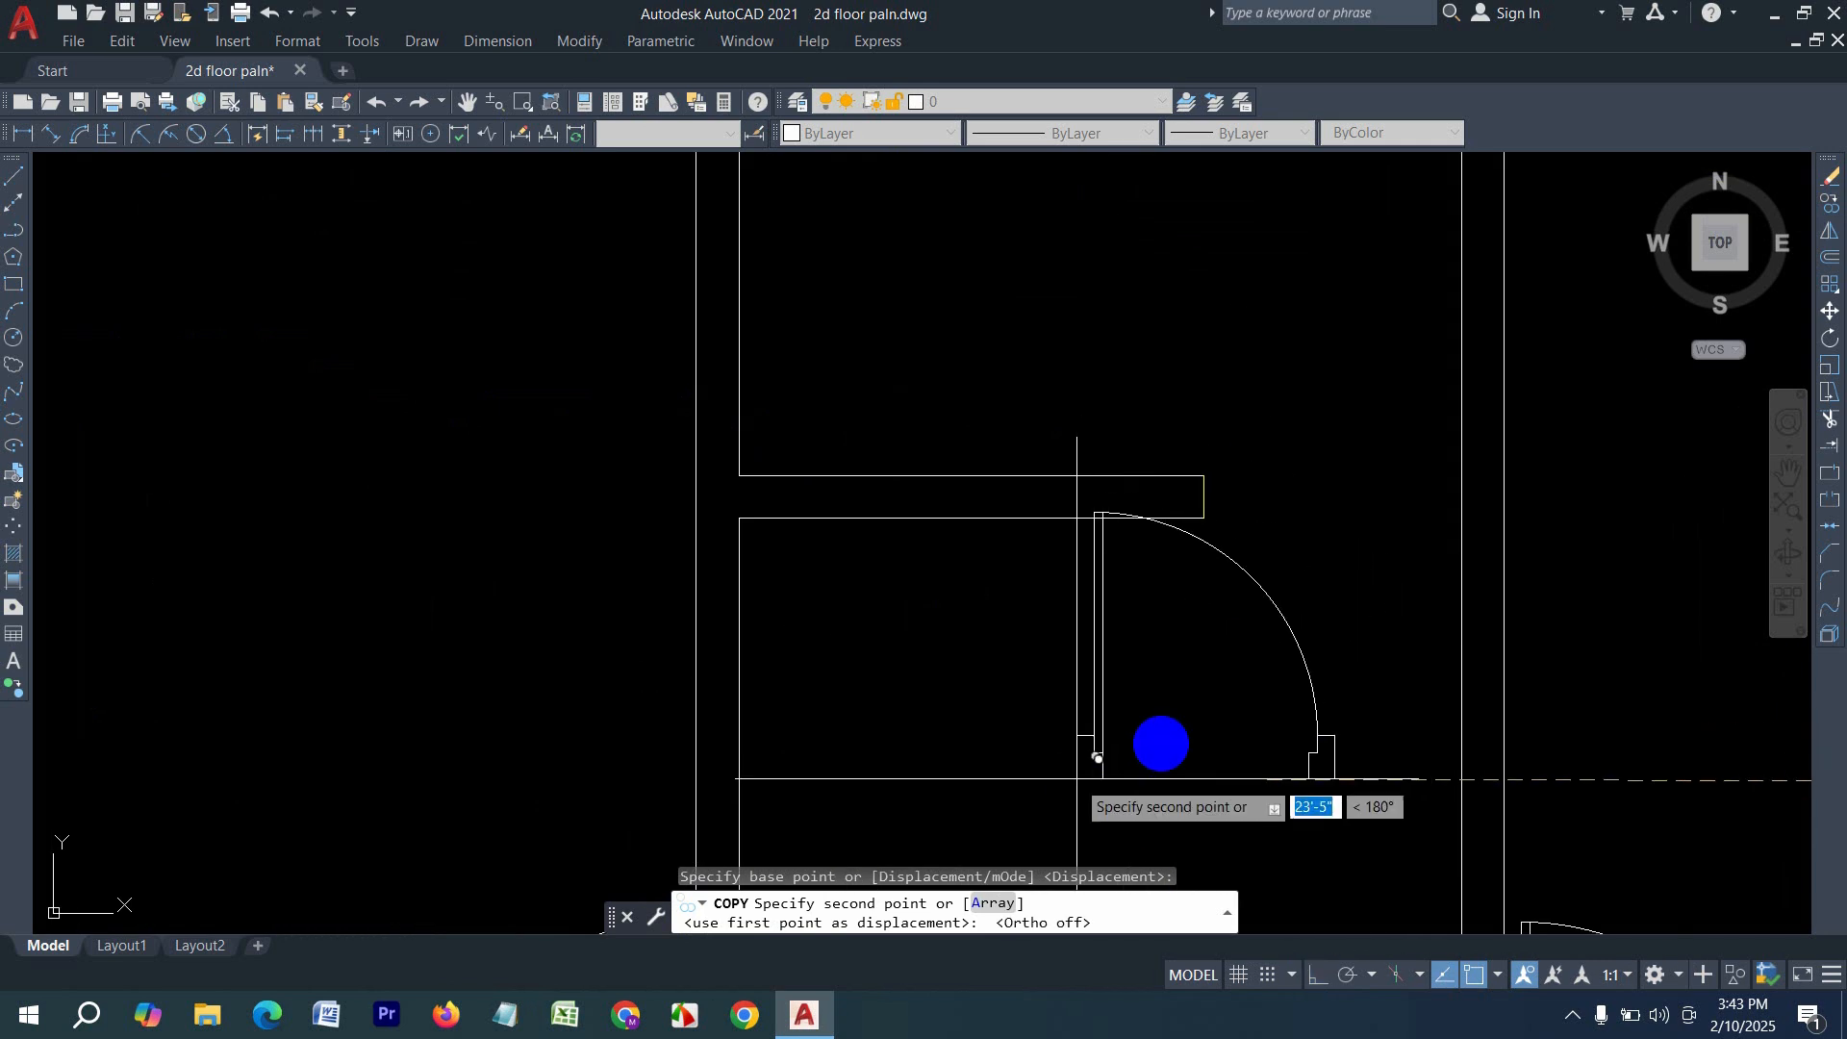
pyautogui.moveTo(1200, 387)
pyautogui.mouseDown(button='middle')
pyautogui.moveTo(1125, 543)
pyautogui.moveTo(1150, 572)
pyautogui.mouseUp(button='middle')
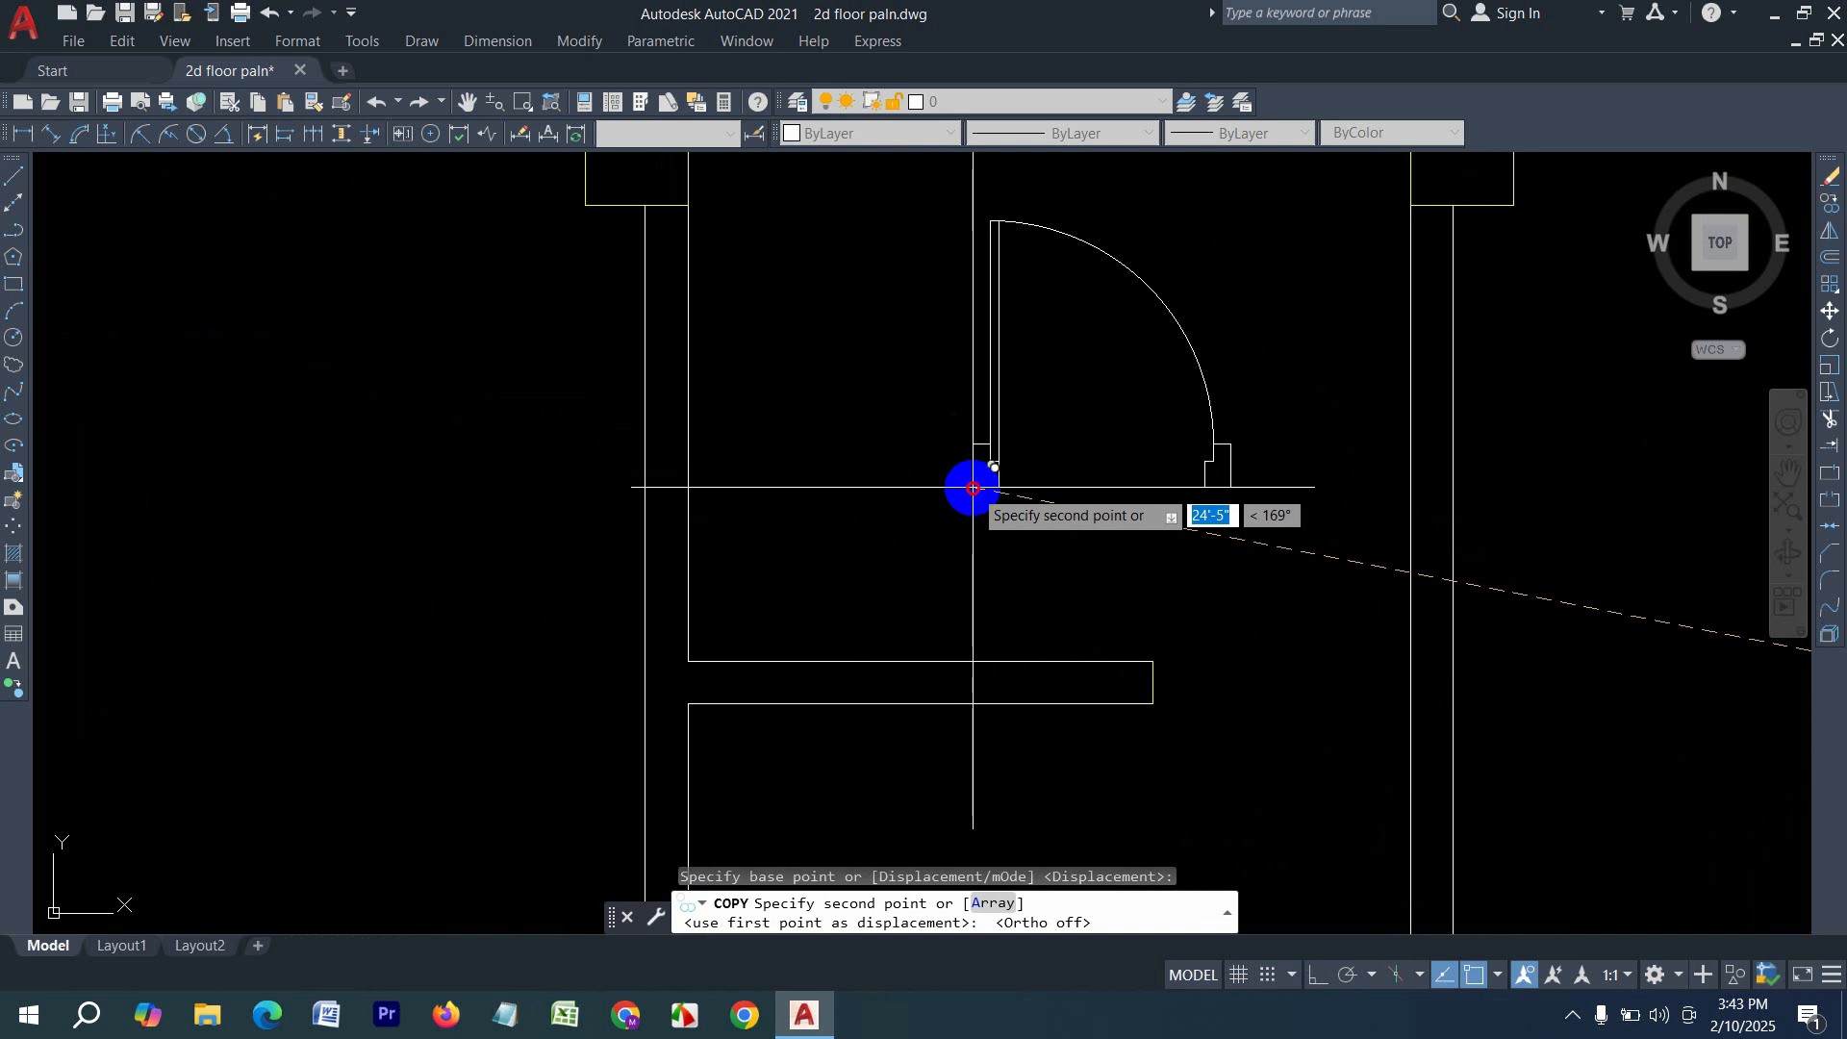
pyautogui.click(979, 490)
pyautogui.press('Escape')
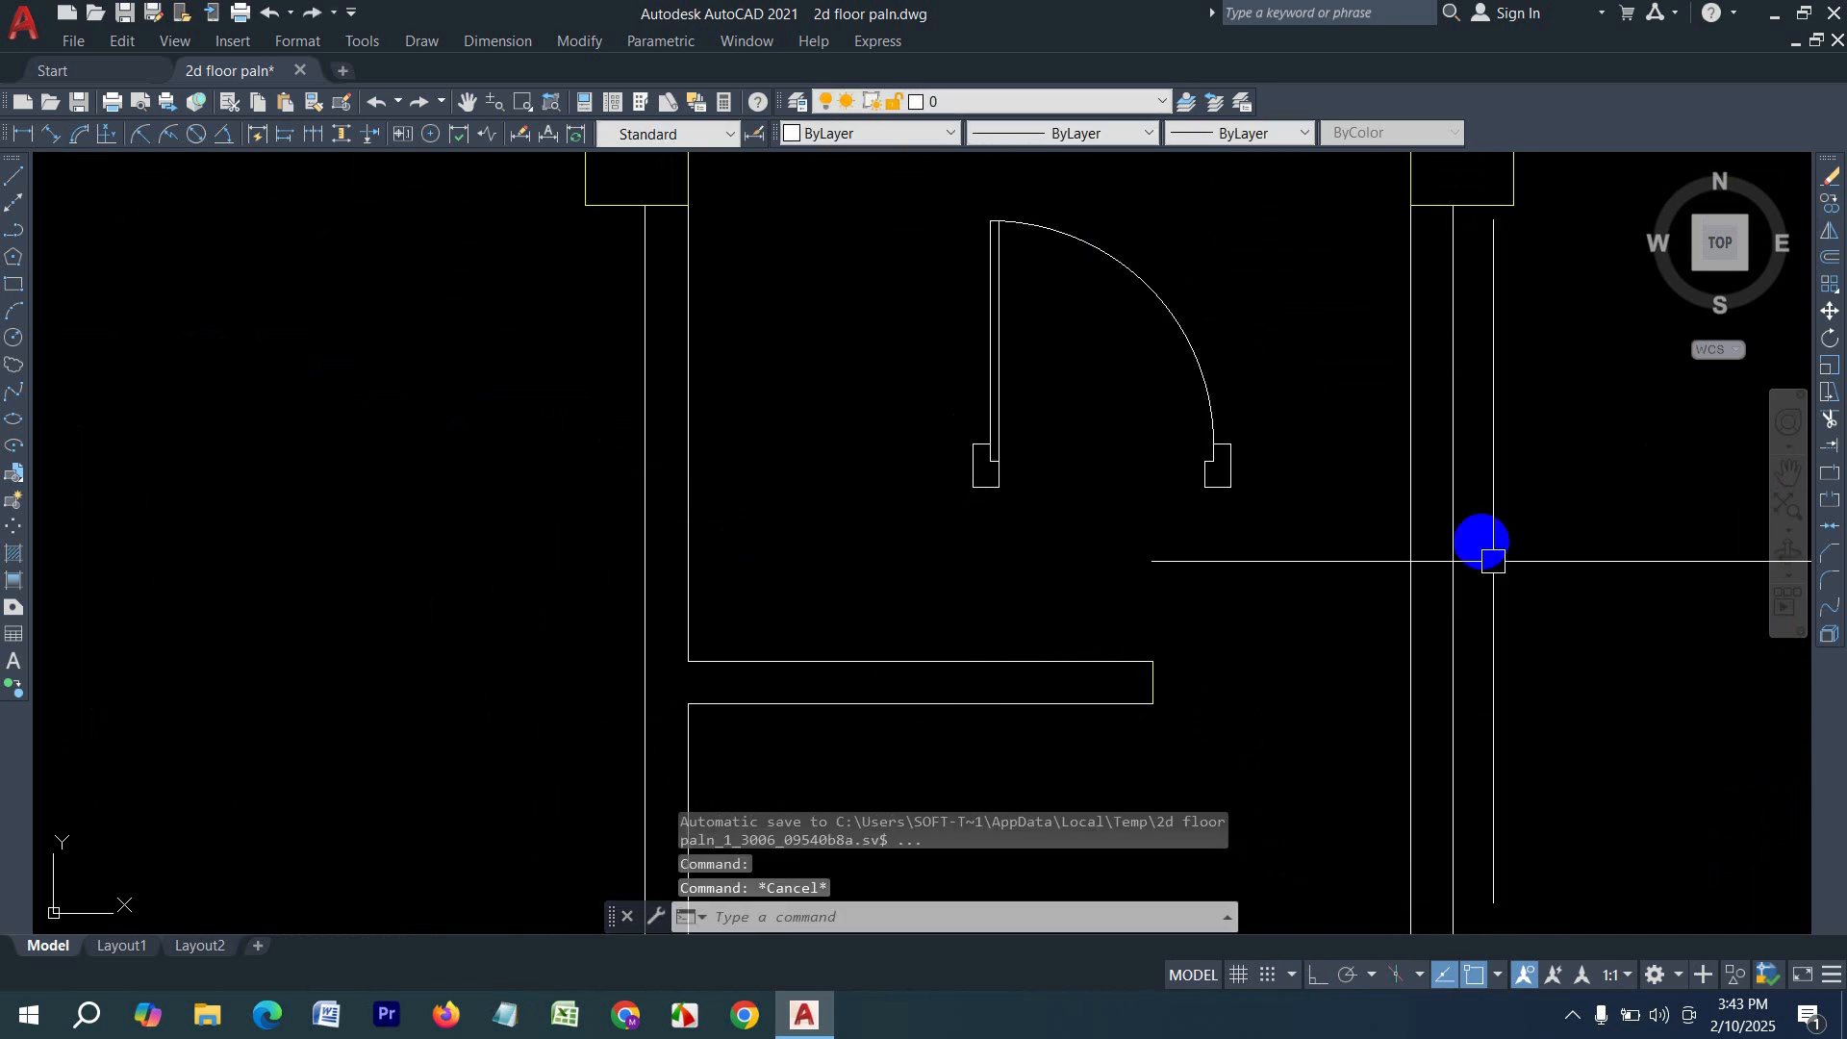
# - Mirror the copied door about a vertical axis through its west jamb's lower outer corner, keeping the source door
pyautogui.click(1227, 592)
pyautogui.click(983, 346)
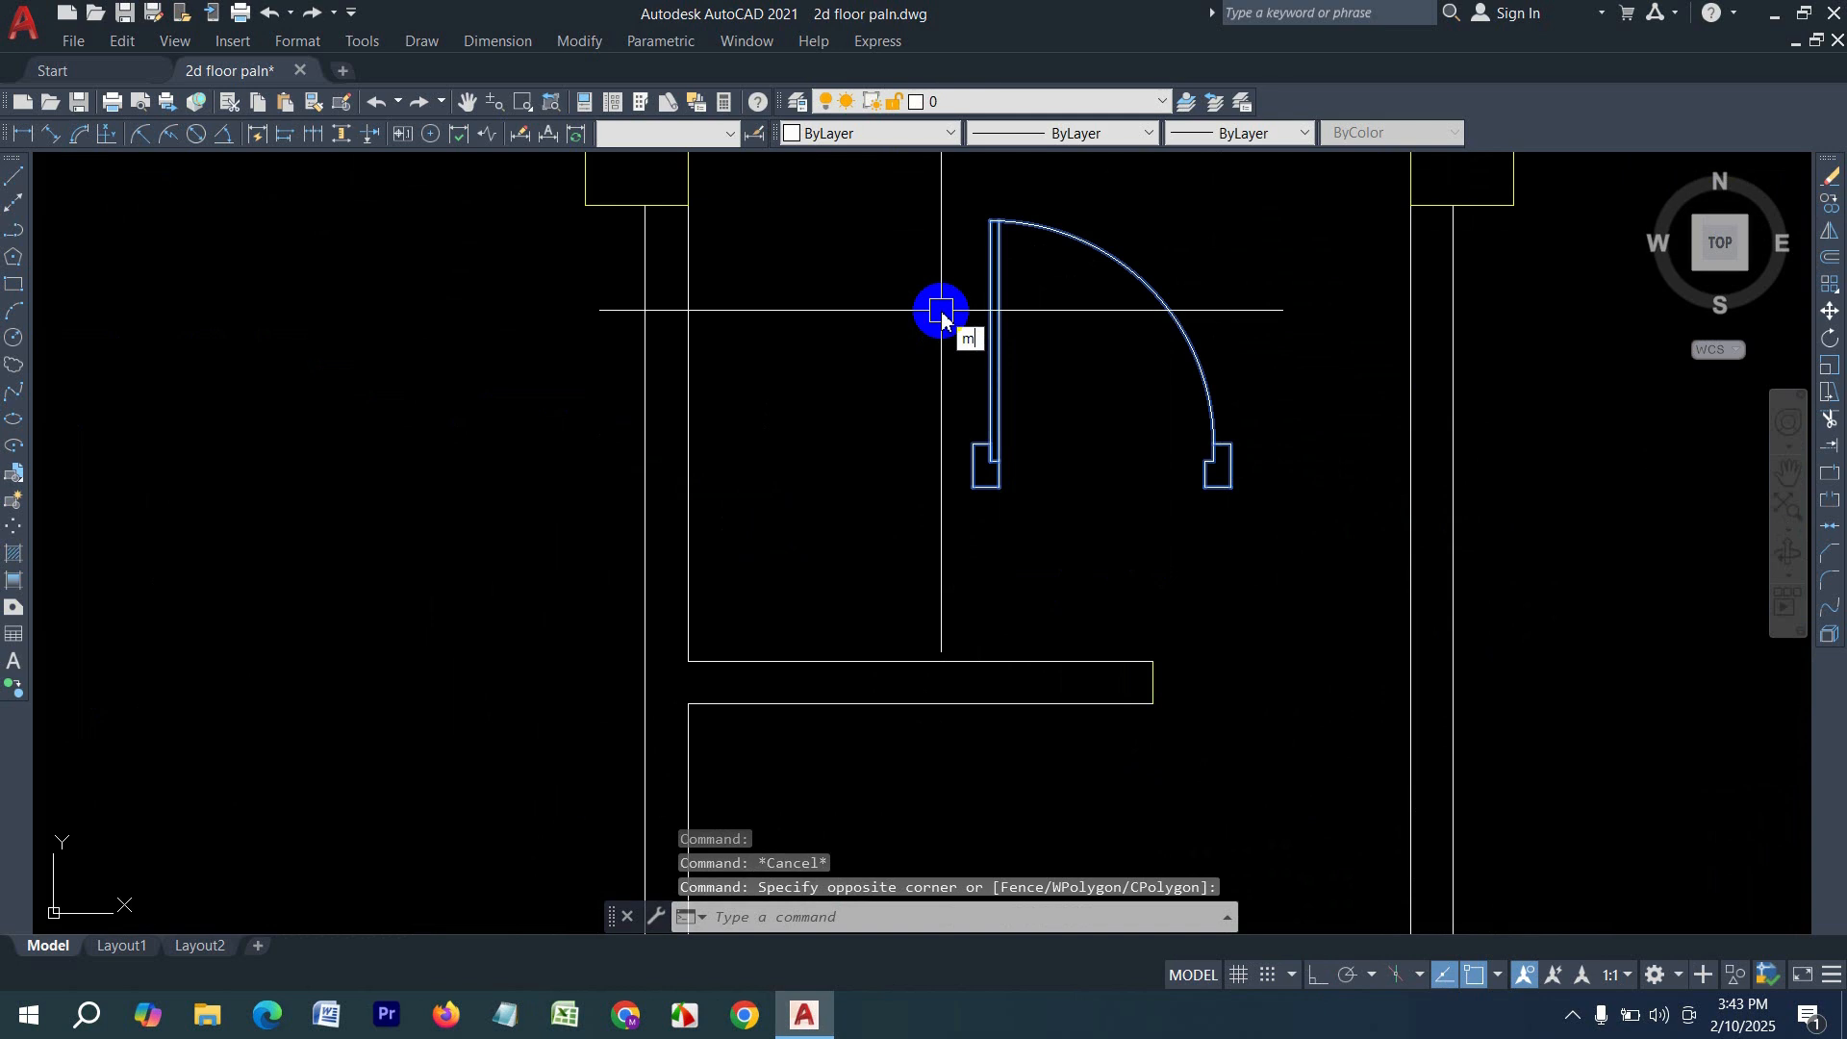
pyautogui.press('Return')
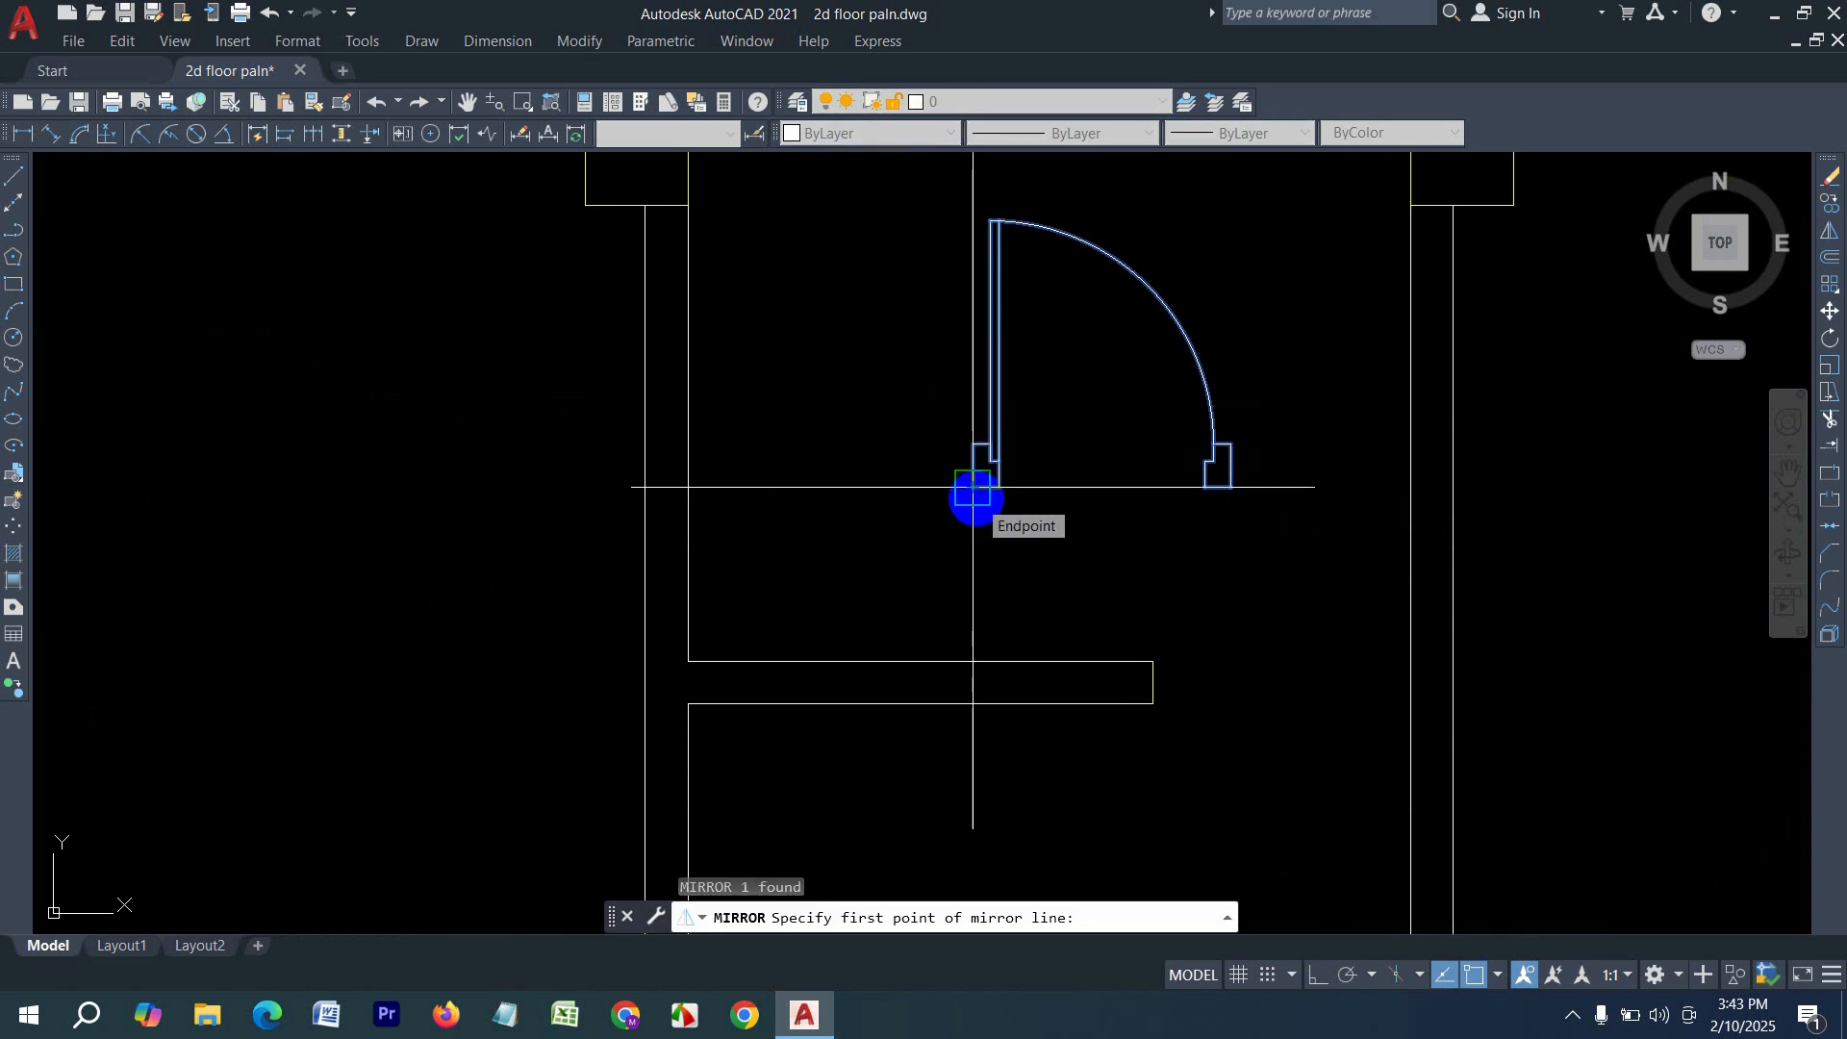
pyautogui.click(973, 487)
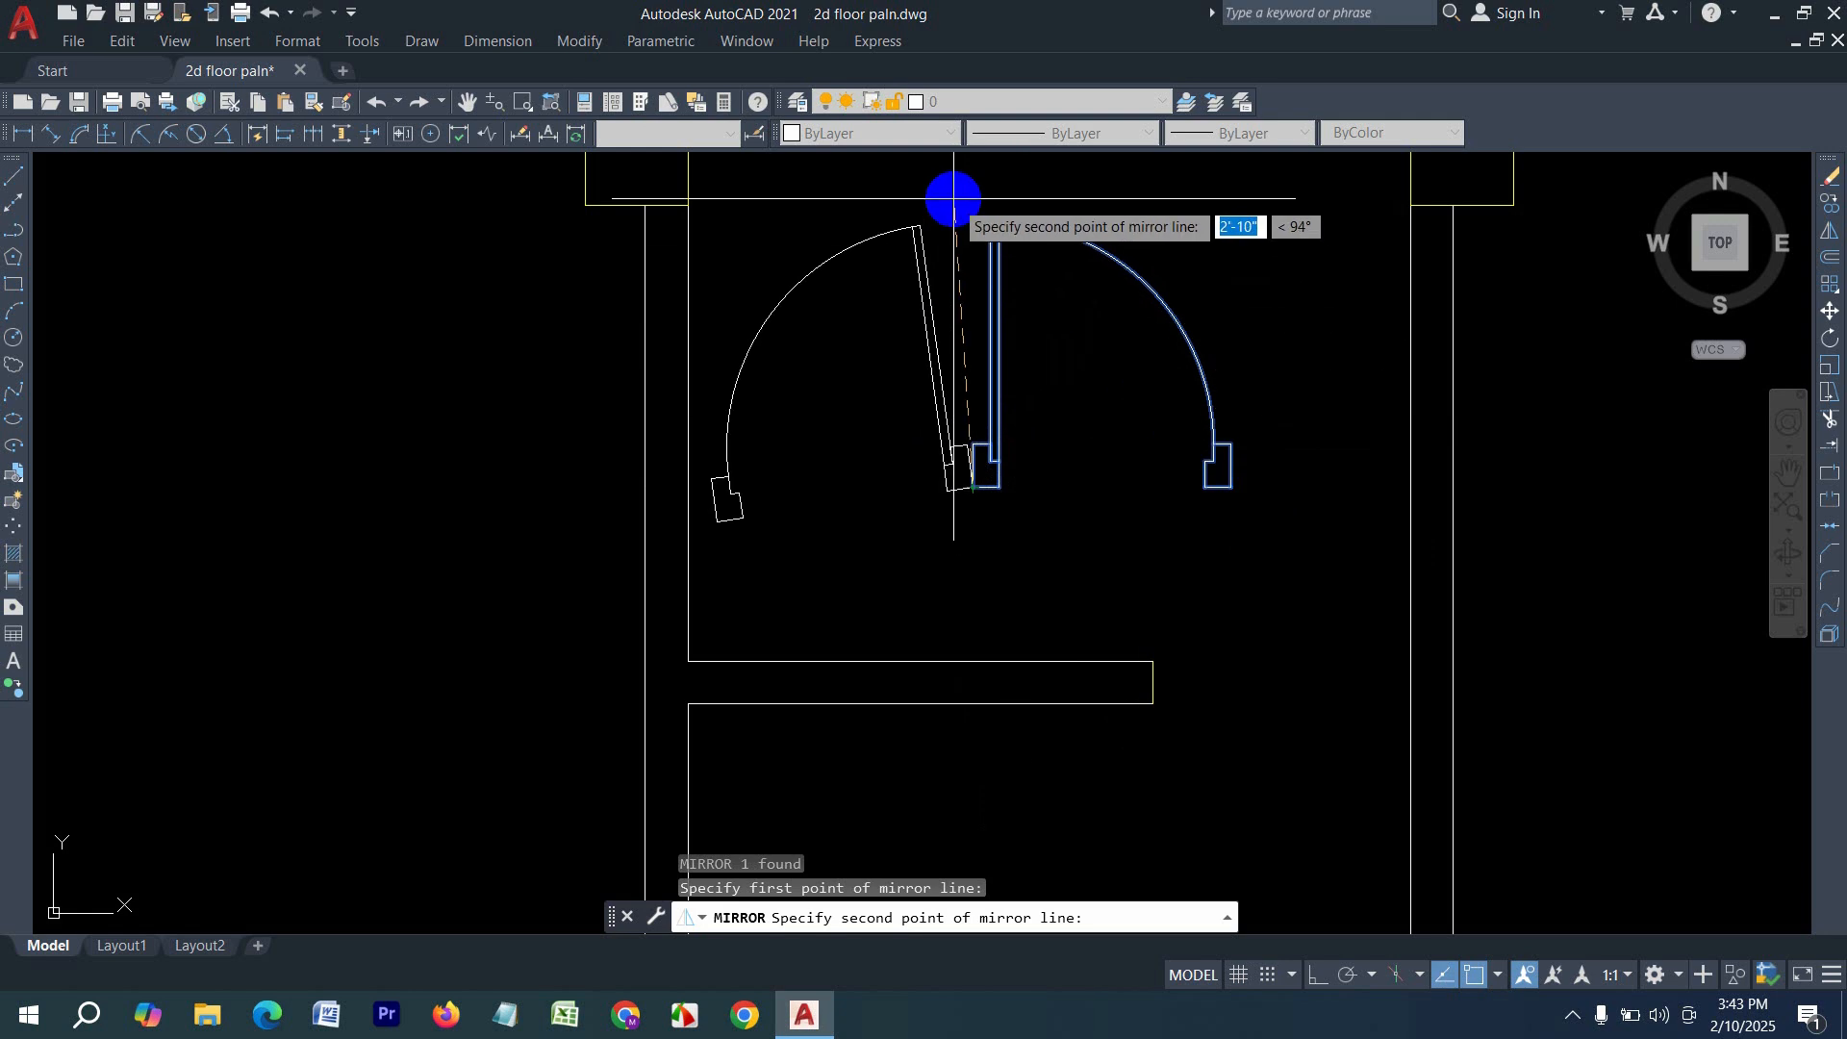
pyautogui.press('F8')
pyautogui.click(969, 192)
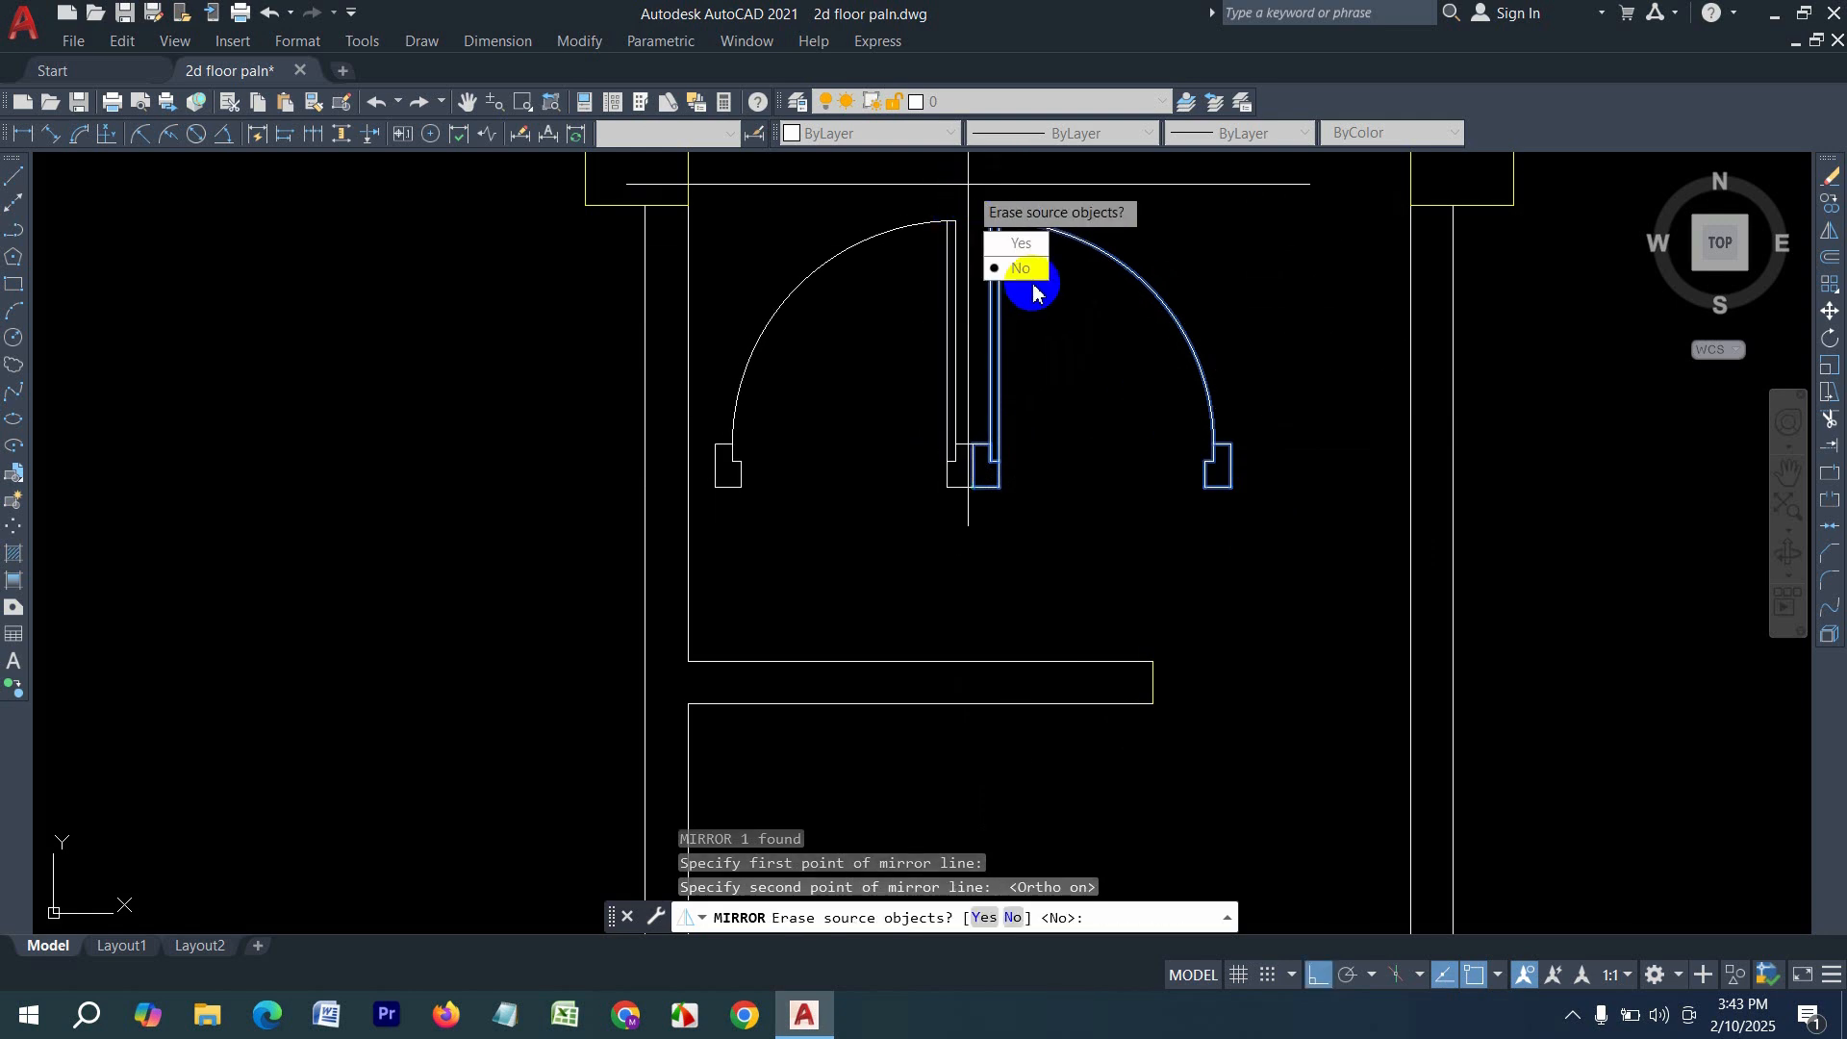
pyautogui.write('N')
pyautogui.press('Return')
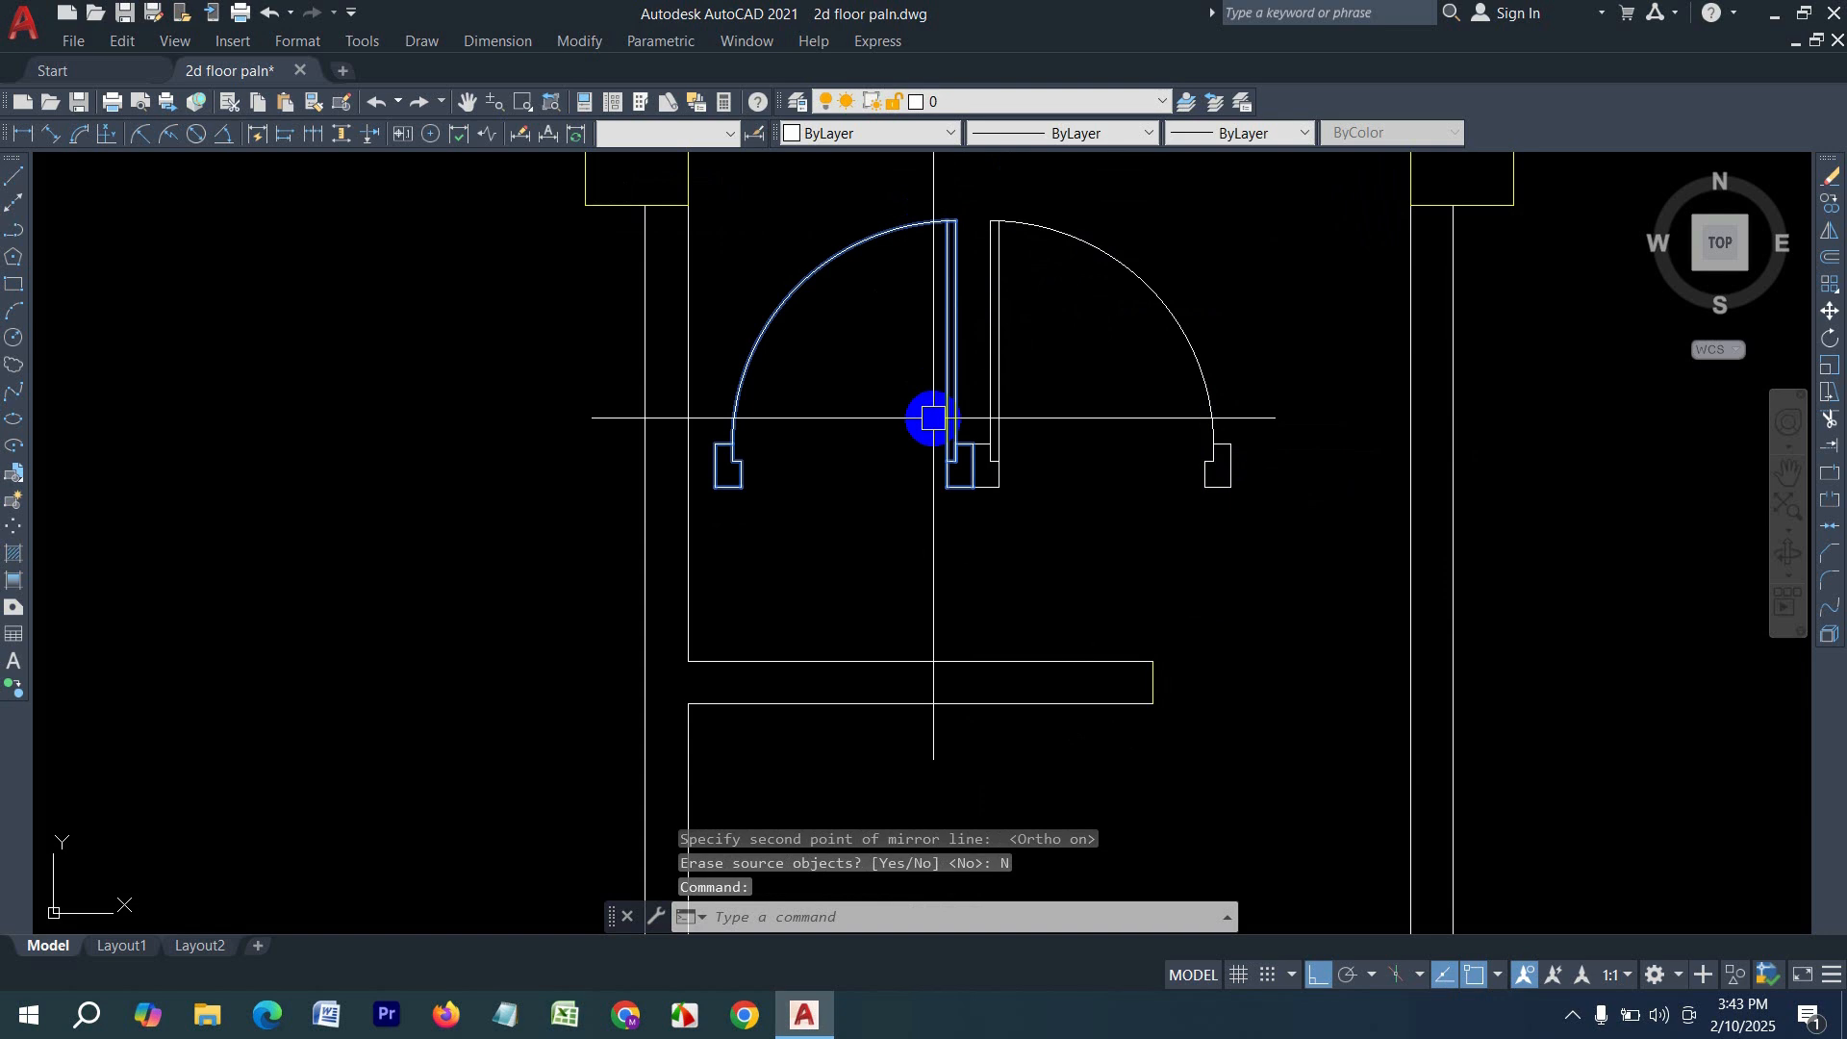
# - Move the mirrored door by its west jamb's lower outer corner to the lower corner of the partition's free end
pyautogui.press('Return')
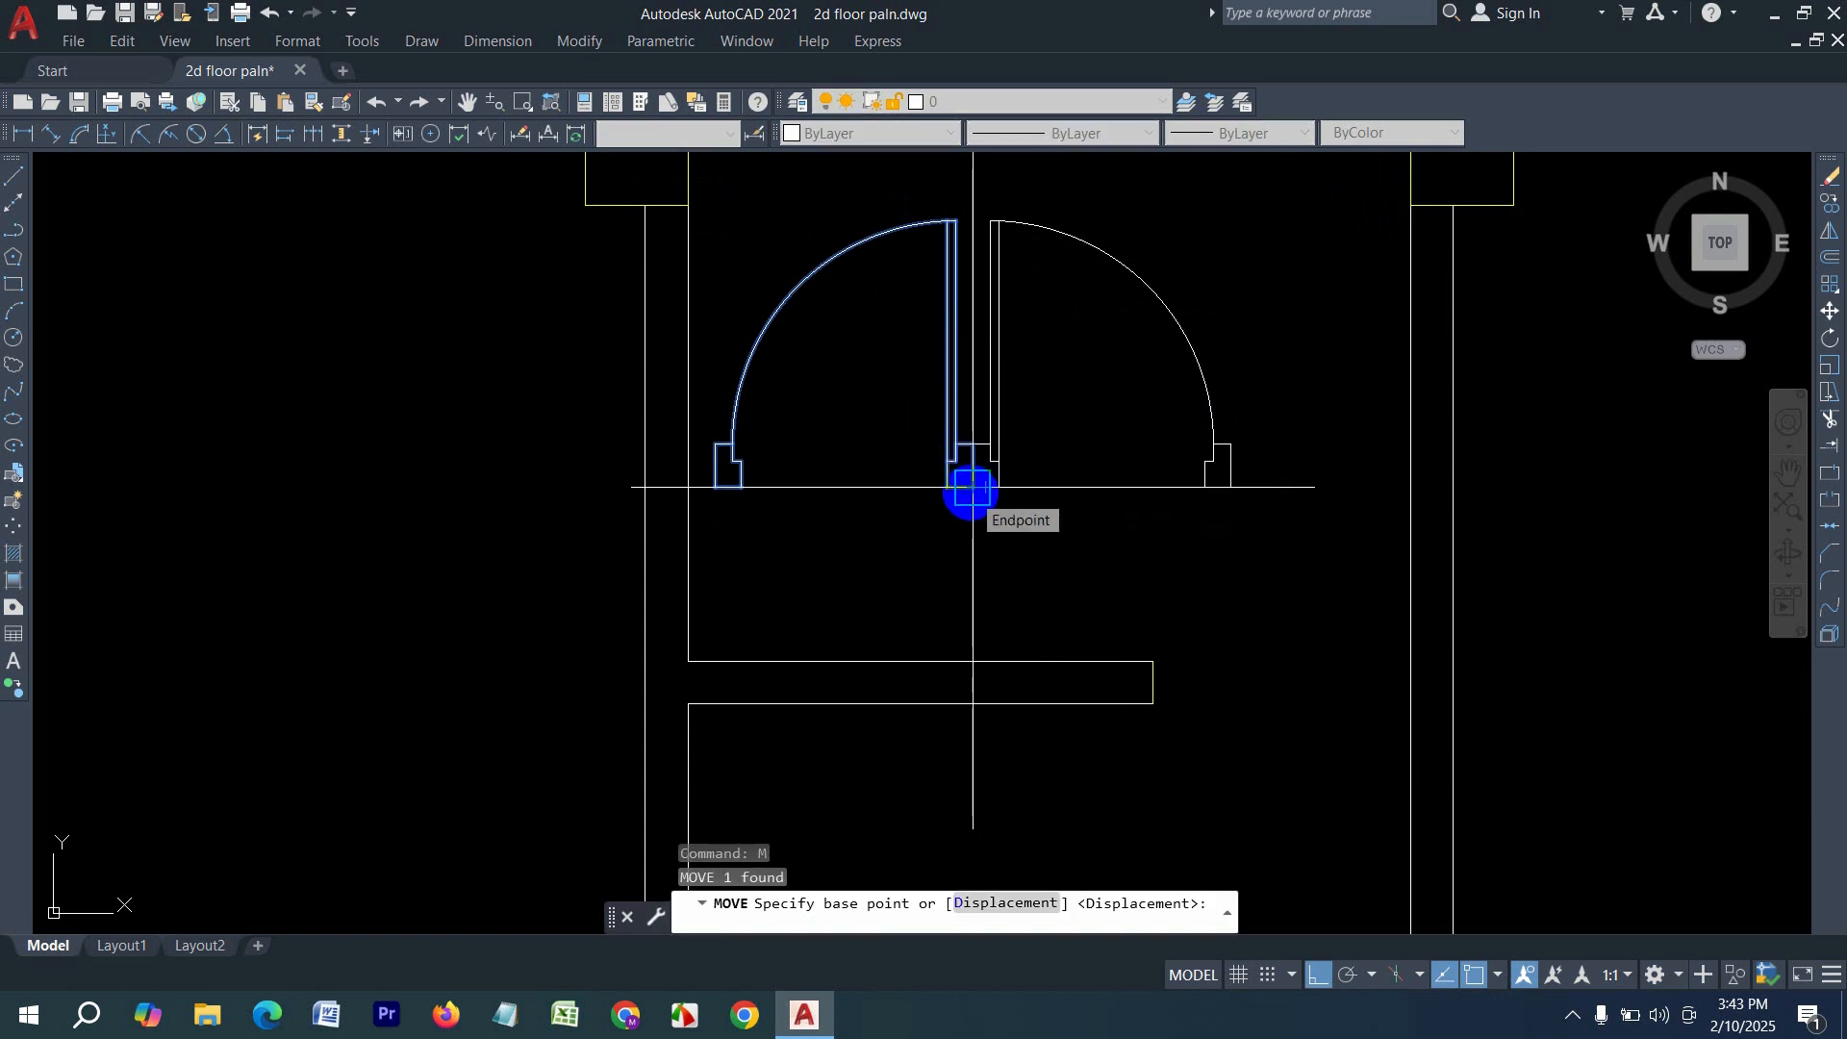
pyautogui.press('Escape')
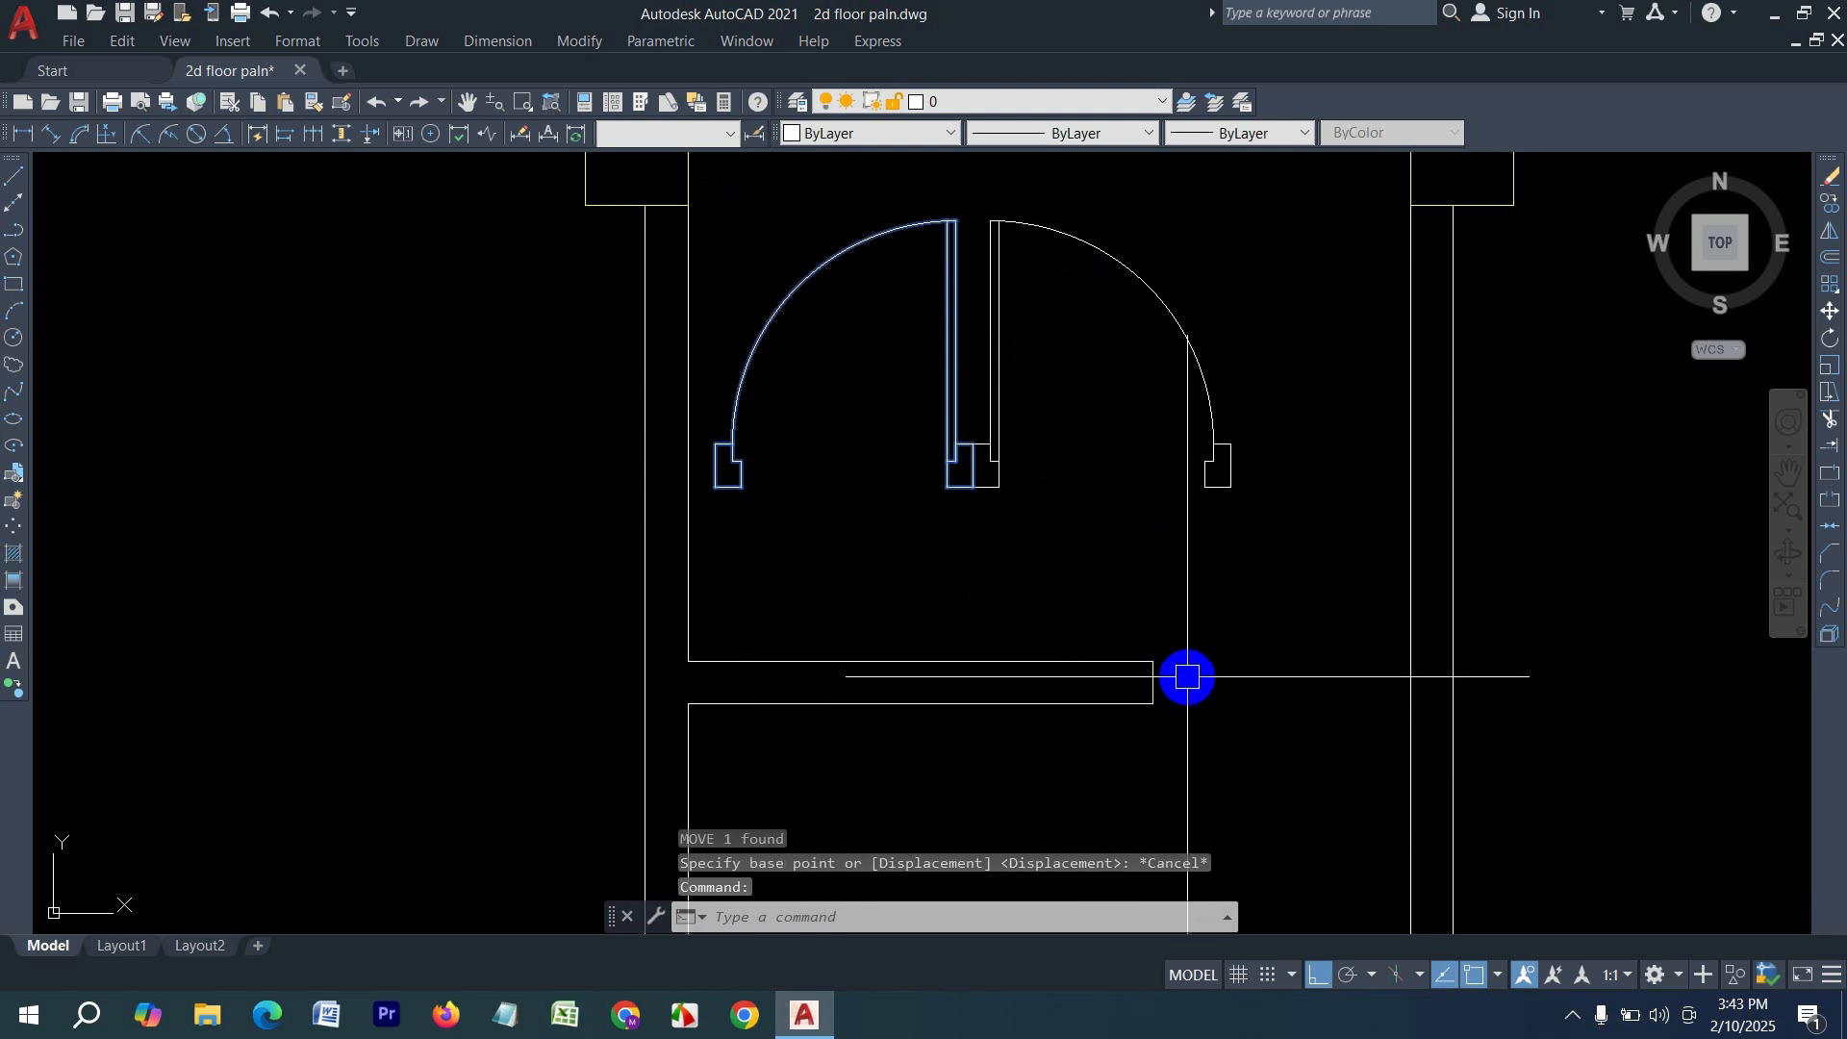
pyautogui.write('m')
pyautogui.press('Return')
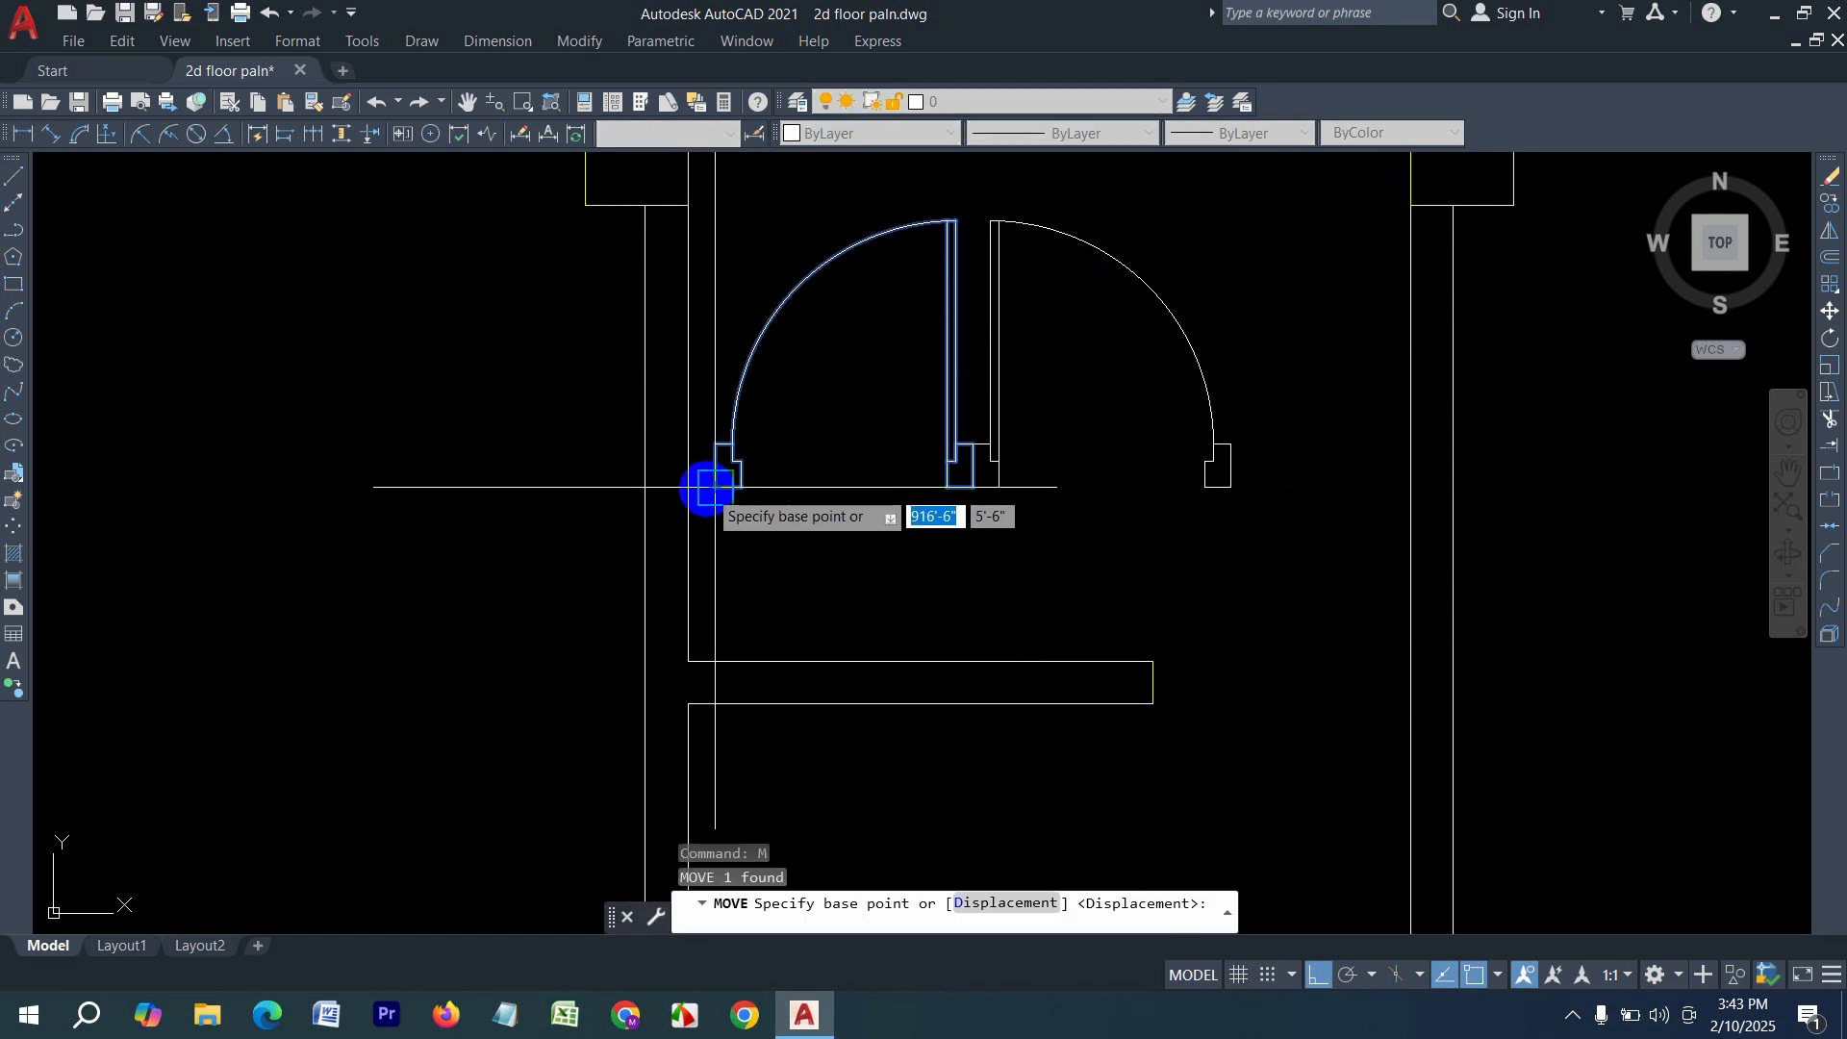
pyautogui.click(715, 488)
pyautogui.click(1153, 703)
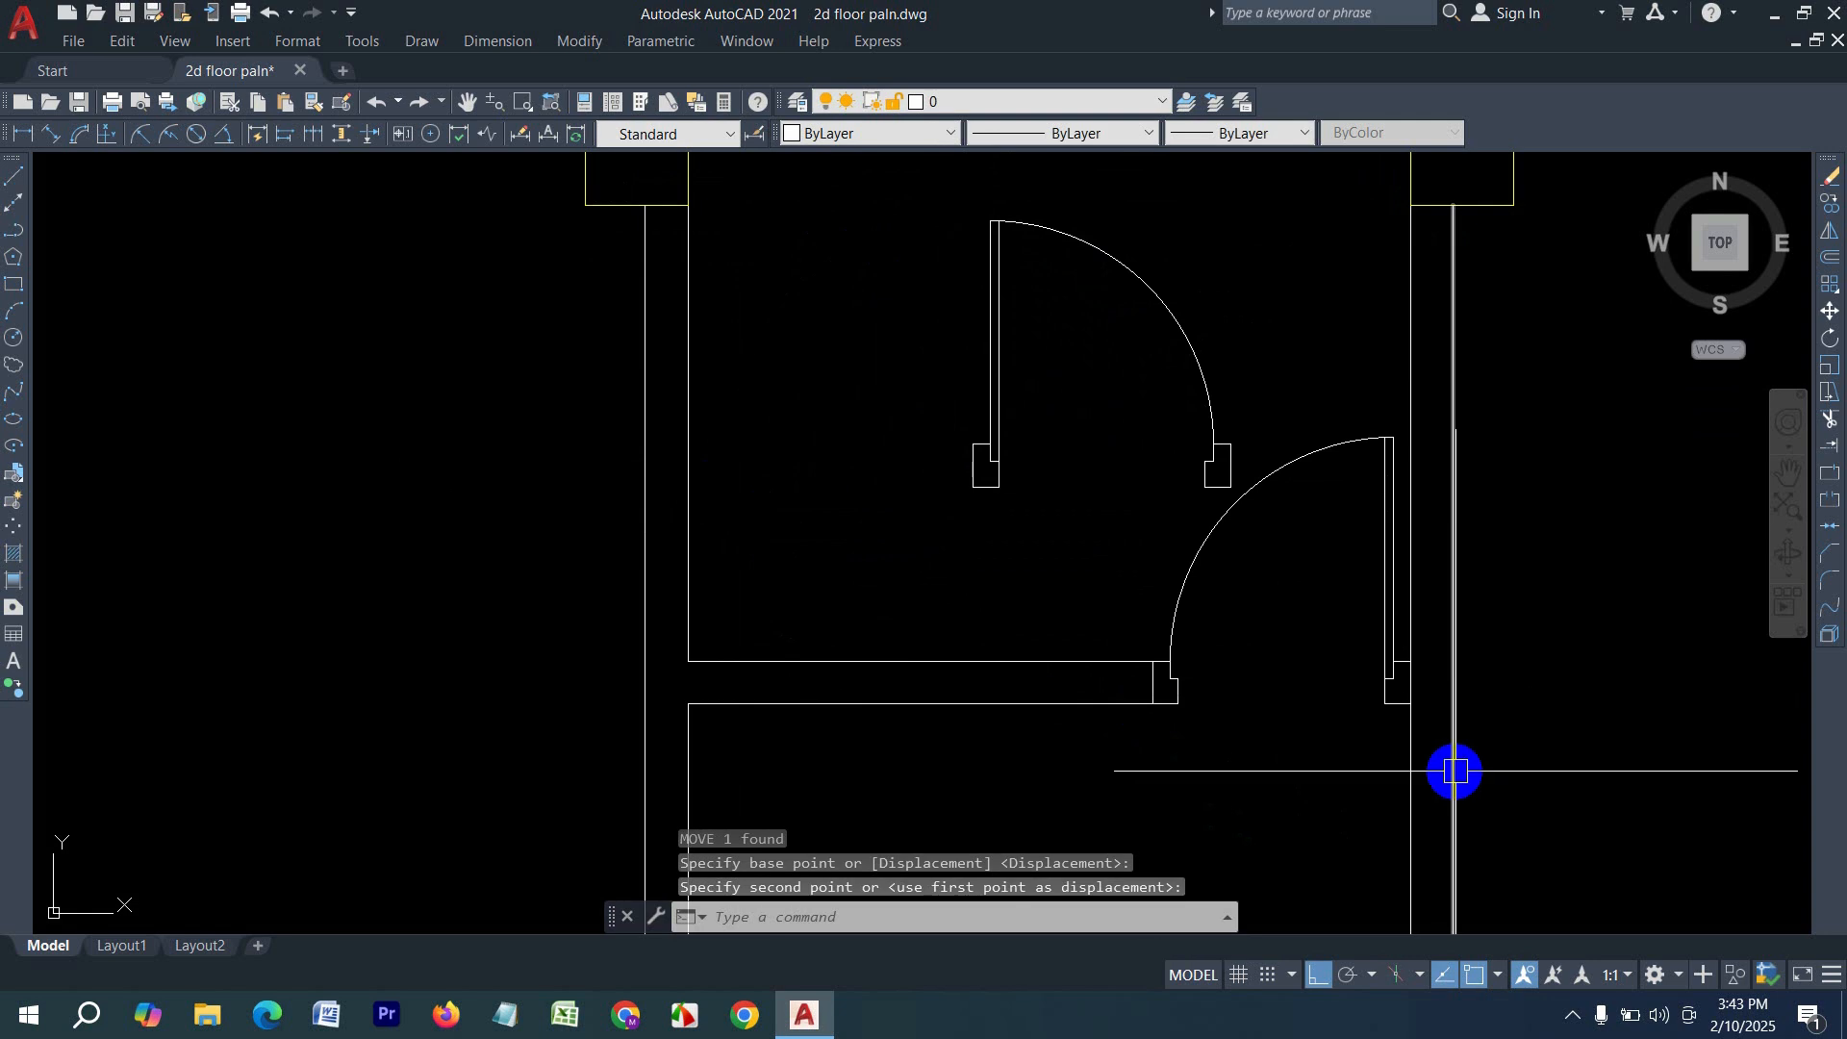
pyautogui.scroll(-6, 1364, 651)
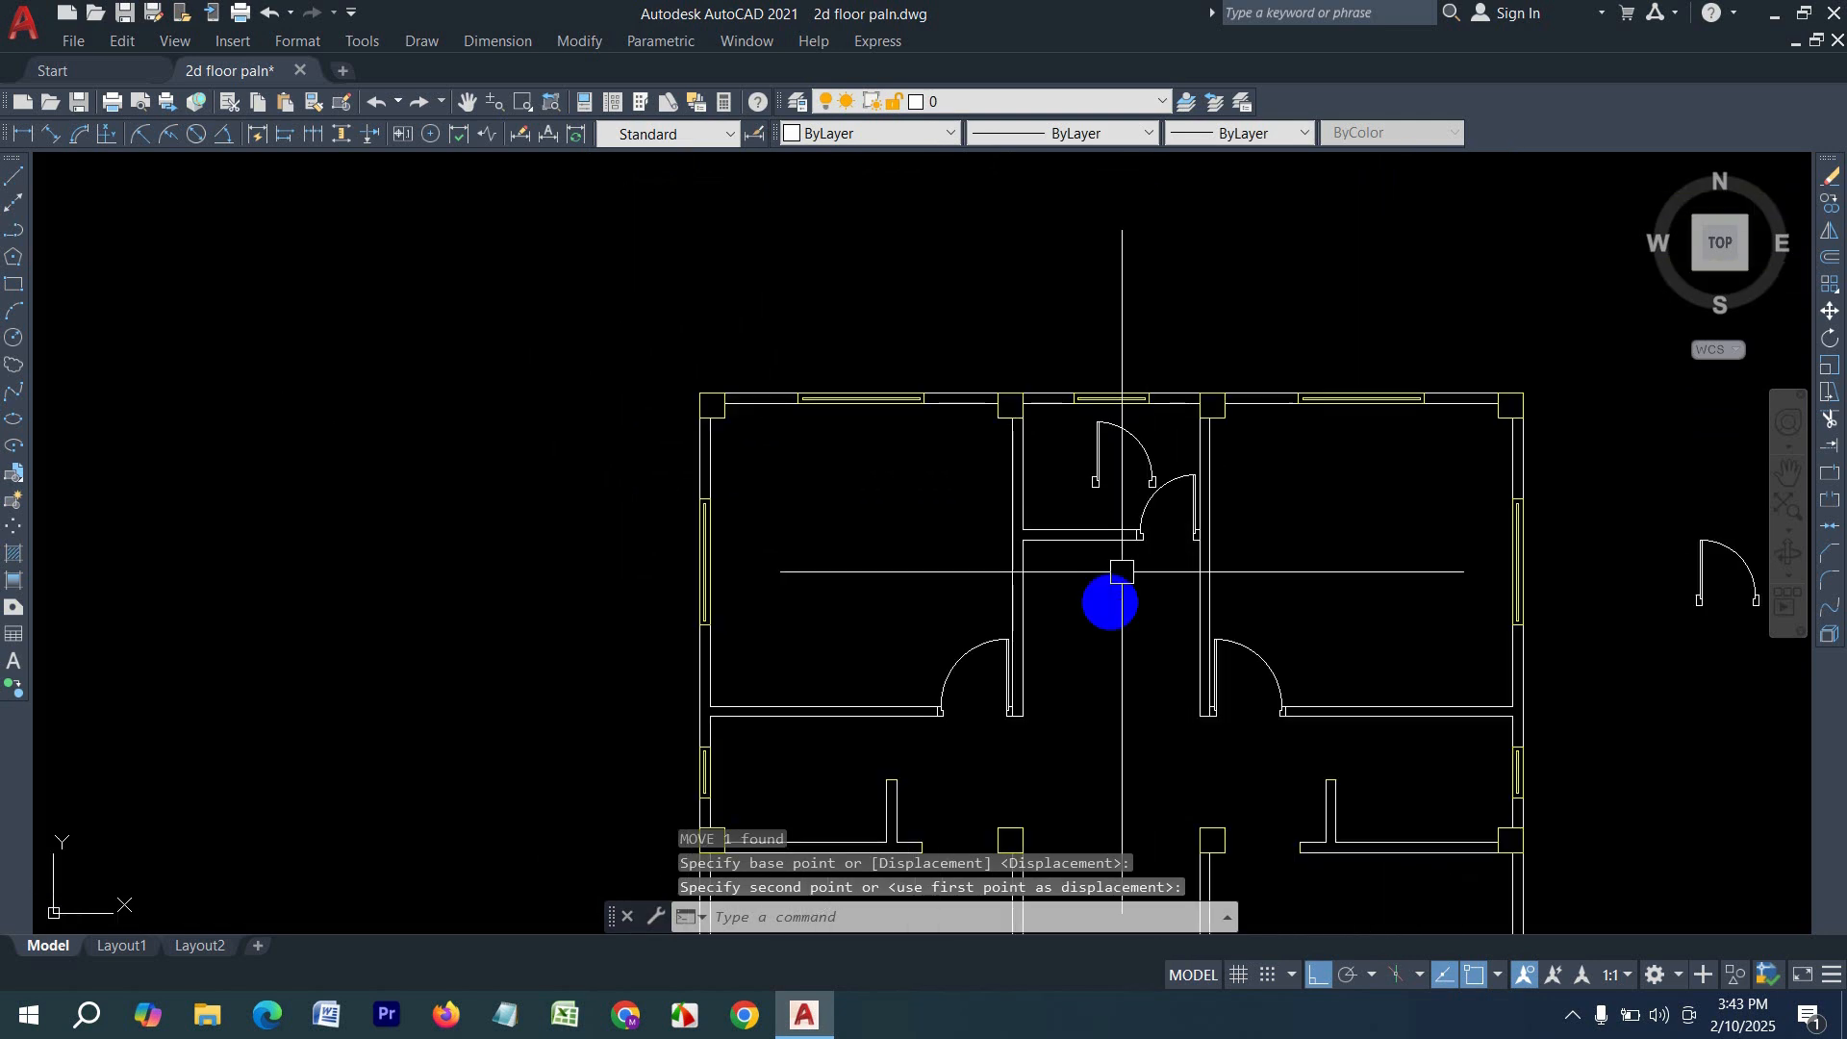
# - Copy the spare door in the north room to the free space east of the west stub wall, below the west 3' door
pyautogui.moveTo(1105, 602); pyautogui.dragTo(1071, 615, button='middle')
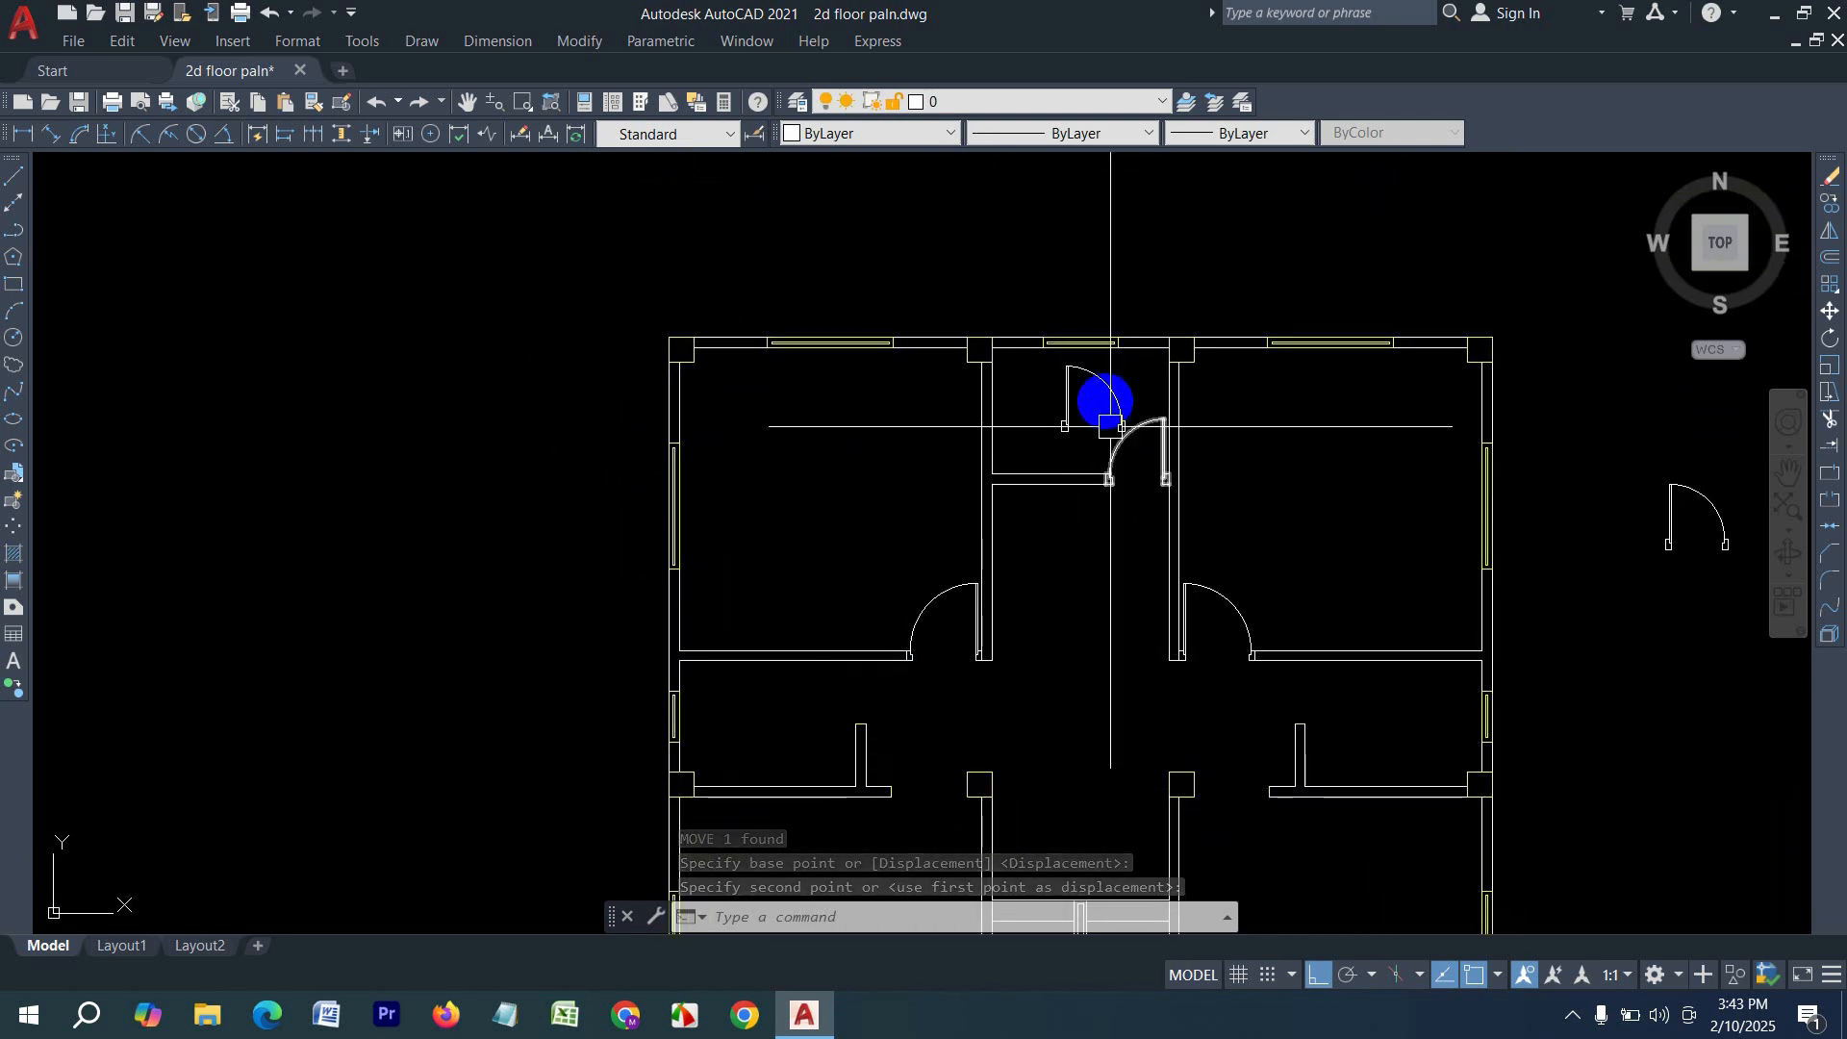
pyautogui.scroll(2, 1068, 384)
pyautogui.click(1056, 372)
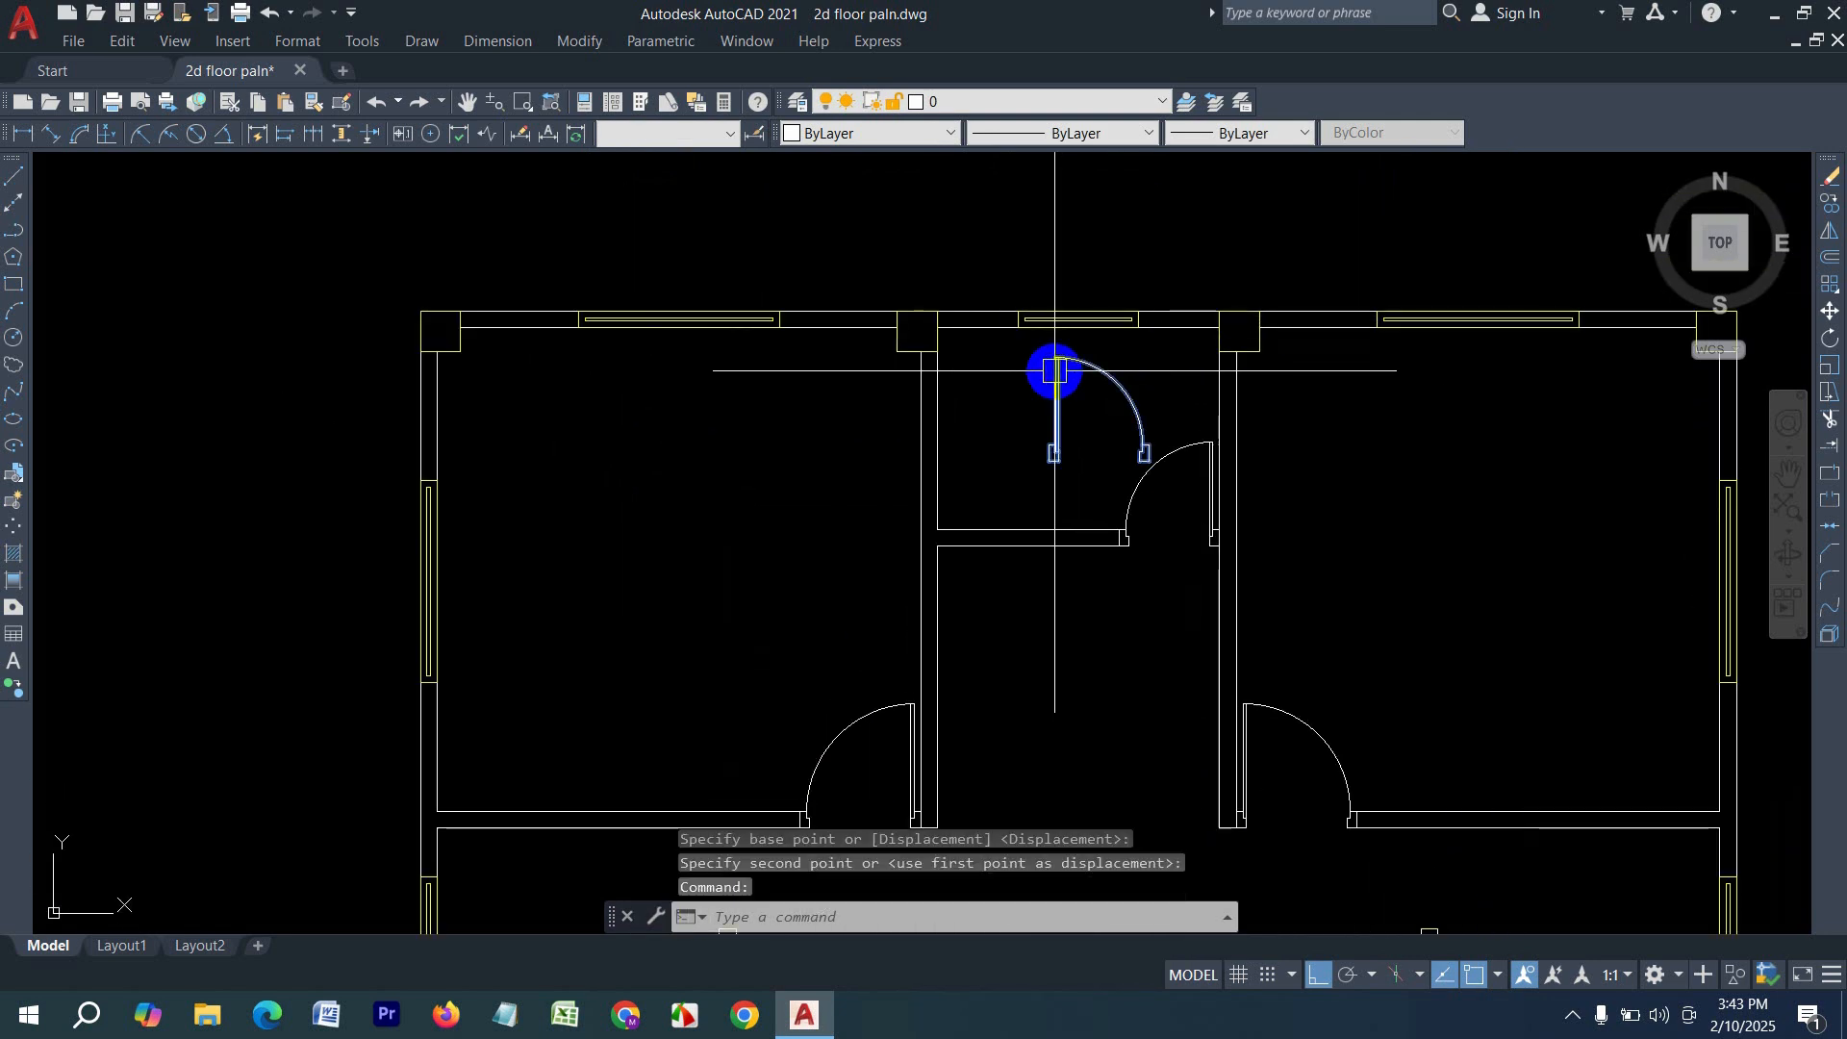
pyautogui.click(1832, 205)
pyautogui.click(1055, 453)
pyautogui.scroll(-4, 1096, 330)
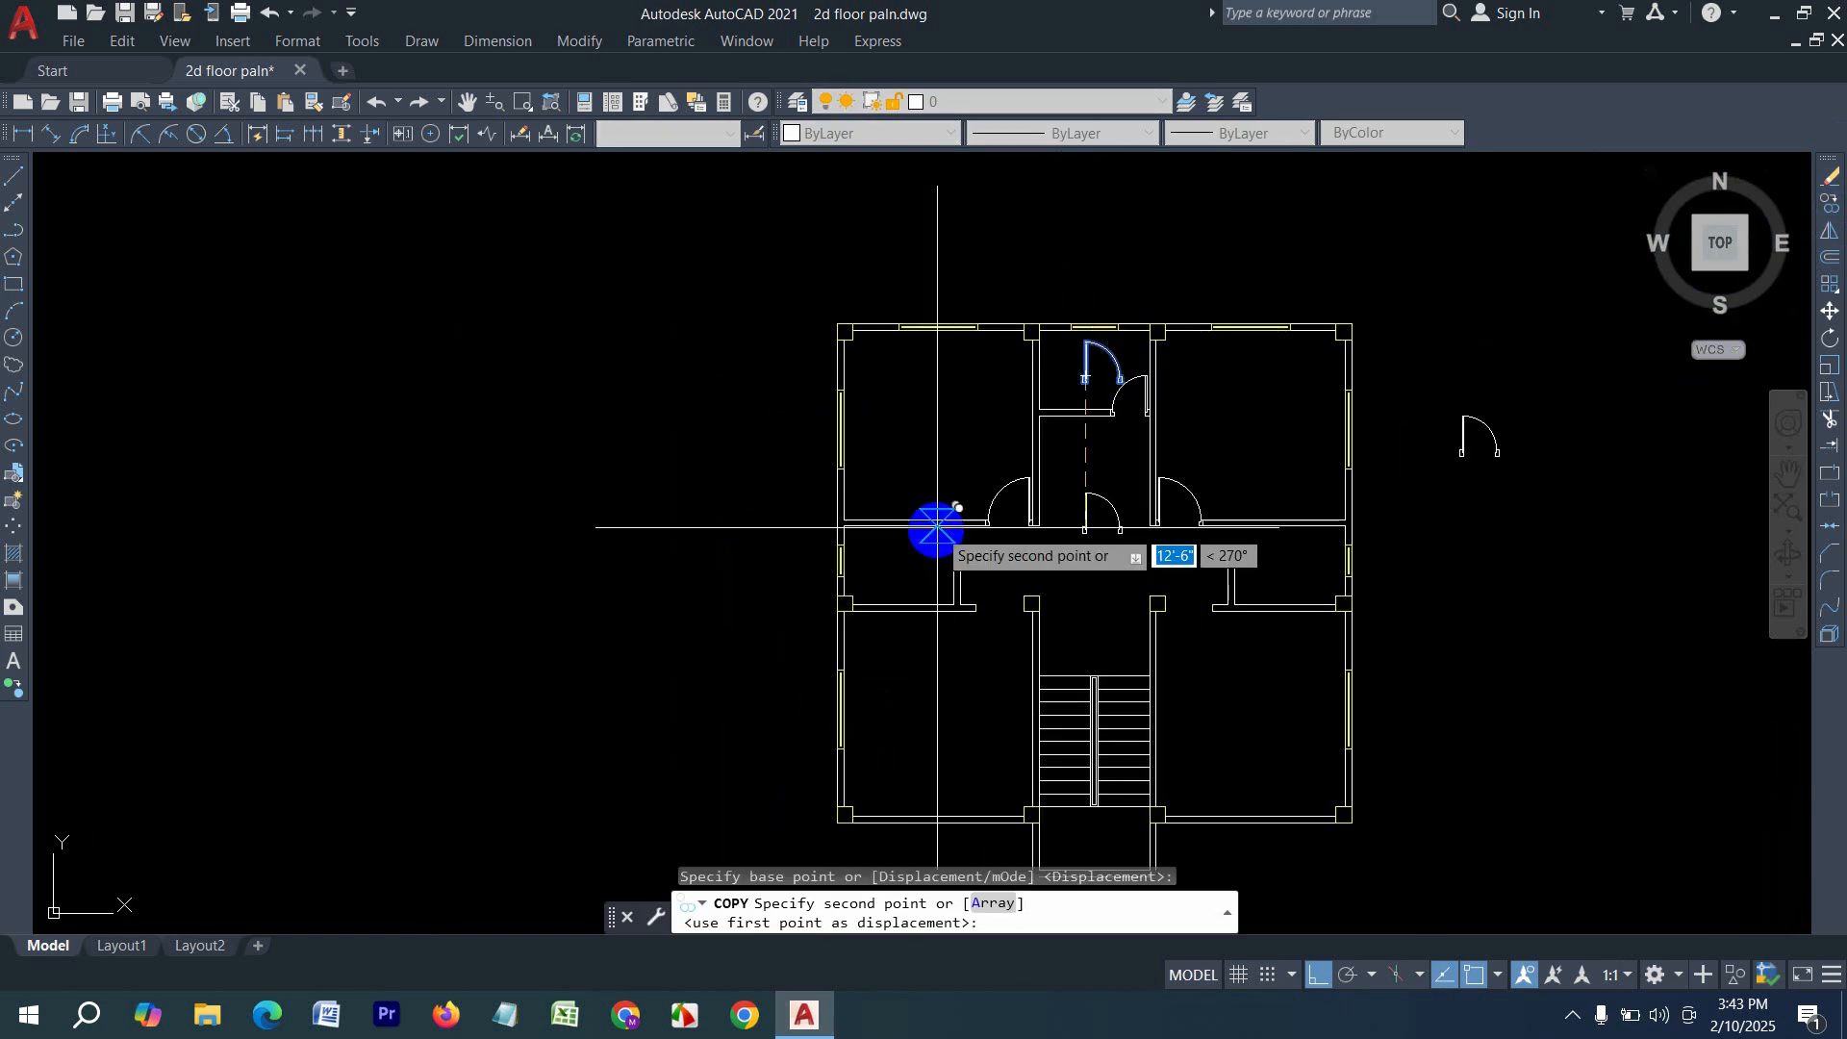
pyautogui.scroll(5, 936, 528)
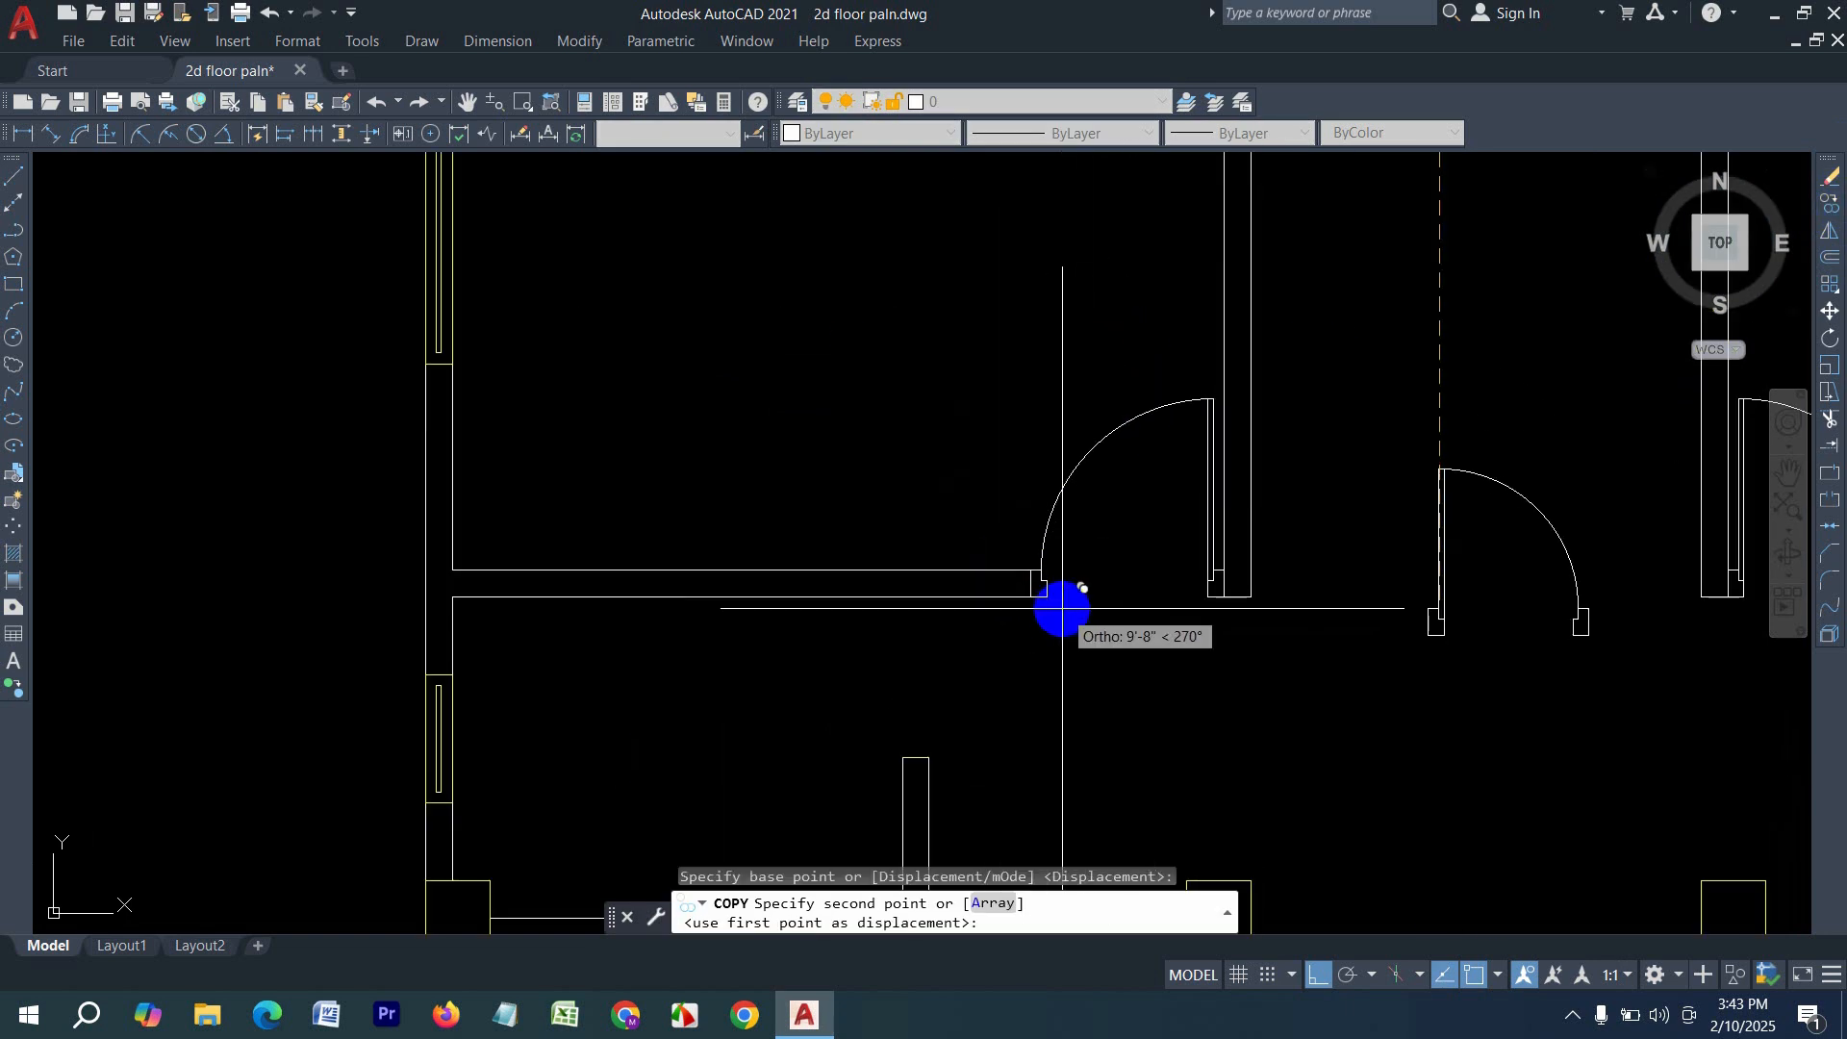
pyautogui.press('F8')
pyautogui.moveTo(1084, 747)
pyautogui.mouseDown(button='middle')
pyautogui.moveTo(899, 413)
pyautogui.moveTo(949, 555)
pyautogui.mouseUp(button='middle')
pyautogui.click(914, 438)
pyautogui.press('Escape')
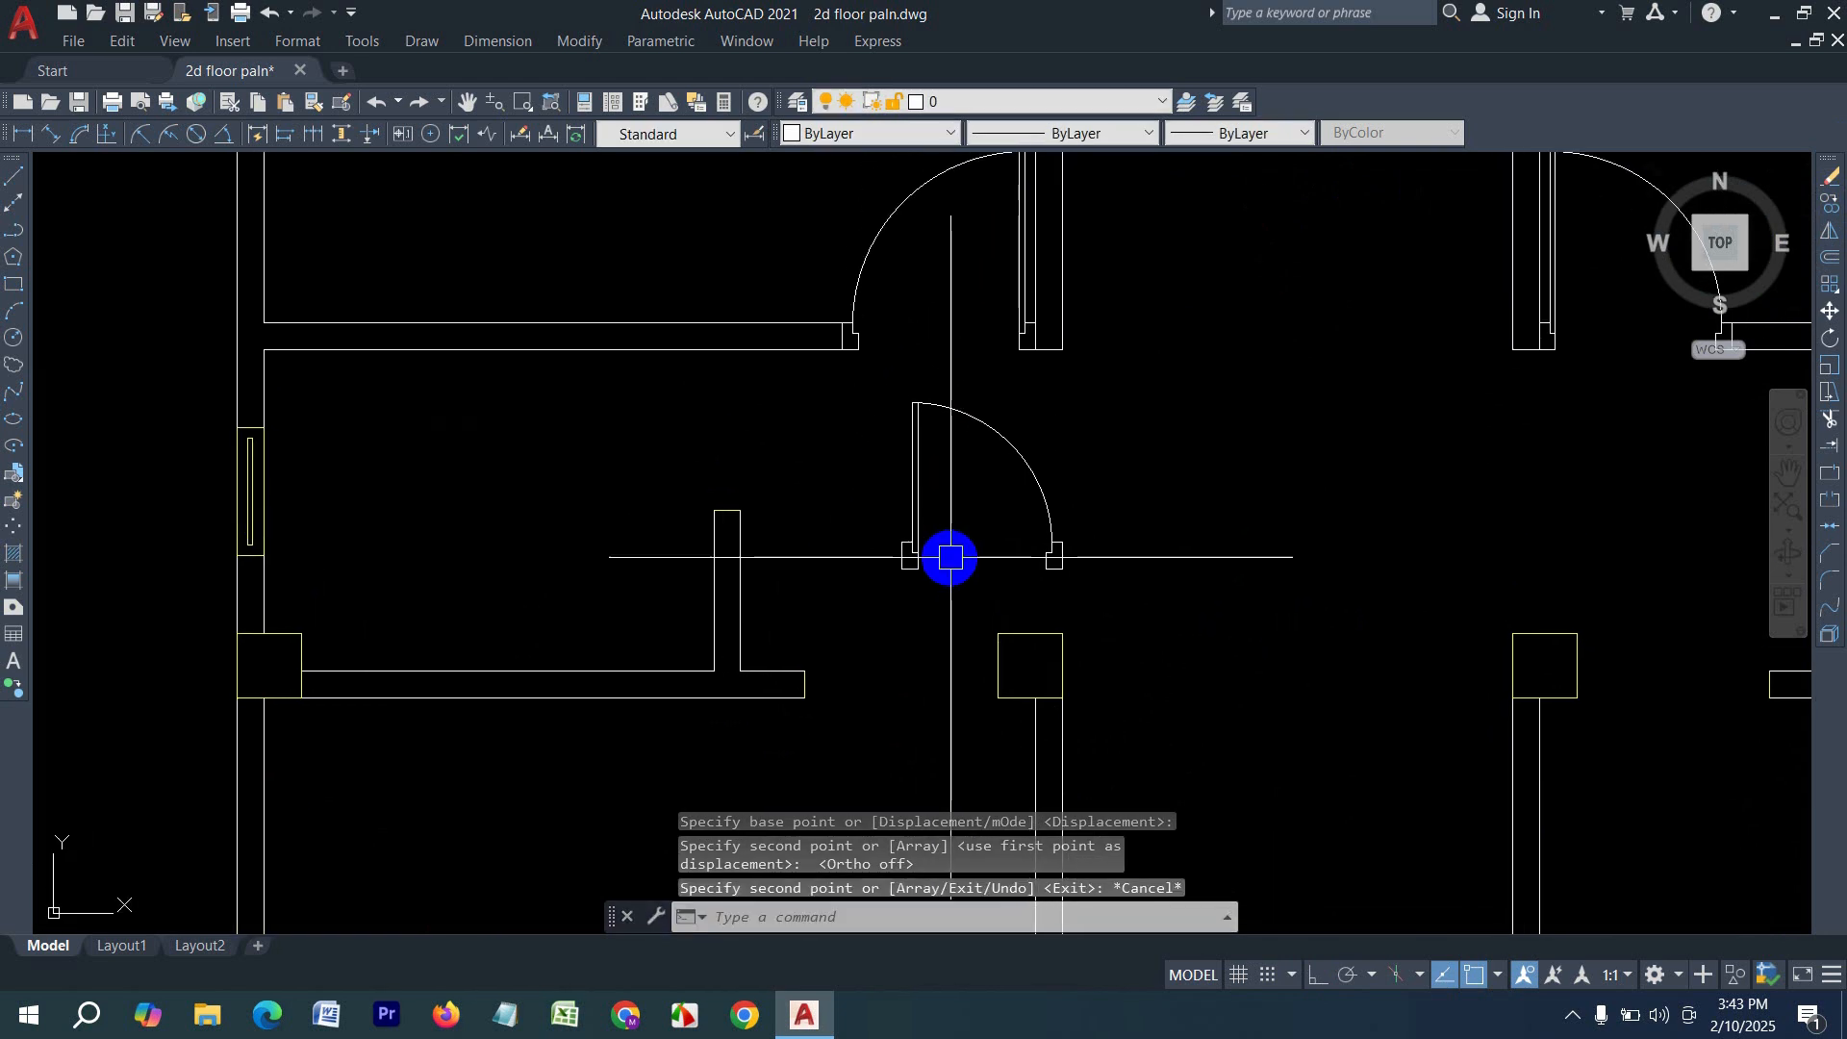
# - Rotate the new door copy 90° counterclockwise about its west jamb's lower outer corner
pyautogui.click(956, 574)
pyautogui.click(873, 510)
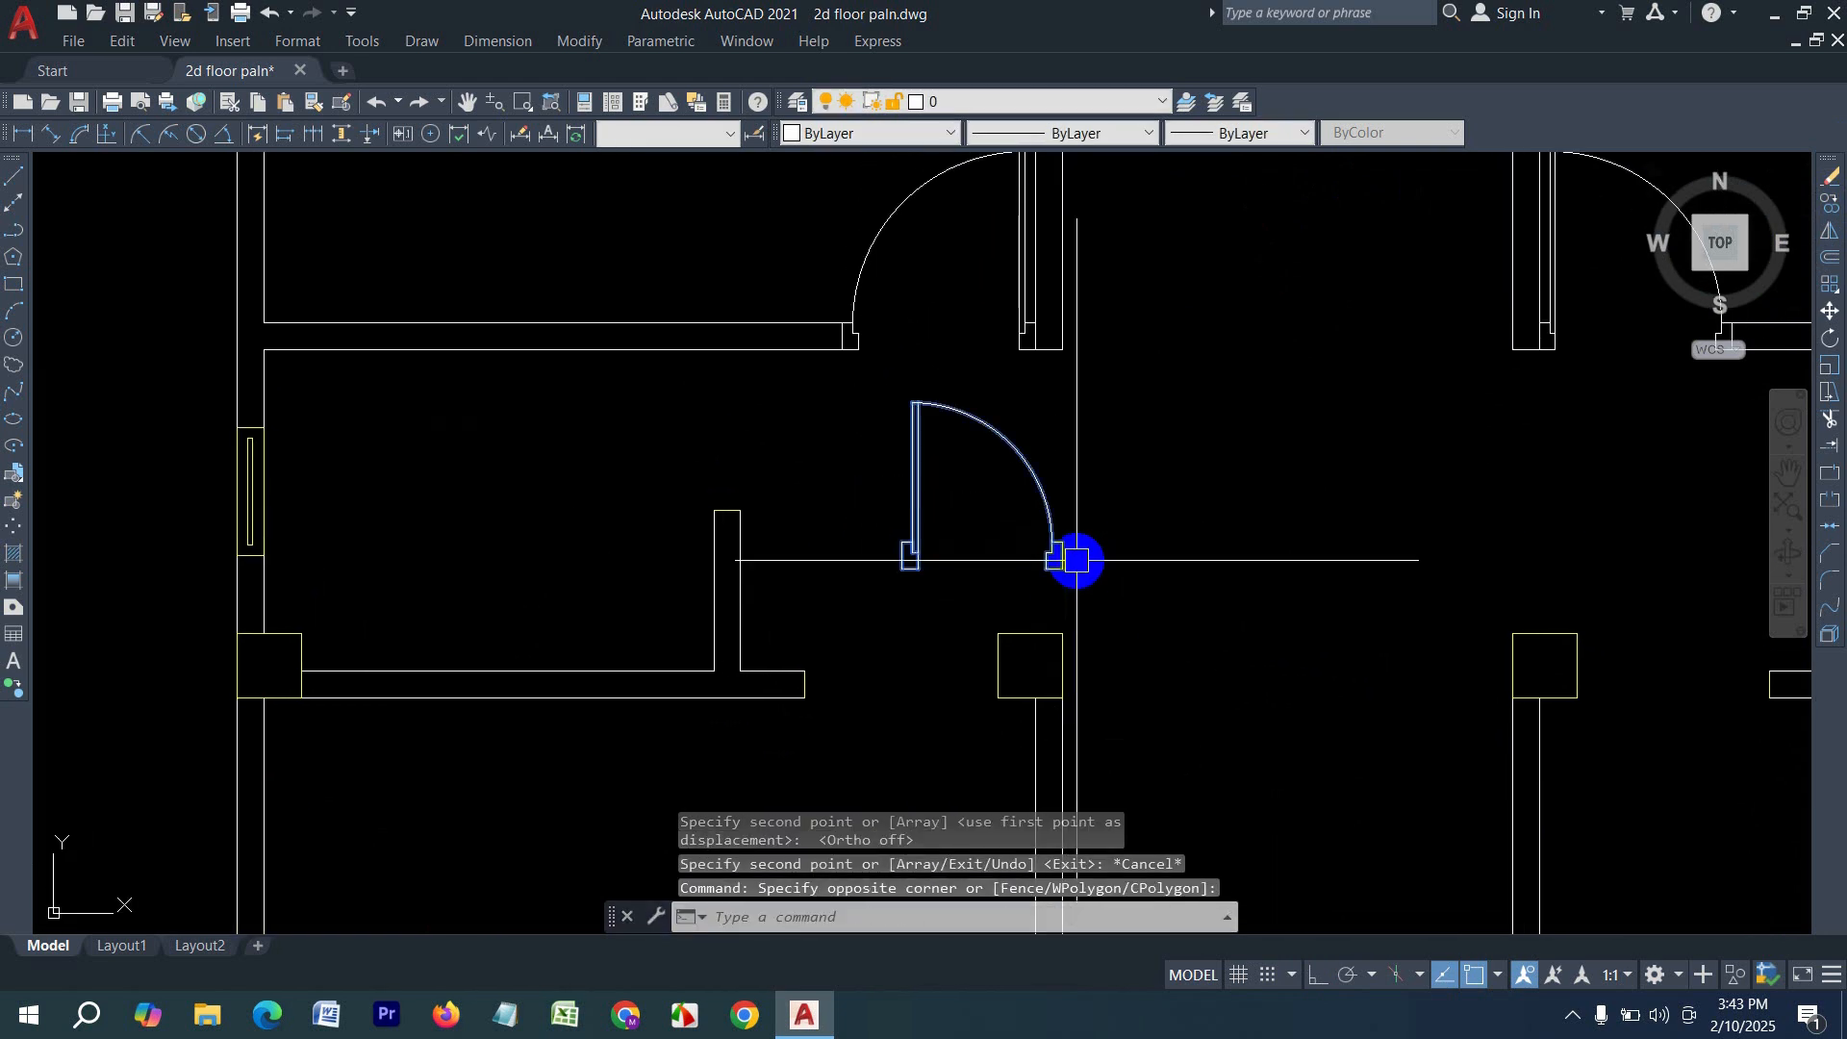
pyautogui.write('ro')
pyautogui.press('Return')
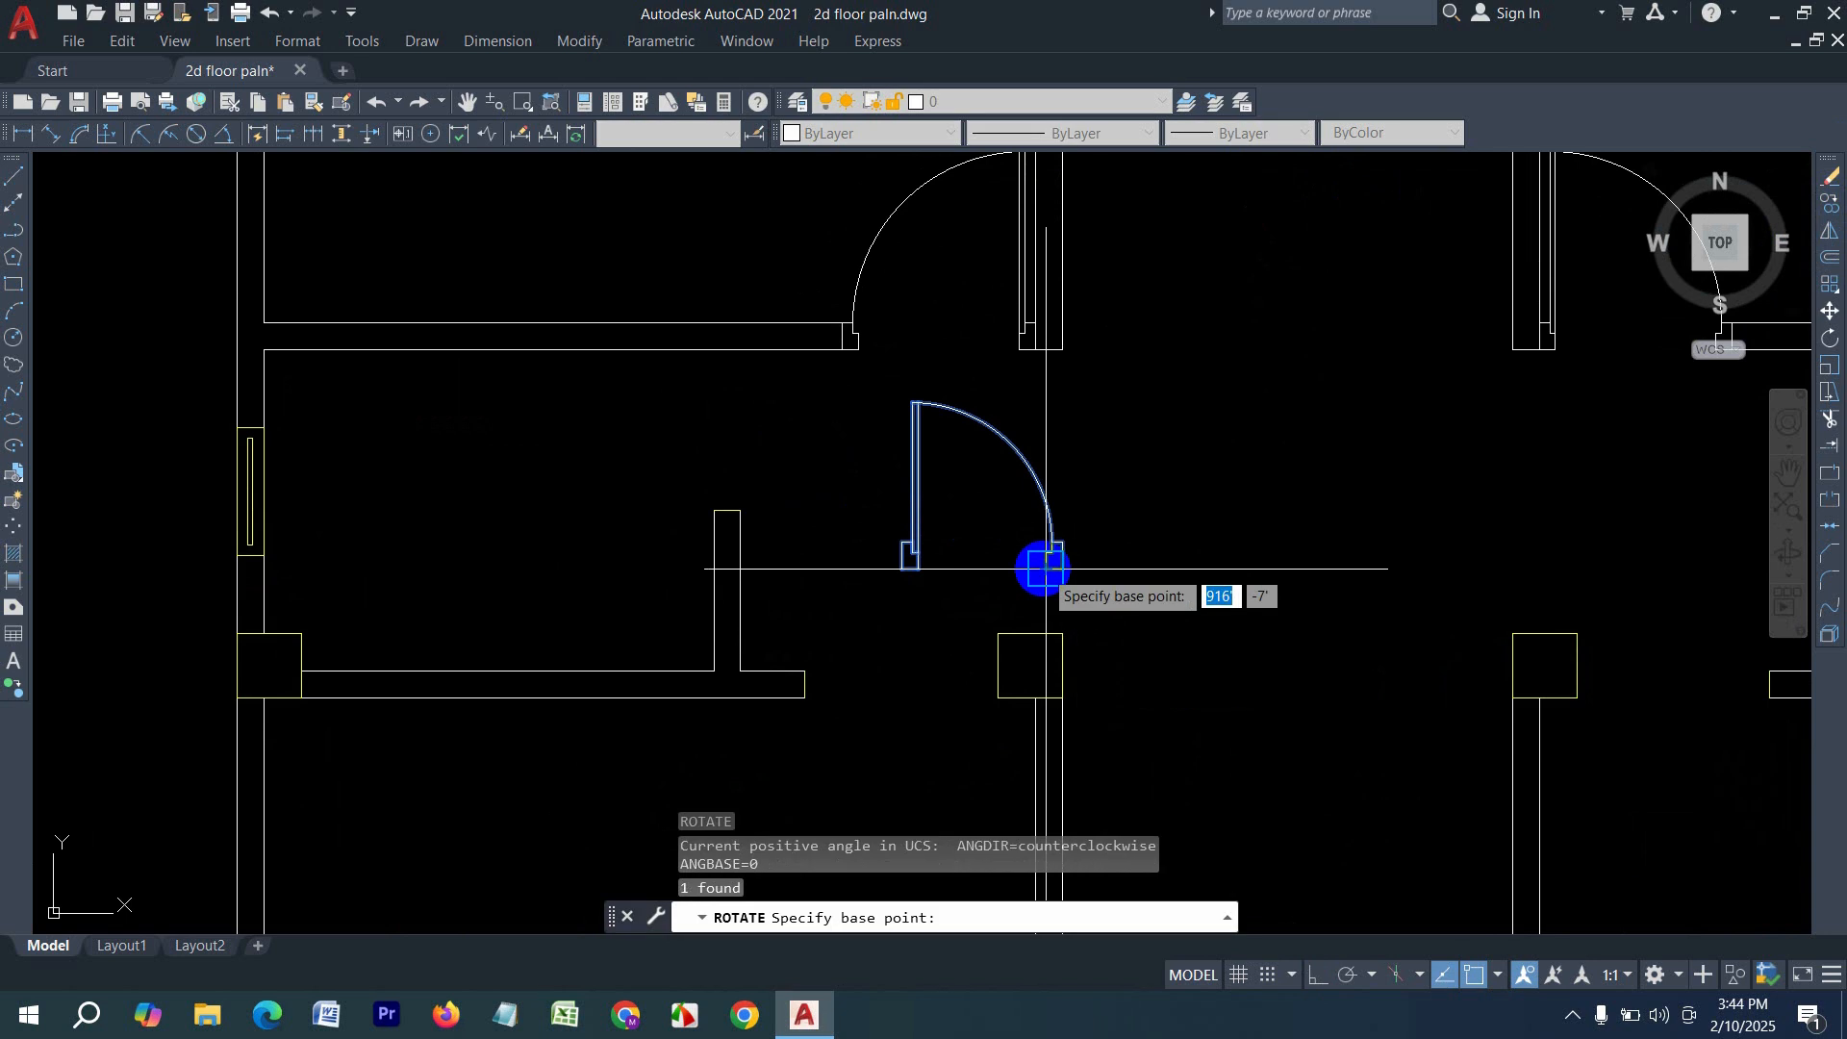
pyautogui.click(908, 567)
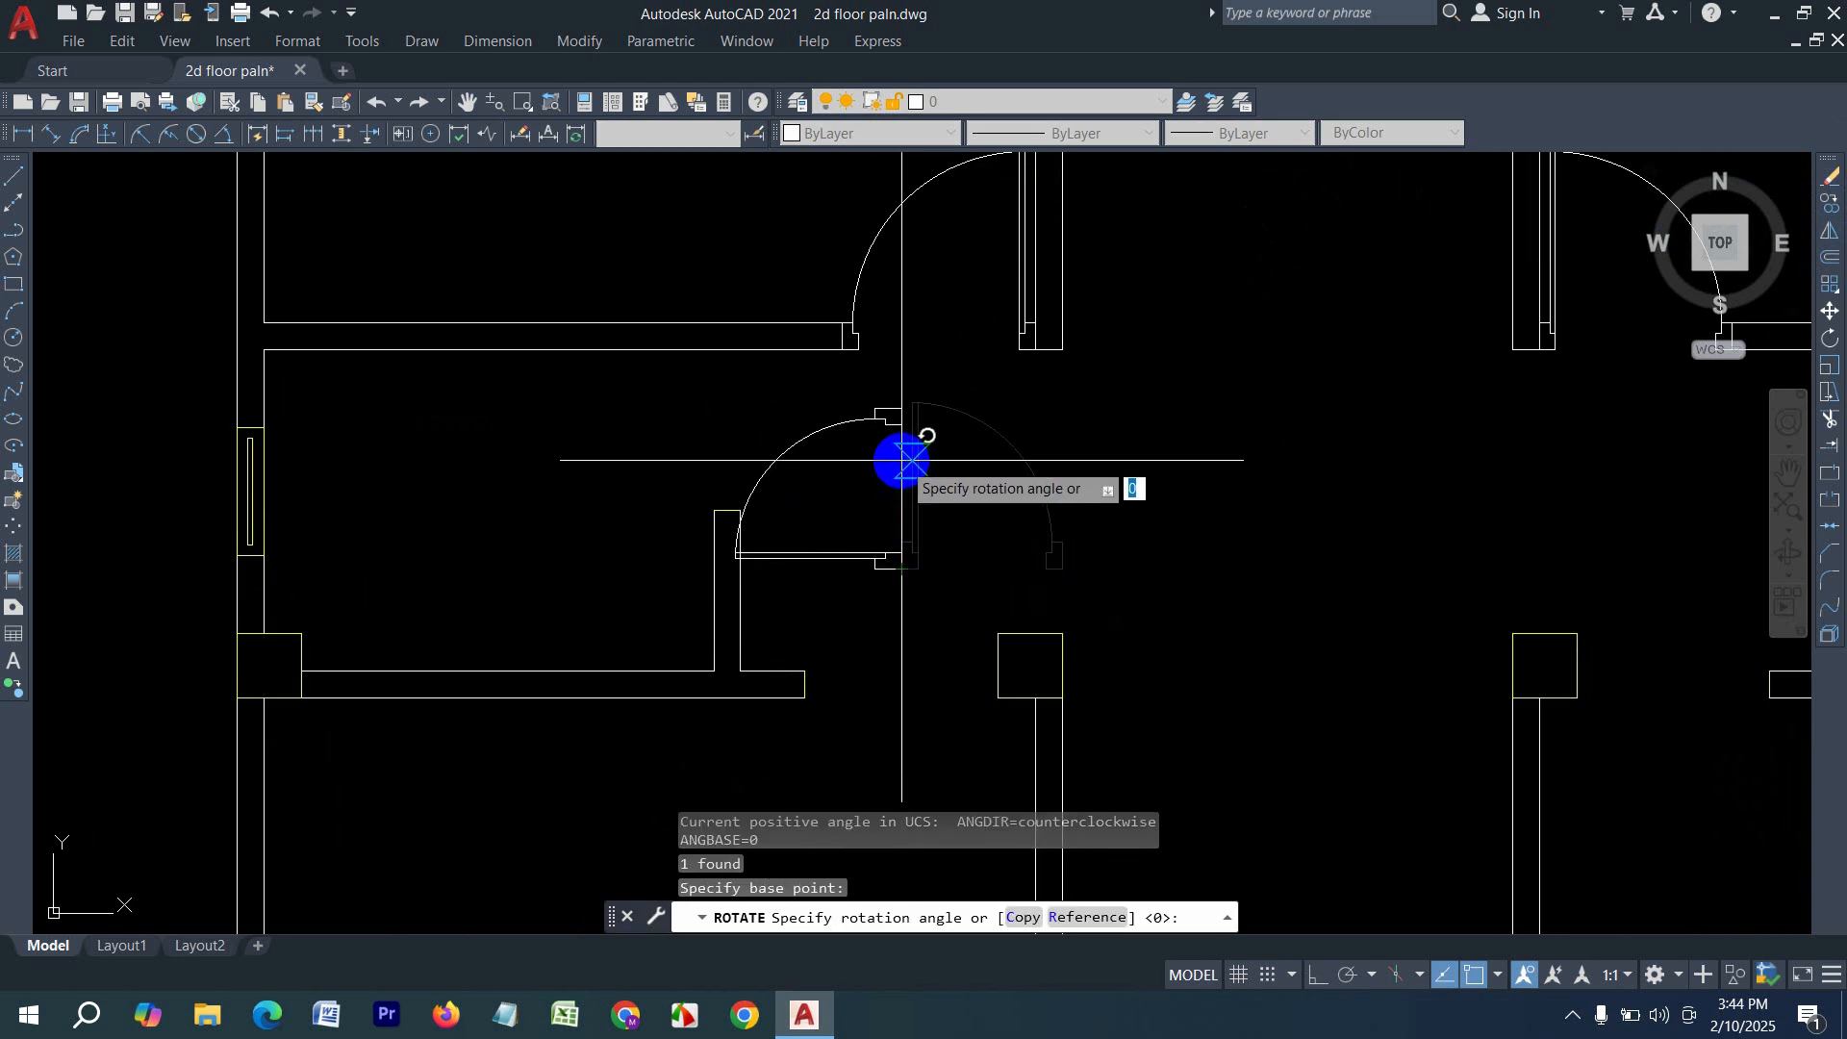
pyautogui.press('F8')
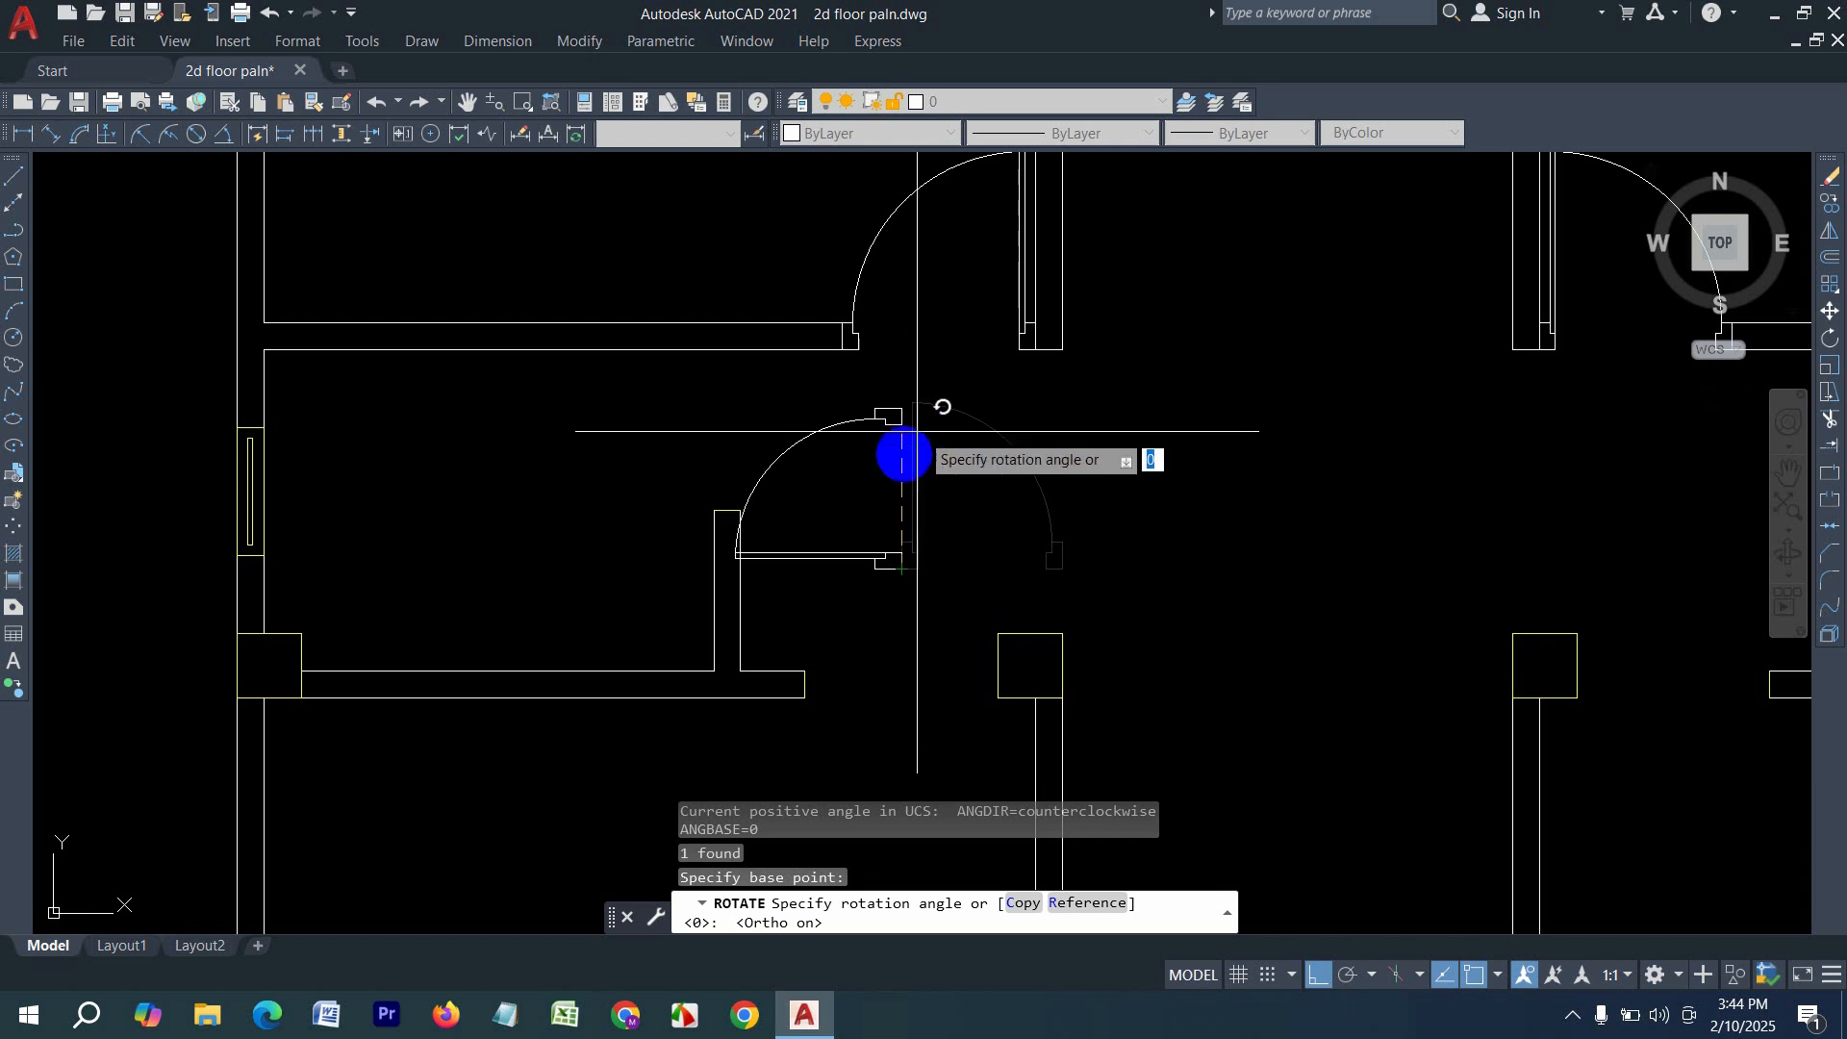
pyautogui.click(896, 464)
# - Mirror the rotated door about a horizontal axis through its south jamb's outer corner, keeping the source door
pyautogui.moveTo(895, 526)
pyautogui.mouseDown(button='middle')
pyautogui.moveTo(784, 616)
pyautogui.moveTo(733, 618)
pyautogui.mouseUp(button='middle')
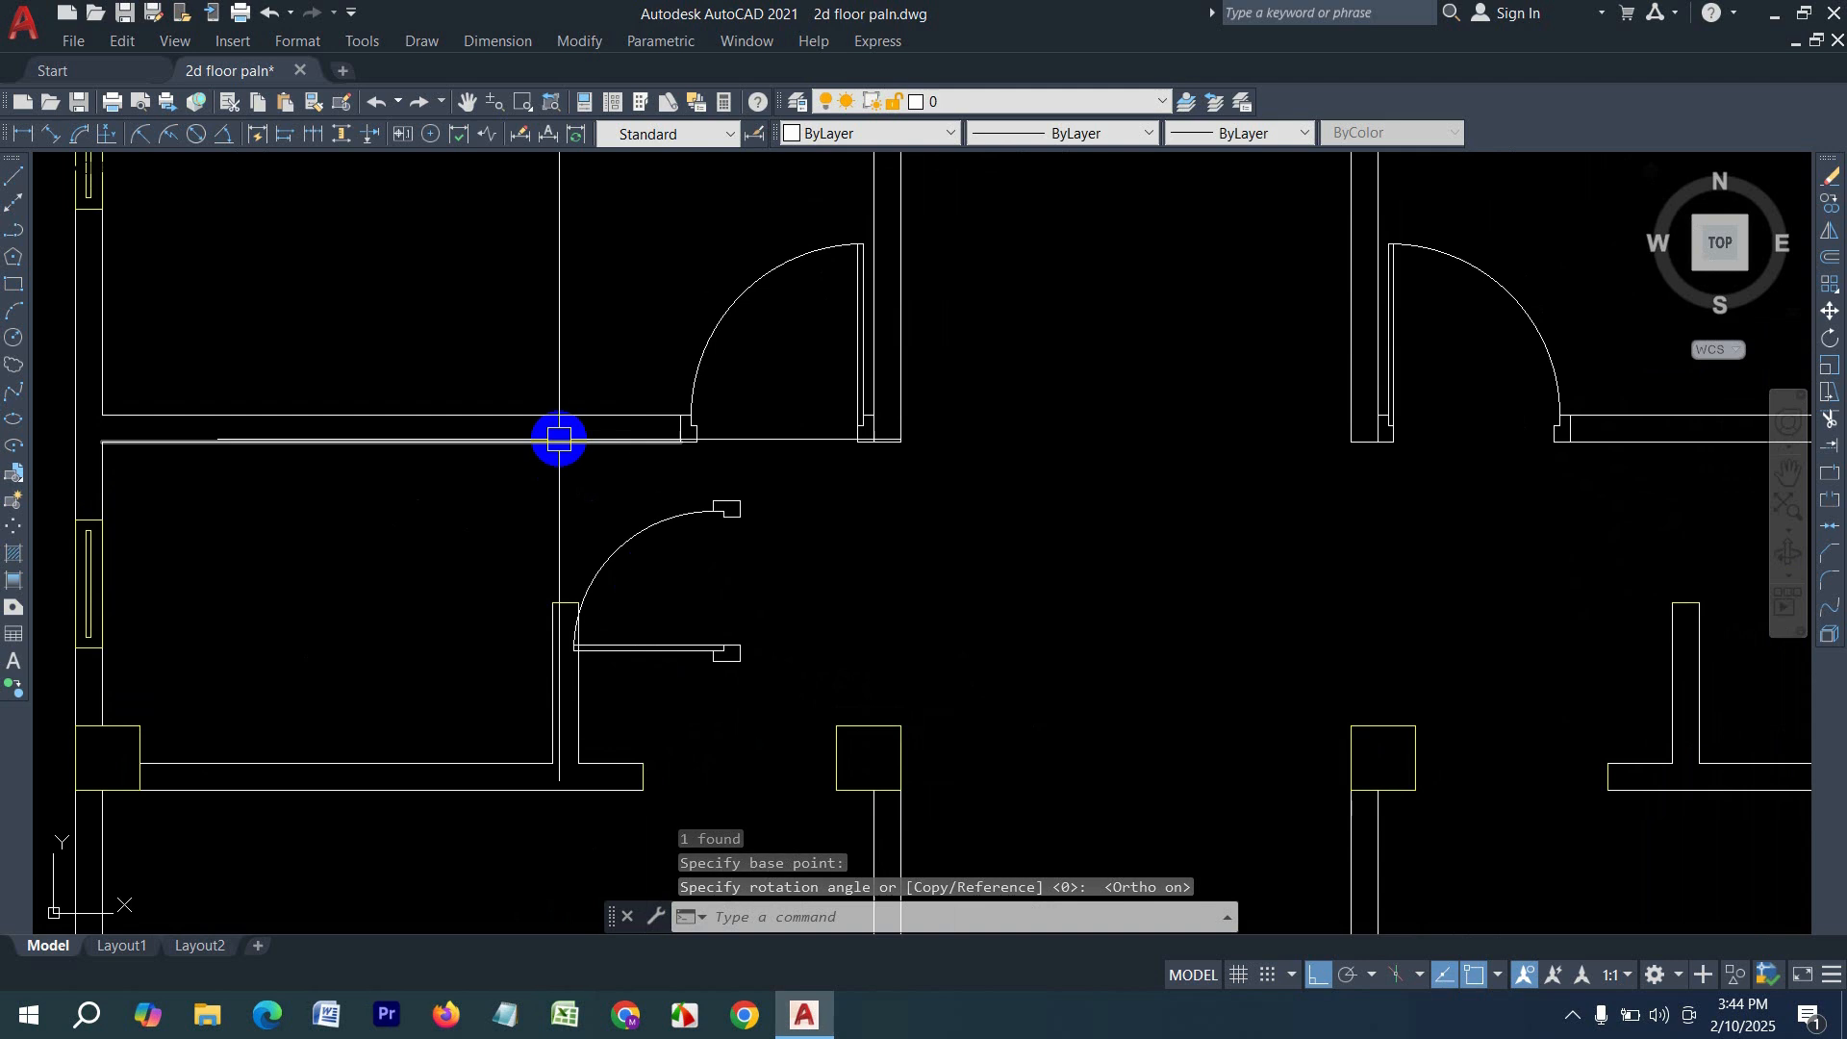
pyautogui.click(756, 707)
pyautogui.click(714, 649)
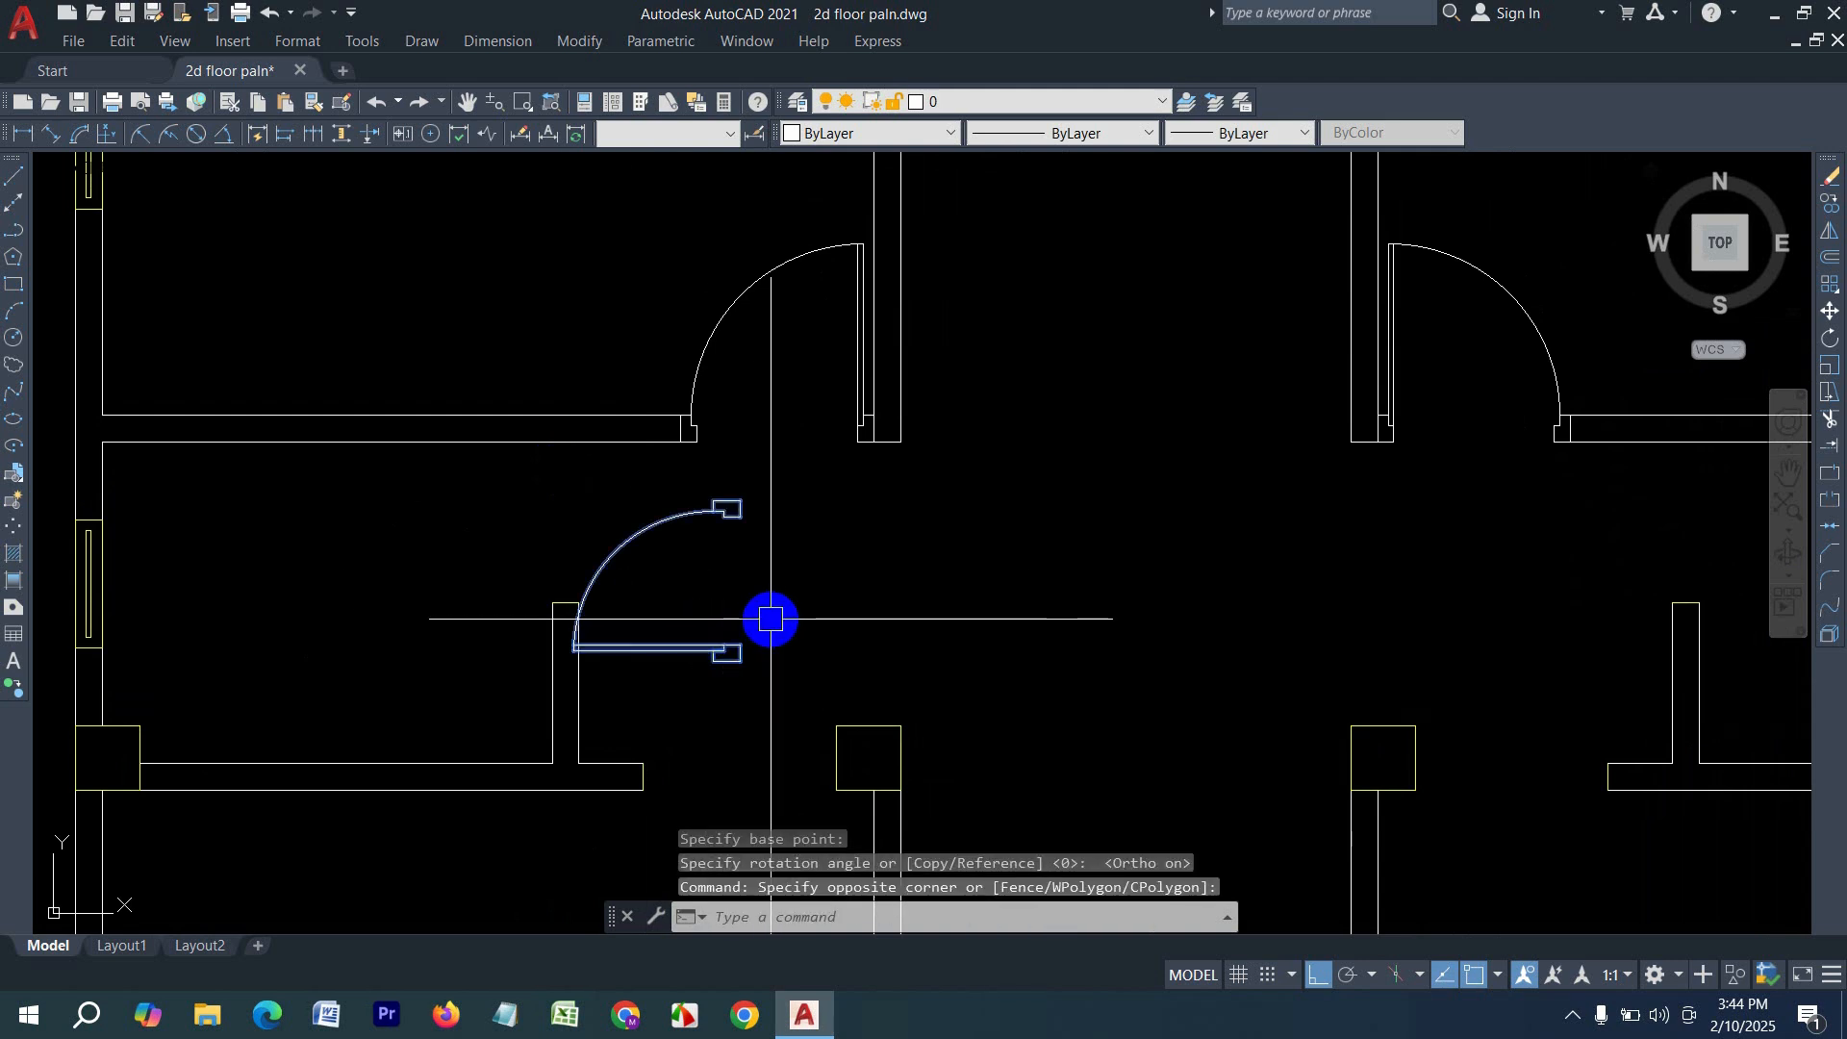
pyautogui.write('mi')
pyautogui.press('Return')
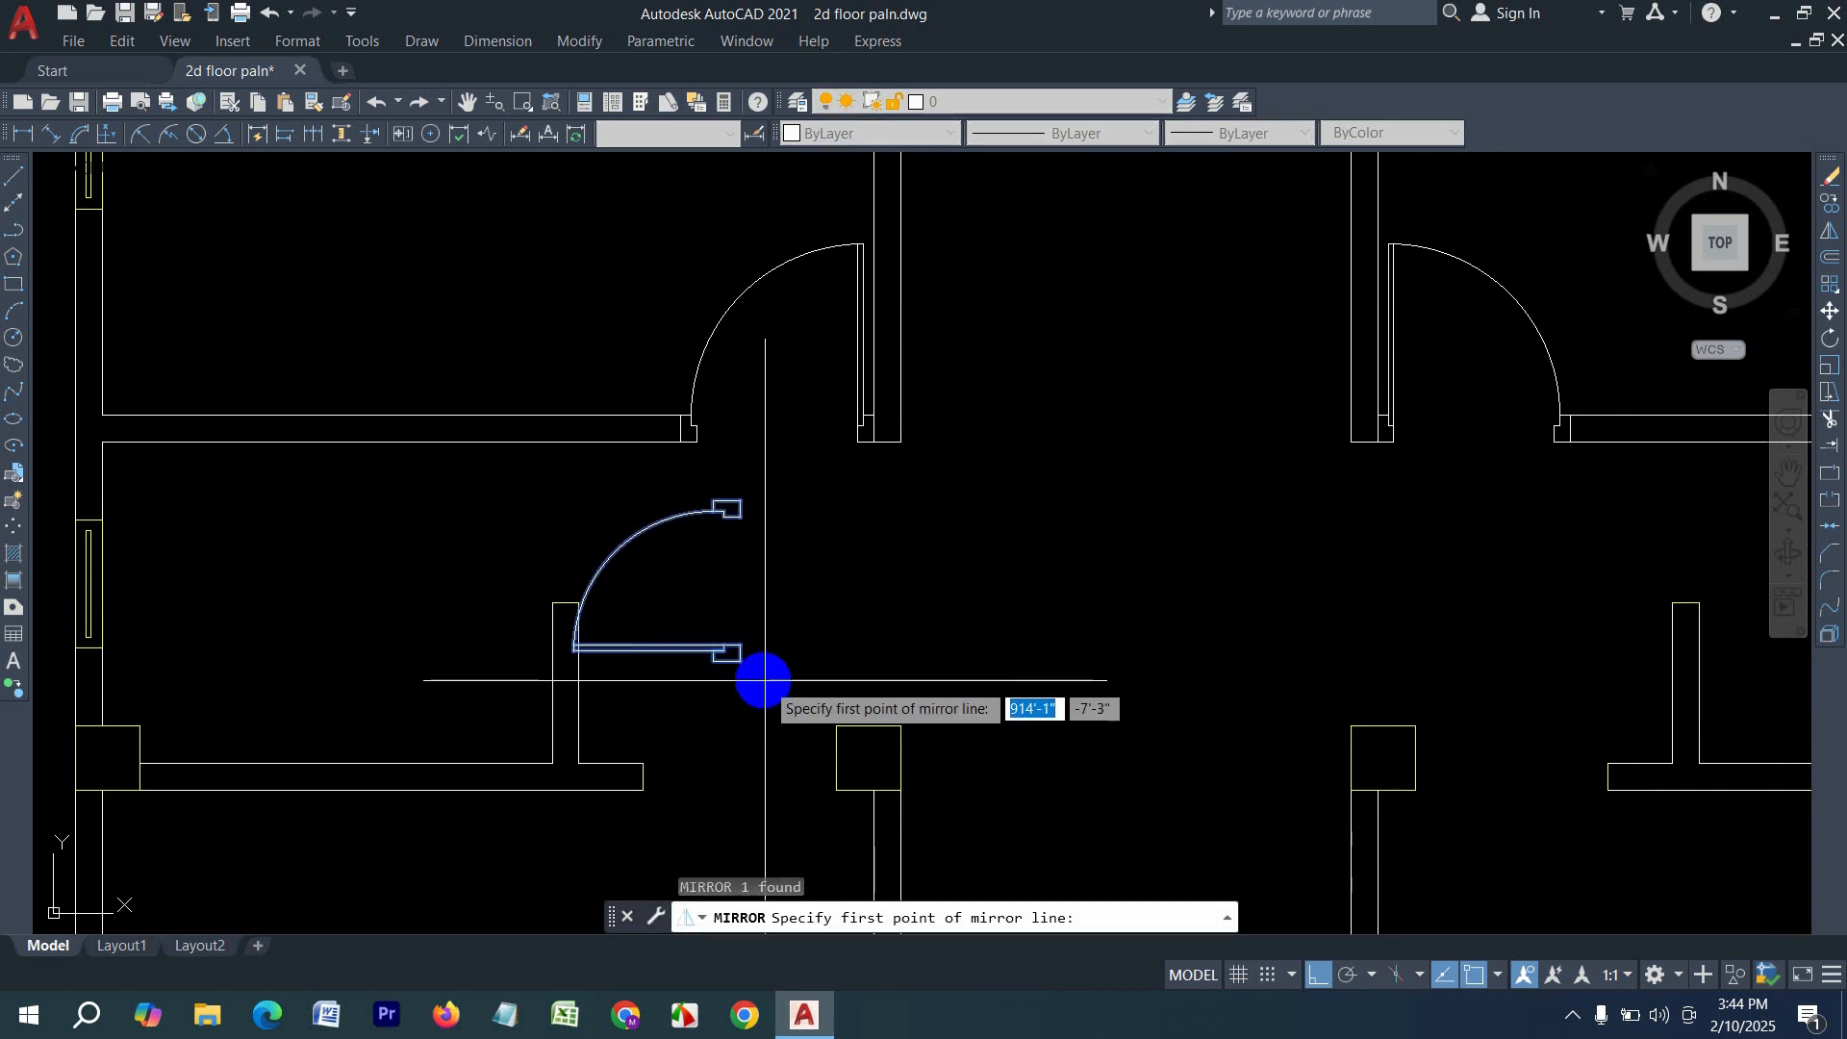
pyautogui.click(740, 661)
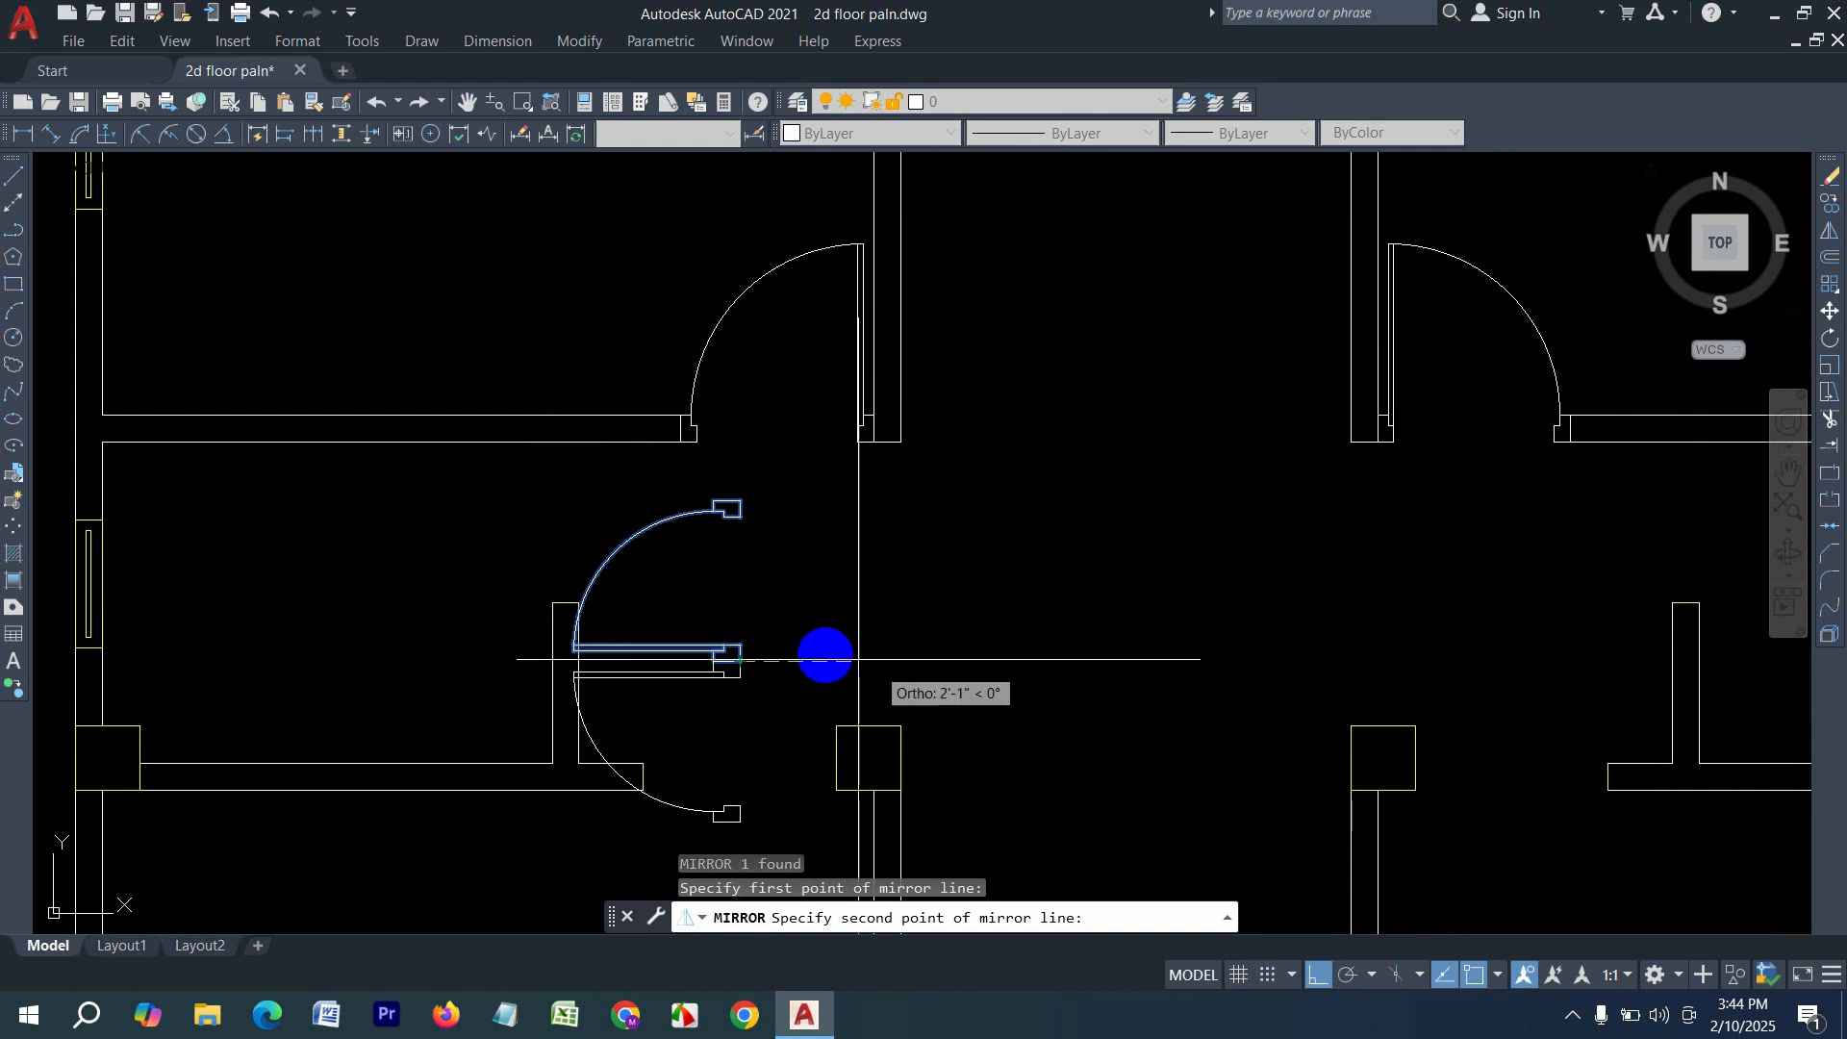
pyautogui.click(657, 729)
pyautogui.click(736, 813)
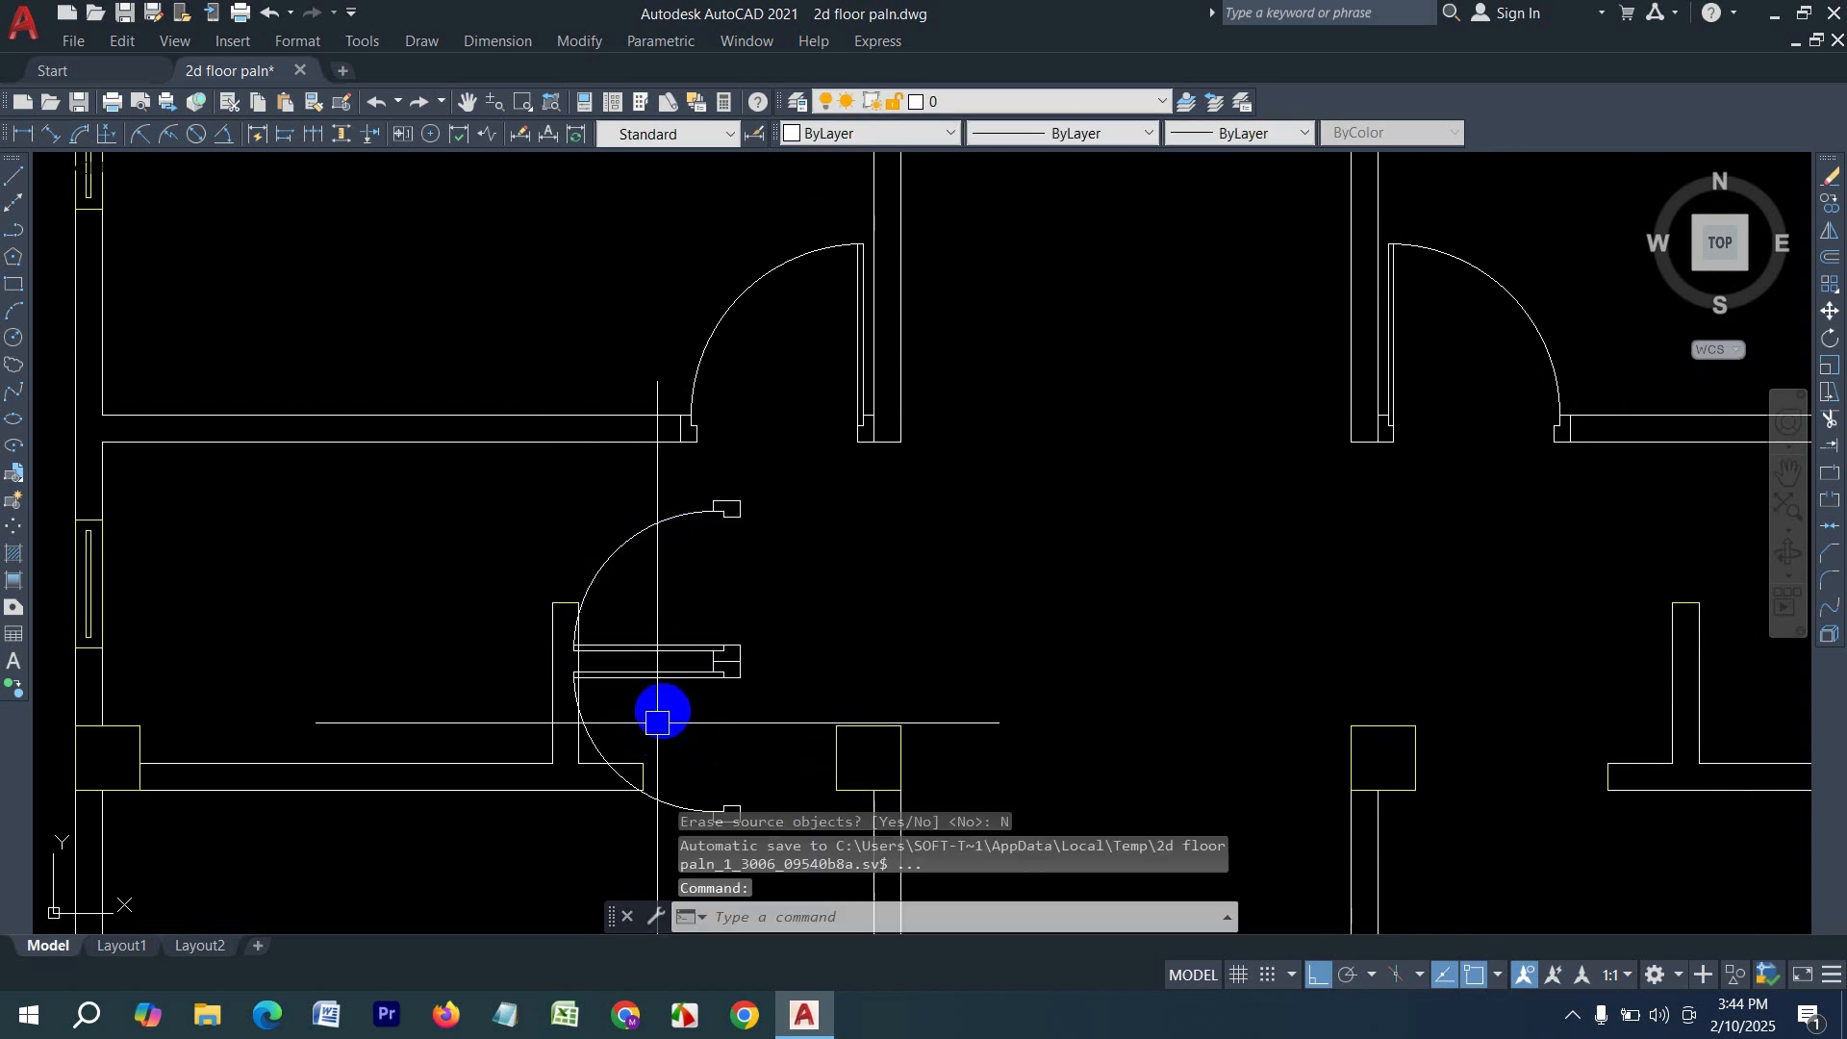
# - Erase the upper source door, and move the mirrored door by its south jamb's lower outer corner to the west stub wall's upper east corner
pyautogui.click(649, 635)
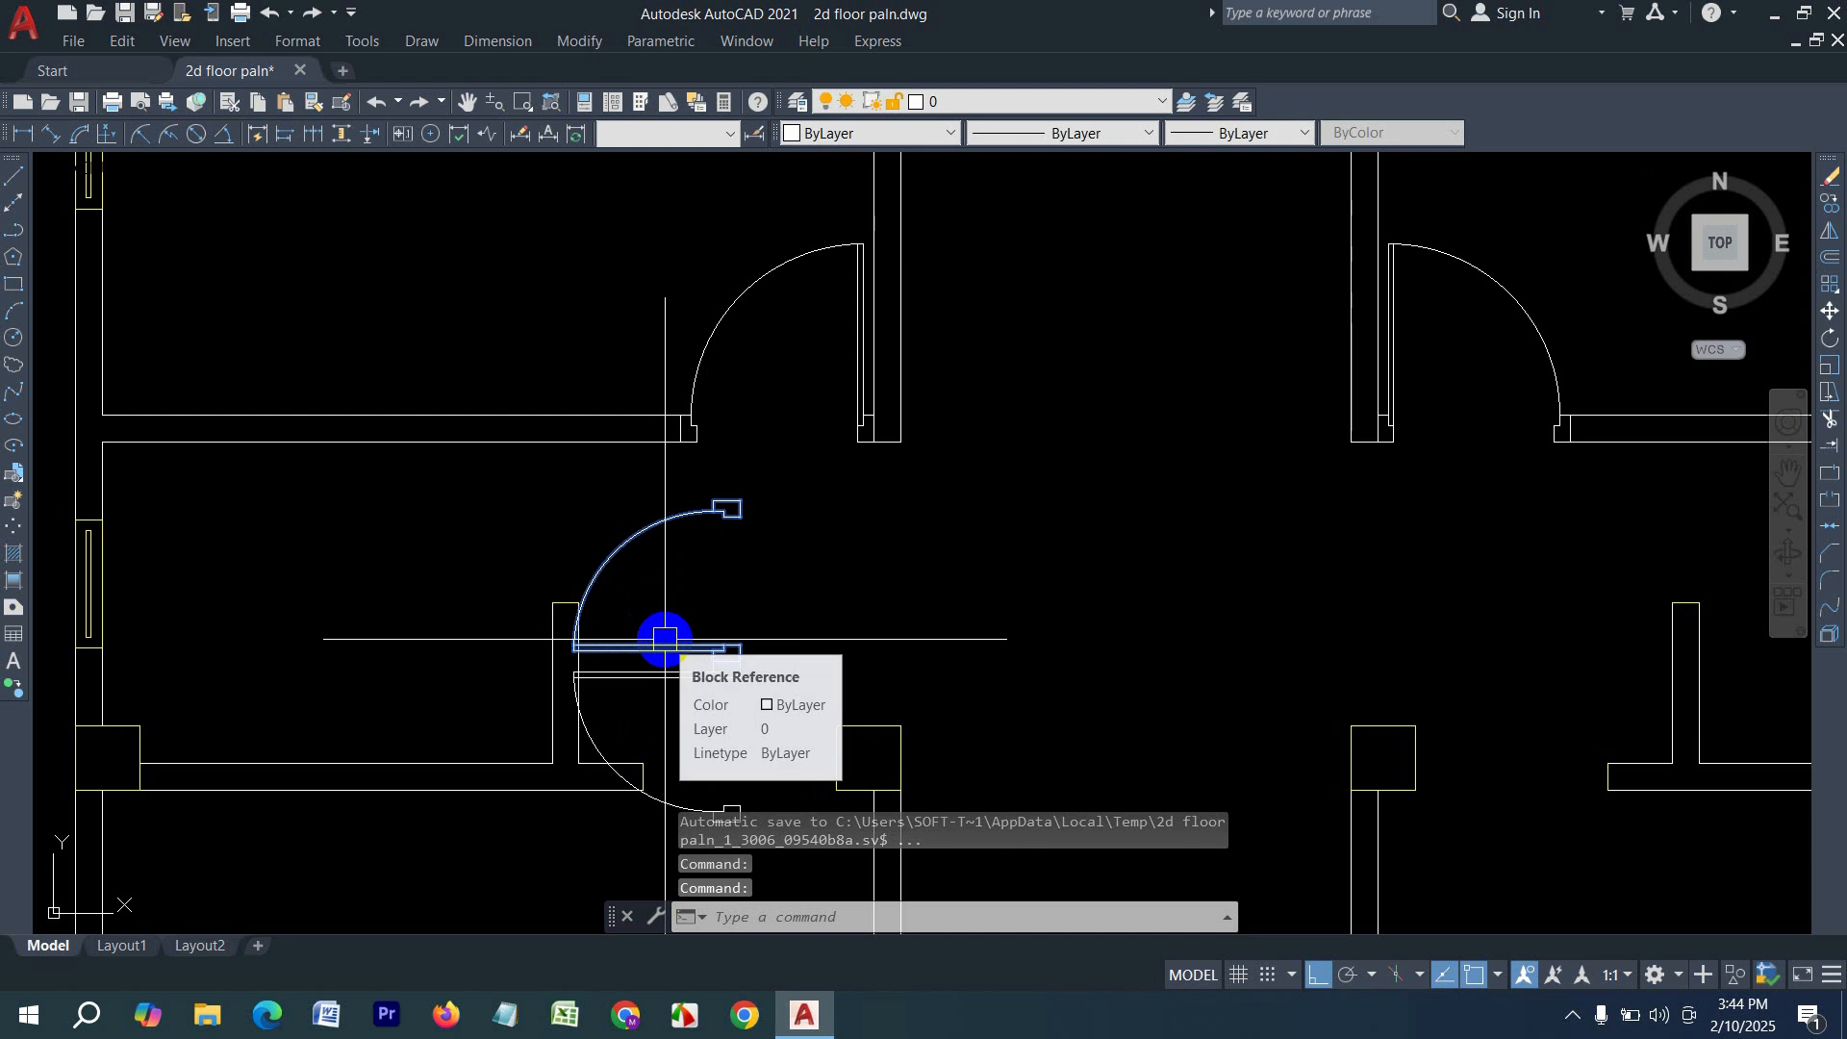
pyautogui.press('Delete')
pyautogui.click(720, 676)
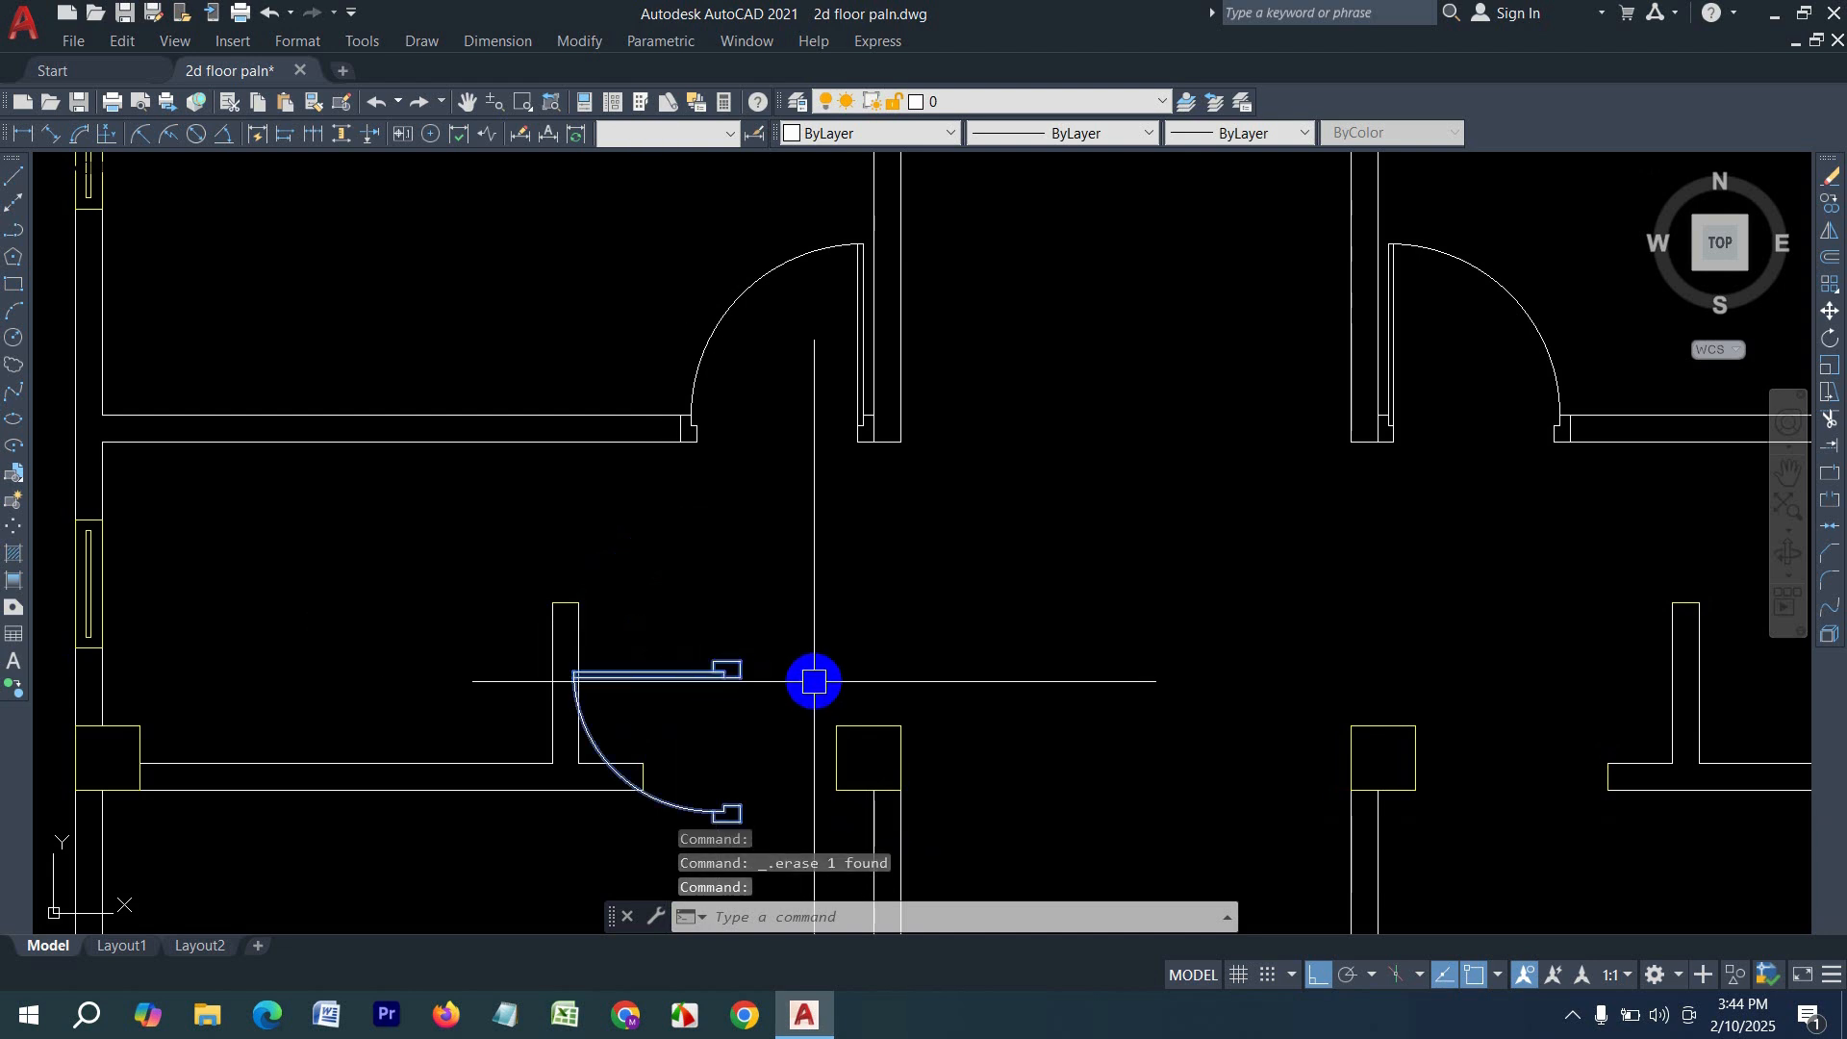
pyautogui.press('Return')
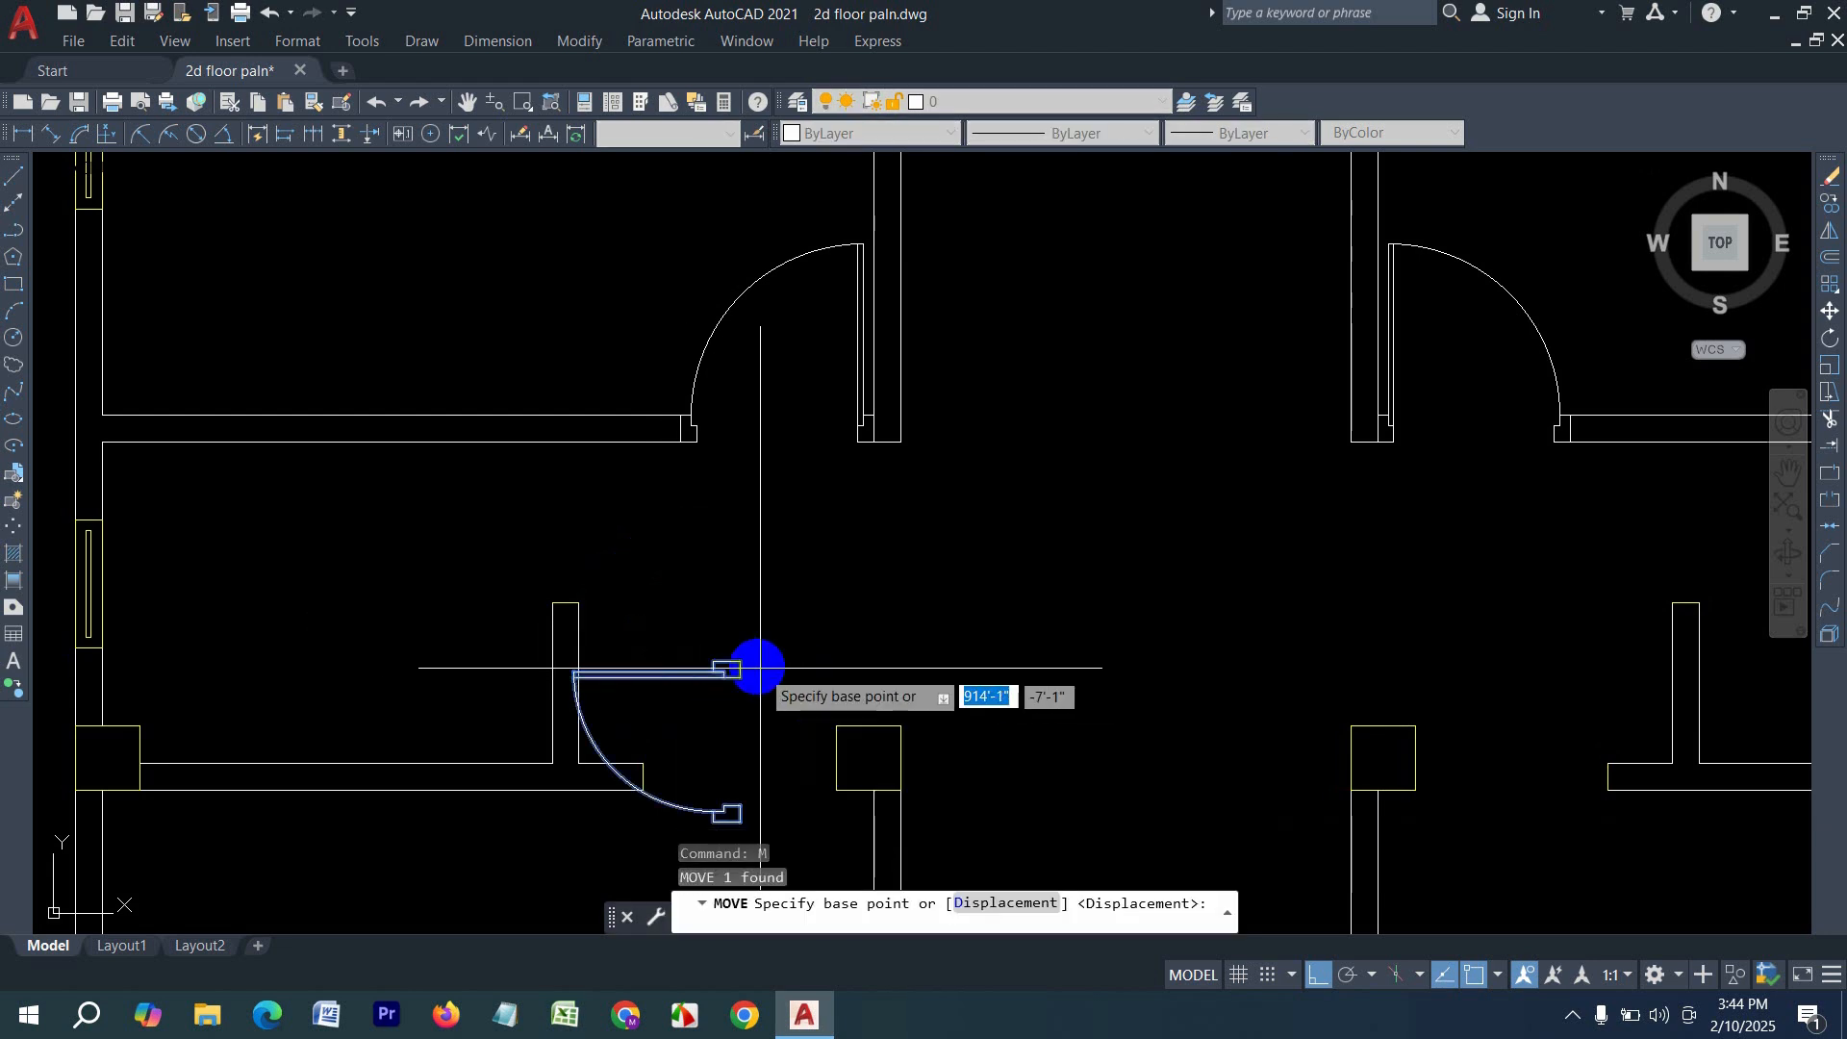
pyautogui.moveTo(758, 714); pyautogui.dragTo(762, 552, button='middle')
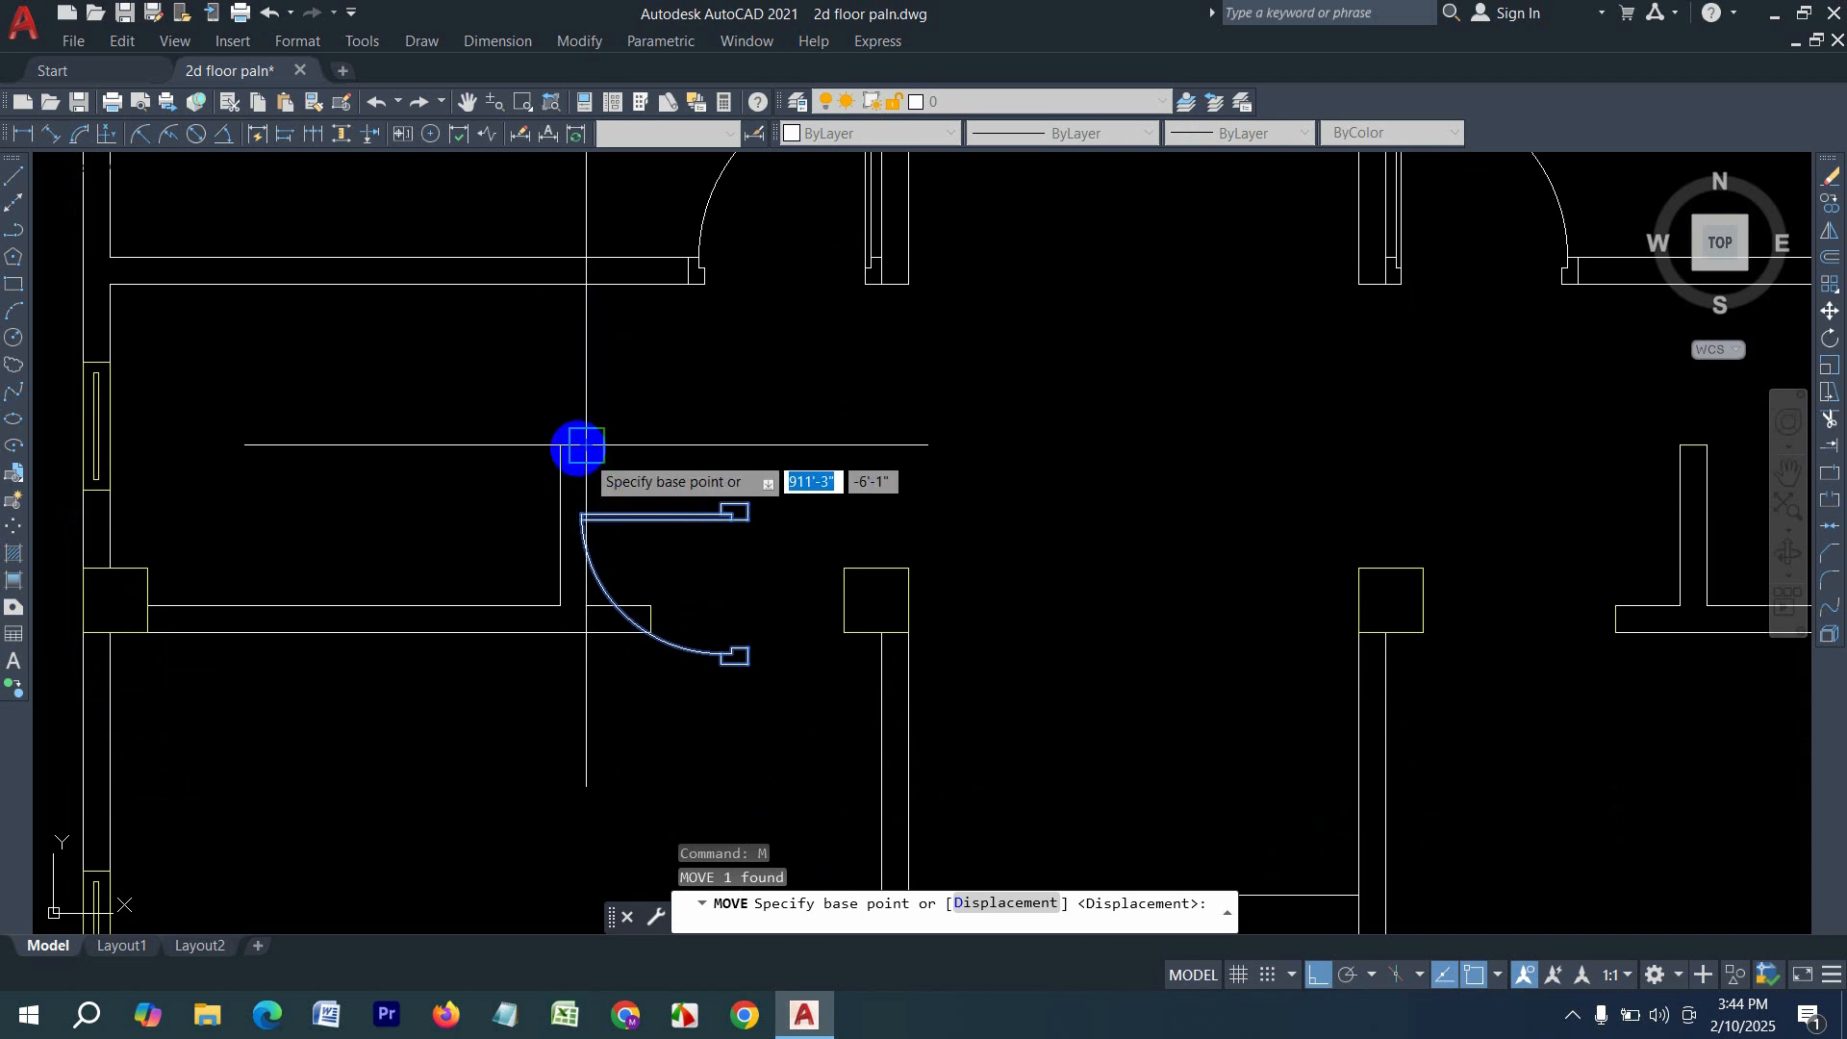
pyautogui.scroll(2, 746, 663)
pyautogui.click(749, 660)
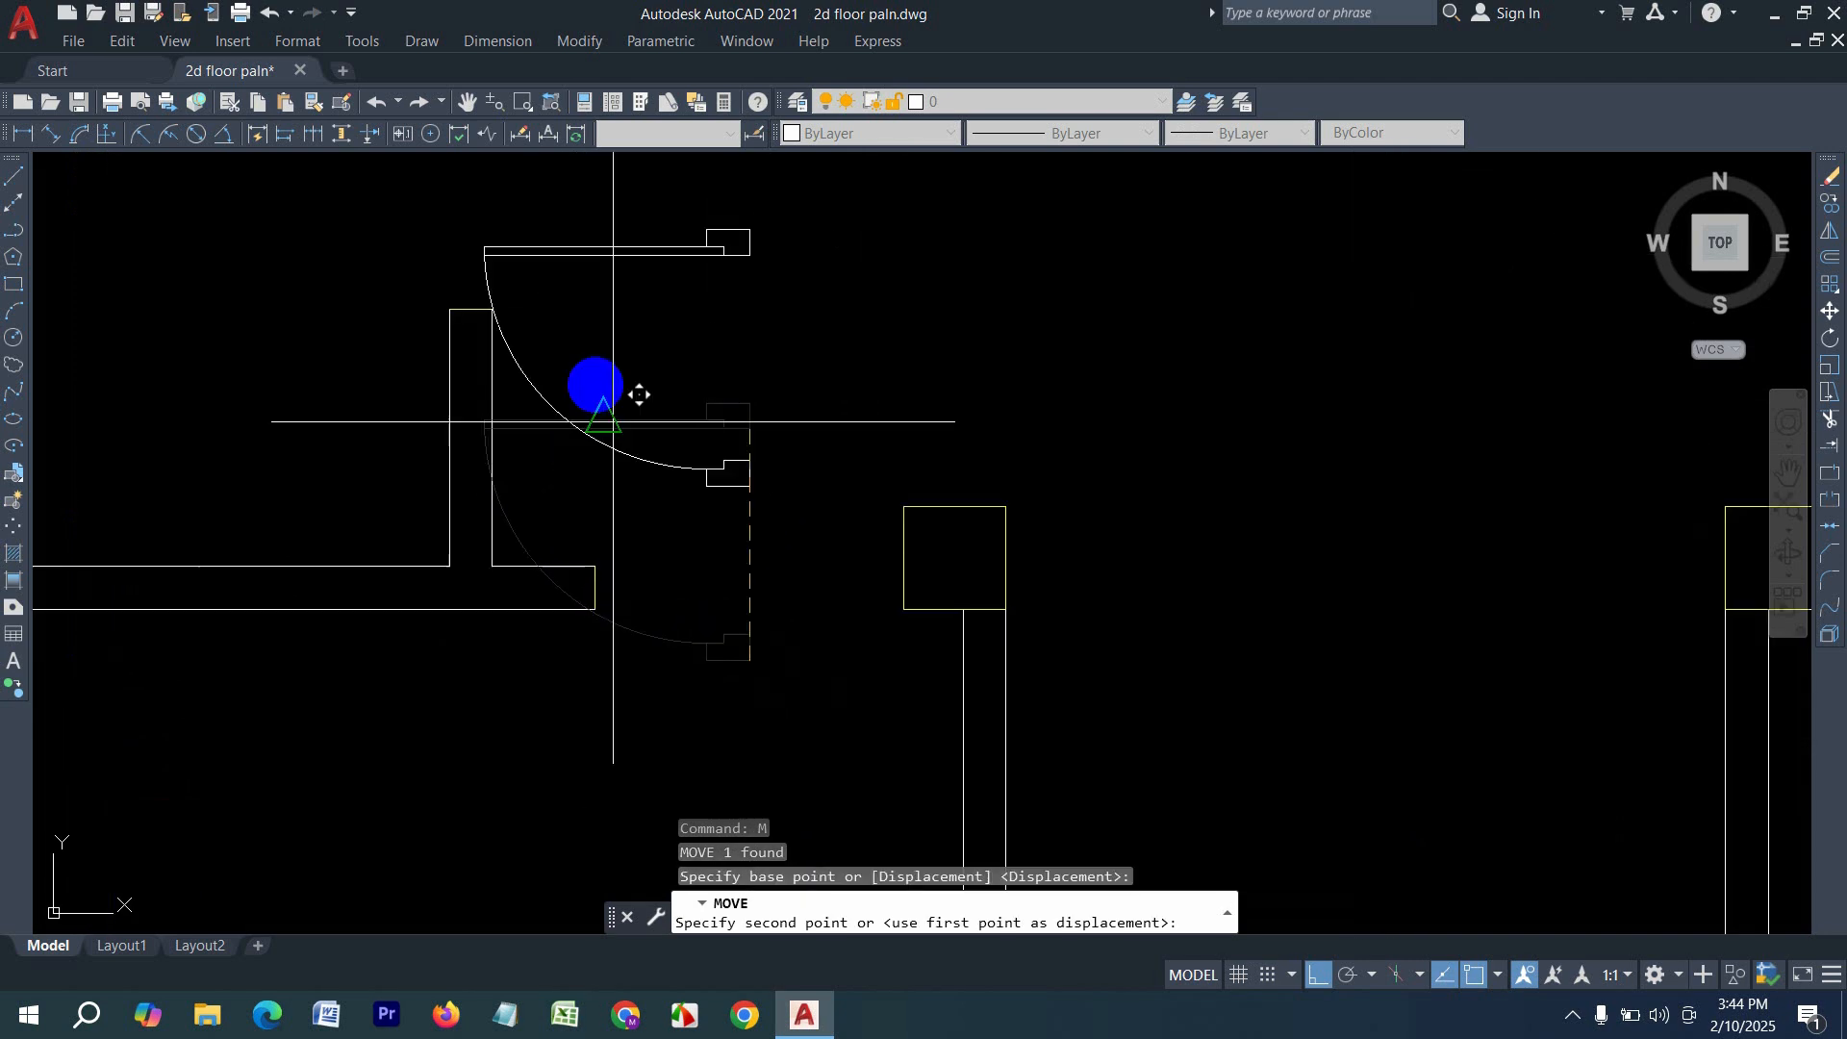
pyautogui.click(492, 309)
pyautogui.scroll(-3, 560, 373)
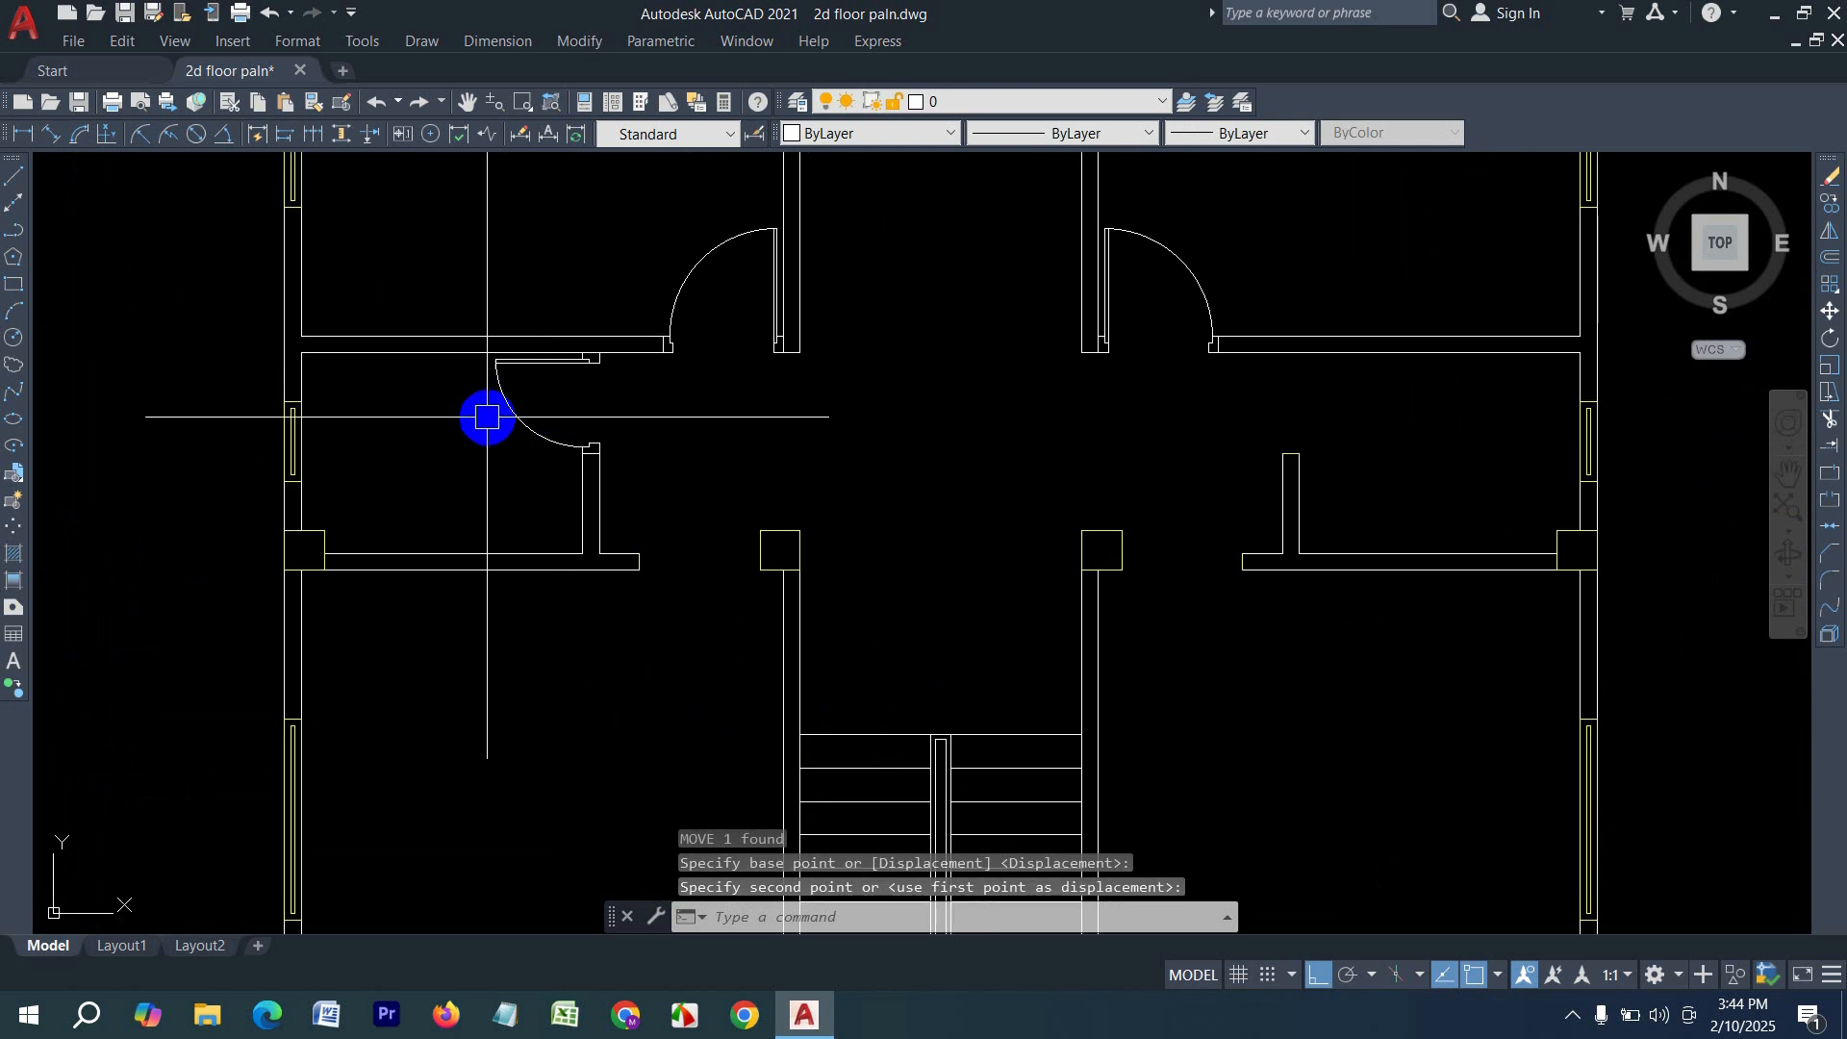
# - Mirror the west stub wall's door to the east side about a vertical axis through the midpoint of the staircase's southernmost line, keeping the source
pyautogui.scroll(-2, 534, 433)
pyautogui.scroll(2, 536, 427)
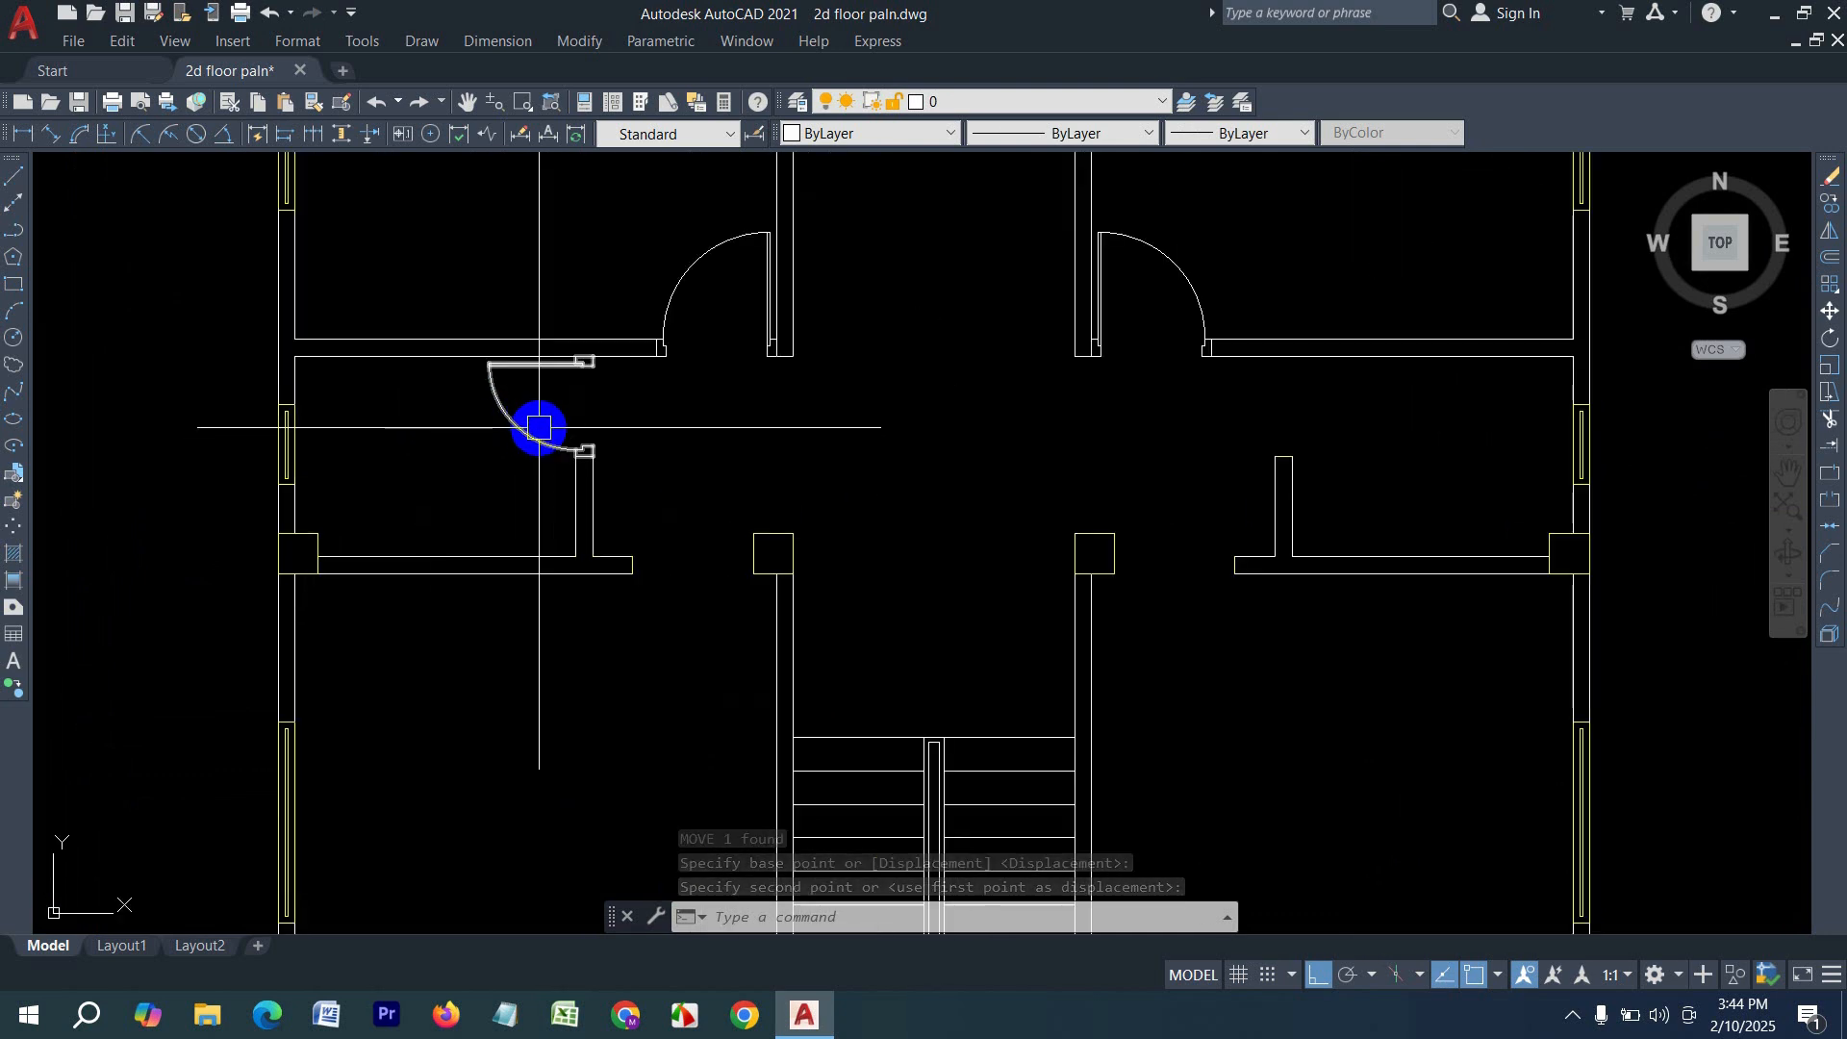
pyautogui.click(544, 427)
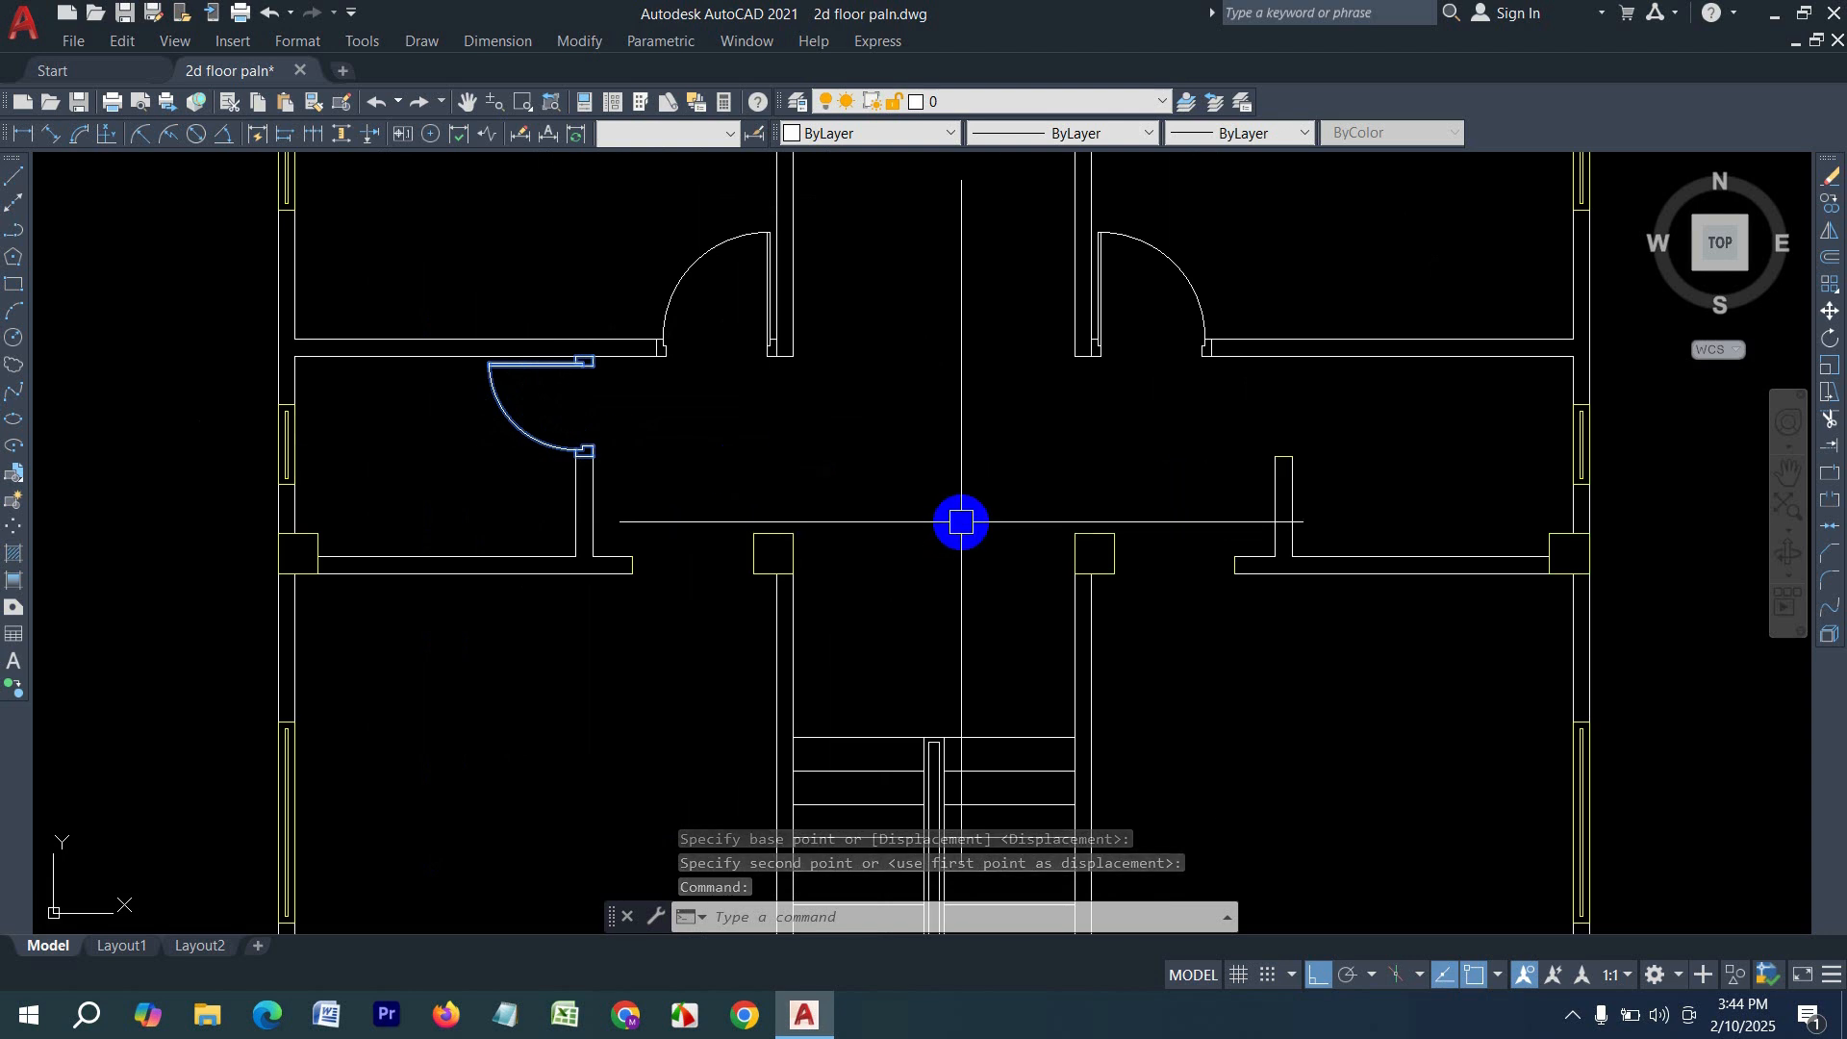
pyautogui.write('mi')
pyautogui.press('Return')
pyautogui.scroll(-3, 957, 527)
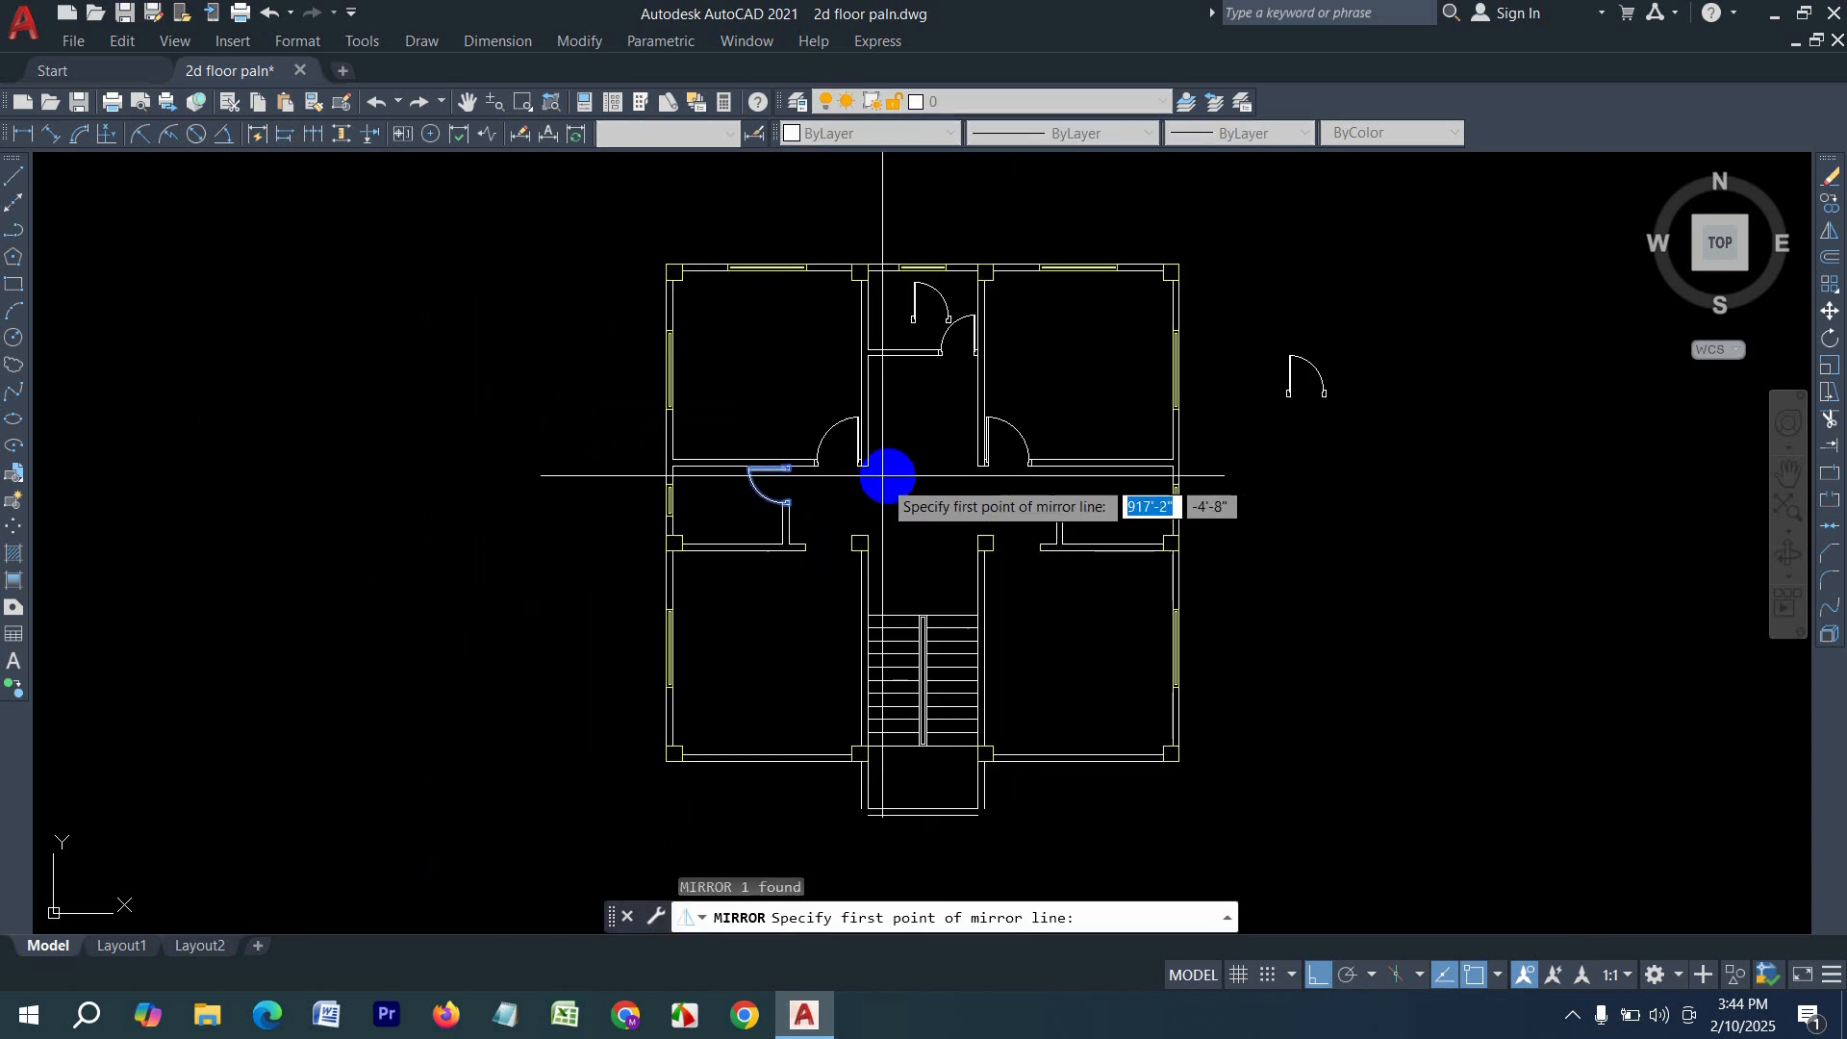
pyautogui.click(924, 821)
pyautogui.moveTo(907, 815); pyautogui.dragTo(896, 682, button='middle')
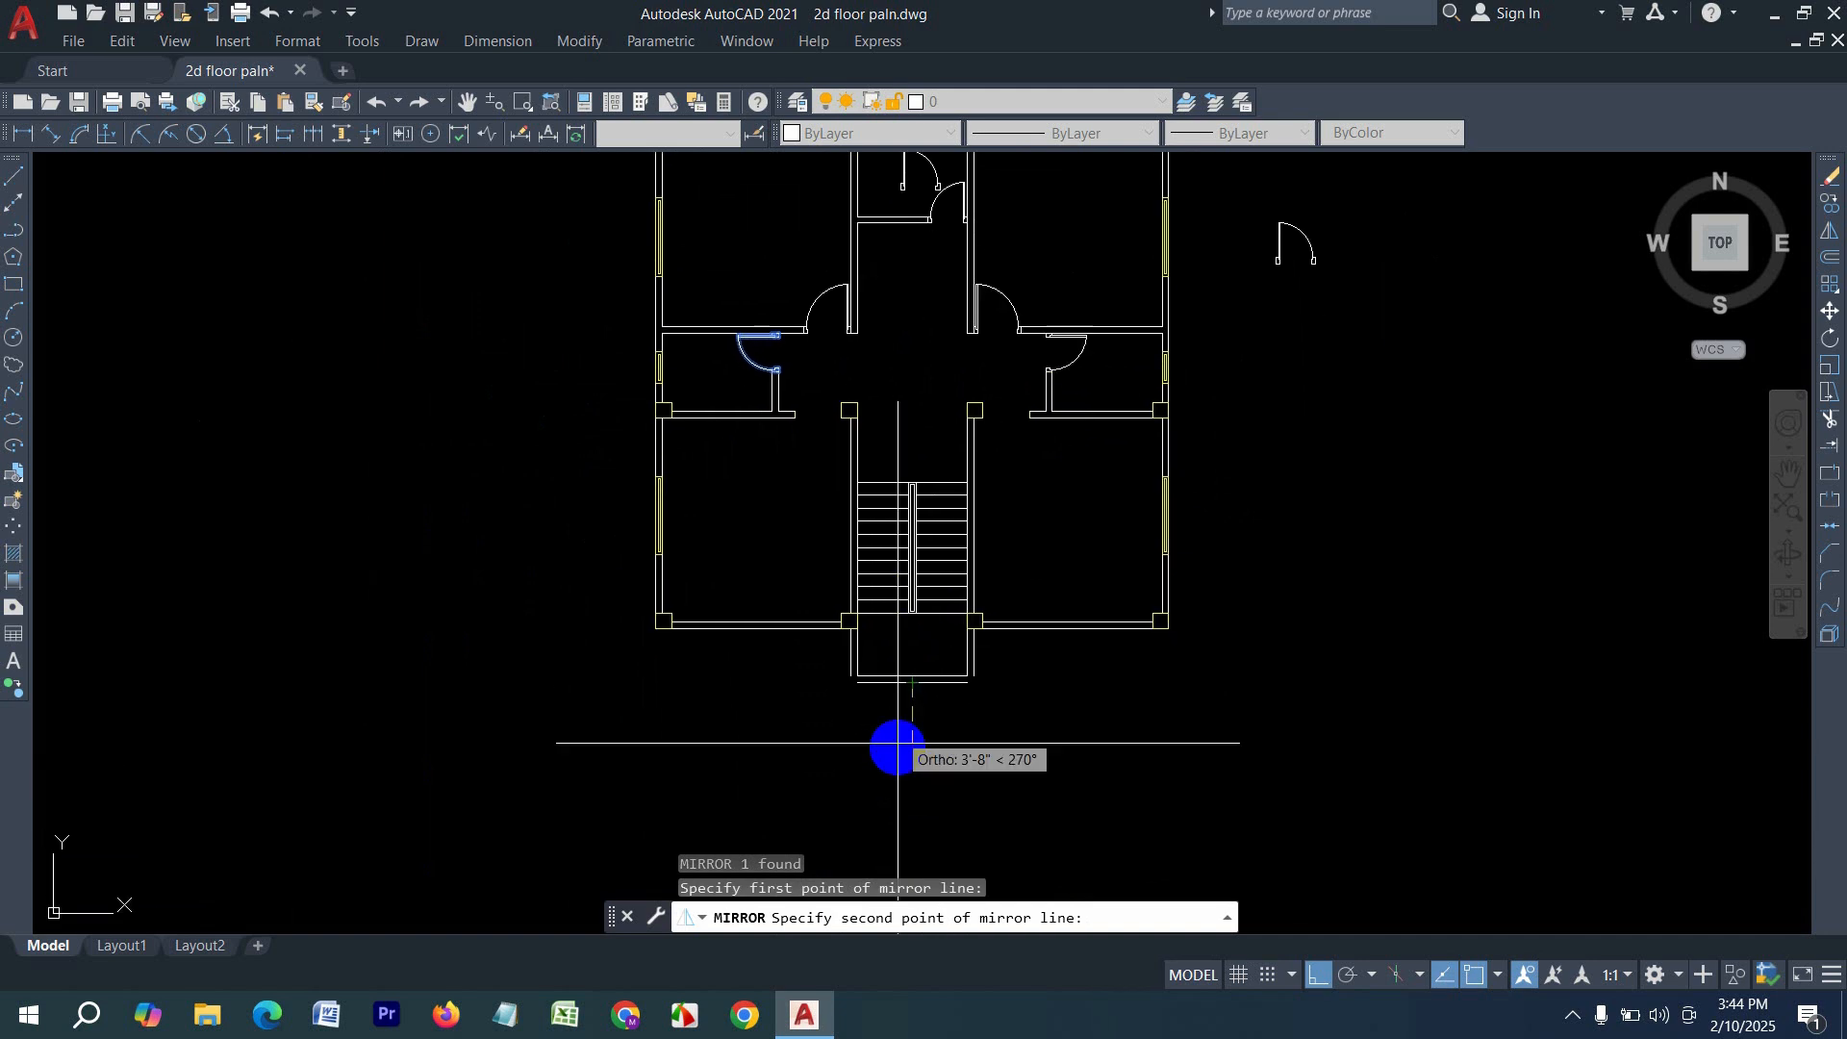
pyautogui.click(894, 760)
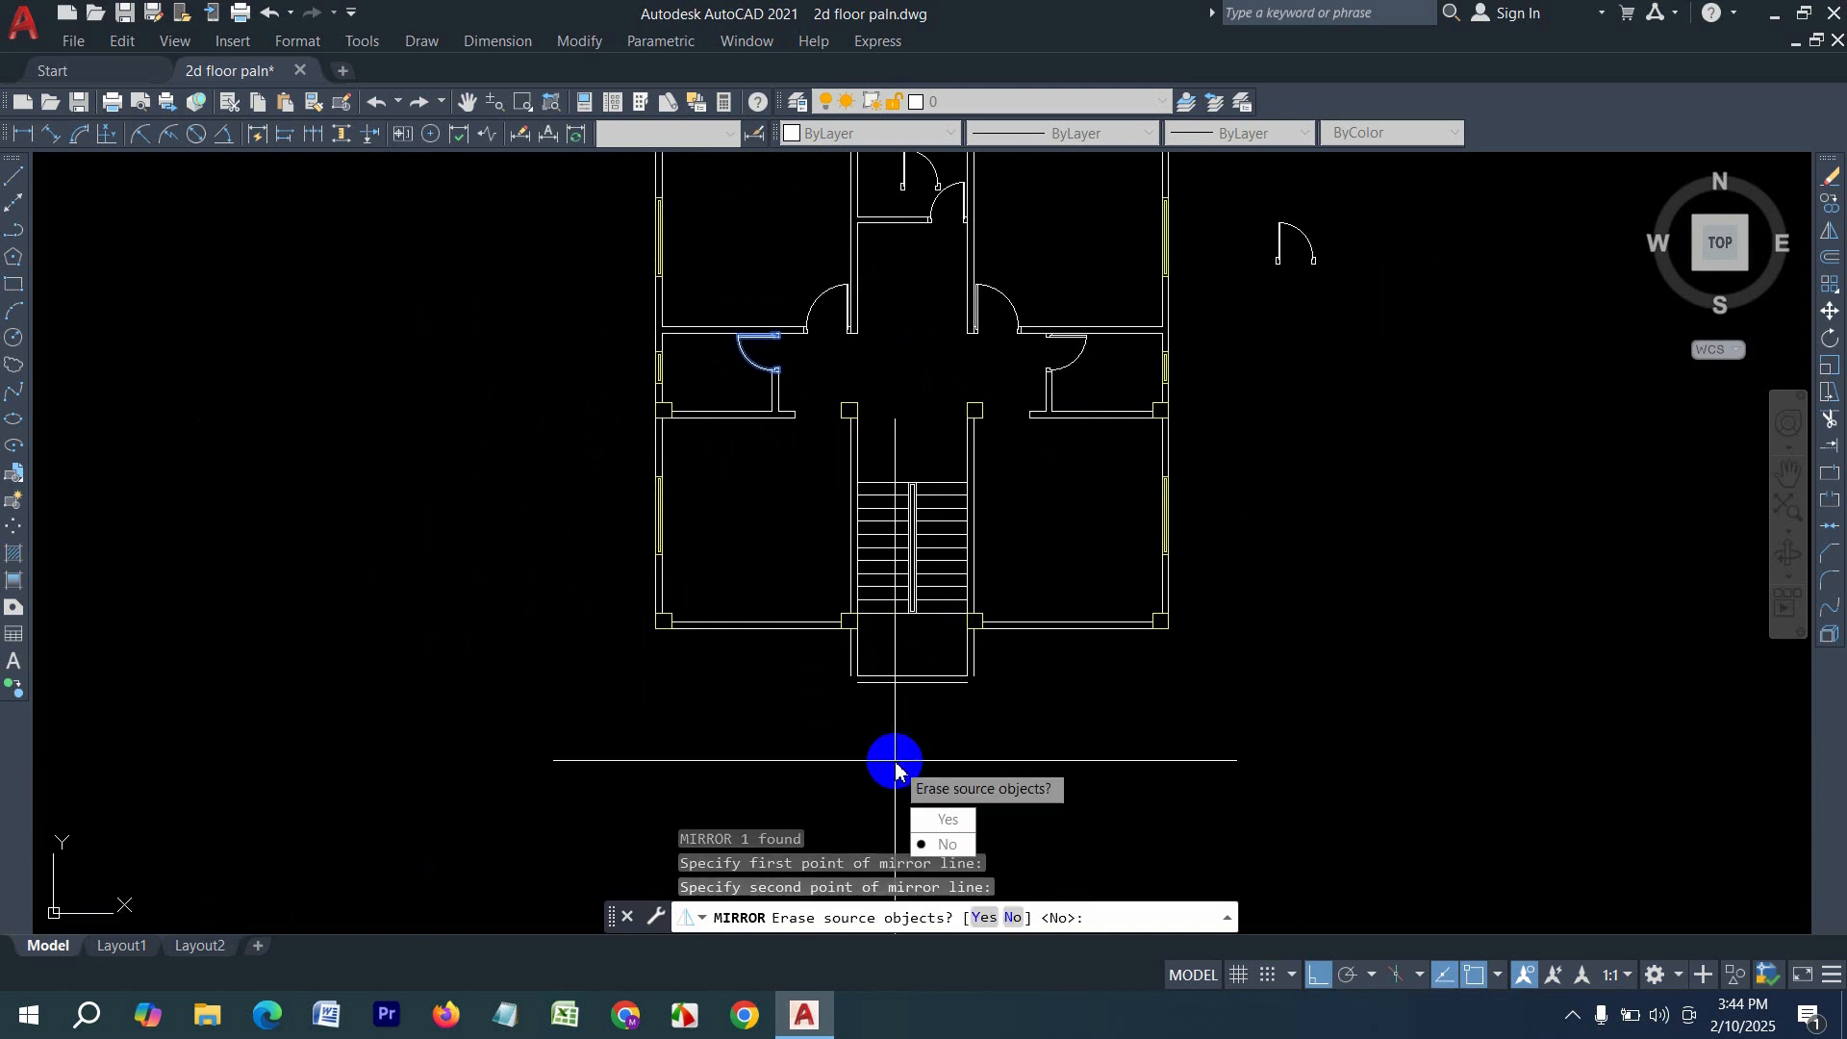
pyautogui.click(957, 854)
# - Erase the spare door block standing free in the small north room between the two large rooms
pyautogui.scroll(1, 967, 447)
pyautogui.scroll(1, 892, 312)
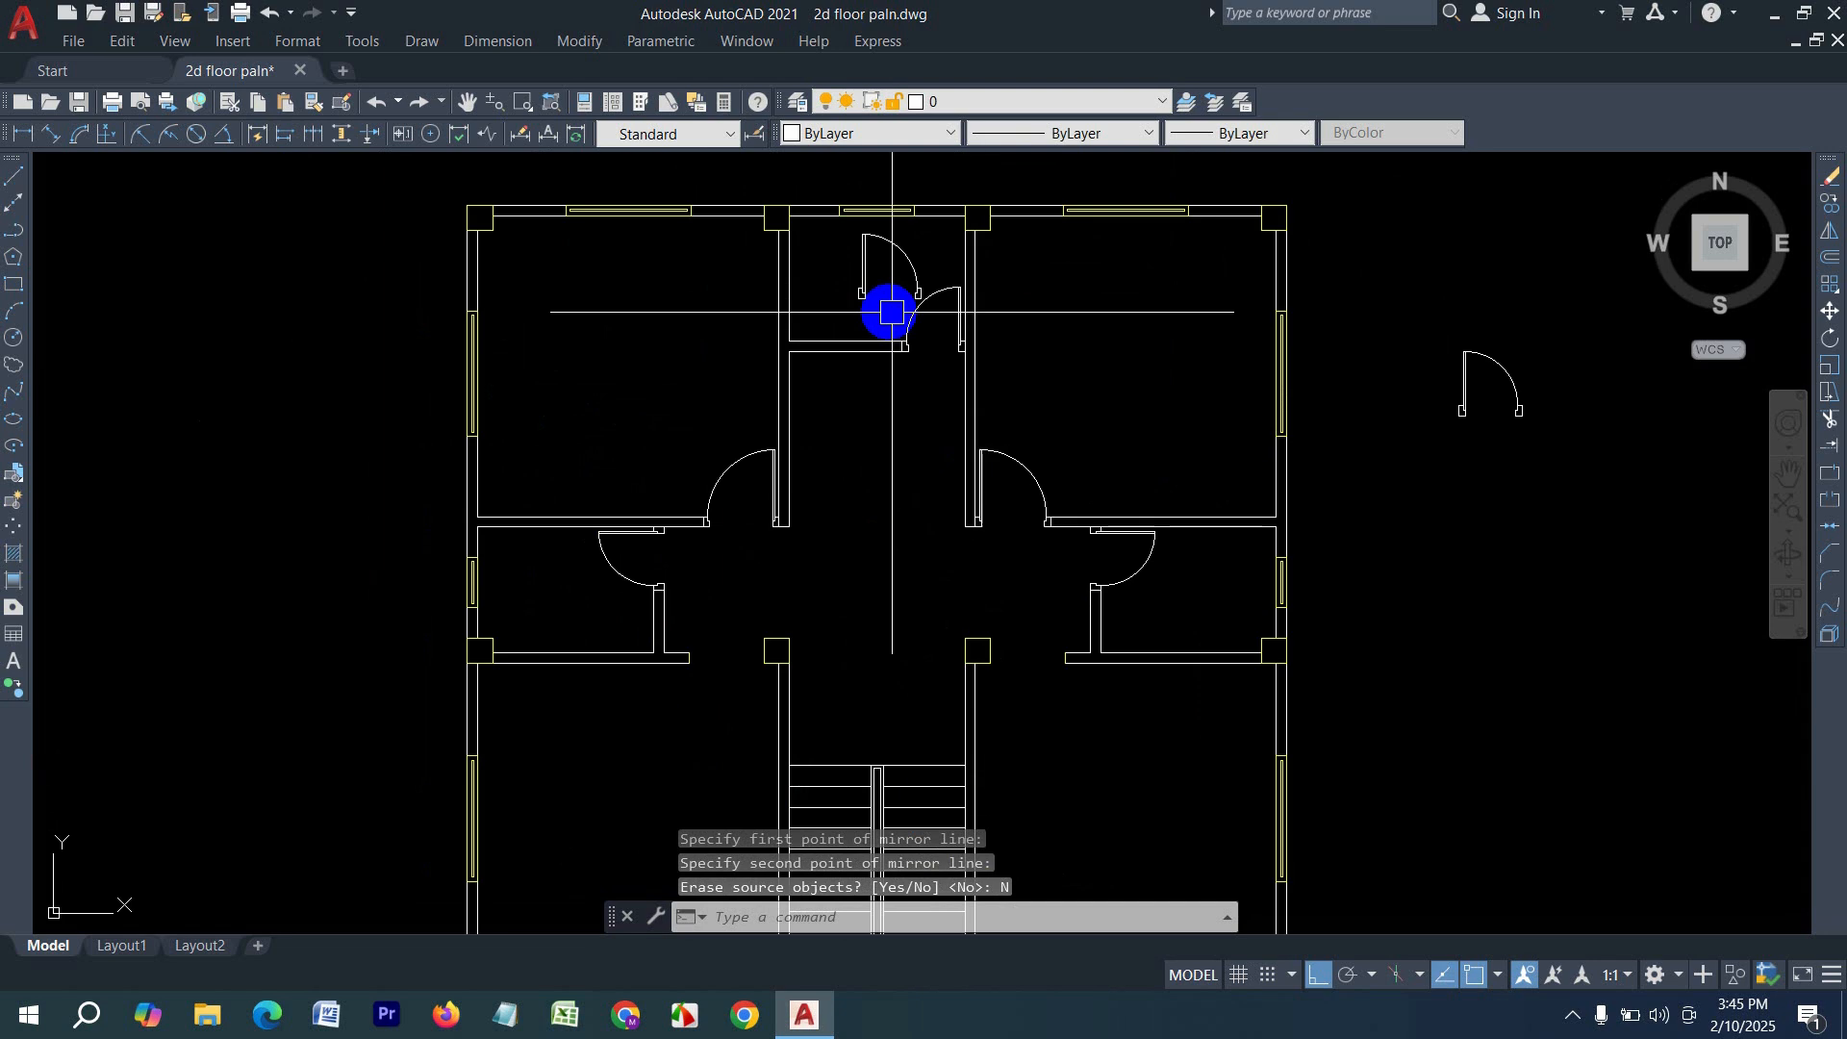
pyautogui.click(897, 256)
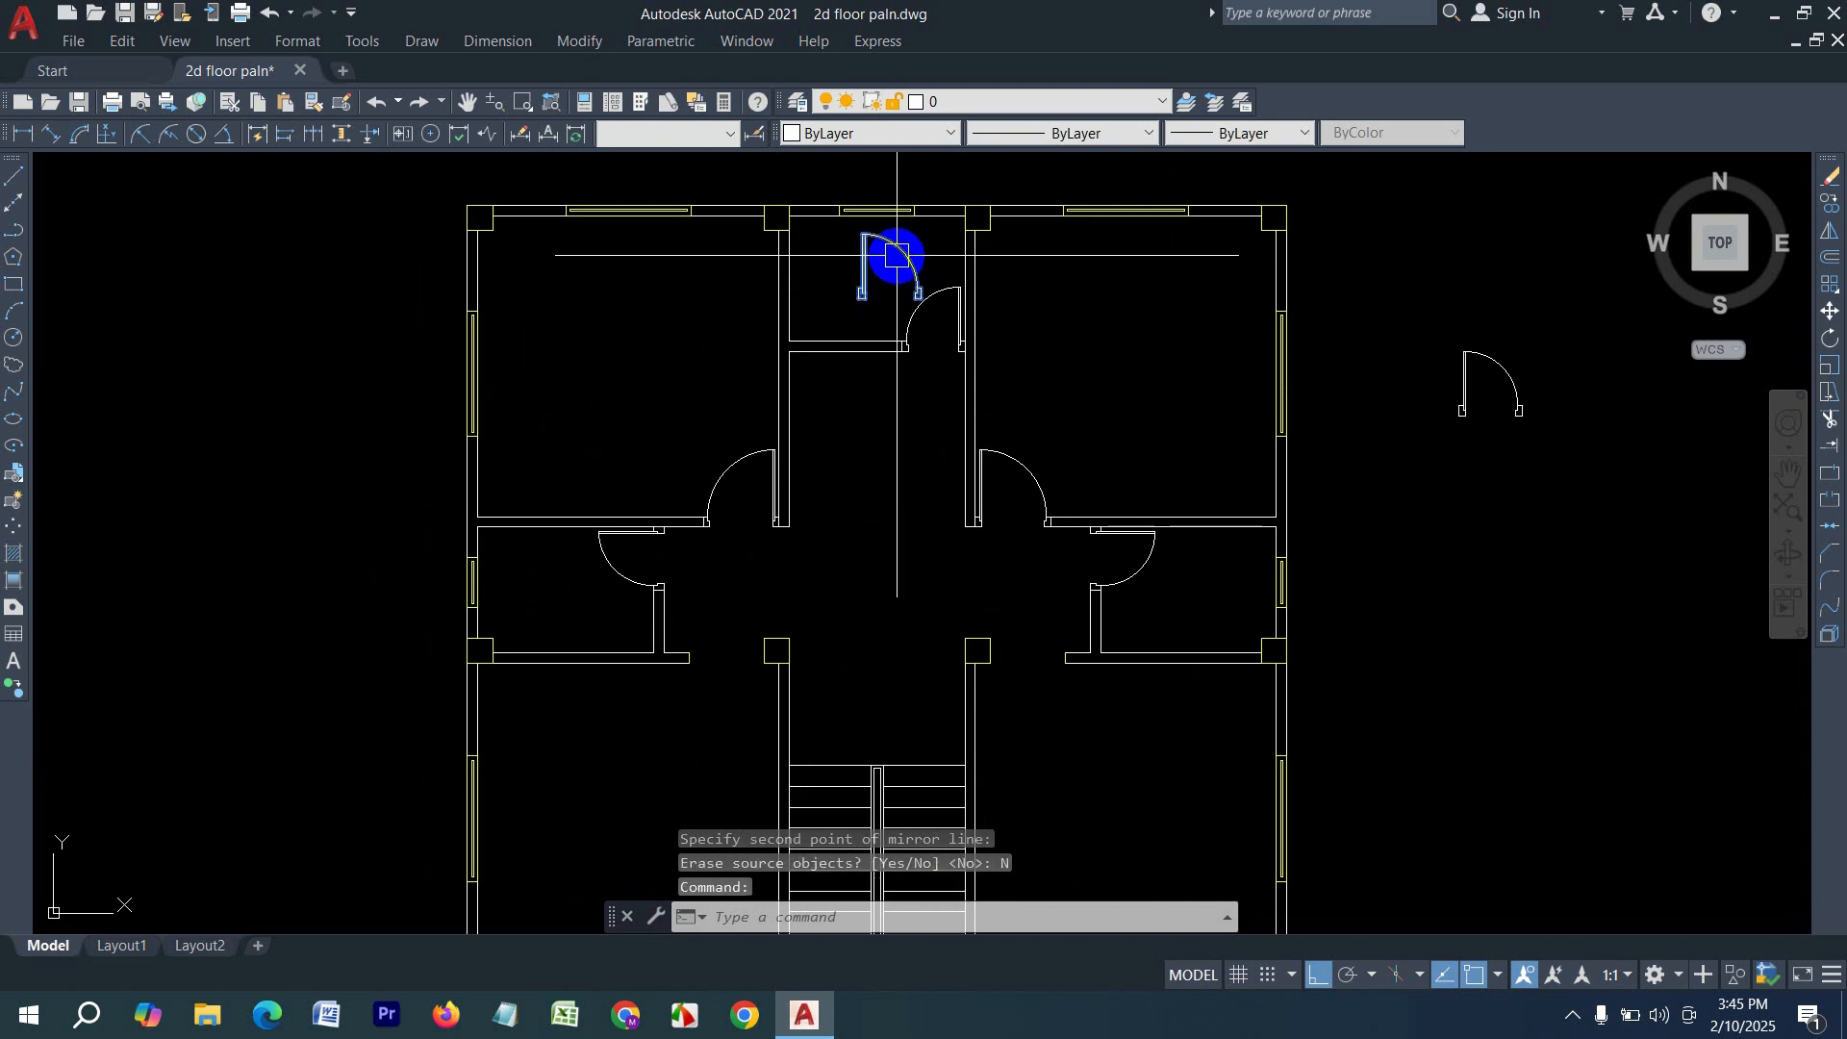
pyautogui.press('Delete')
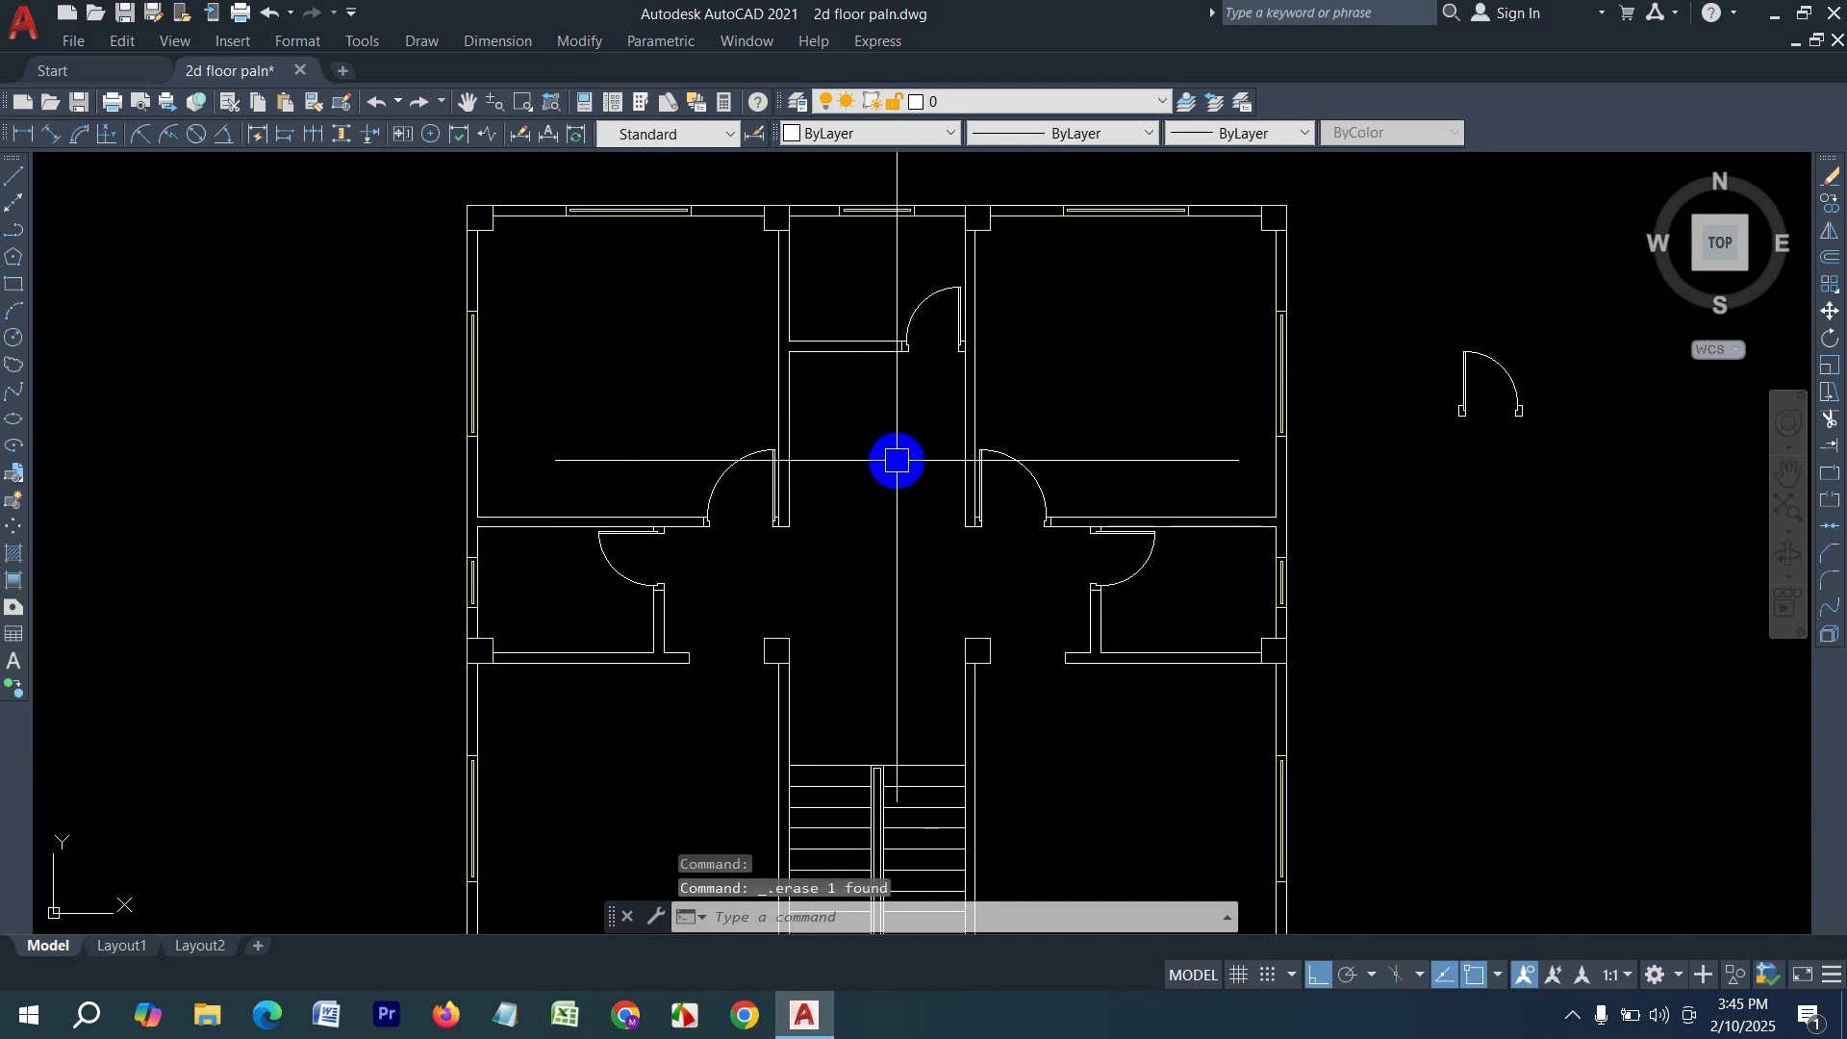
pyautogui.moveTo(897, 461); pyautogui.dragTo(878, 508, button='middle')
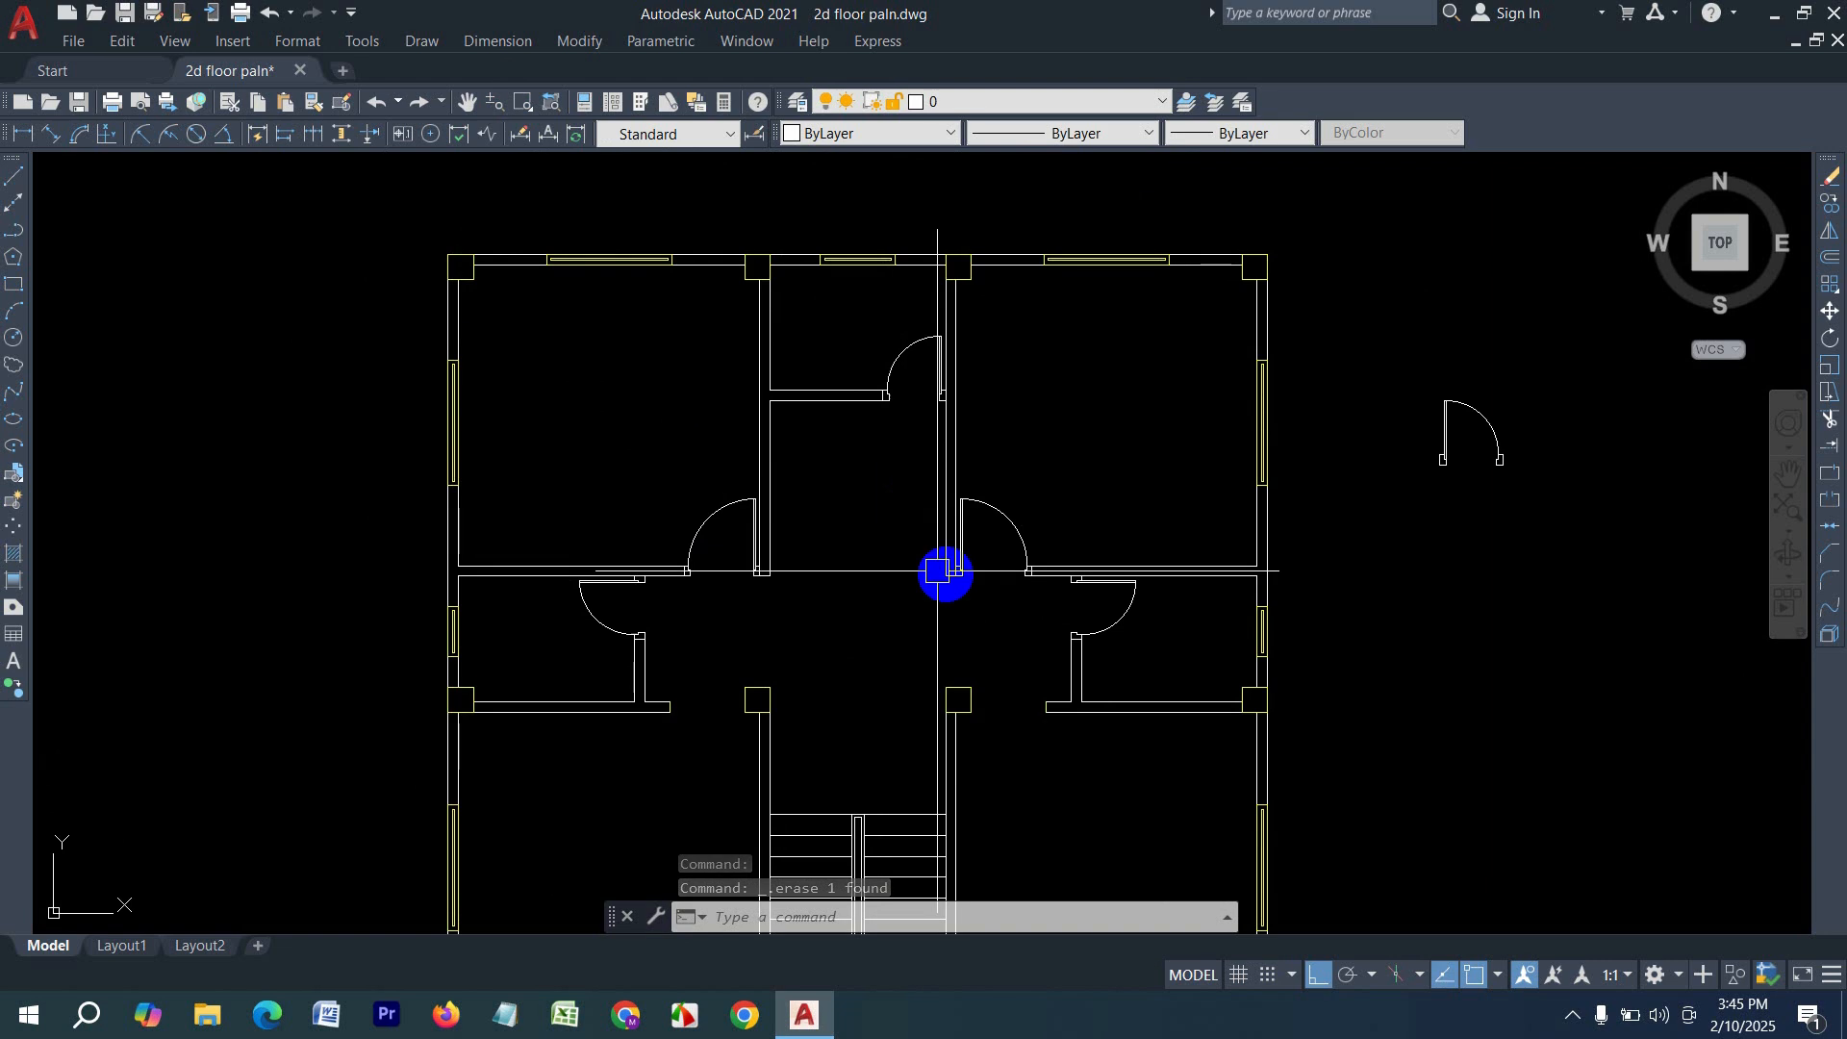